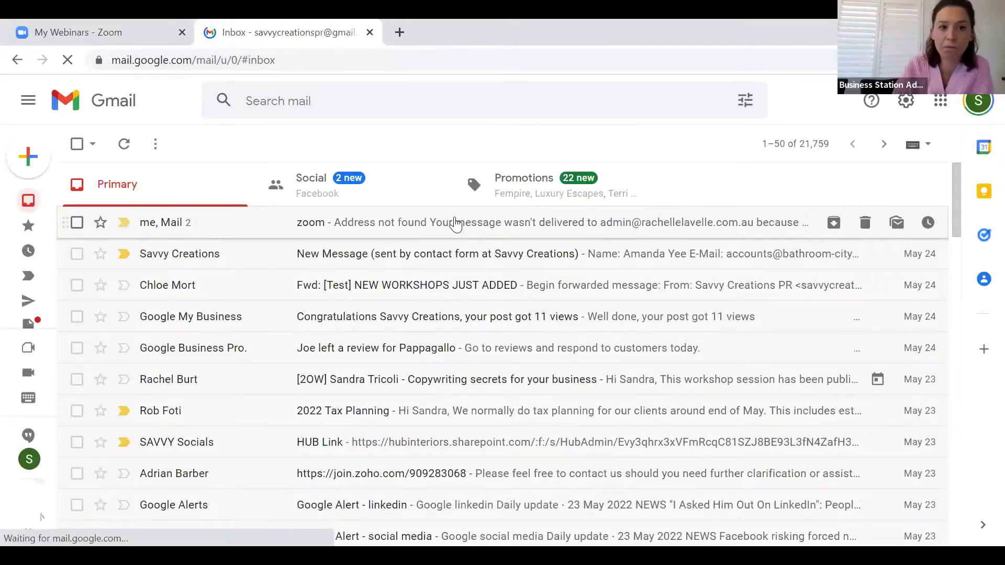
Search Google for 'mailchimp' and open the mailchimp.com homepage
left_click(209, 60)
type("mai")
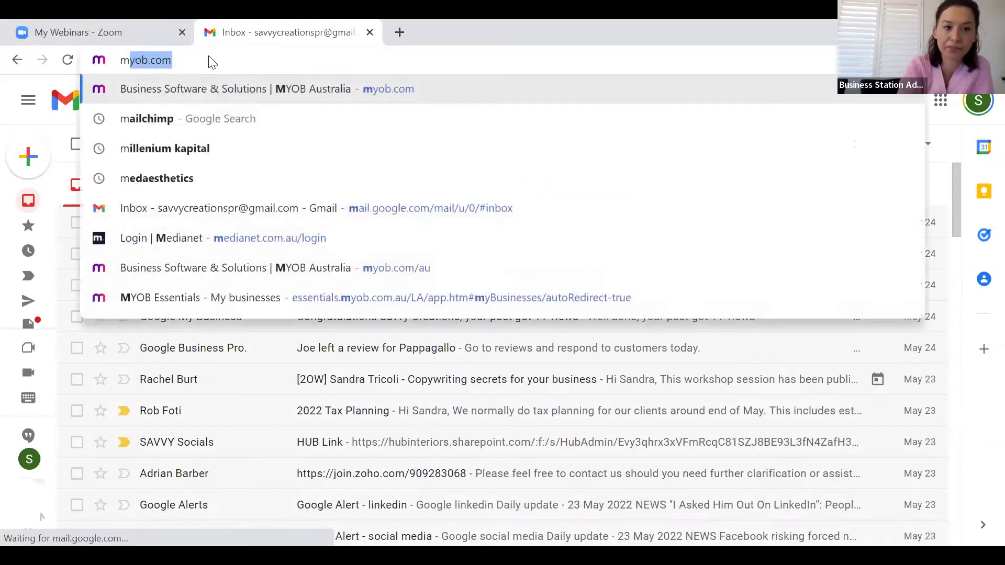
key("Down")
key("Return")
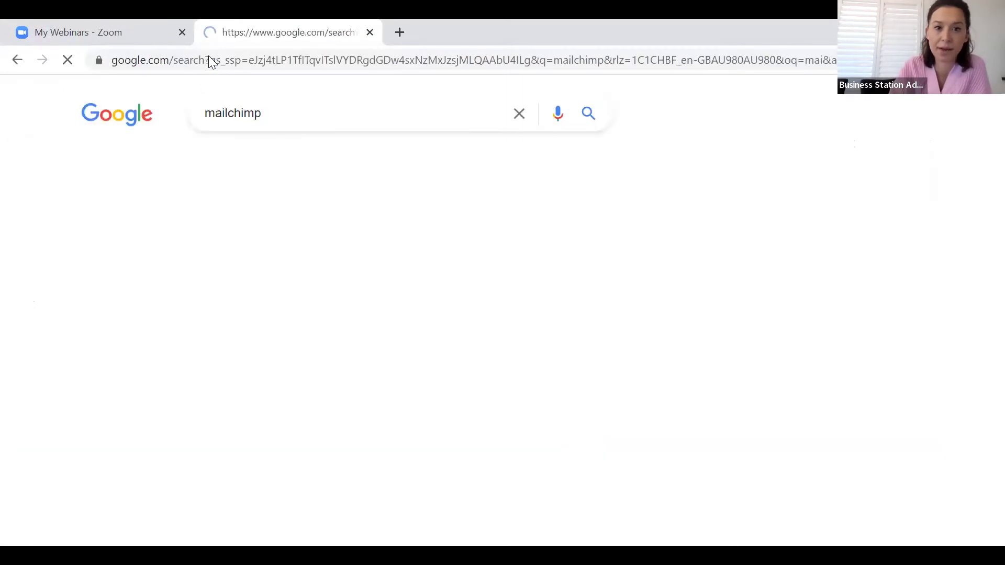
scroll(235, 397, "down", 2)
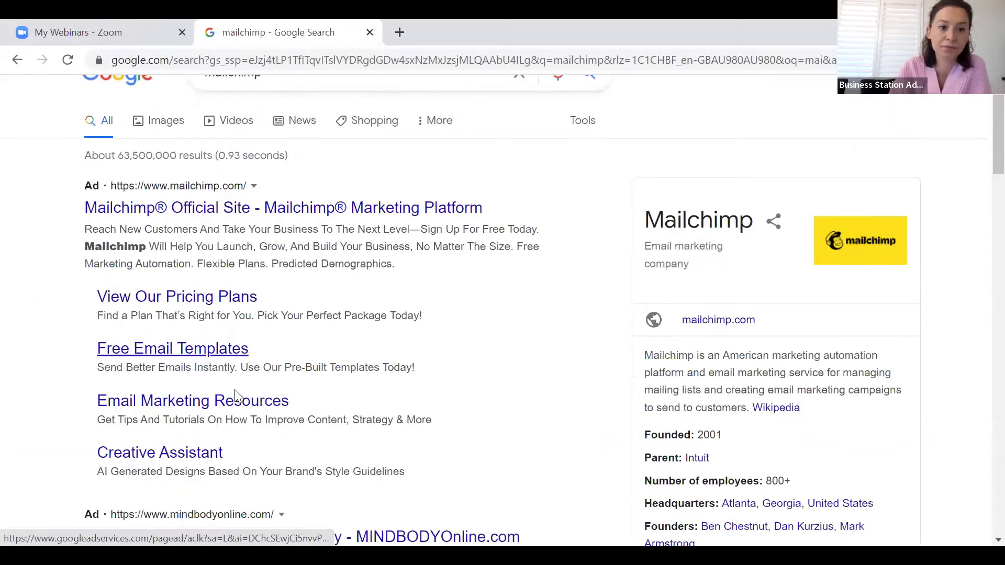
scroll(235, 396, "down", 4)
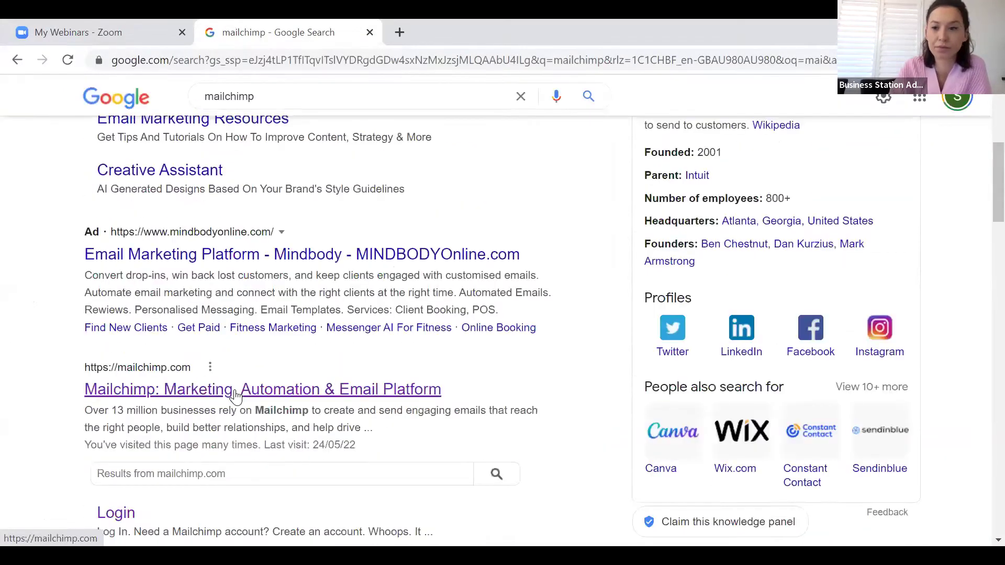
left_click(239, 392)
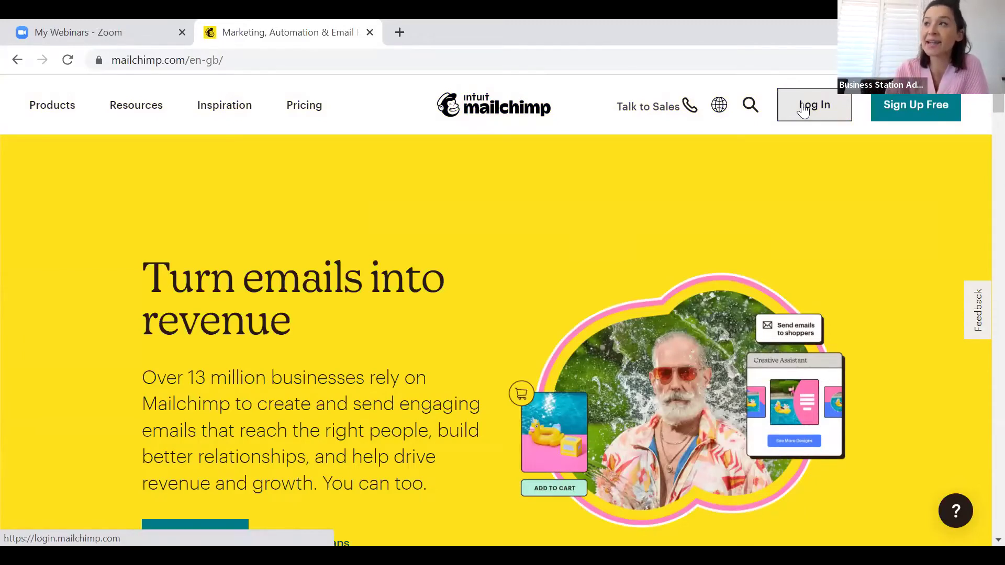
Log in to Mailchimp with the saved login details to reach the Home dashboard
left_click(803, 110)
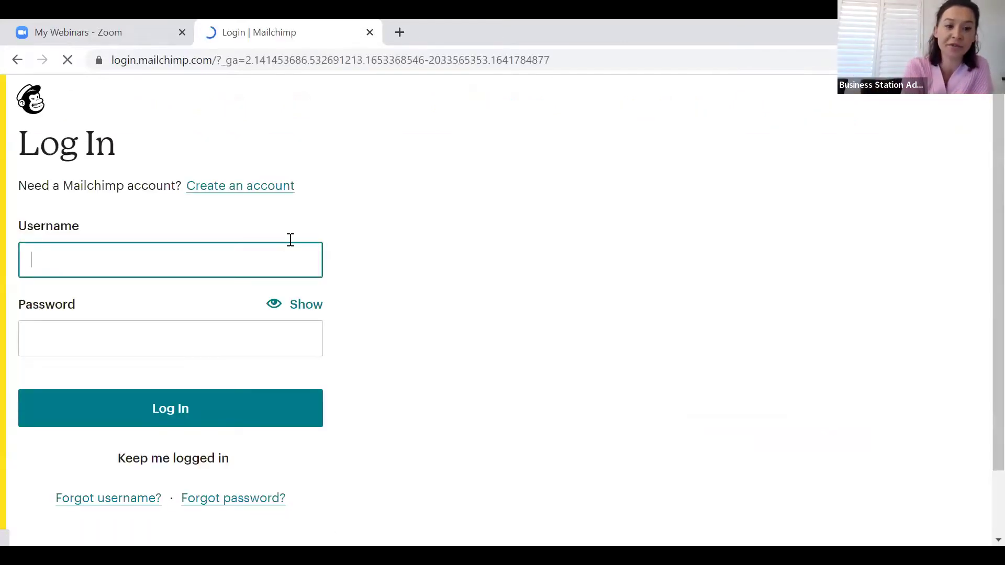
type("sa")
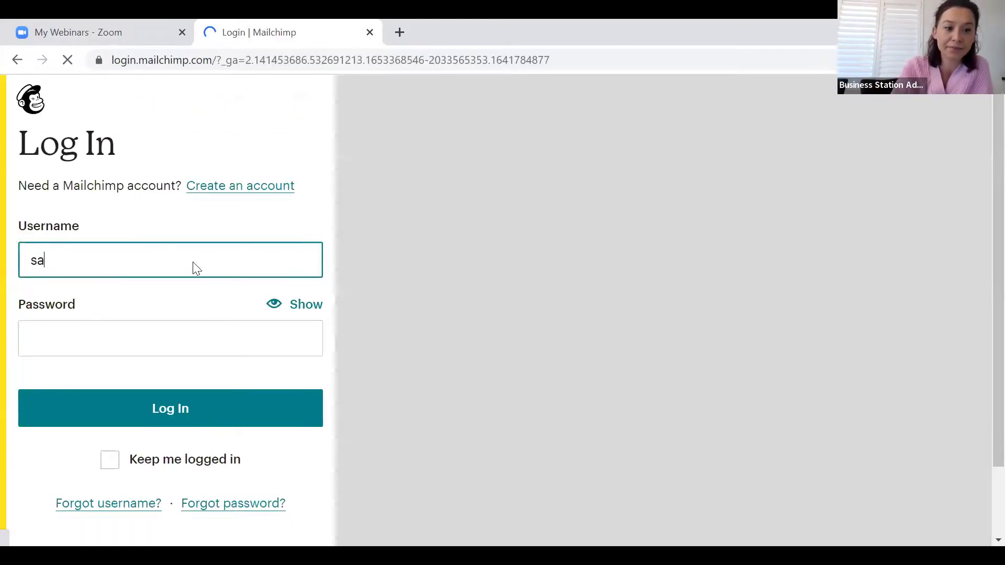
type("v")
left_click(202, 311)
left_click(205, 419)
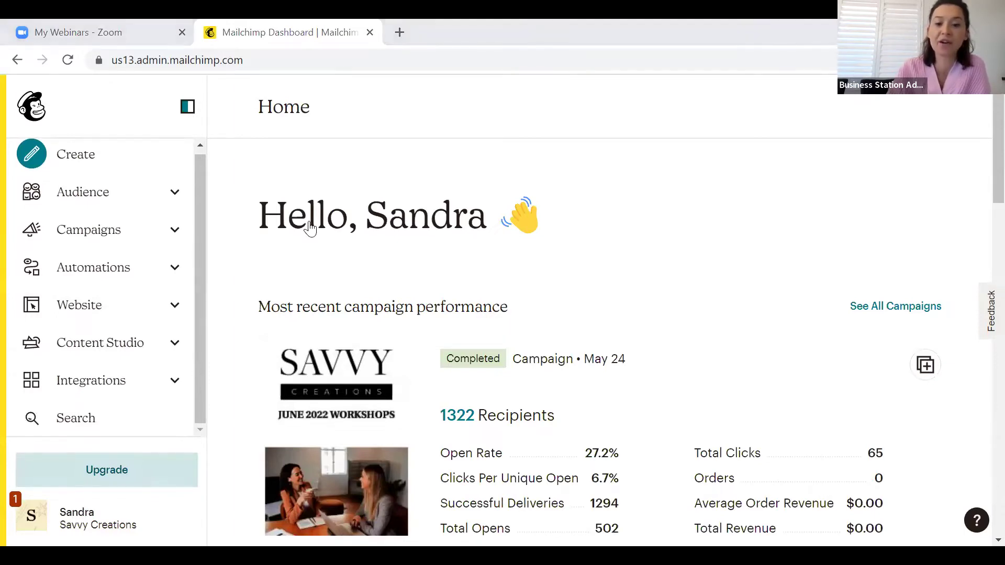
Review the Home activity feed, then open the Select A Plan page via Upgrade
scroll(310, 227, "down", 10)
scroll(311, 228, "up", 1)
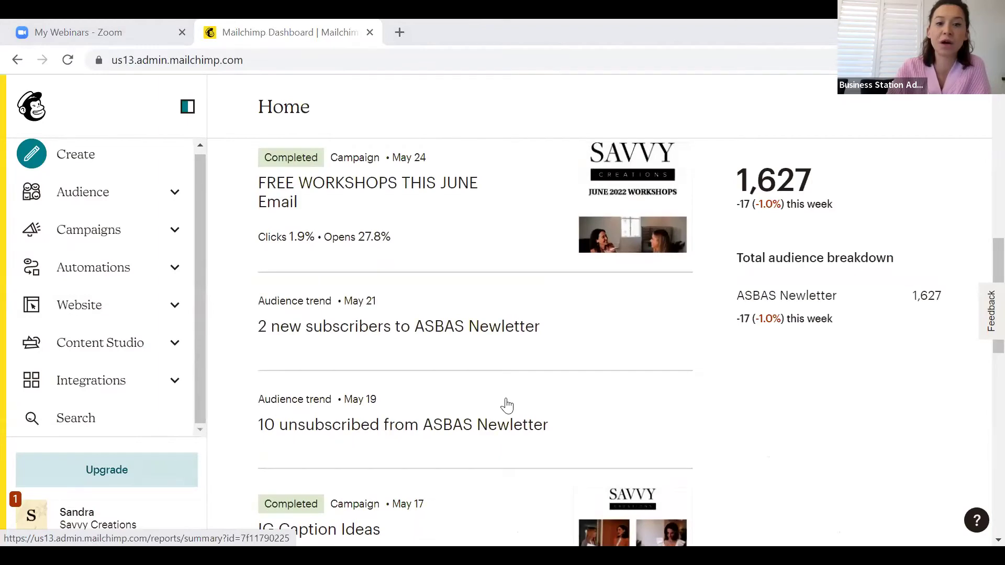
scroll(507, 405, "up", 9)
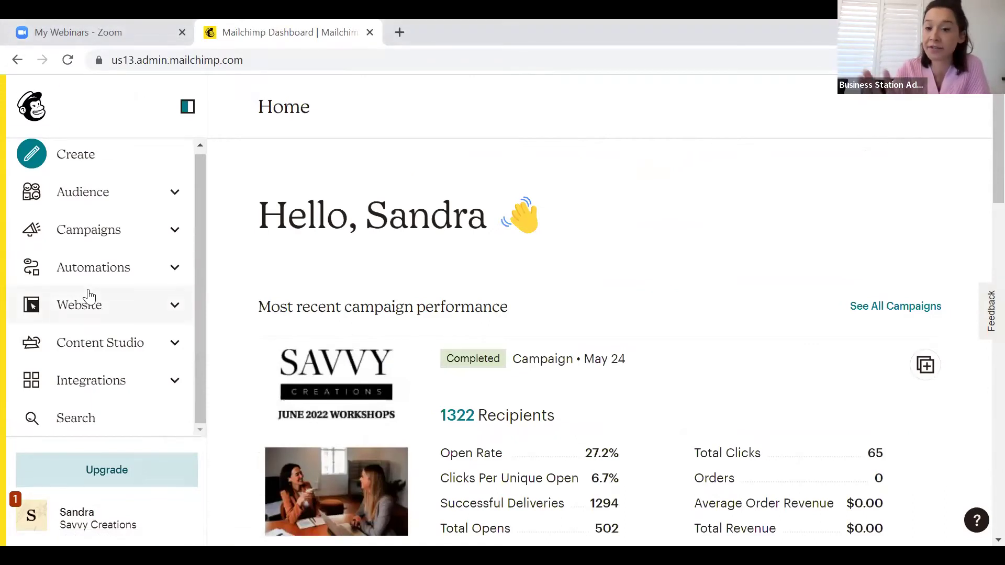
left_click(119, 480)
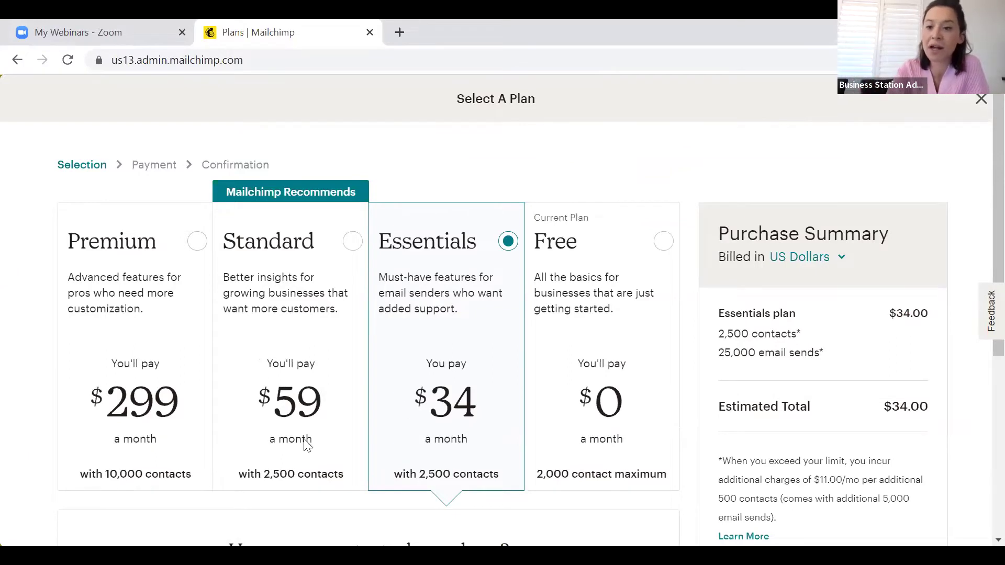
Compare the Free and Essentials ($34/month) plans, keep Free, and close Select A Plan
left_click(624, 294)
left_click(486, 287)
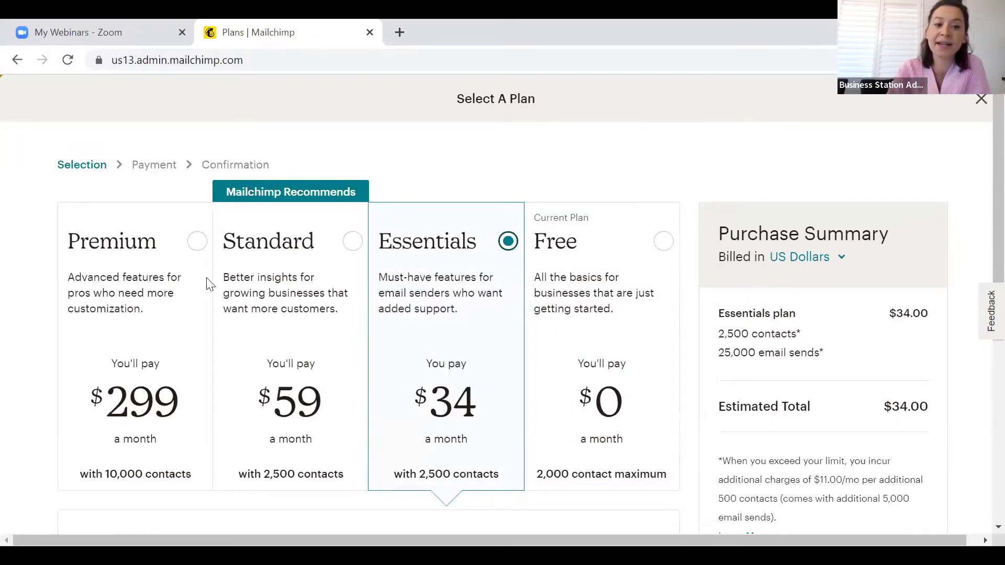
scroll(525, 386, "down", 4)
scroll(525, 387, "up", 4)
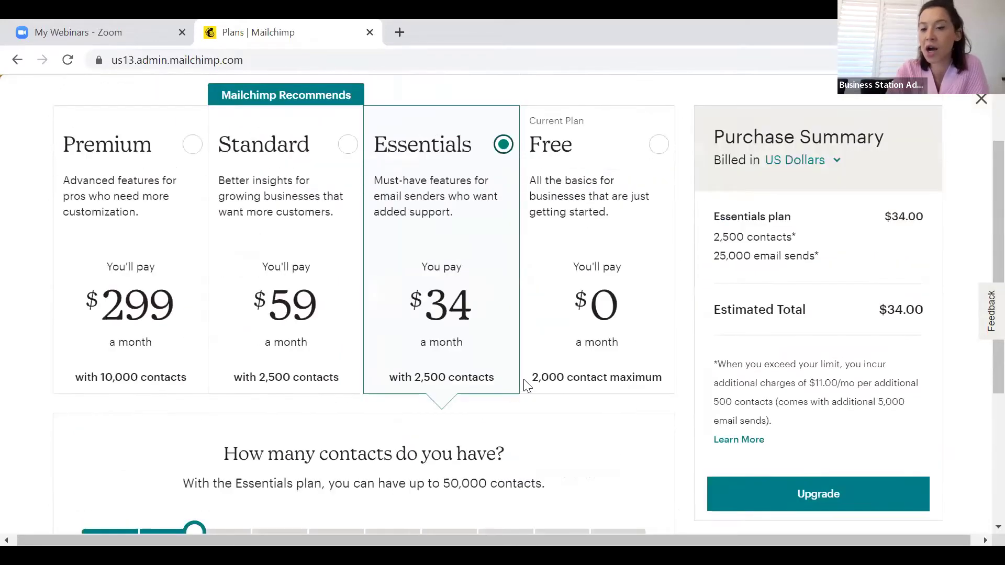
left_click(626, 307)
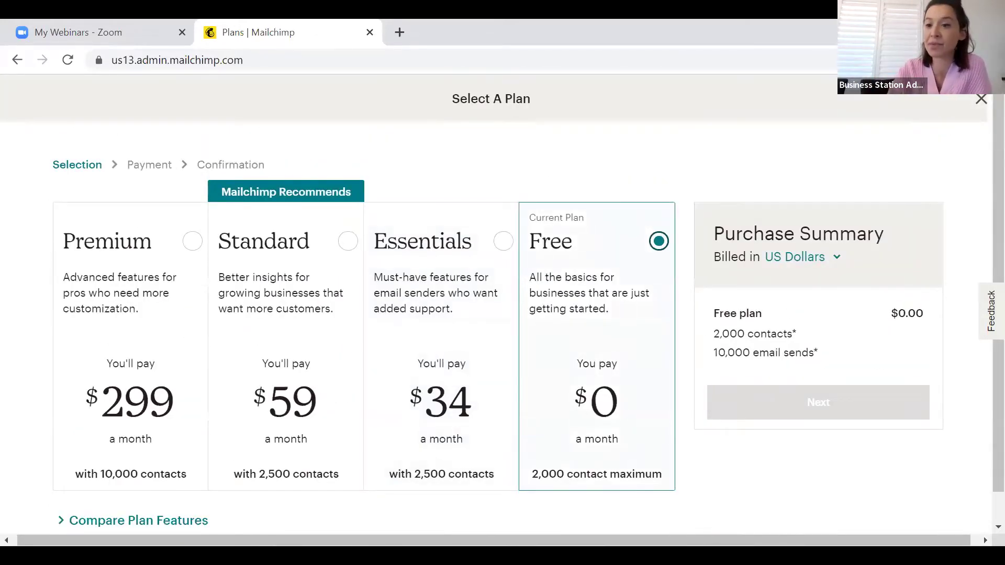
left_click(980, 100)
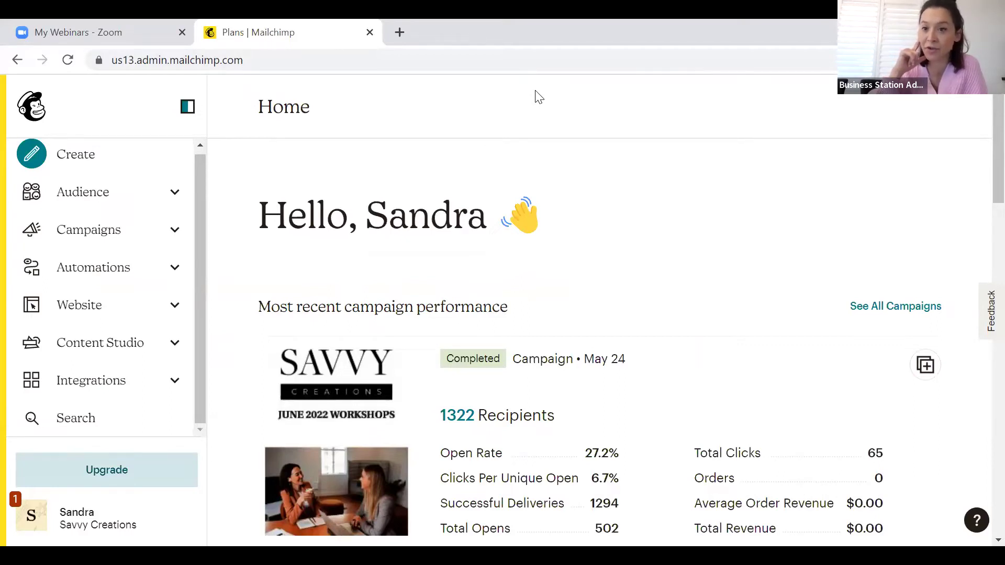
Start importing contacts into the ASBAS Newletter audience using the Copy and paste method
left_click(178, 191)
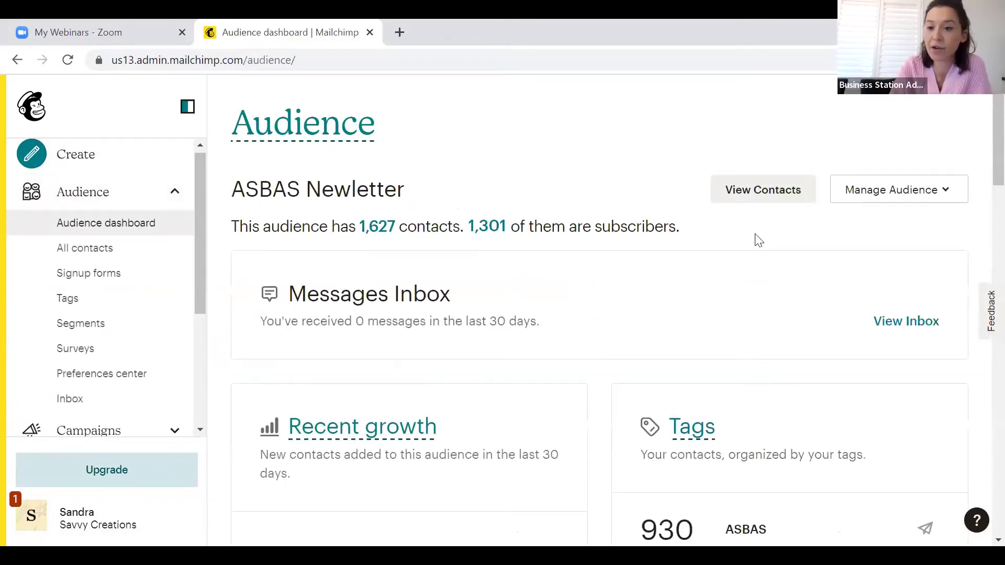
left_click(899, 190)
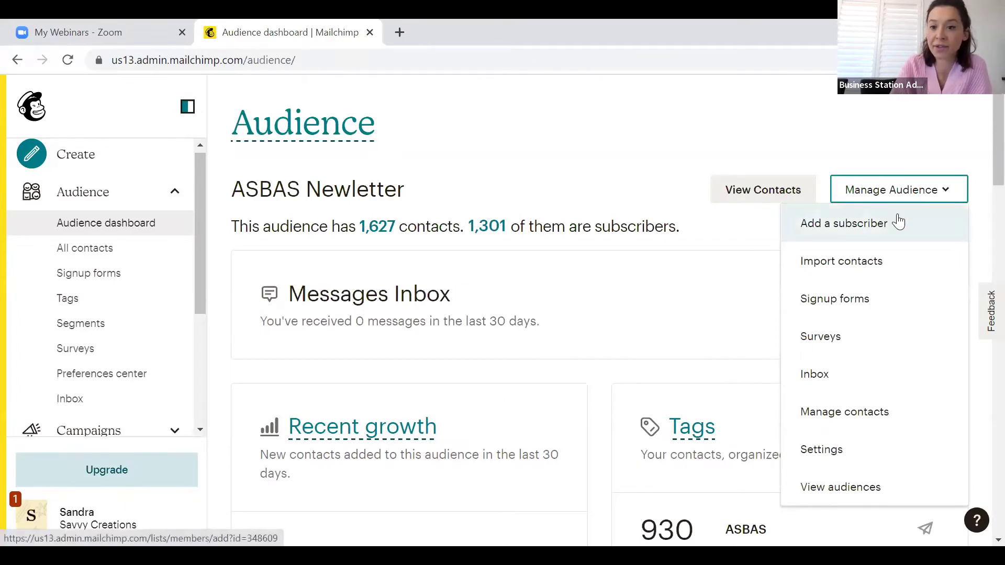
left_click(874, 266)
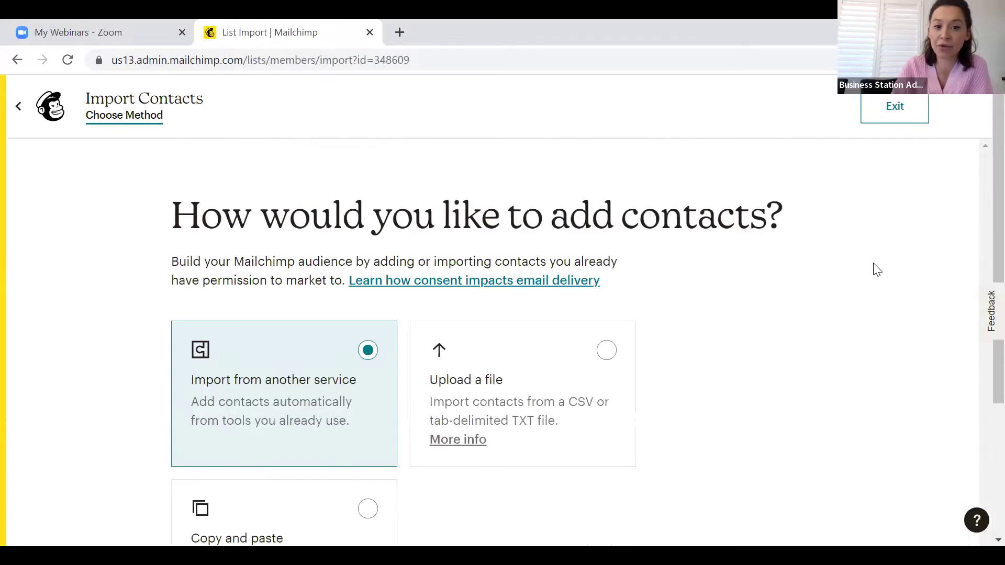
scroll(877, 270, "down", 1)
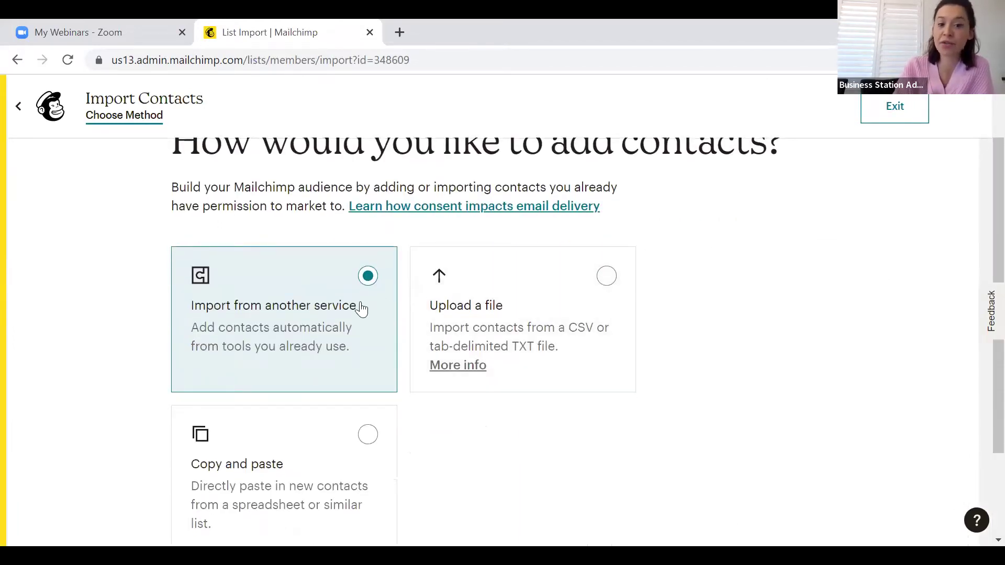
left_click(534, 341)
left_click(234, 489)
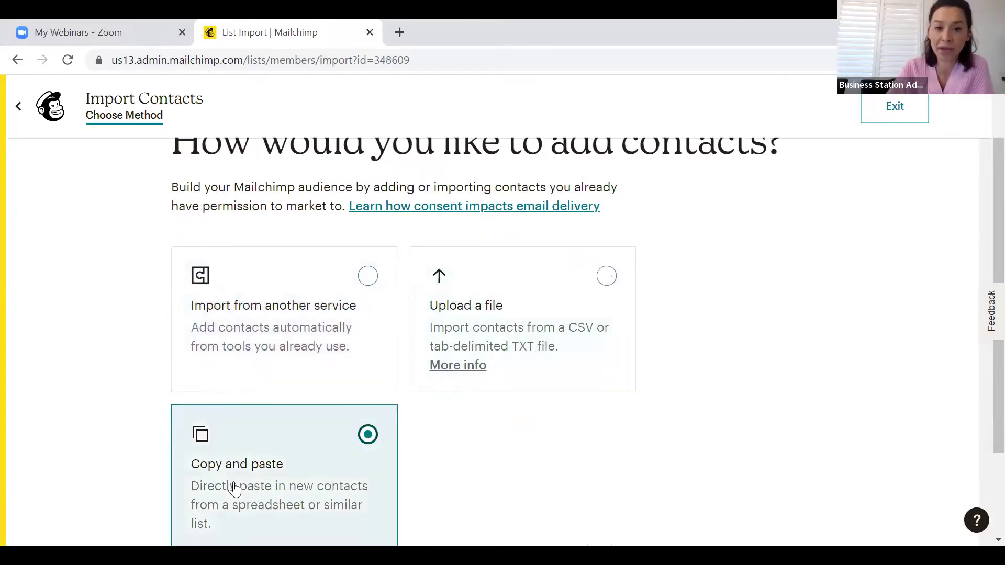
scroll(662, 455, "down", 2)
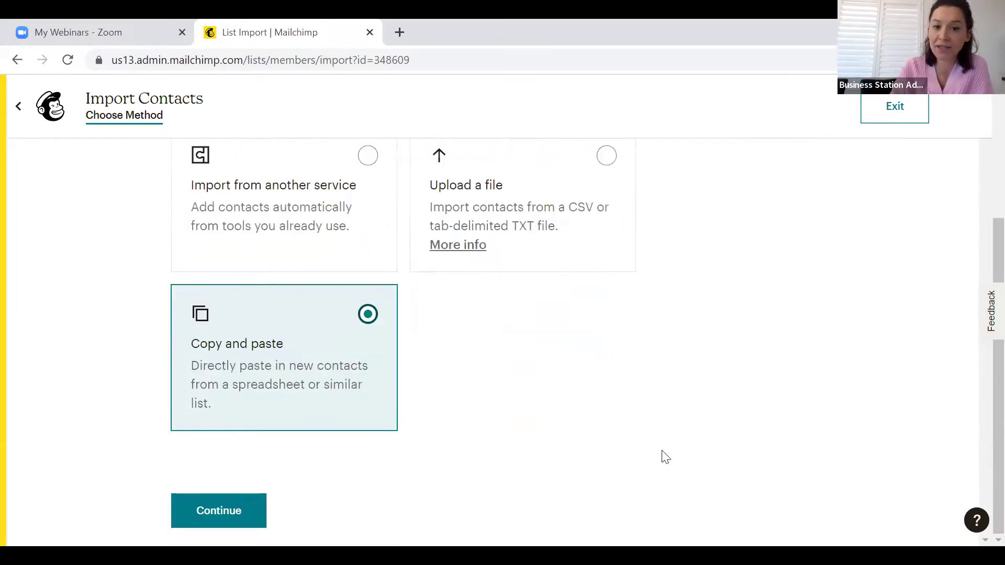
Continue to the 'Copy and paste your contacts' step
left_click(238, 507)
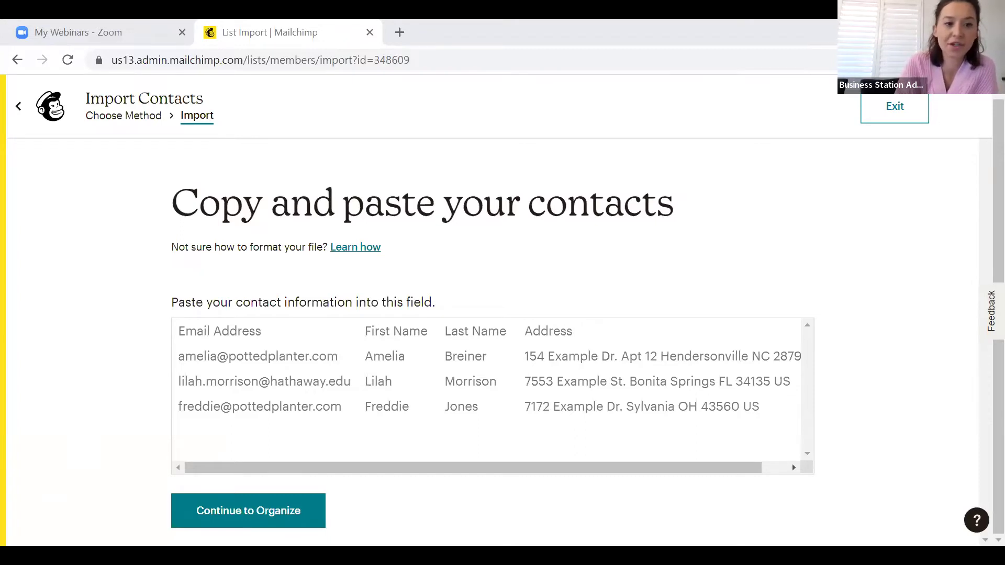
In Excel, widen columns A and B so the full email and names show
key("alt+Tab")
left_click(142, 196)
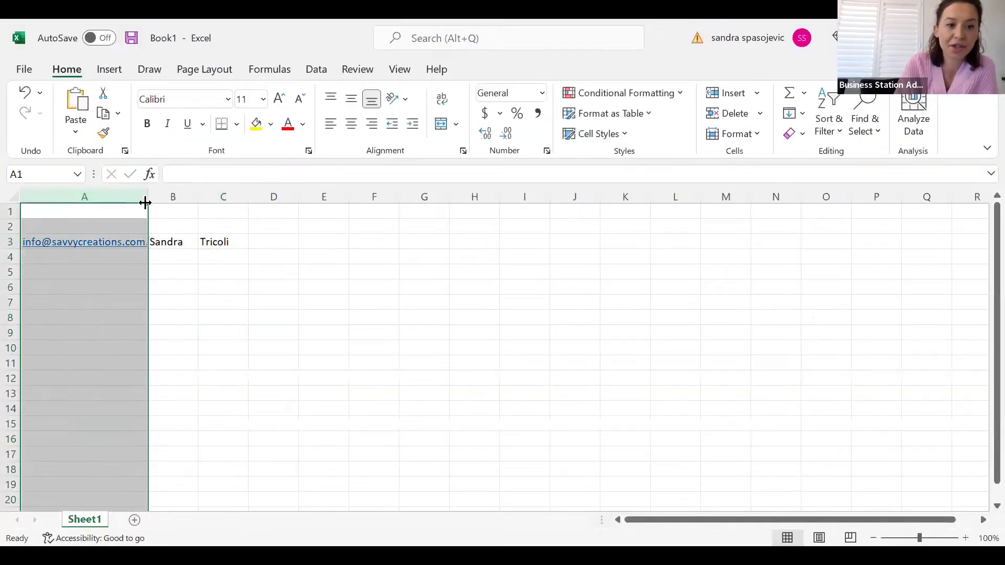
left_click_drag(145, 203, 341, 197)
left_click(476, 242)
Select A2:C3 with the email, first and last name columns and copy it
key("Left")
key("Left")
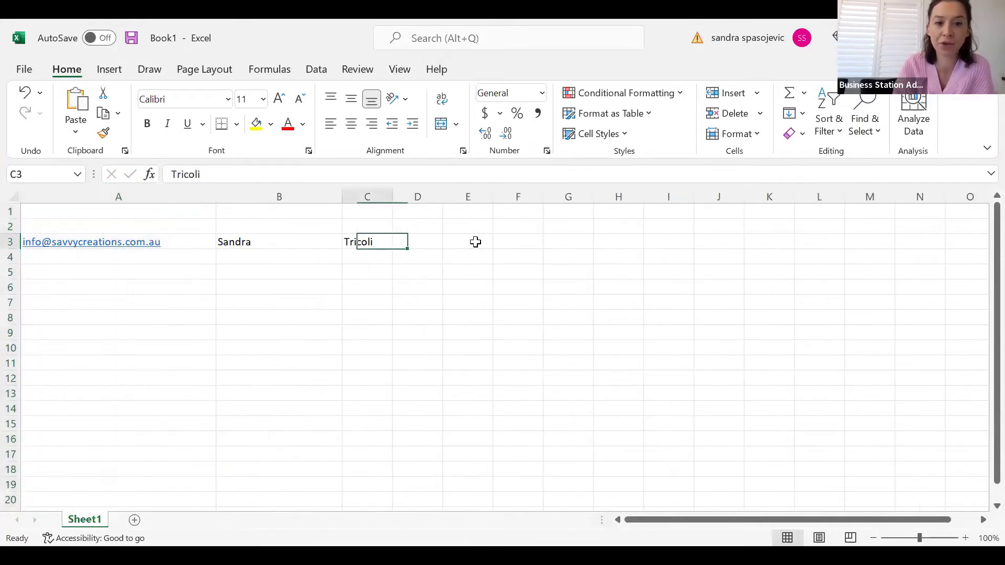
key("Left")
key("Left")
key("Up")
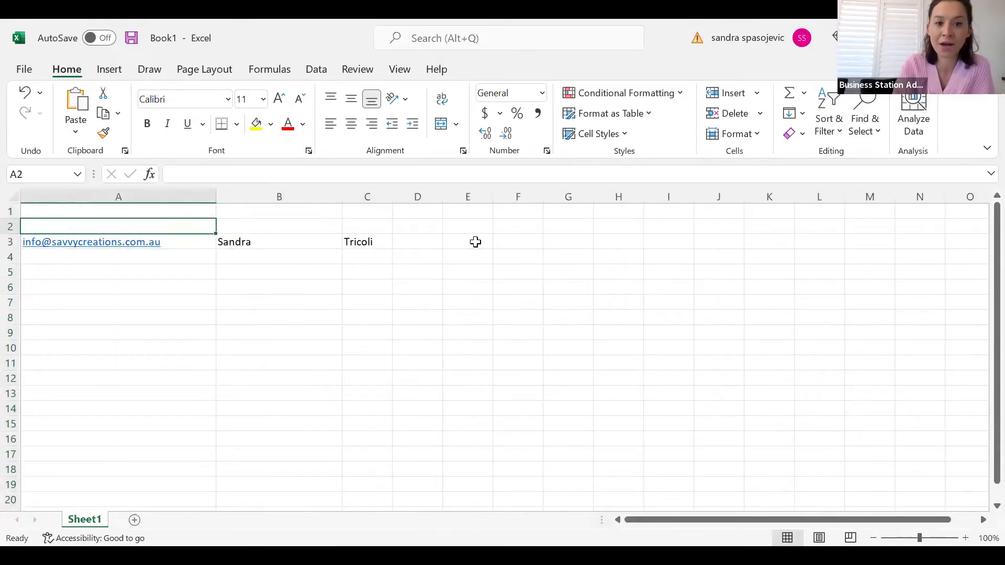
key("Right")
key("Right")
key("Left")
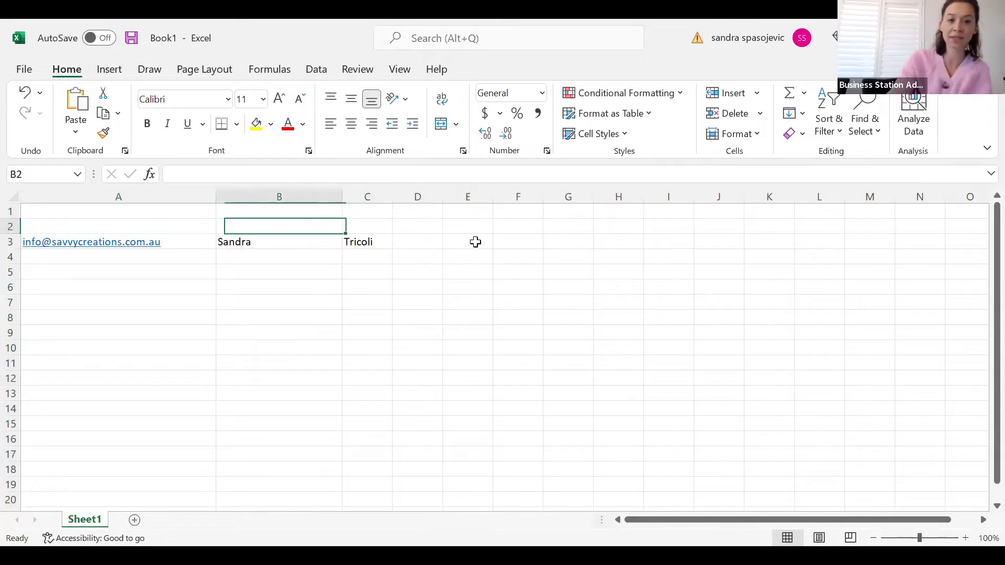
key("Left")
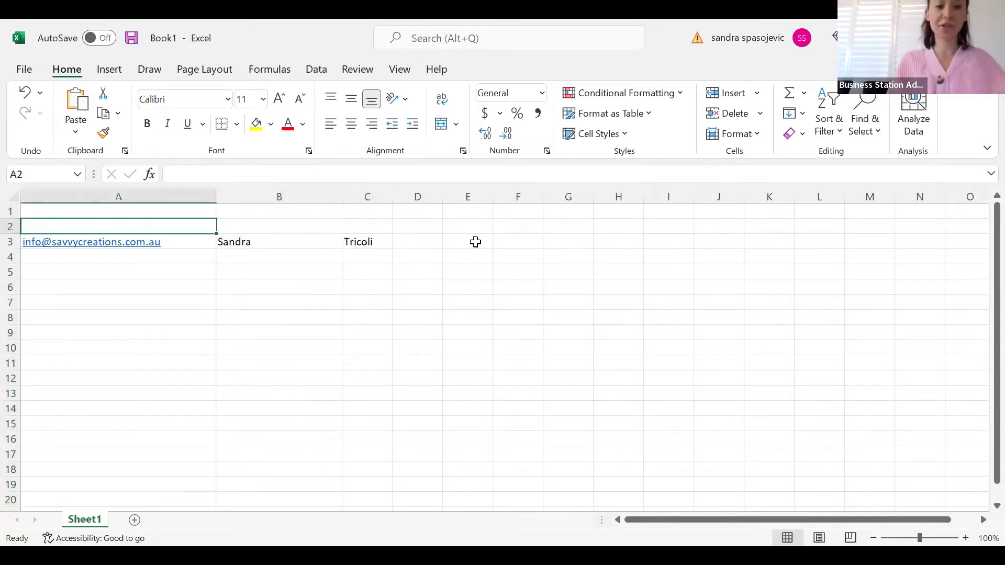
key("shift+Down")
key("shift+Down")
key("shift+Down")
key("shift+Down")
key("shift+Down")
key("shift+Down")
key("shift+Down")
key("shift+Down")
key("shift+Down")
key("shift+Down")
key("shift+Down")
key("shift+Down")
key("shift+Down")
key("shift+Down")
key("shift+Down")
key("shift+Down")
key("shift+Down")
key("shift+Down")
key("shift+Down")
key("shift+Down")
key("shift+Down")
key("shift+Down")
key("shift+Down")
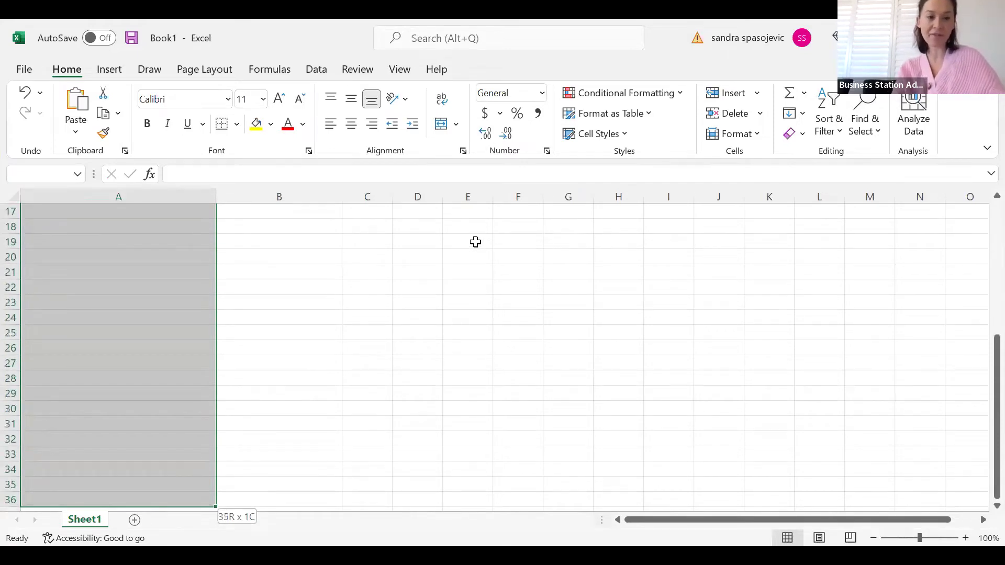
key("shift+Up")
key("shift+Up")
key("shift+Up")
key("shift+Up")
key("shift+Up")
key("shift+Up")
key("shift+Up")
key("shift+Up")
key("shift+Up")
key("shift+Up")
key("shift+Up")
key("shift+Up")
key("shift+Up")
key("shift+Up")
key("shift+Up")
key("shift+Up")
key("shift+Up")
key("shift+Up")
key("shift+Up")
key("shift+Up")
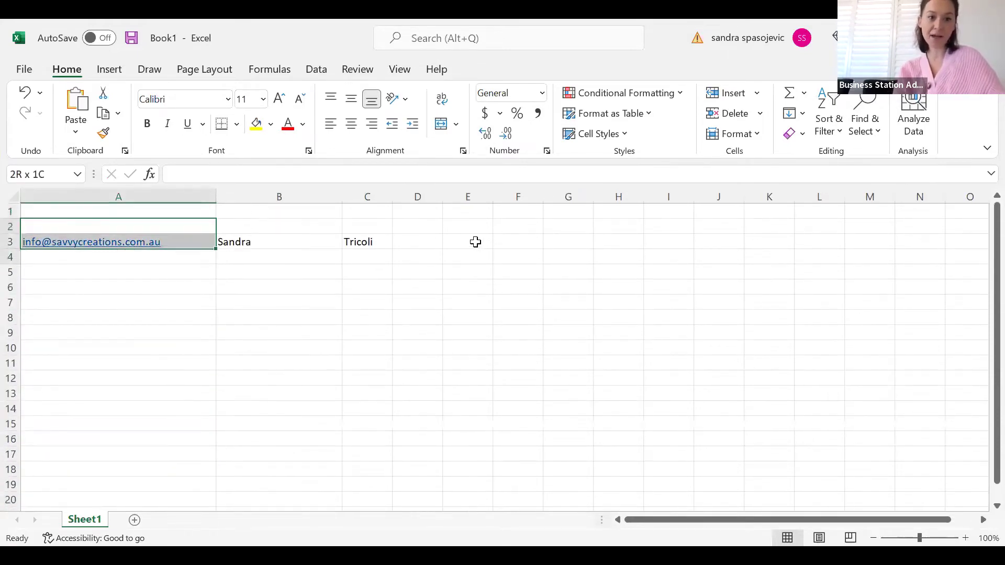
key("shift+Right")
key("shift+Right")
key("ctrl+c")
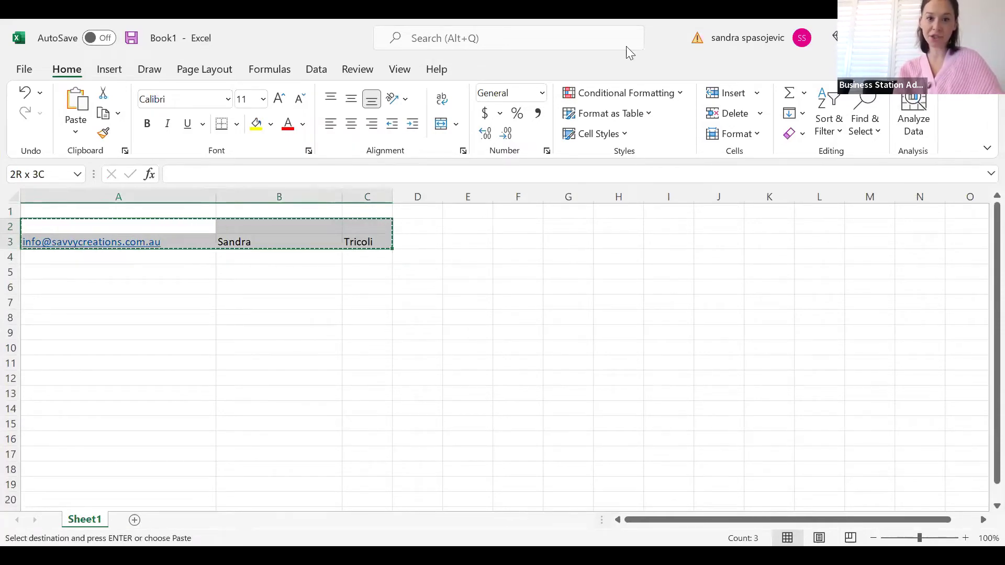
key("alt+Tab")
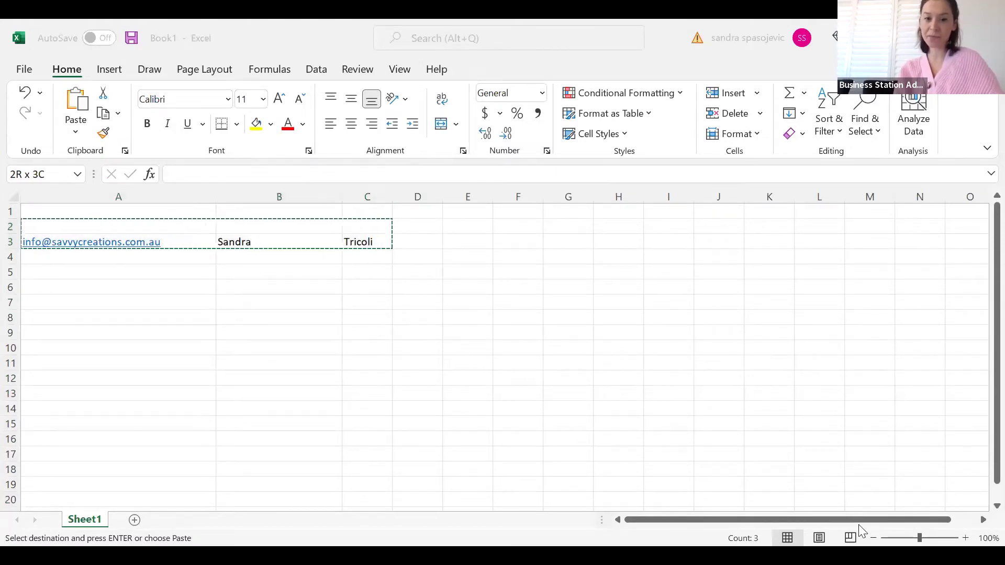
Paste the copied contact rows into the import field and continue to Organize
left_click(305, 350)
key("ctrl+v")
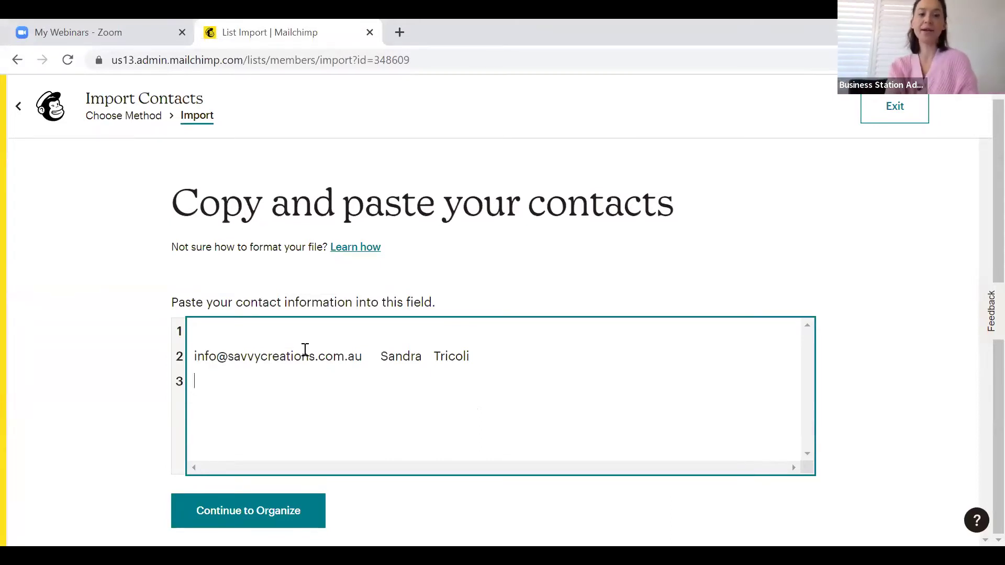
left_click(309, 510)
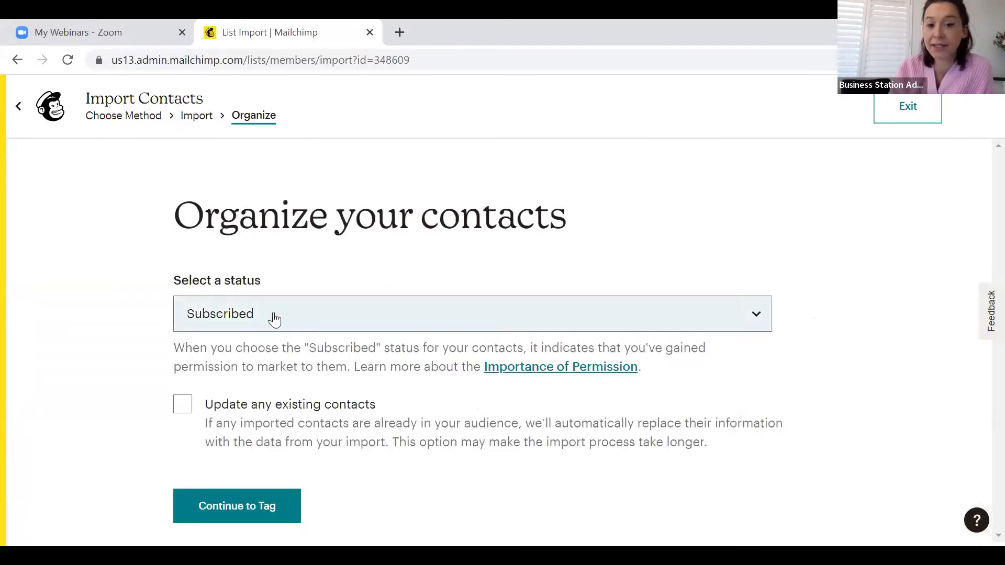
Keep the status Subscribed, allow updating existing contacts, and continue to tagging
left_click(275, 319)
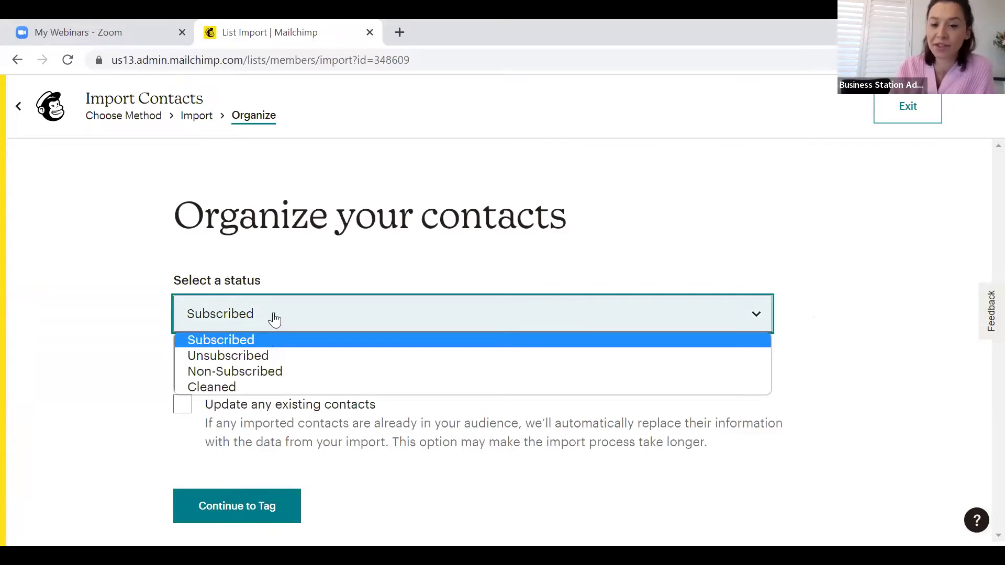
left_click(274, 319)
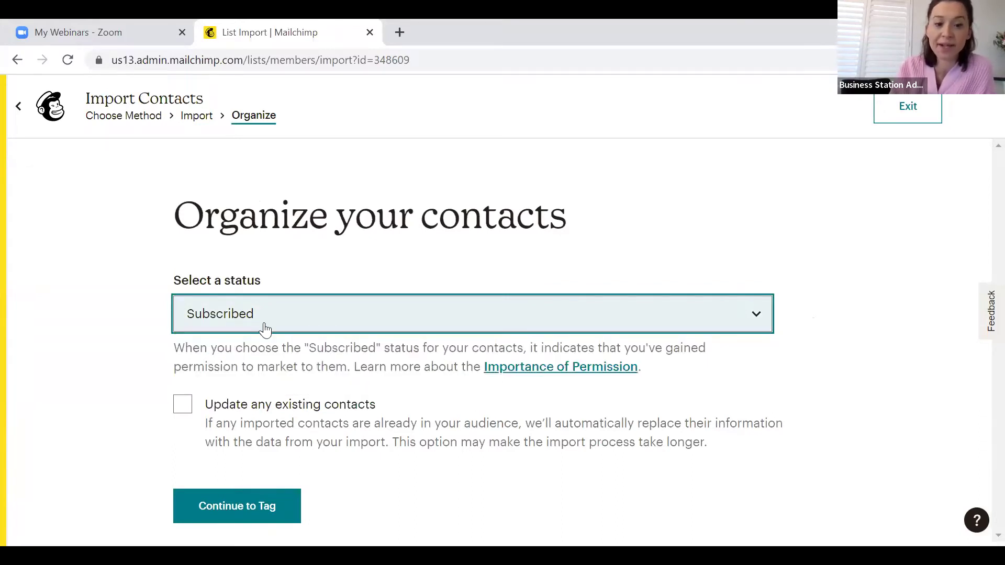
left_click(185, 413)
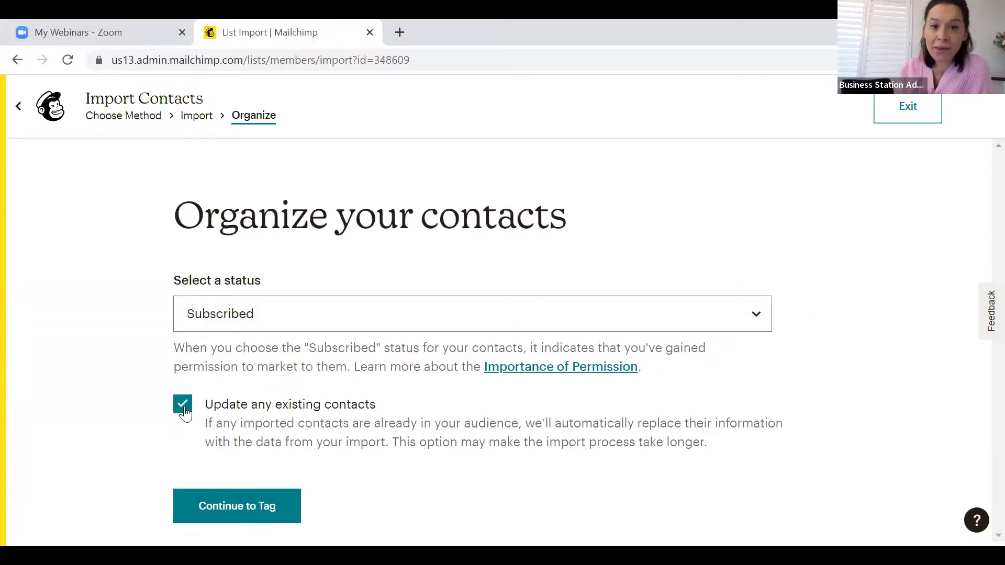
left_click(232, 514)
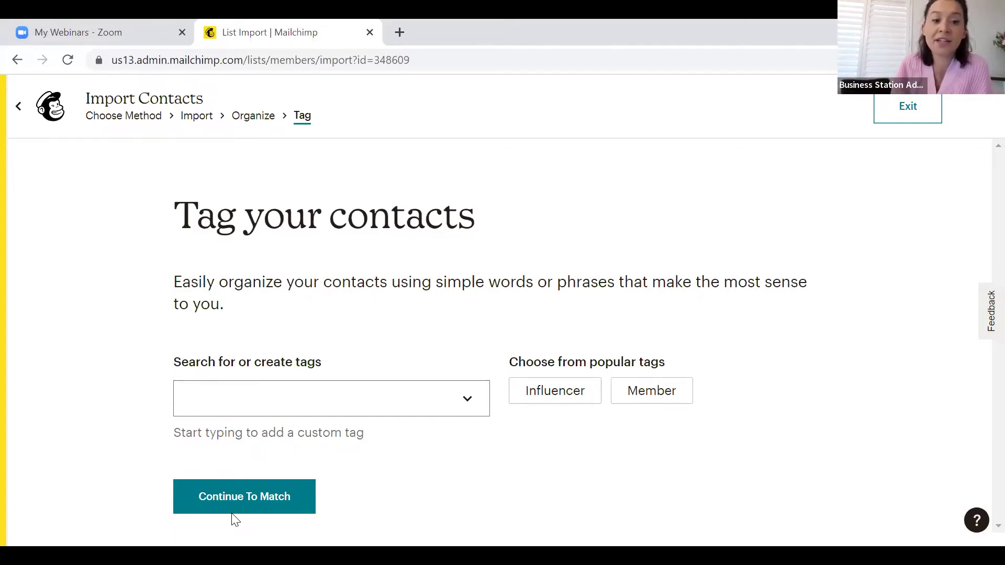
Apply the Staff tag to the imported contacts and continue to the Match step
left_click(472, 404)
left_click(472, 404)
scroll(410, 450, "down", 5)
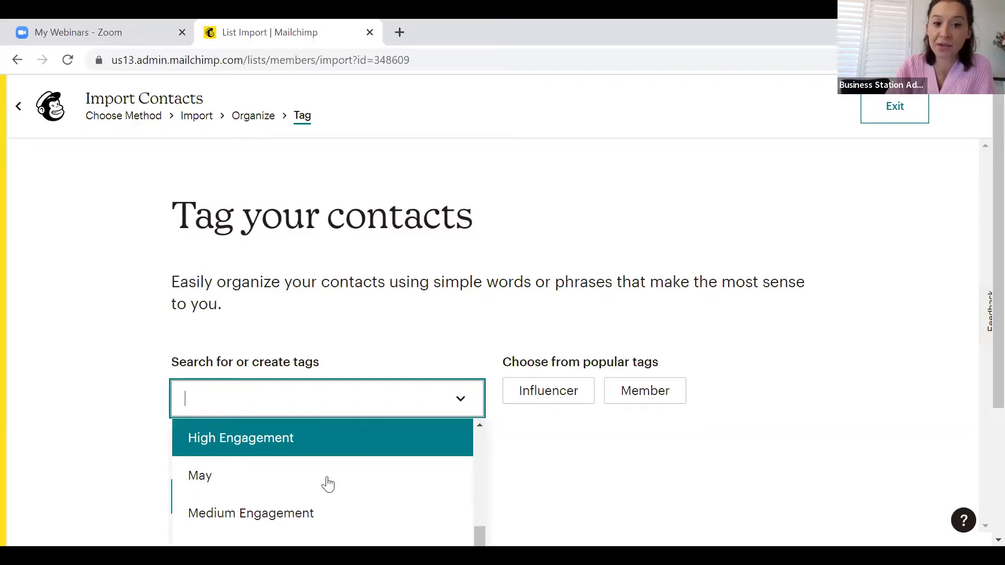
scroll(327, 518, "down", 1)
scroll(328, 523, "down", 5)
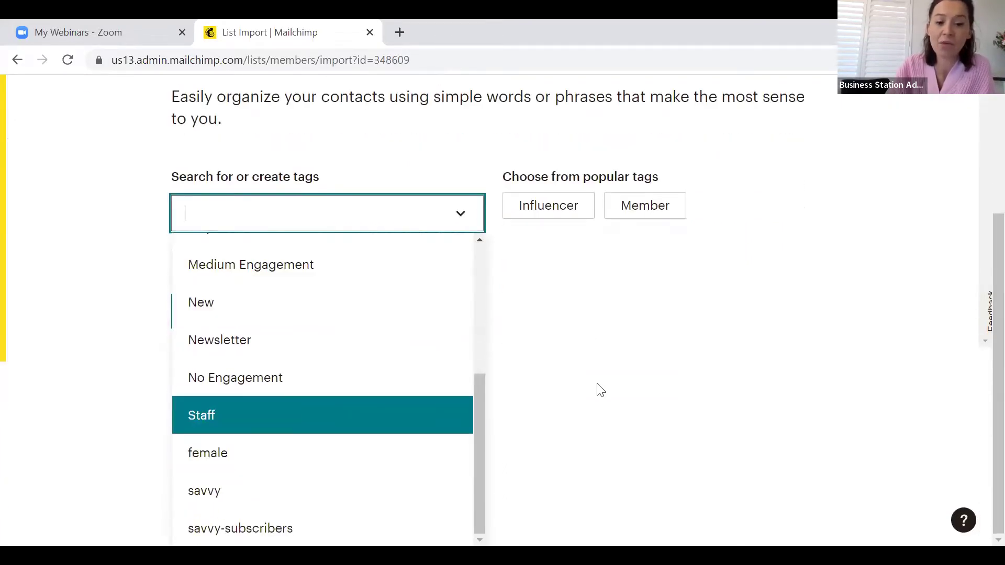
left_click(597, 389)
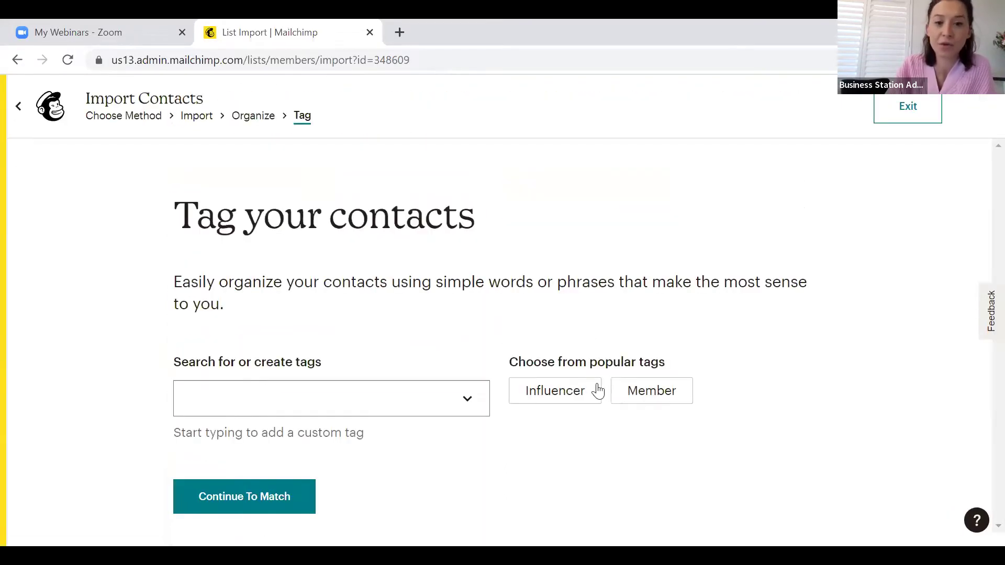
left_click(236, 404)
type("staff")
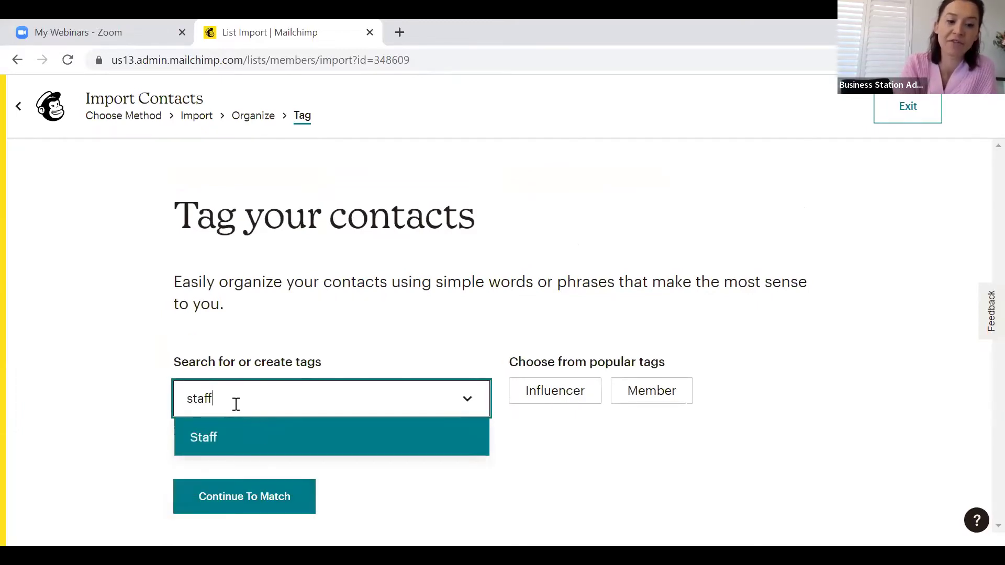
left_click(250, 444)
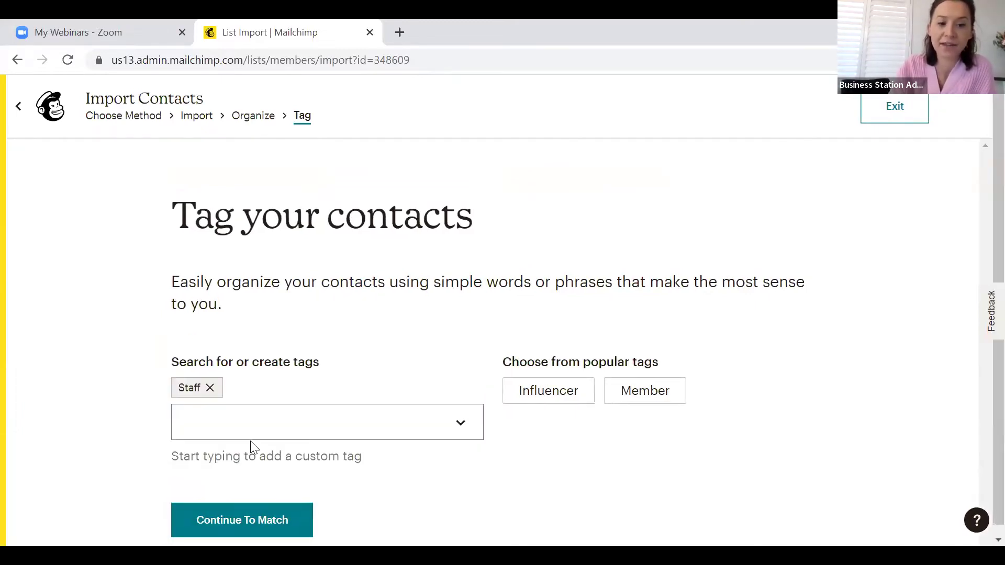
left_click(253, 530)
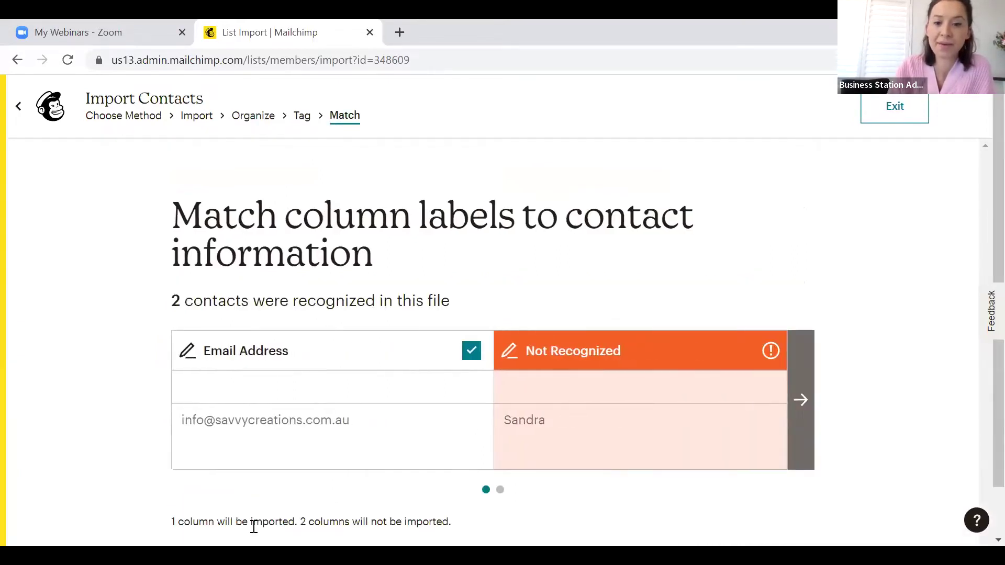
Map the first unrecognized column to First Name (FNAME)
mouse_move(771, 351)
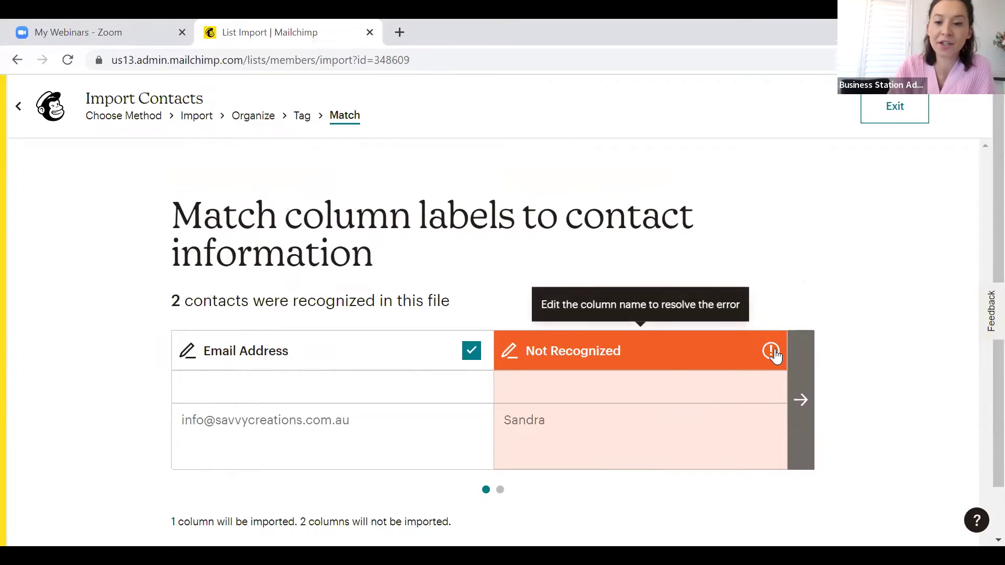
left_click(773, 352)
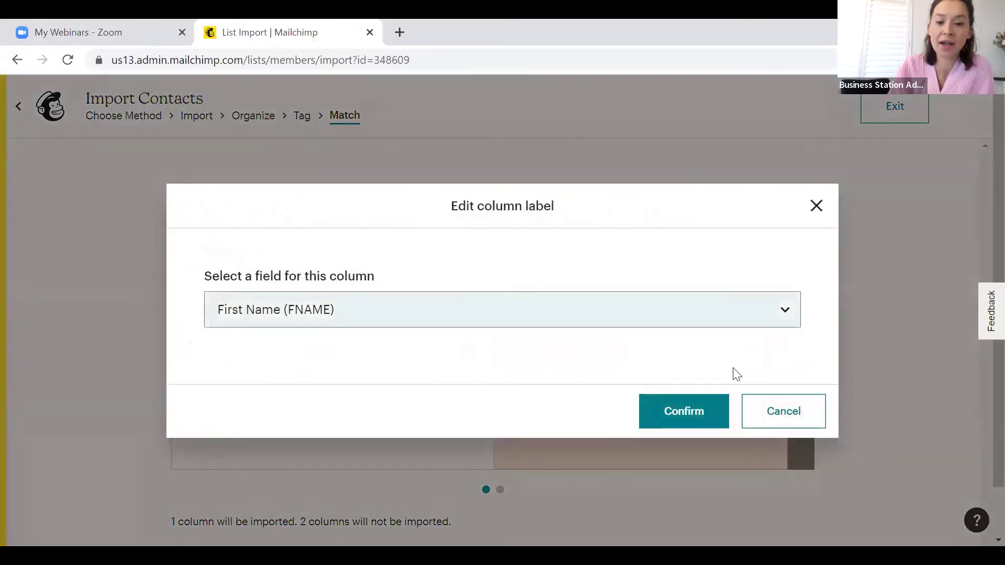
left_click(816, 209)
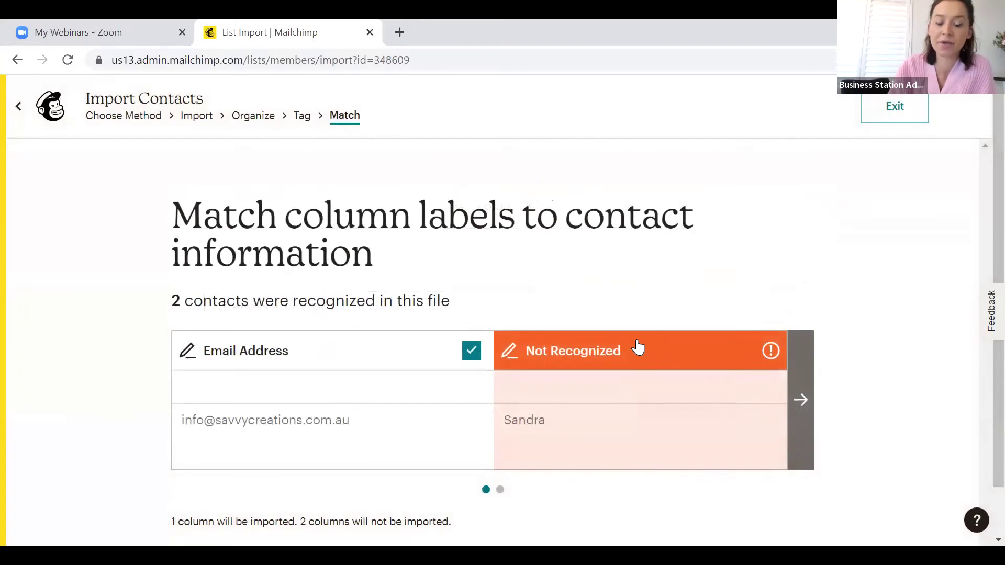
left_click(771, 352)
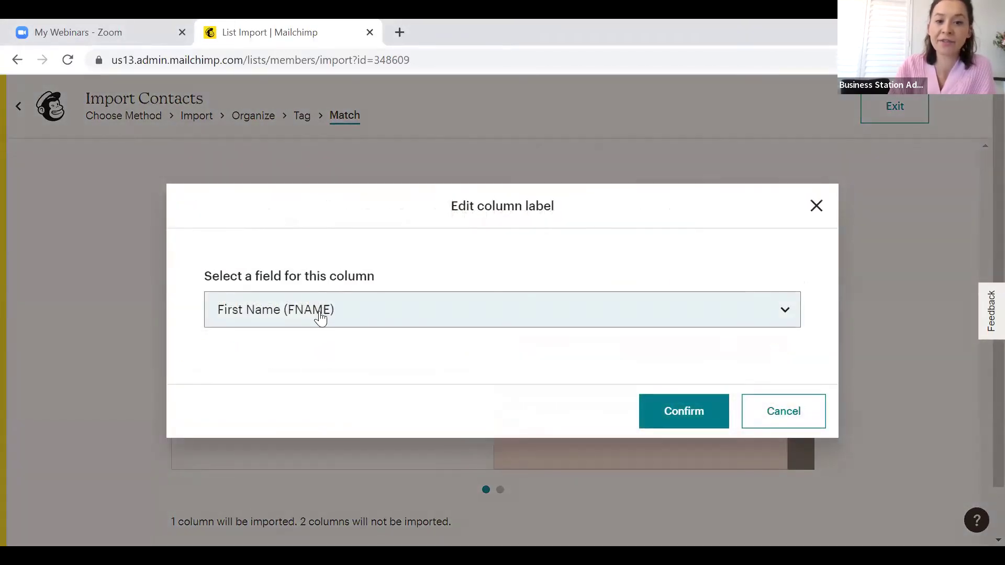
left_click(698, 424)
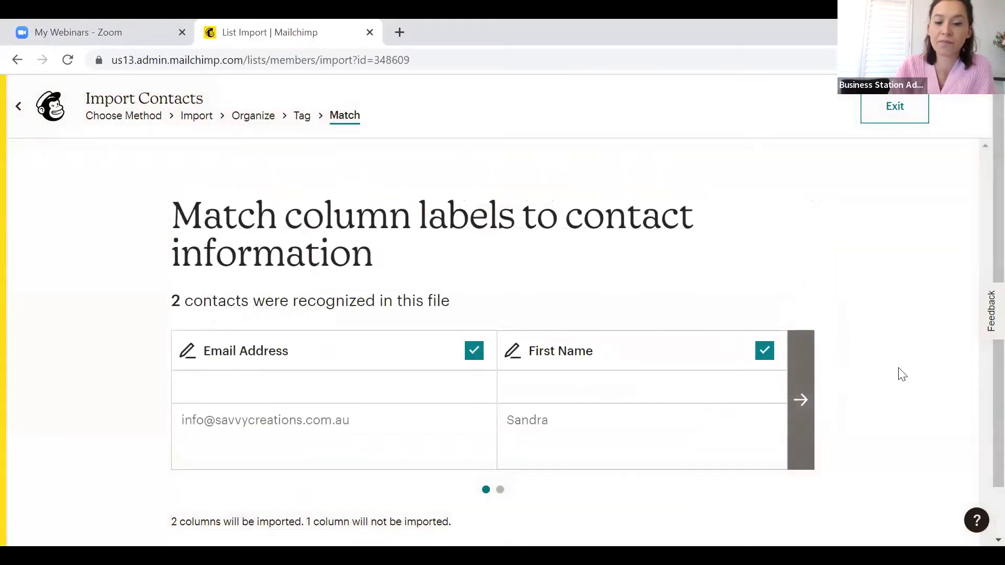
Map the remaining column to Last Name (MMERGE4) and finalize the import for review
left_click(801, 402)
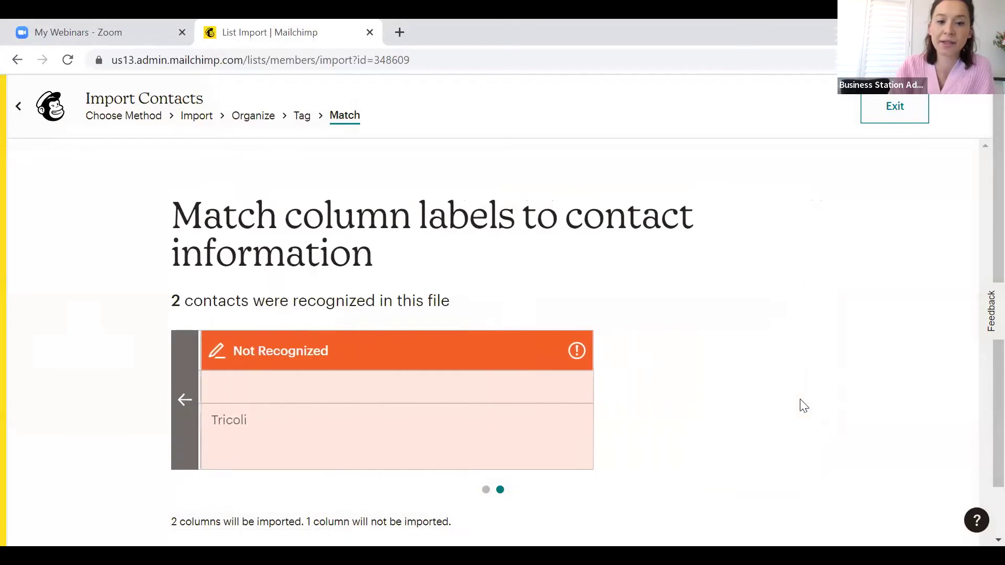
left_click(575, 351)
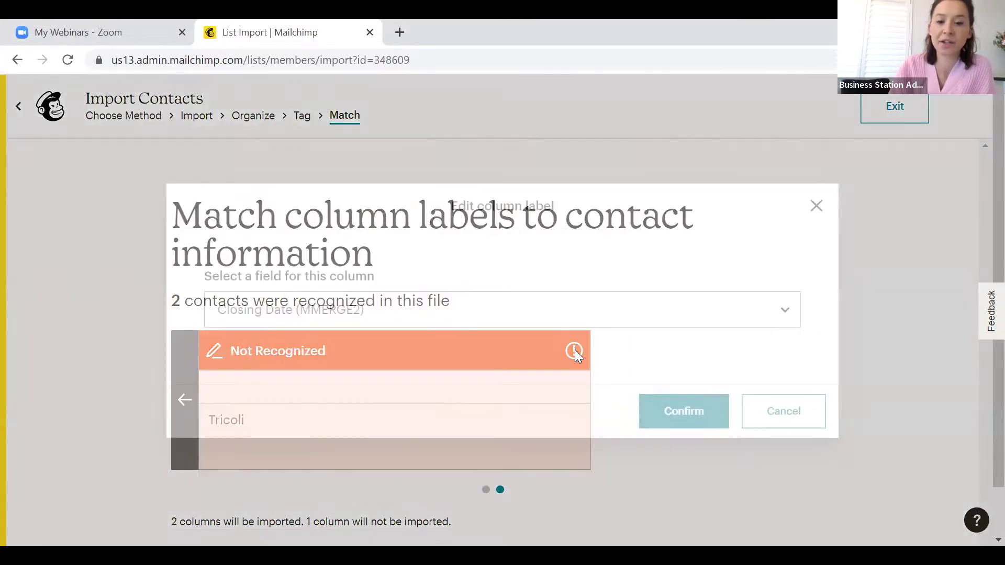
left_click(388, 316)
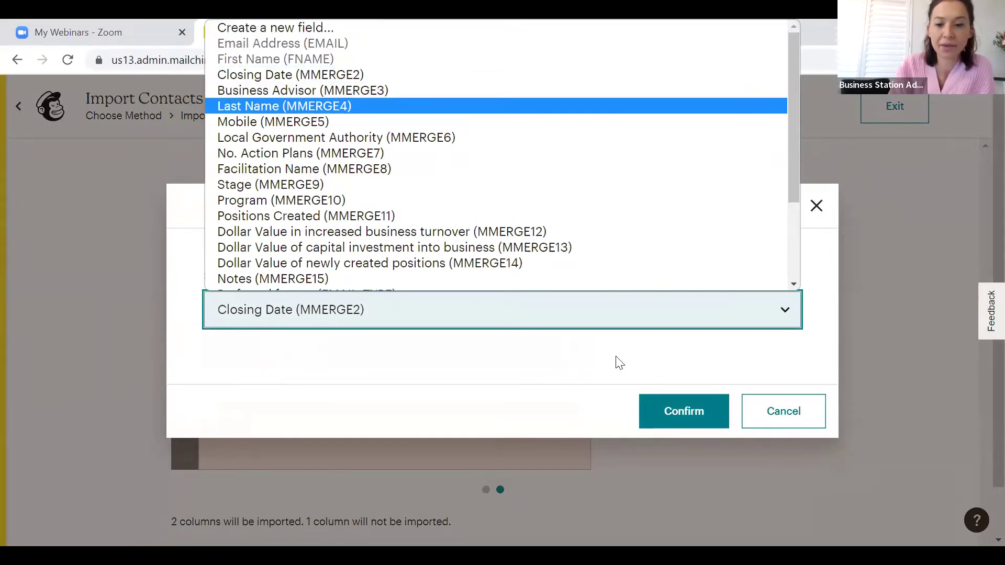
left_click(681, 408)
scroll(675, 406, "down", 1)
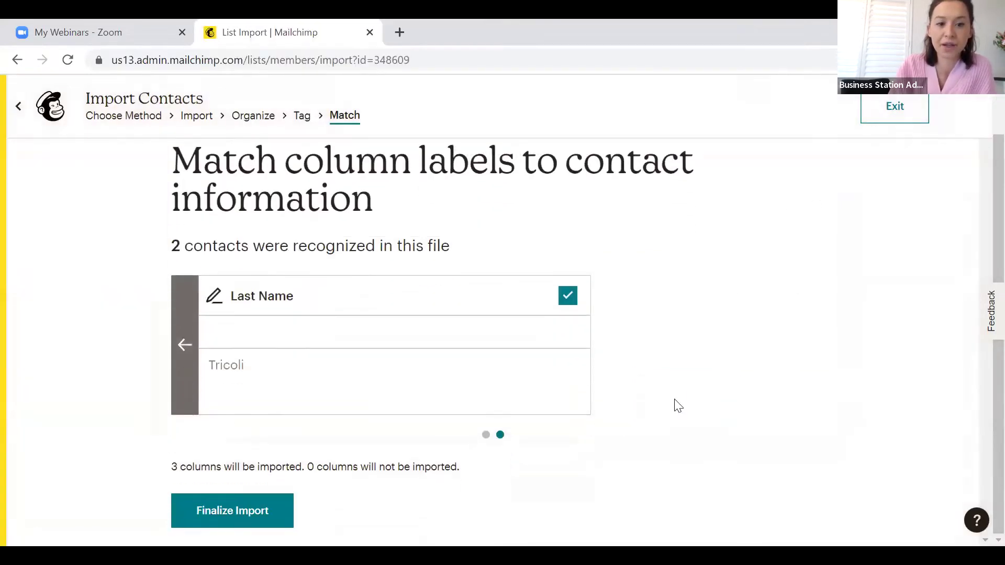
left_click(228, 514)
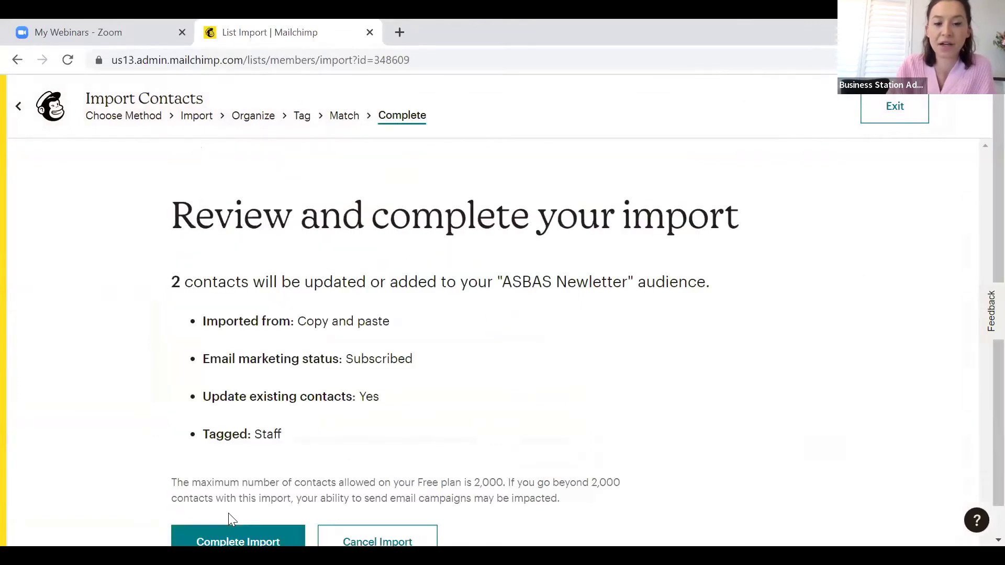
Complete the contact import and exit to the ASBAS Newletter audience dashboard, which shows 1,627 contacts
scroll(228, 513, "down", 1)
left_click(229, 513)
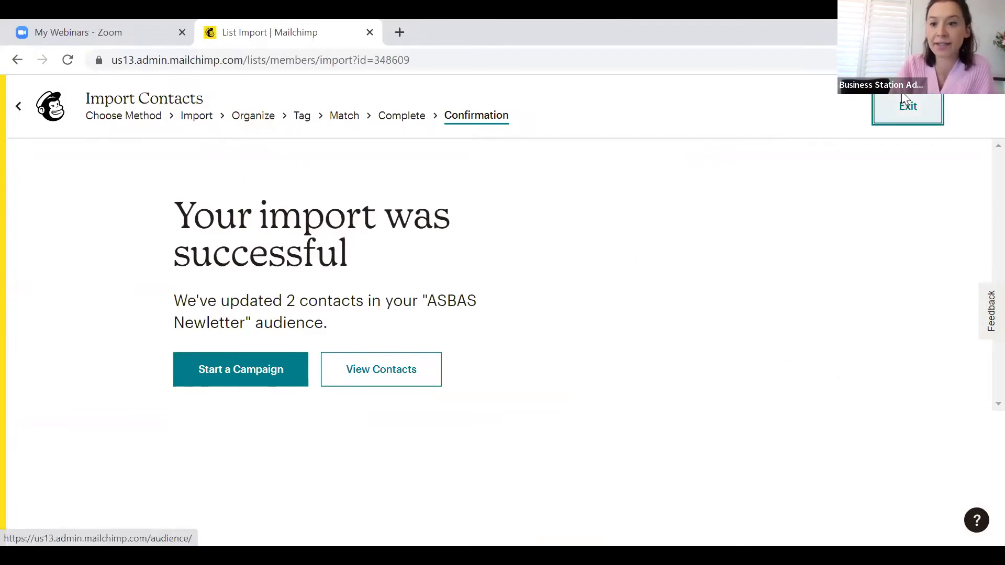
left_click(906, 103)
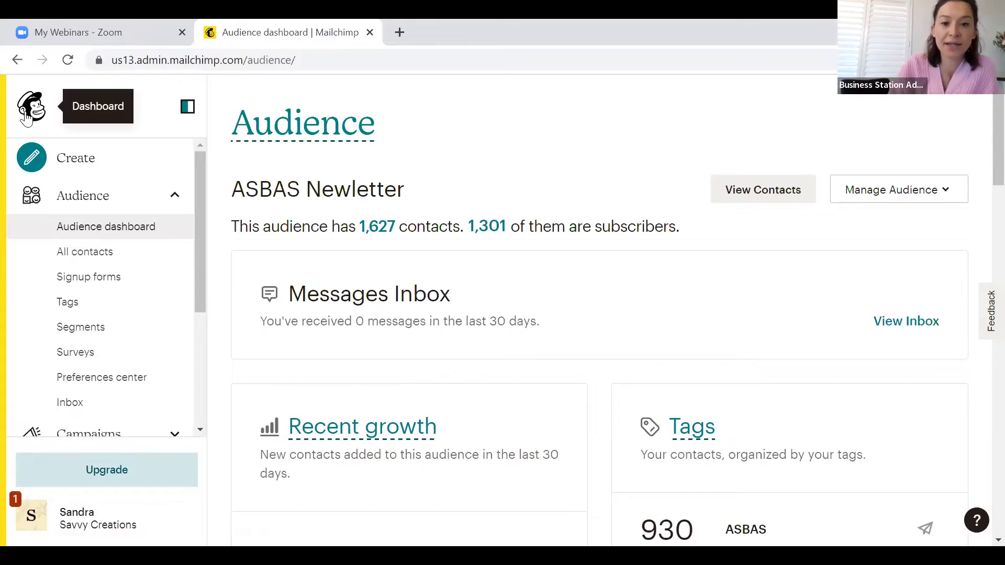
Open the Create page and scroll down to the Regular email option
left_click(92, 166)
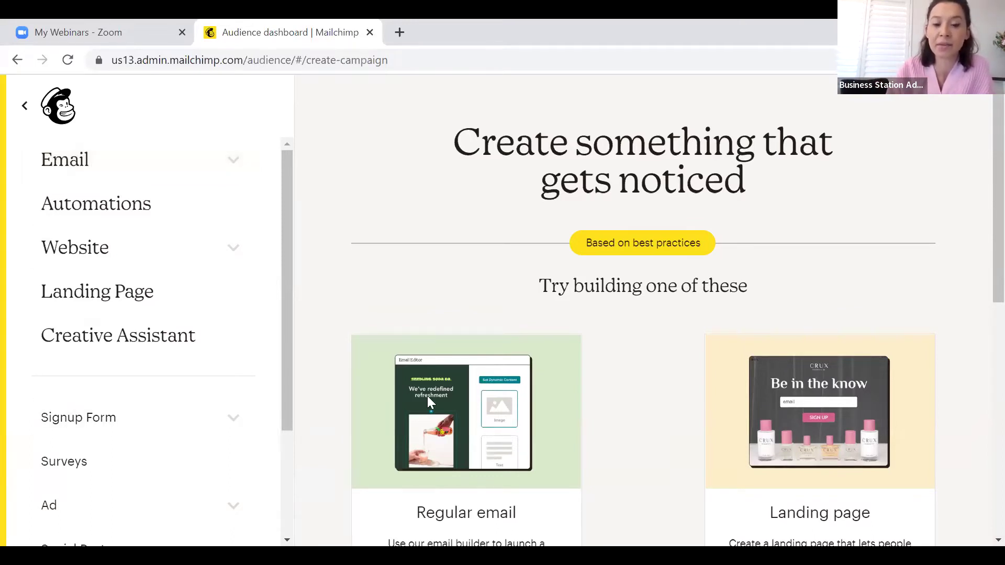
scroll(726, 381, "down", 1)
scroll(724, 379, "down", 5)
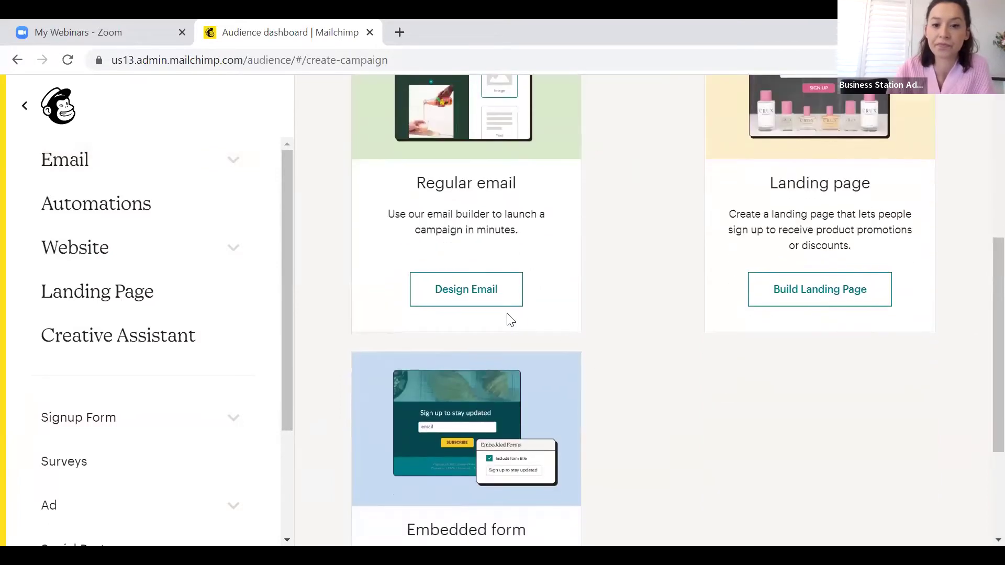
left_click(493, 292)
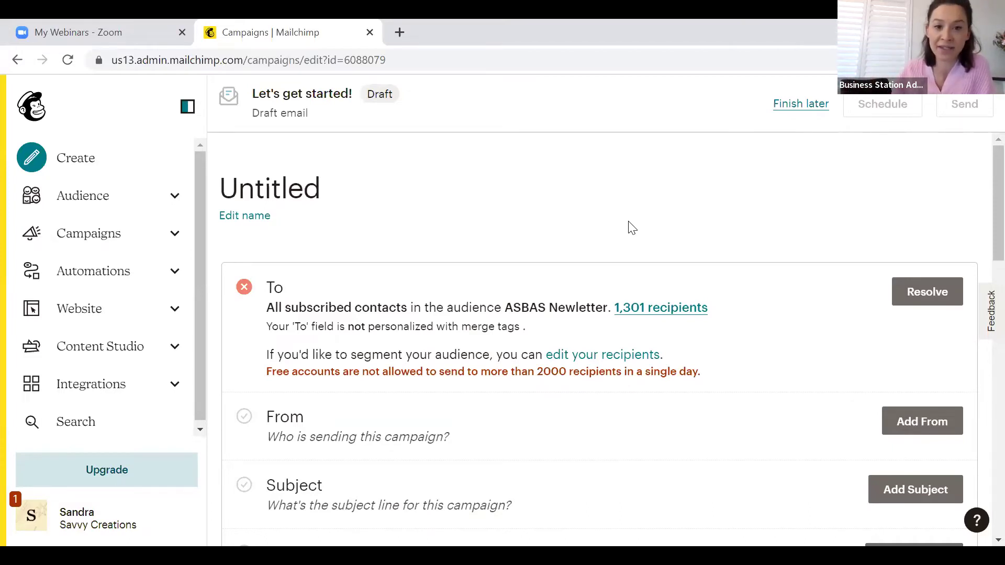
scroll(632, 227, "down", 1)
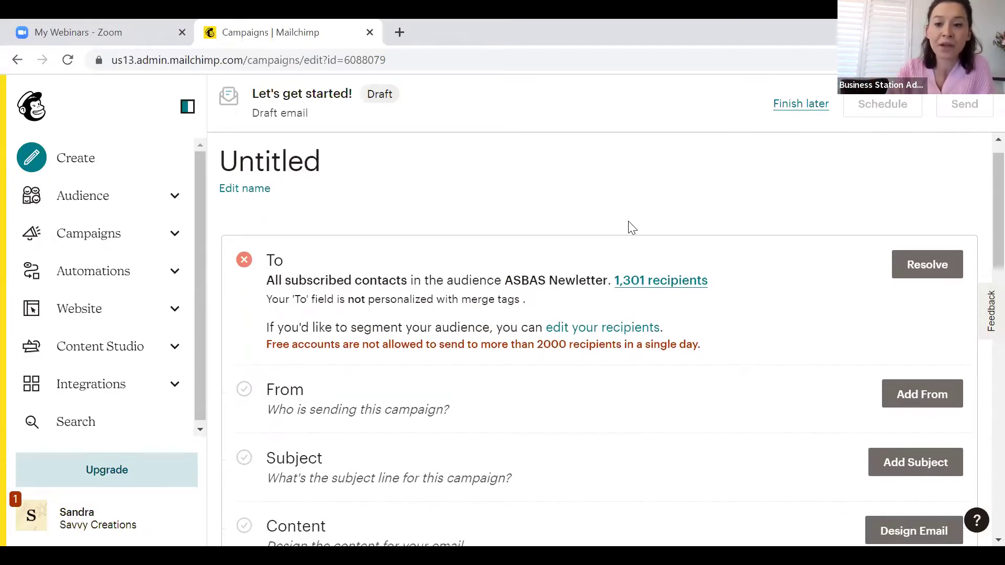
scroll(632, 228, "down", 5)
scroll(631, 228, "up", 6)
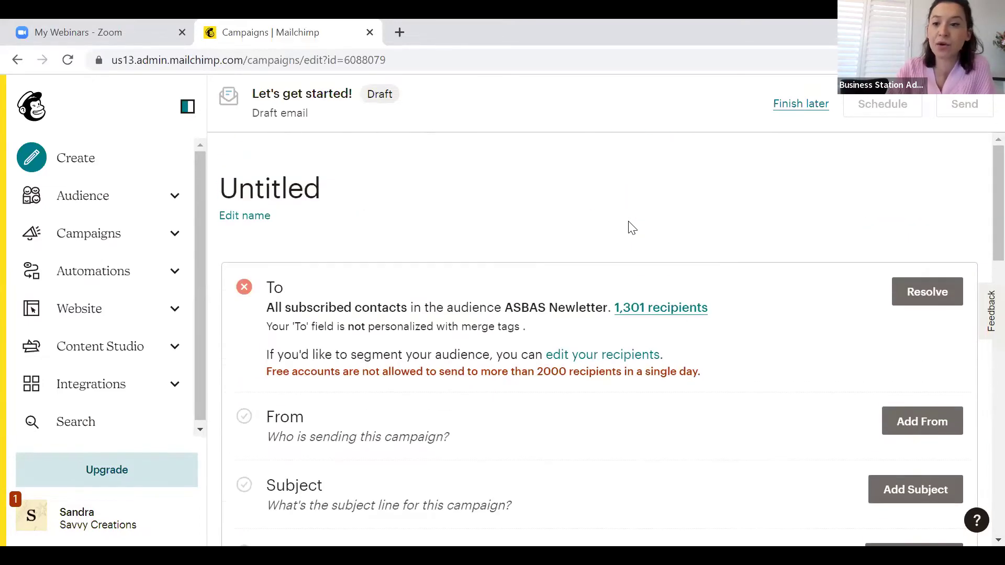
Return to the home dashboard and start a new Regular email campaign with Design Email
left_click(39, 117)
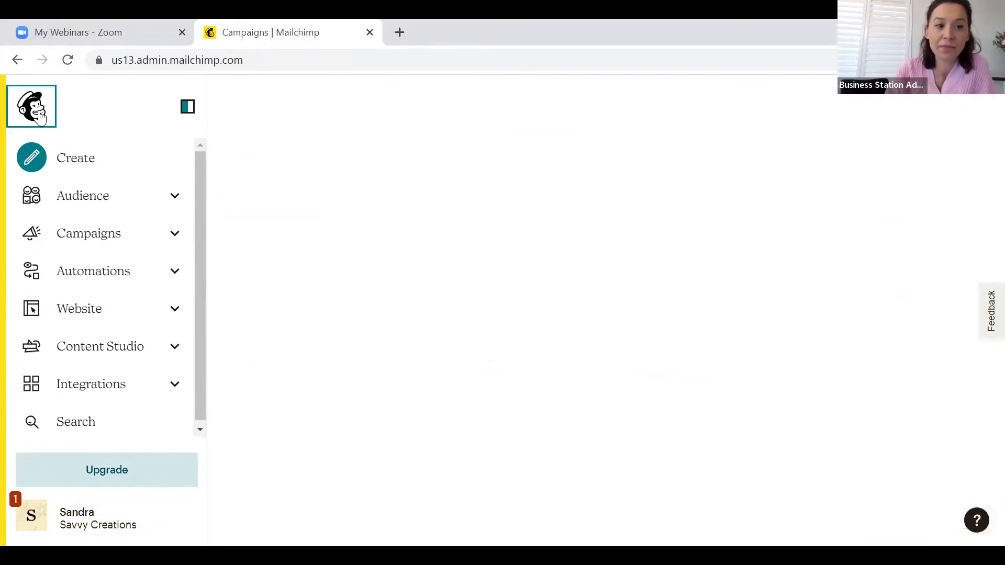
left_click(121, 173)
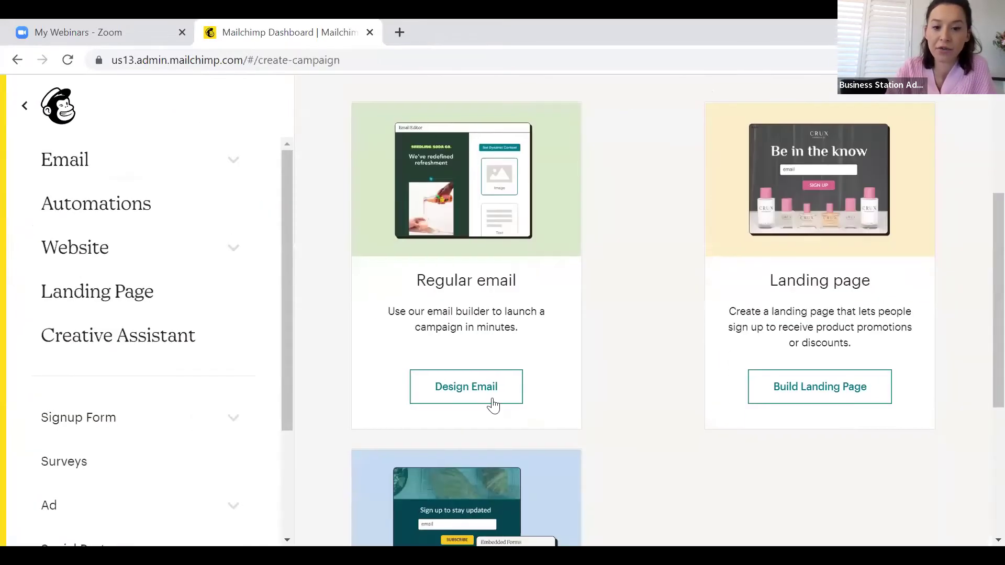
left_click(467, 401)
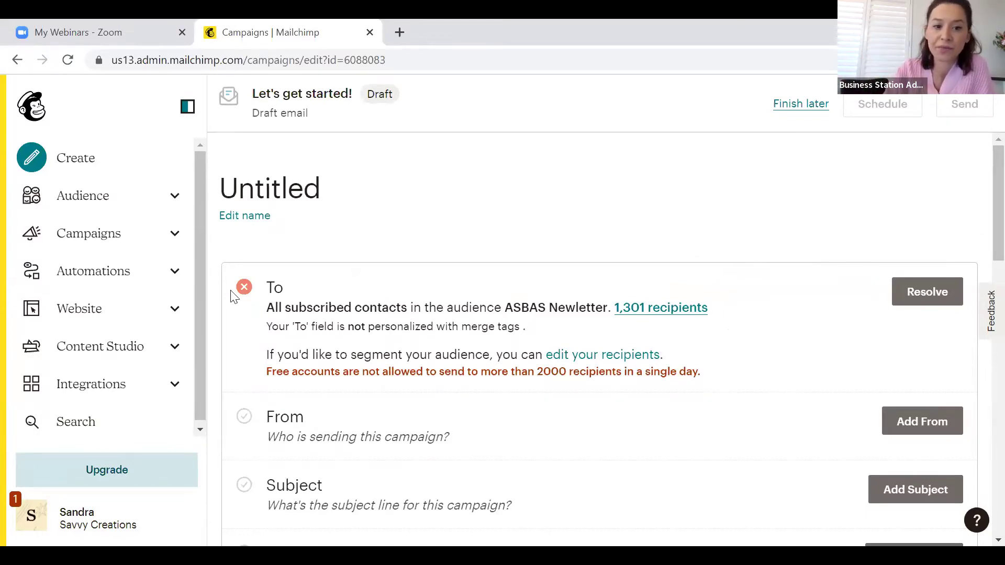
Resolve the recipient warning on the draft's To section
left_click(919, 298)
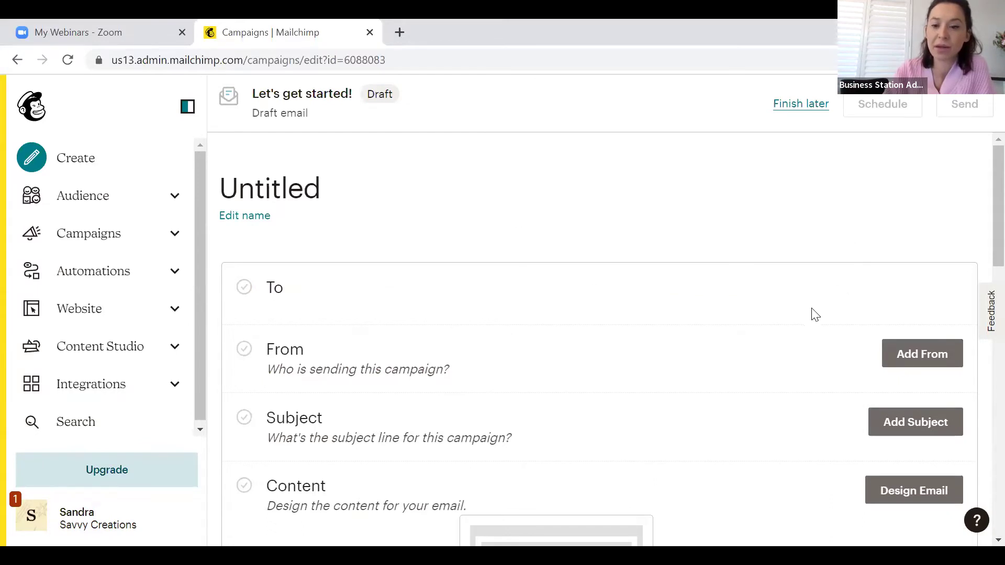
double_click(304, 299)
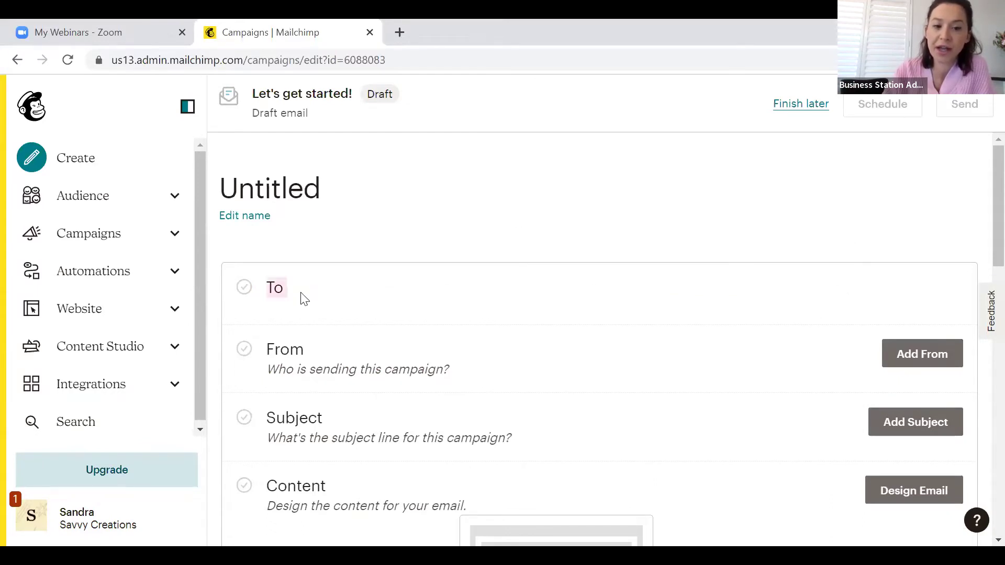
left_click(304, 299)
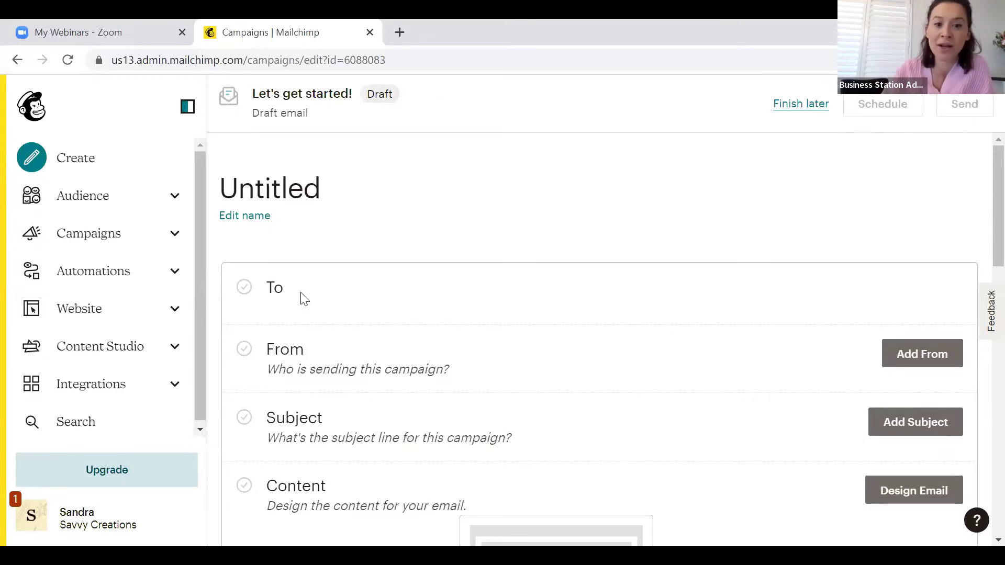
scroll(491, 292, "down", 1)
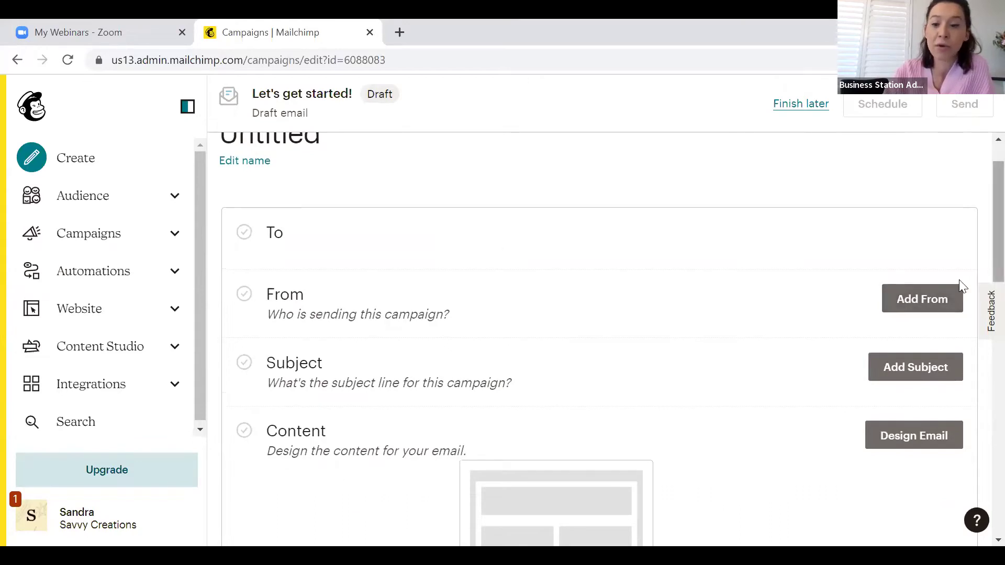
Save the From sender as Savvy Creations PR with its Gmail sending address
left_click(922, 310)
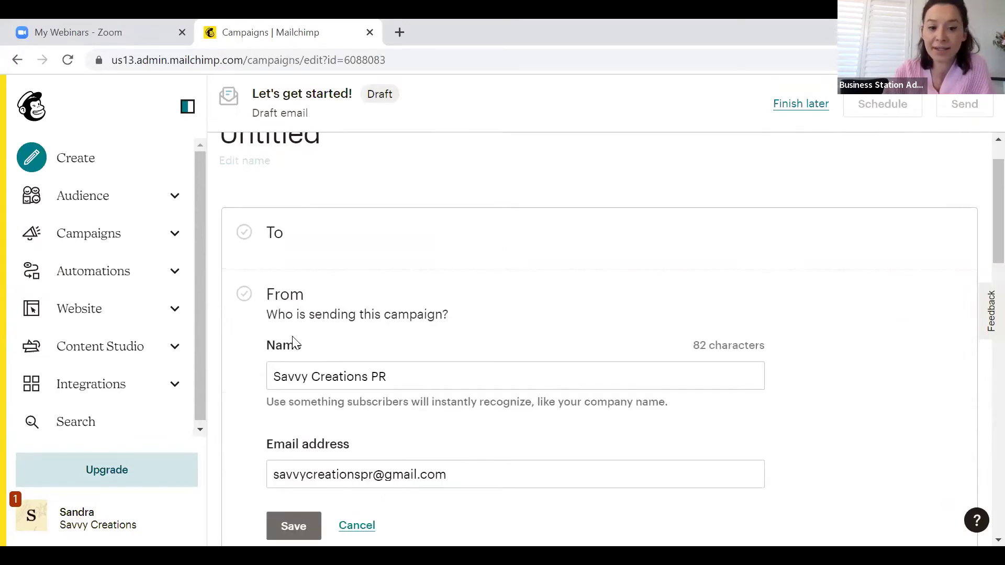
left_click(417, 380)
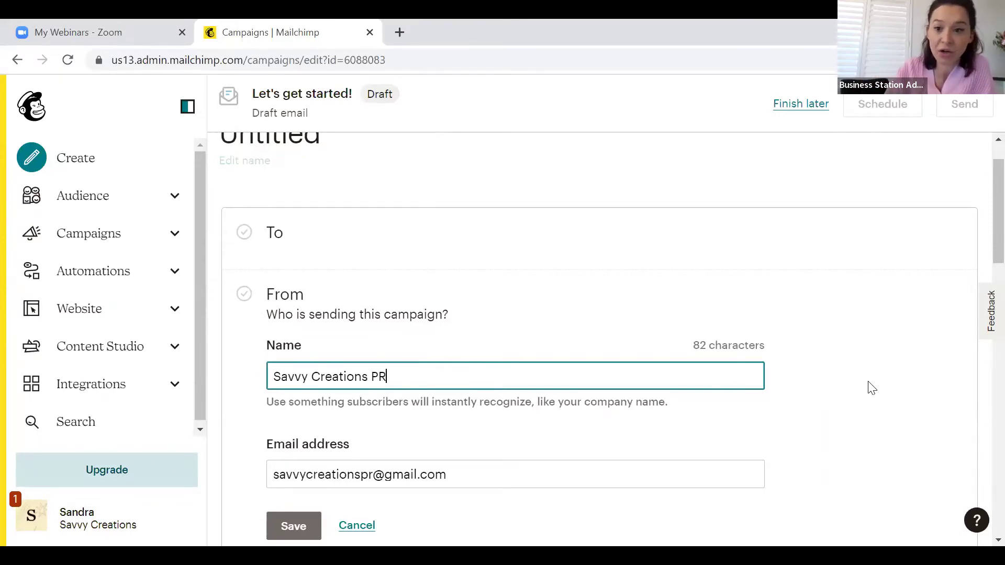
scroll(871, 388, "down", 2)
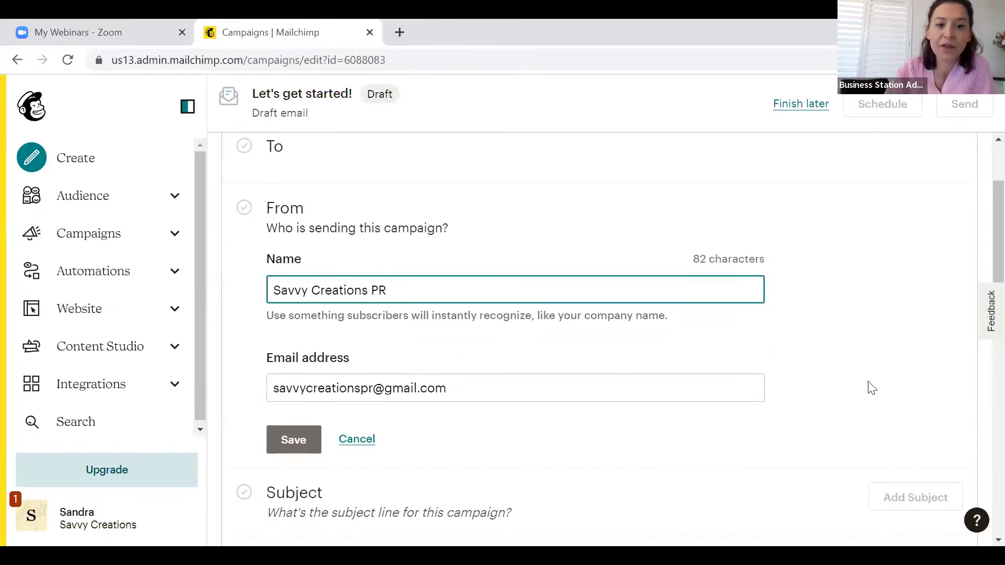
left_click(453, 387)
left_click(302, 442)
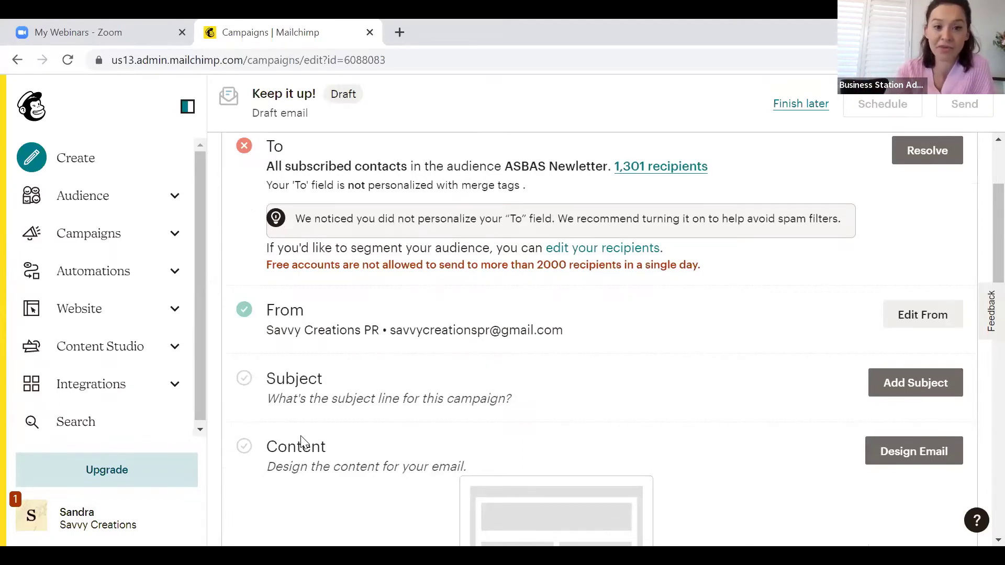
Enter the subject line 'Your FREE exclusive invite'
left_click(913, 385)
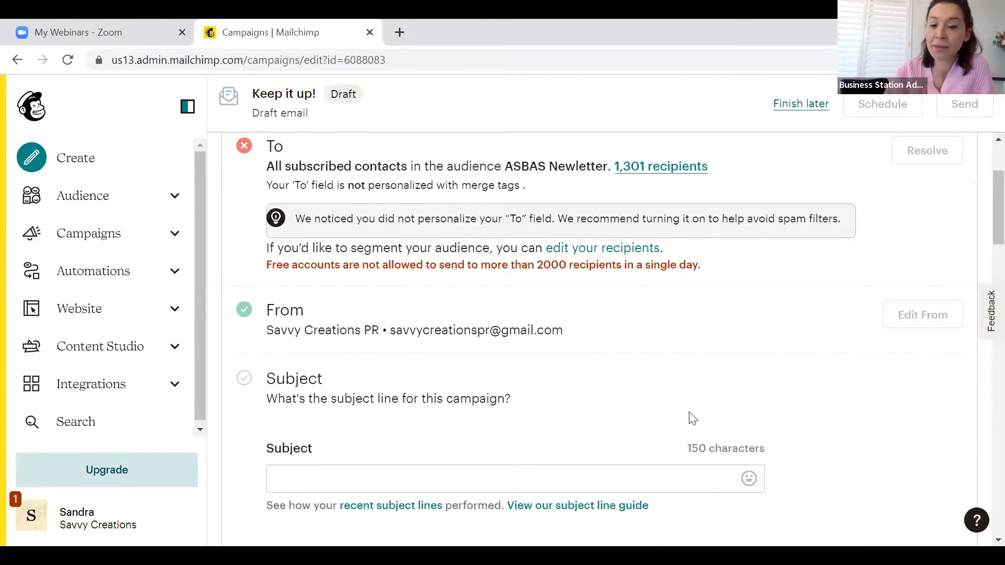
scroll(691, 414, "down", 2)
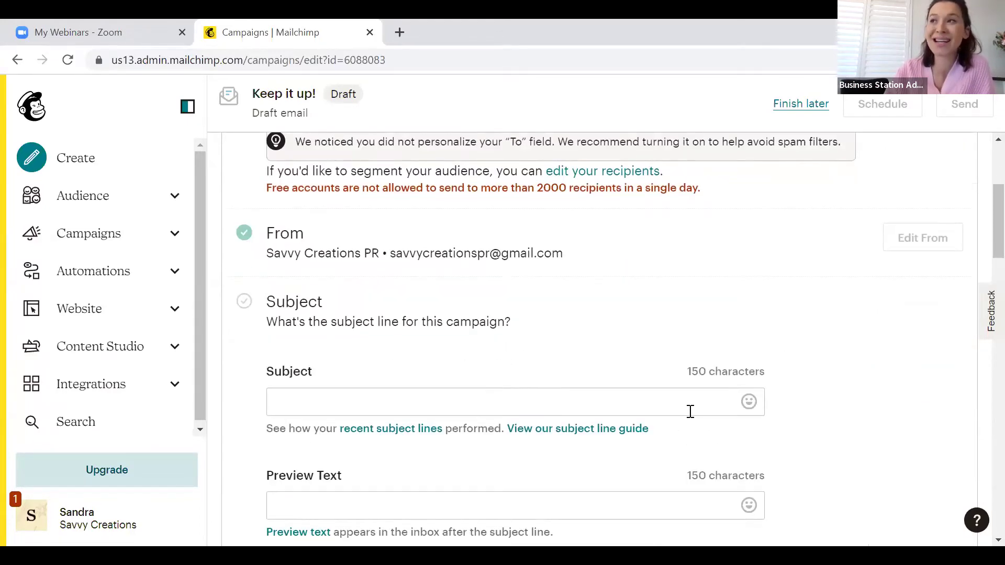
left_click(572, 414)
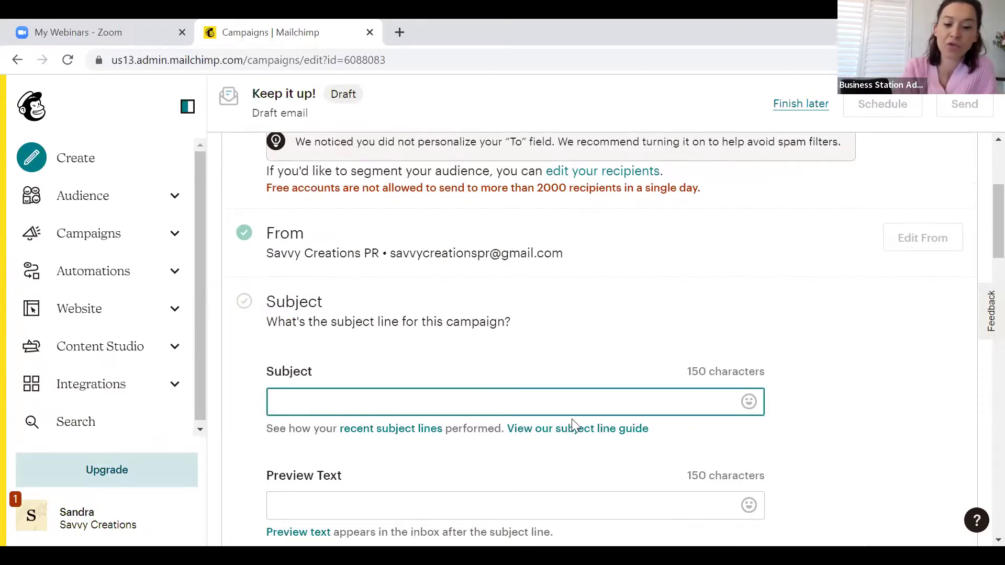
type("Y")
key("BackSpace")
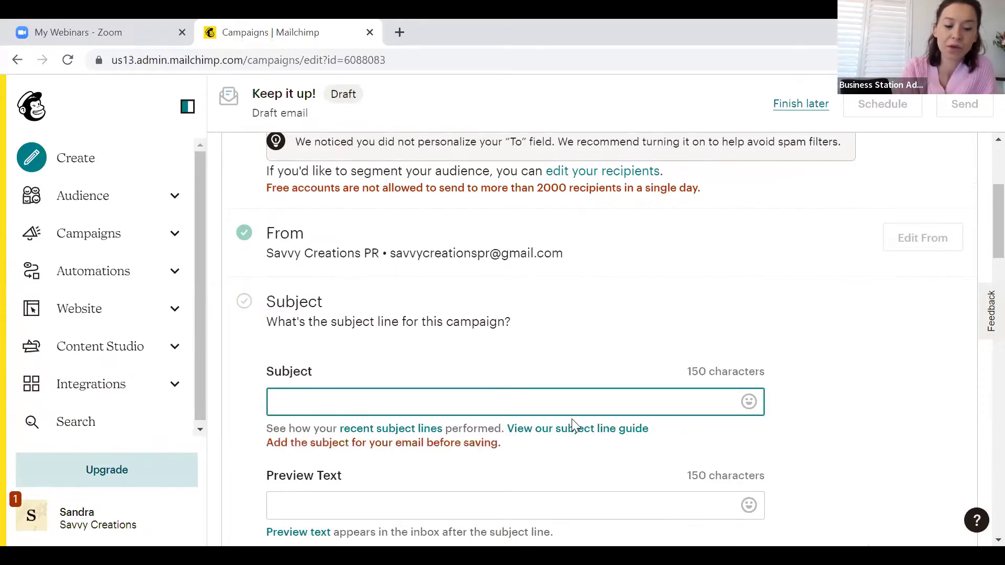
type("YOUR")
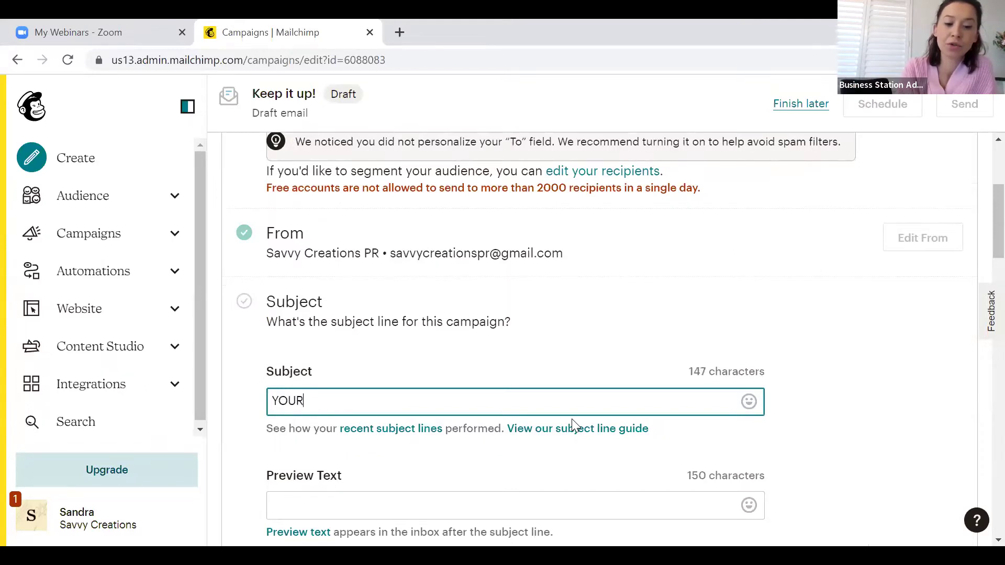
key("BackSpace")
key("BackSpace")
key("BackSpace")
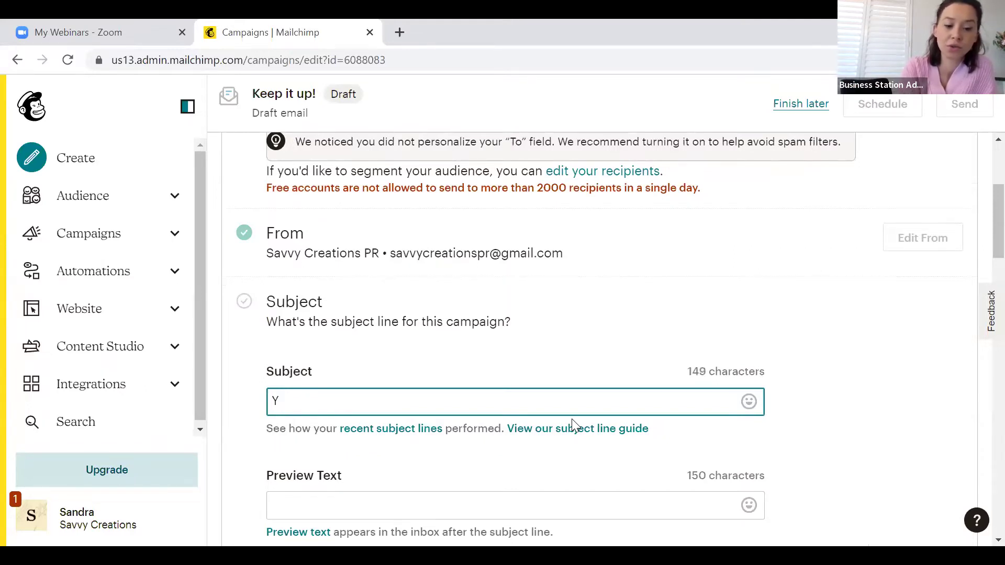
type("our exl")
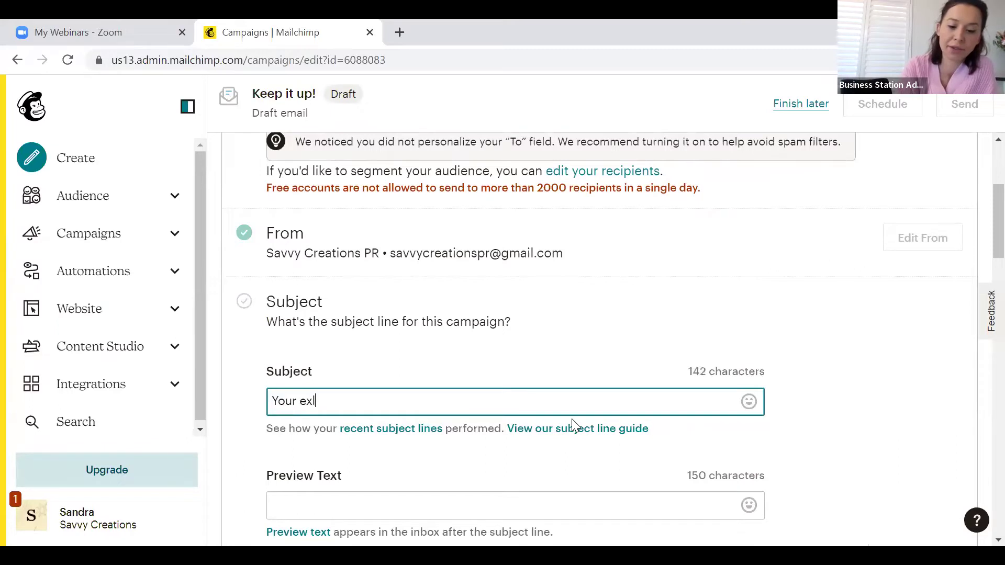
type("usive in")
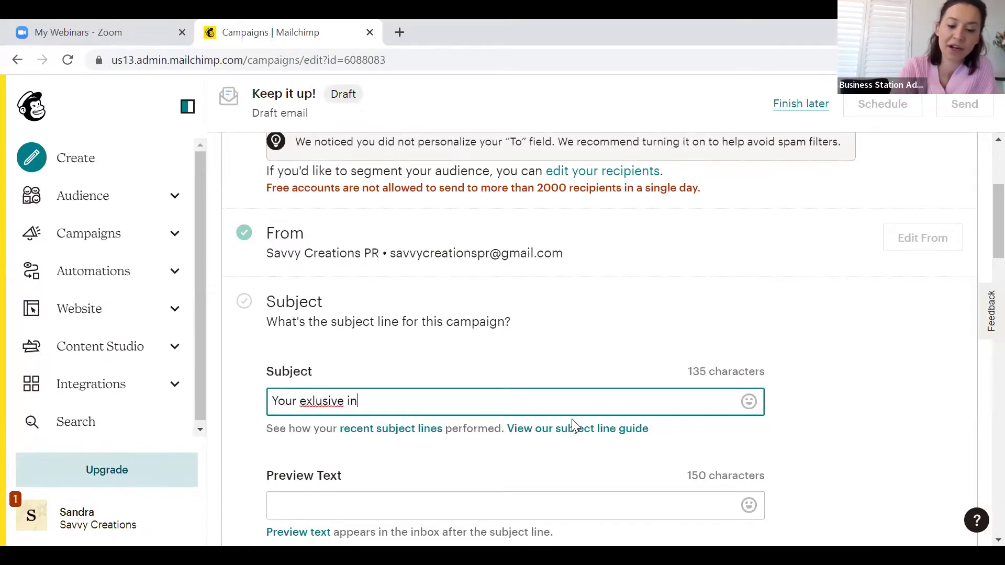
type("vite")
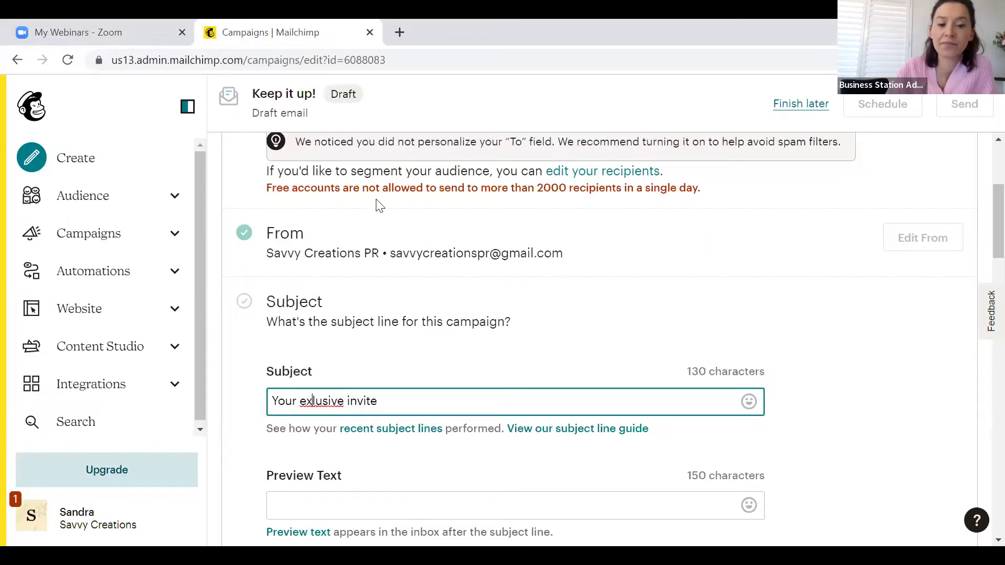
type("c")
scroll(453, 377, "down", 1)
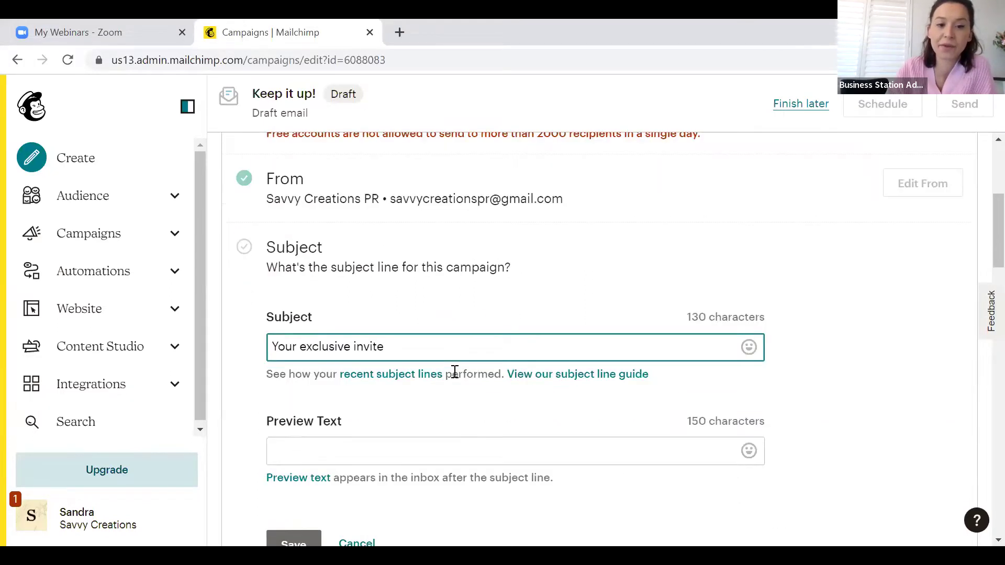
left_click(301, 346)
type("FREE")
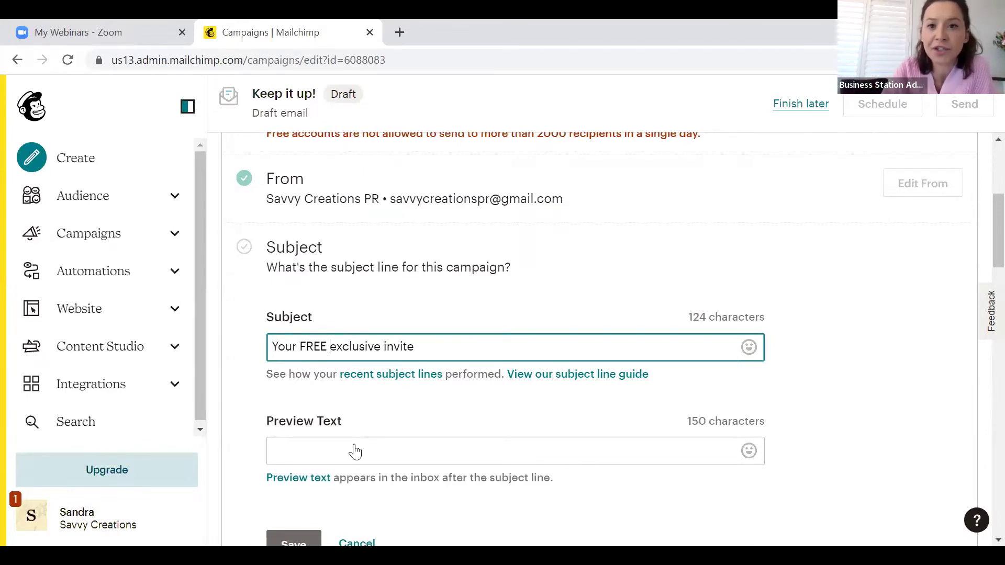
left_click(455, 314)
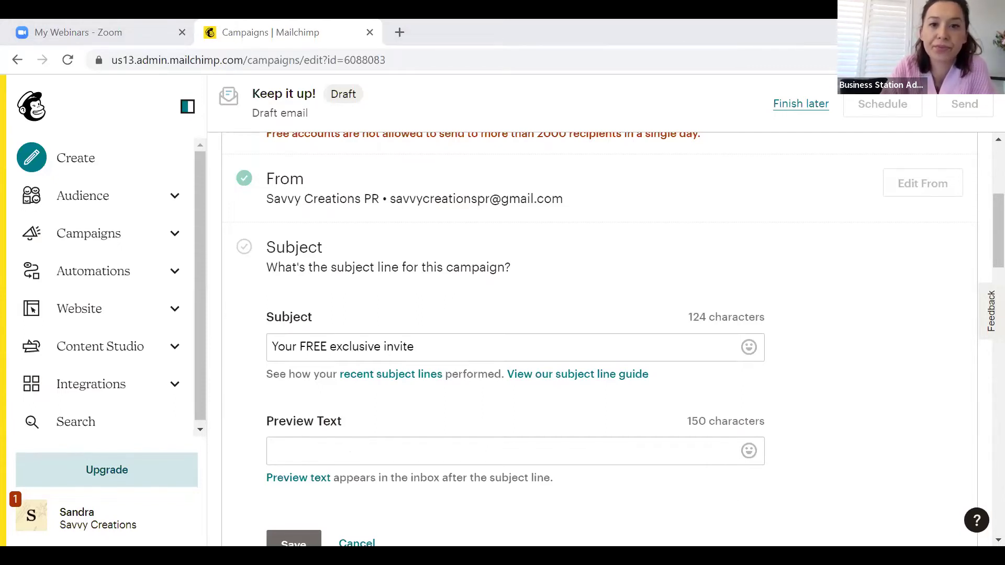
Open the Gmail inbox in a new browser tab
left_click(396, 32)
type("gm")
key("Return")
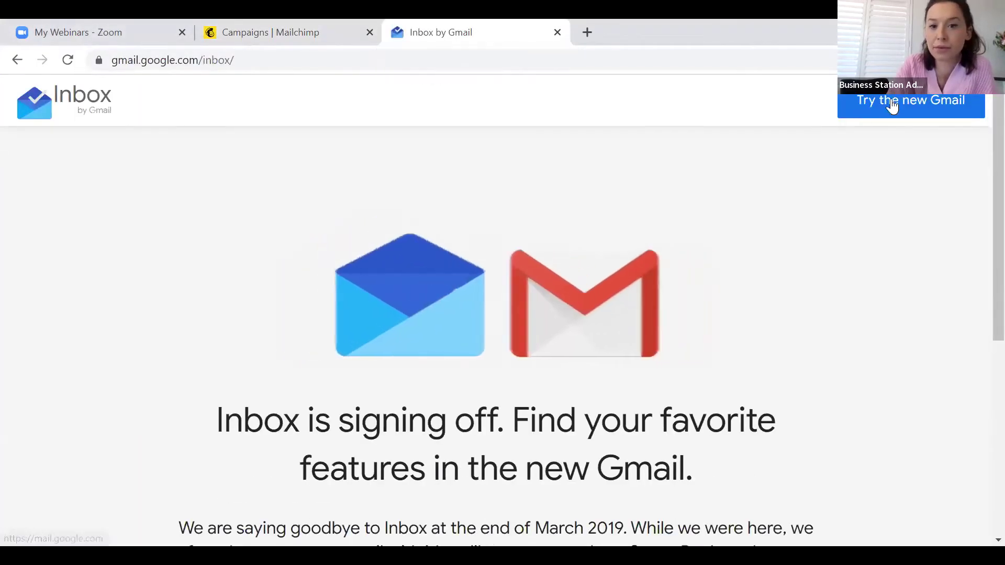
Open the Mailchimp audience import email in Gmail, then return to the inbox and scroll through it
left_click(892, 107)
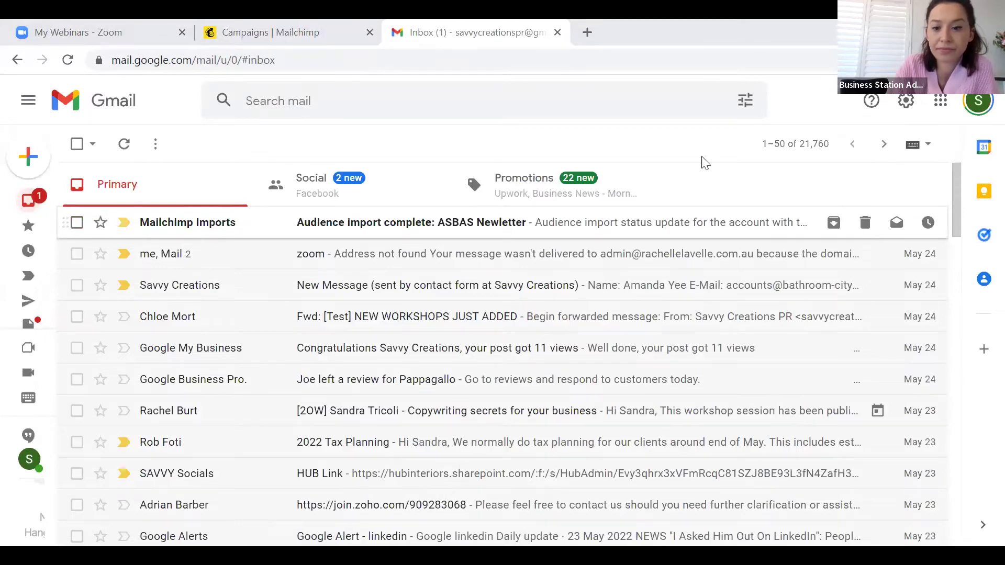
left_click(221, 237)
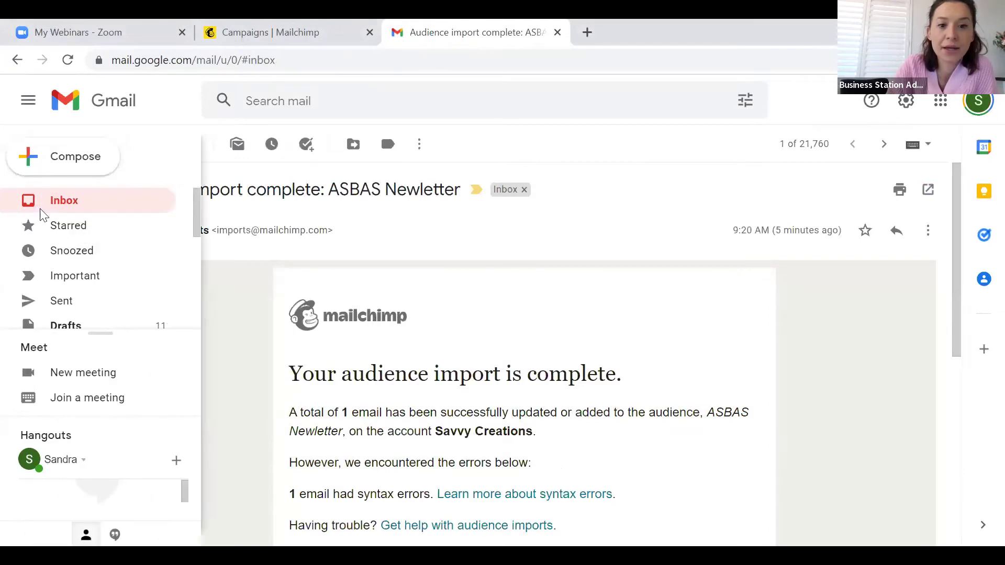
left_click(37, 210)
scroll(220, 290, "down", 2)
scroll(221, 293, "down", 3)
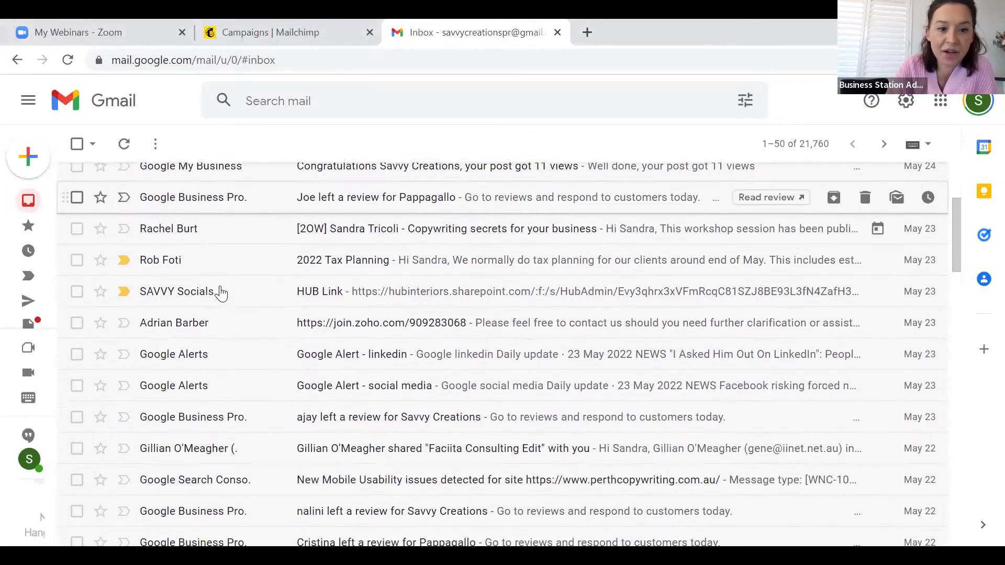
scroll(221, 295, "down", 3)
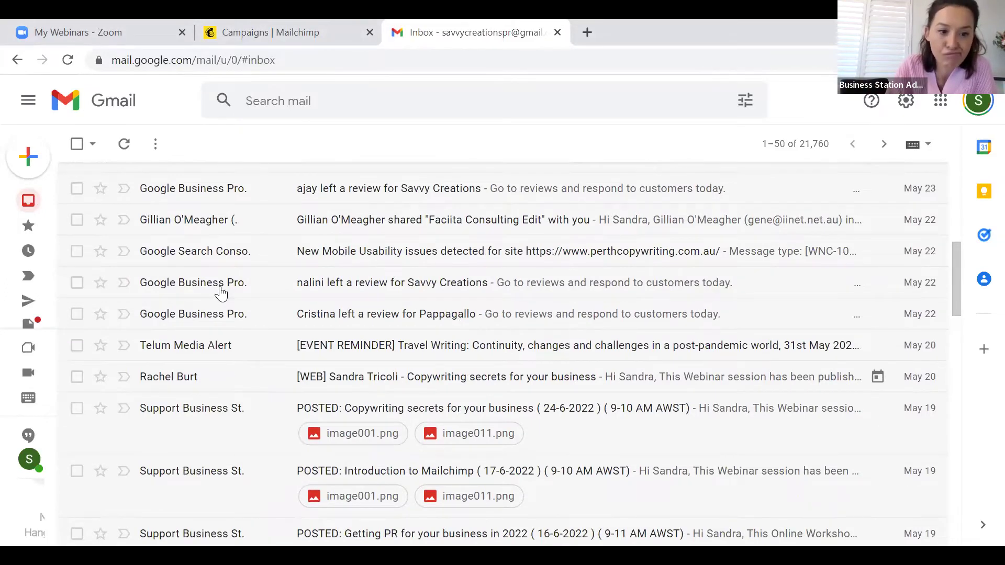
scroll(330, 390, "down", 10)
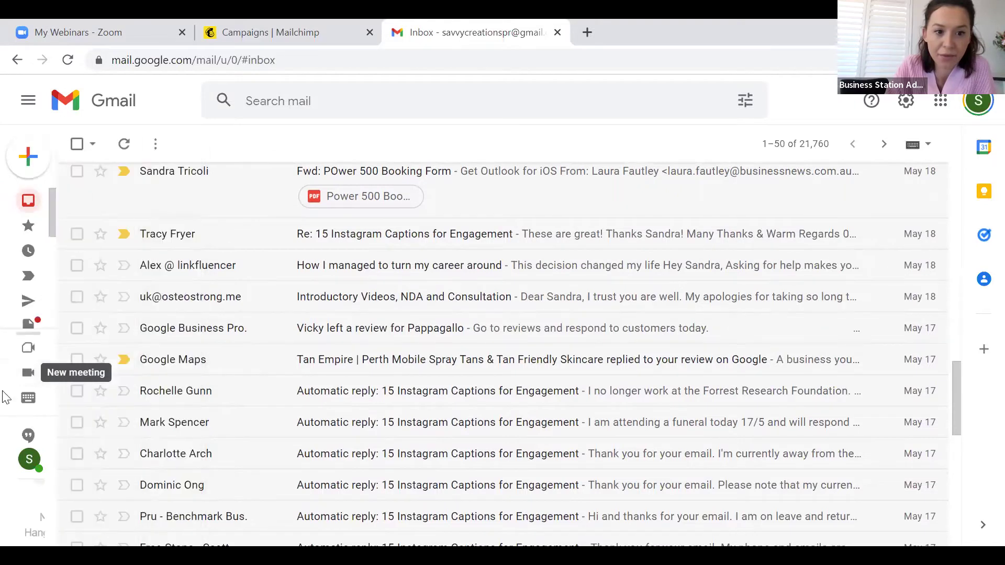
Switch back and forth between the Mailchimp draft and the Gmail inbox, scrolling the inbox
mouse_move(7, 406)
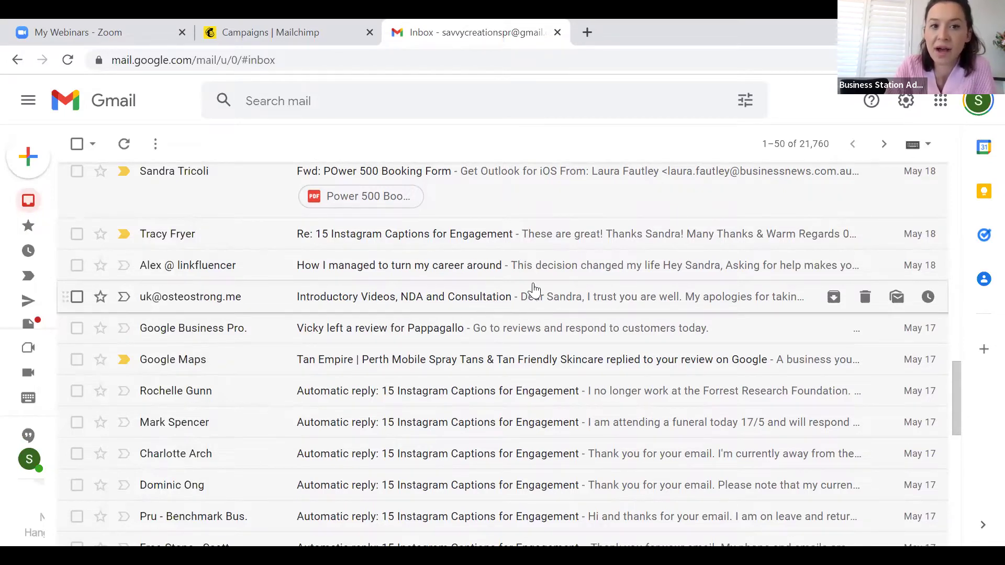
left_click(314, 31)
left_click(412, 24)
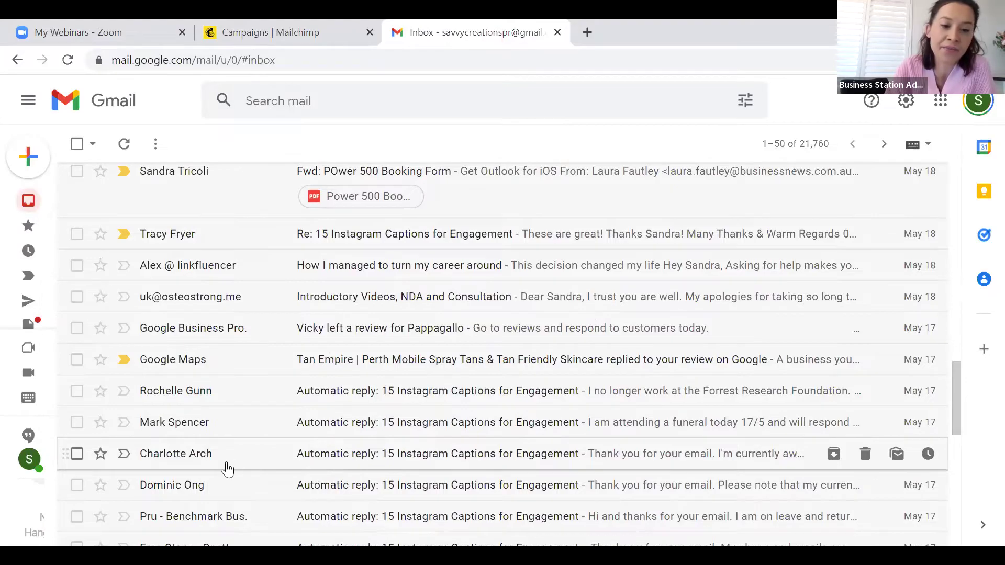
scroll(227, 469, "down", 3)
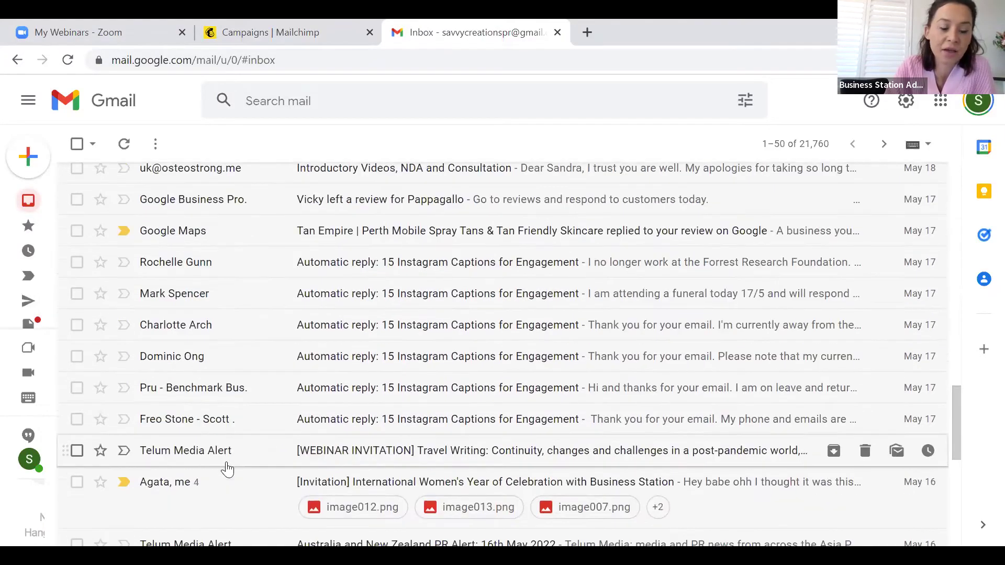
scroll(227, 469, "down", 7)
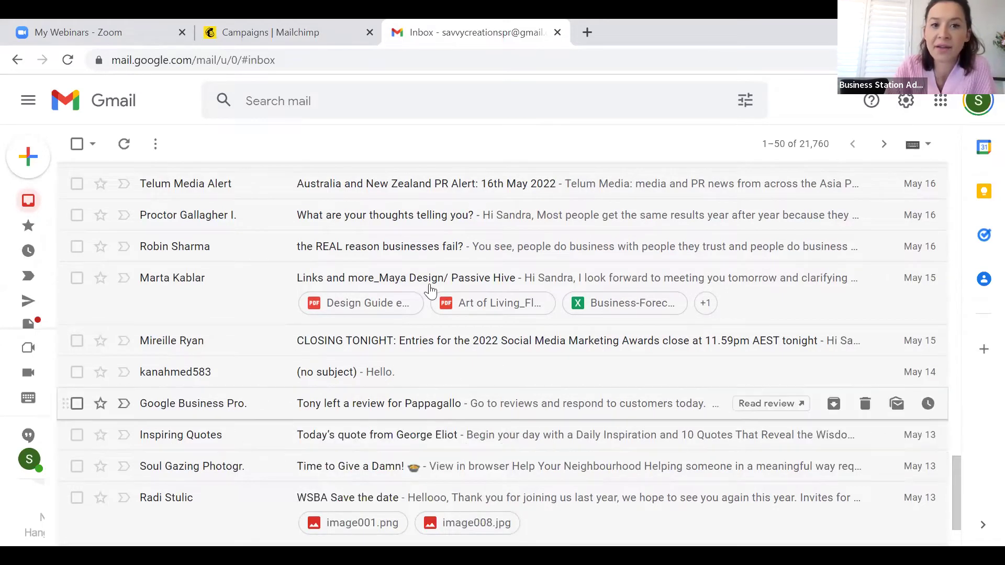
left_click(349, 27)
left_click(454, 29)
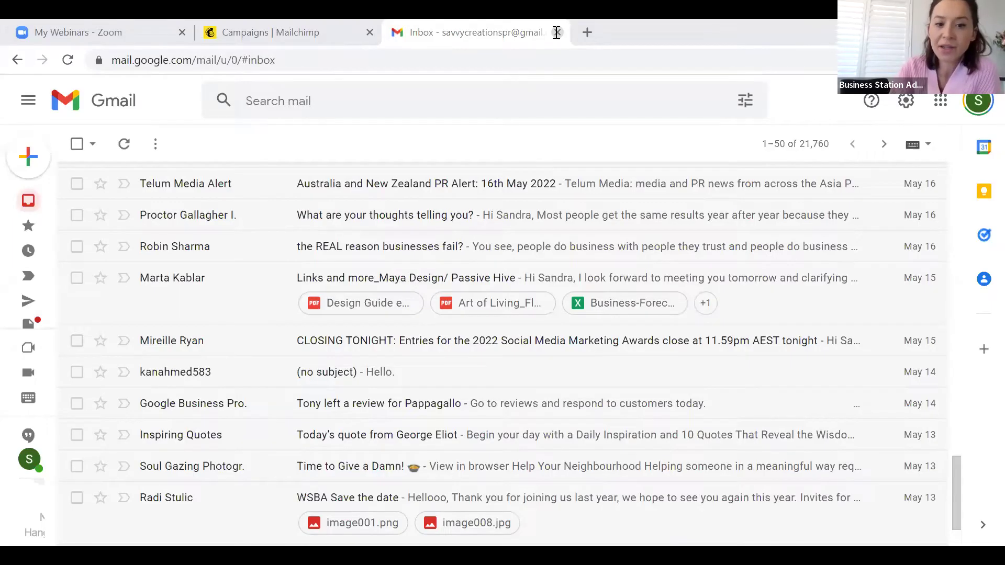
Close the Gmail tab and save the campaign's subject and preview text
key("ctrl+w")
left_click(356, 443)
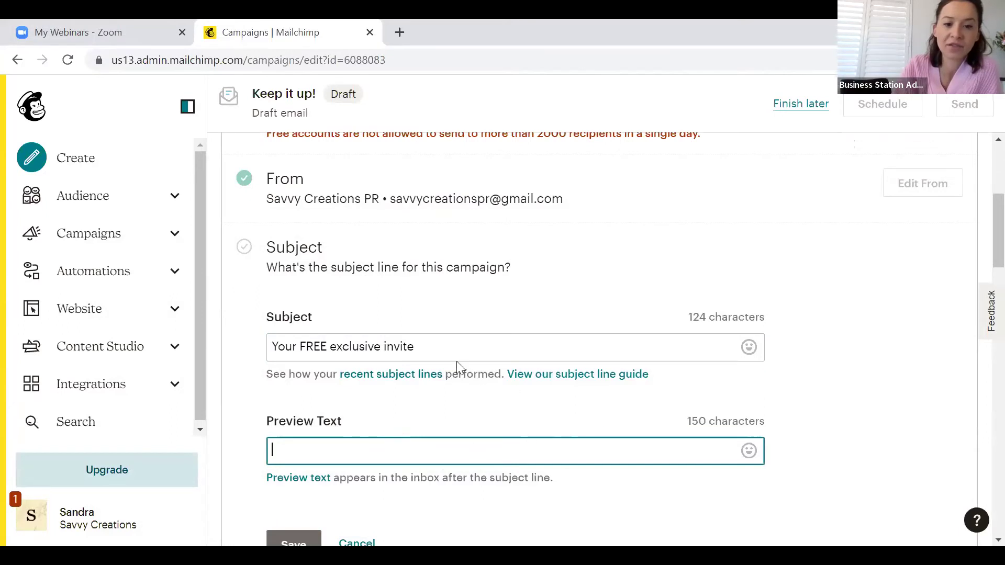
scroll(410, 434, "down", 3)
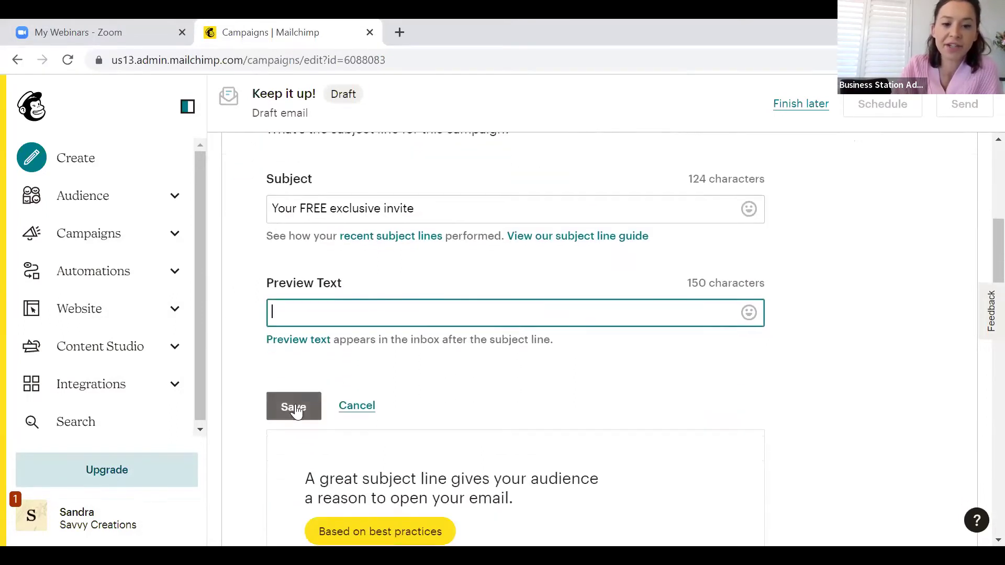
left_click(295, 404)
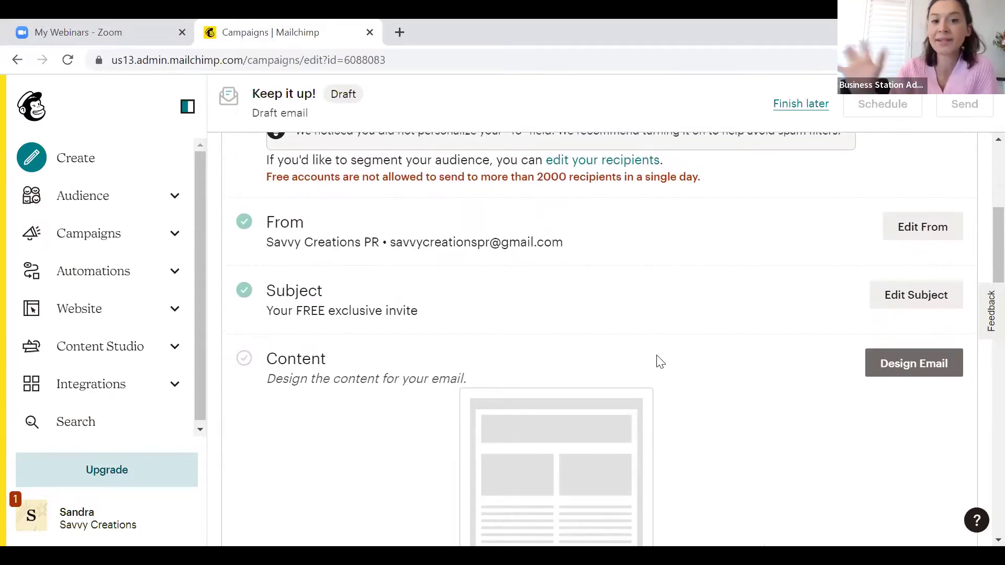
Start designing the email content and browse the Select a template page
left_click(902, 368)
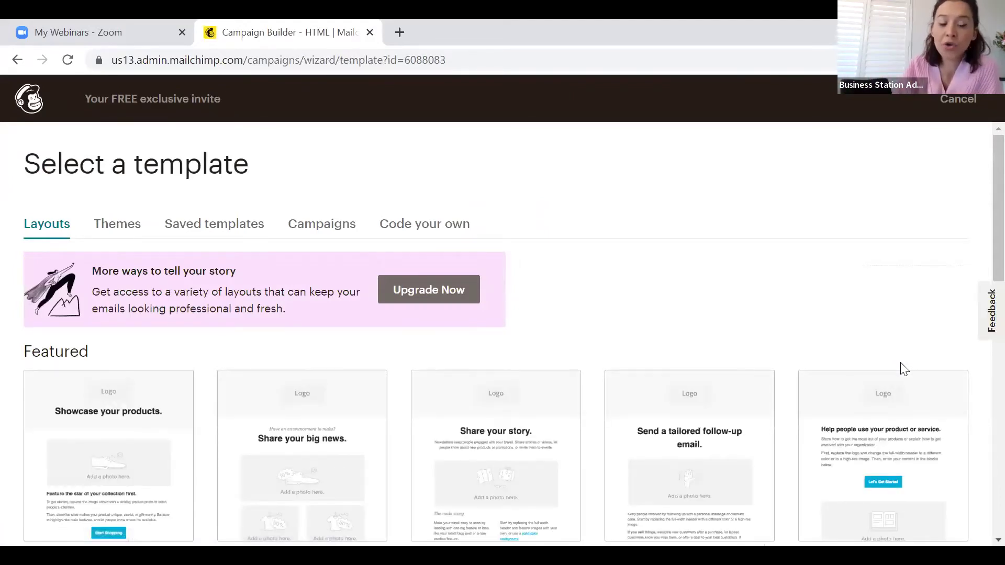
scroll(841, 282, "down", 5)
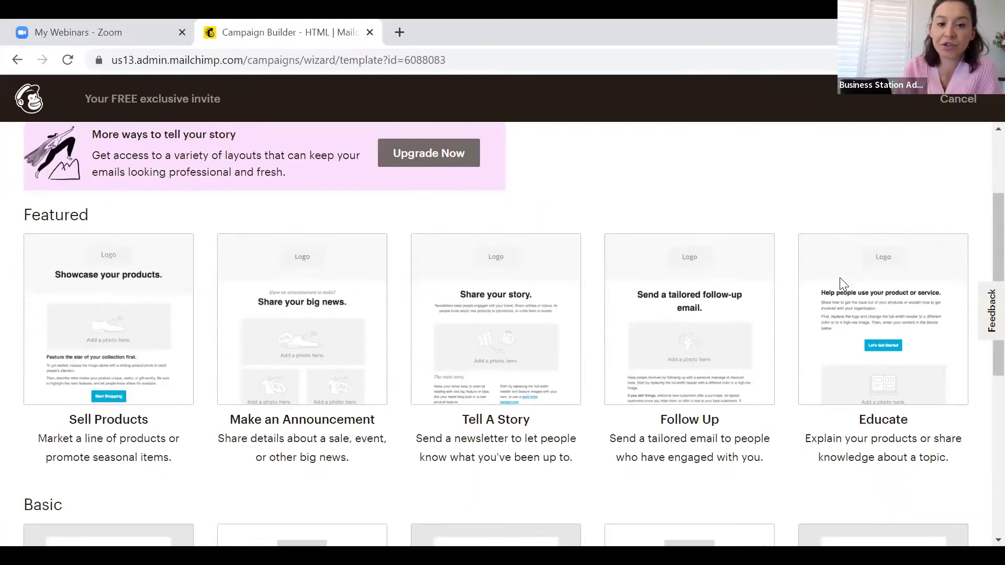
scroll(841, 283, "up", 5)
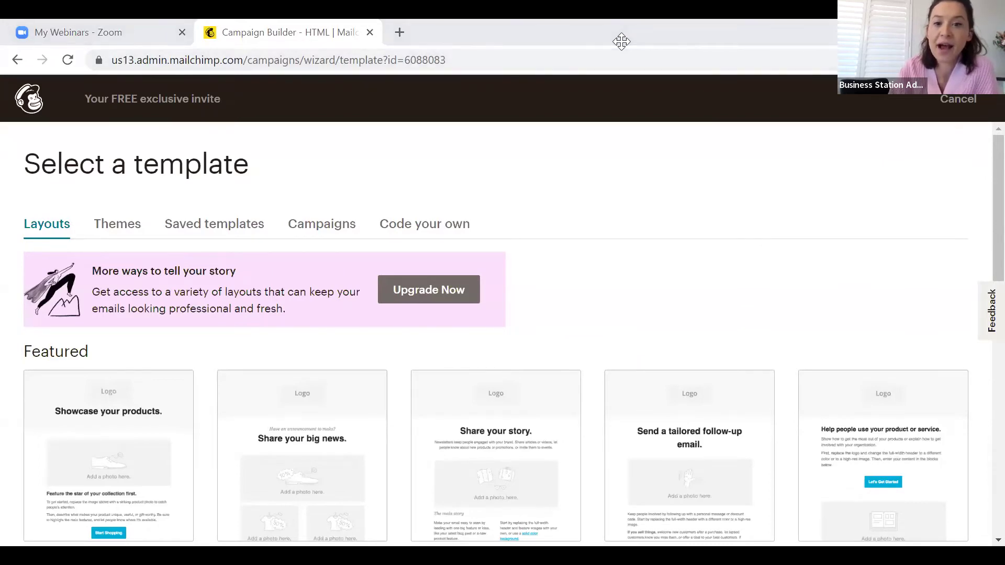
scroll(669, 312, "down", 5)
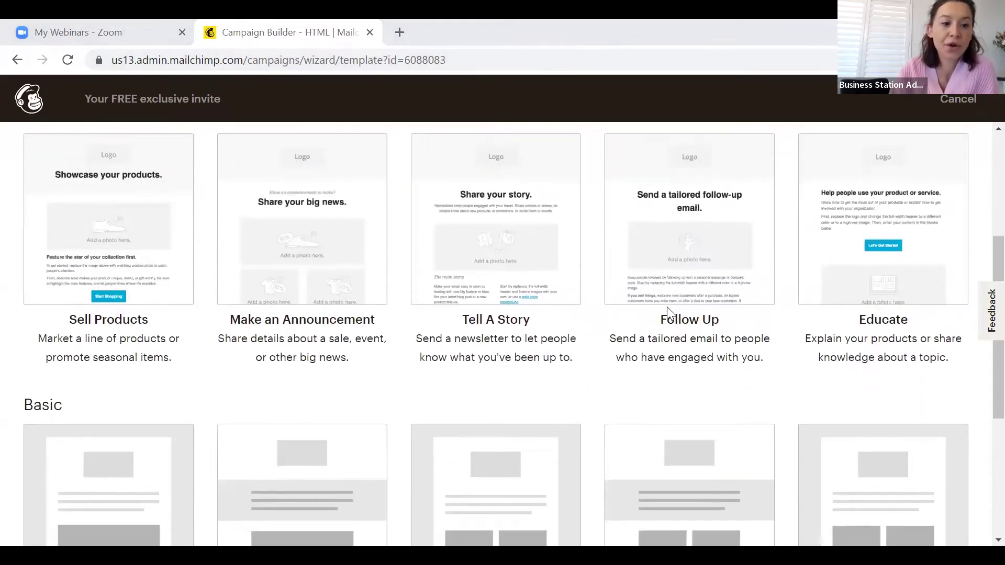
scroll(668, 312, "down", 3)
scroll(668, 312, "up", 8)
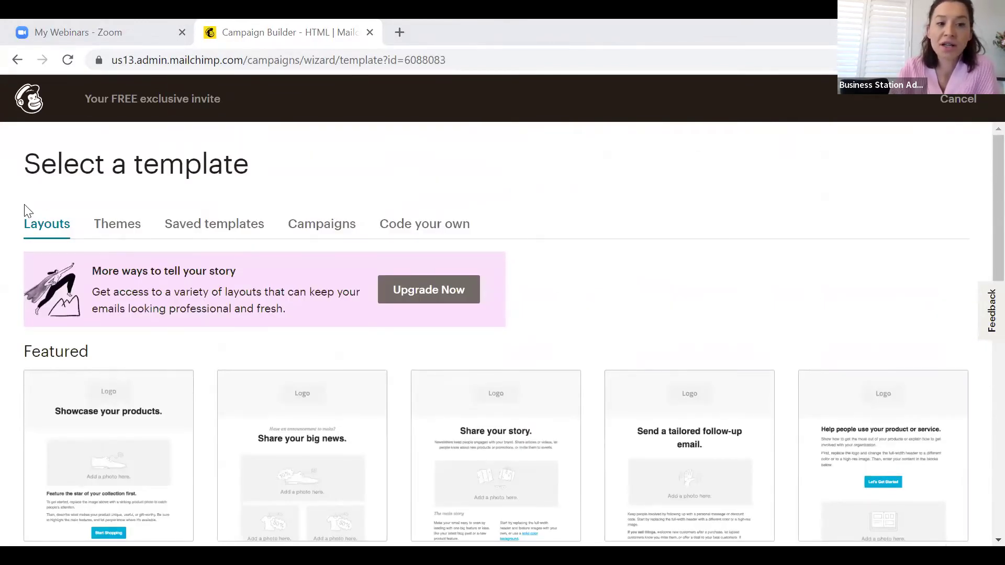
Browse the Themes and Saved templates options
left_click(135, 229)
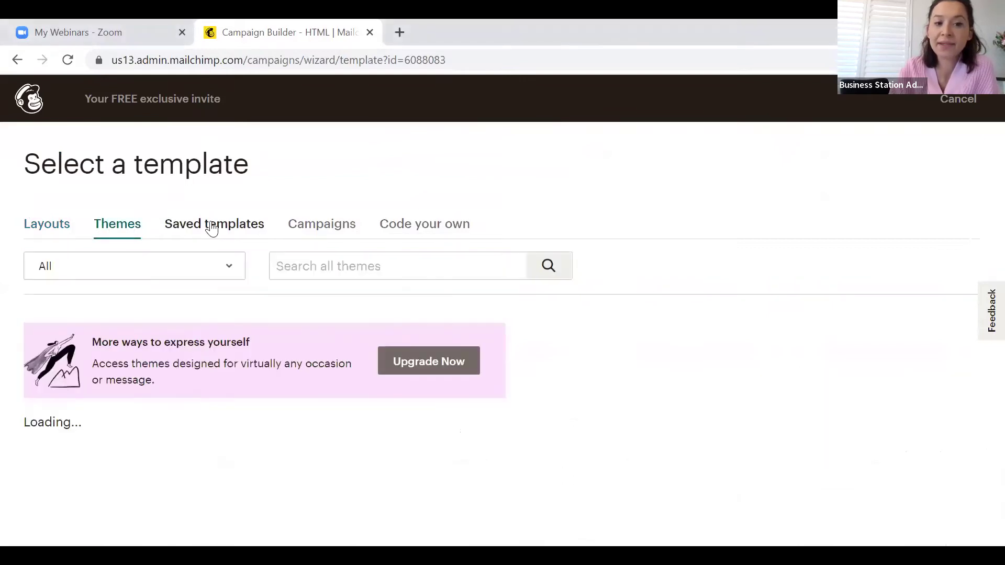
left_click(211, 229)
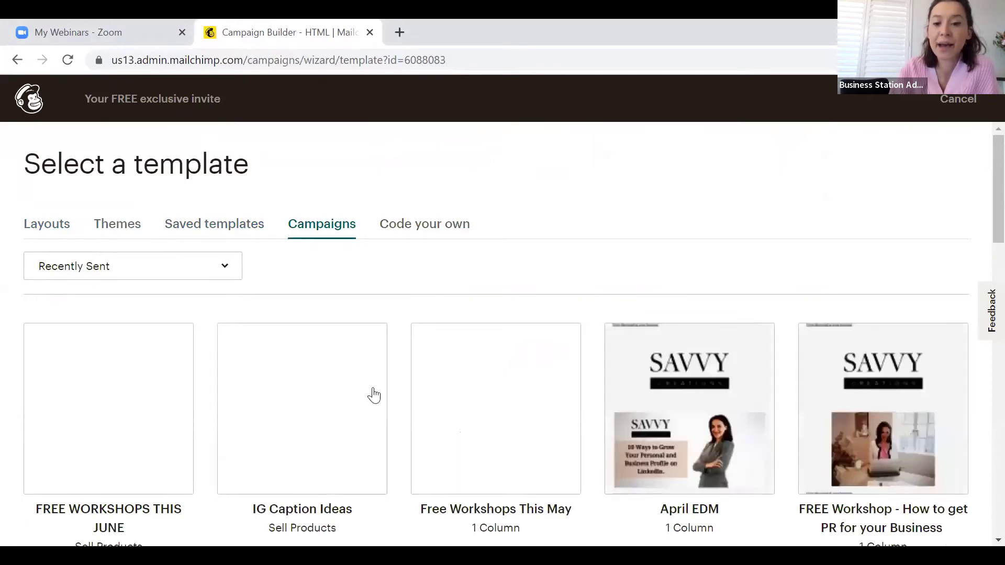
scroll(377, 411, "down", 3)
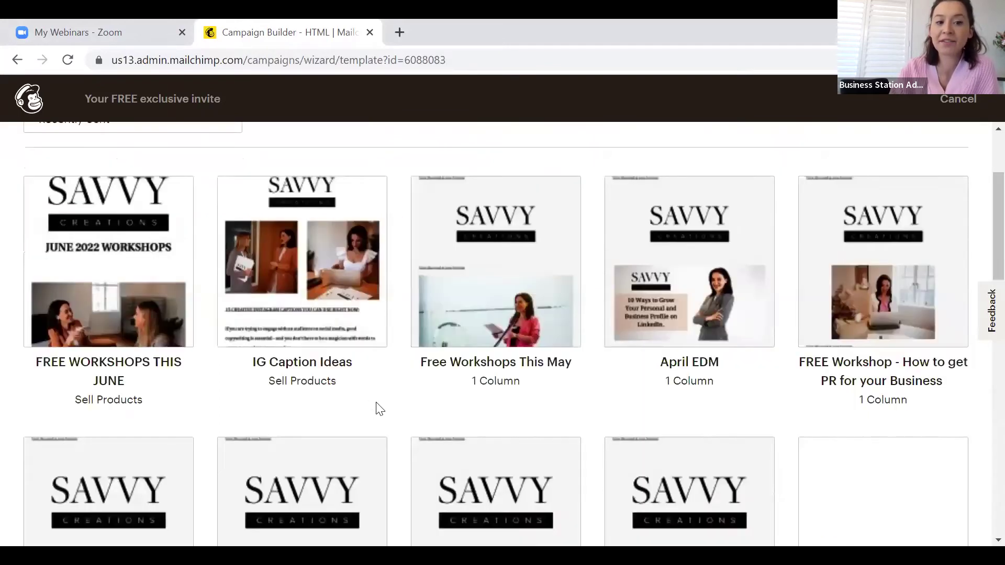
scroll(377, 411, "down", 6)
scroll(377, 410, "down", 7)
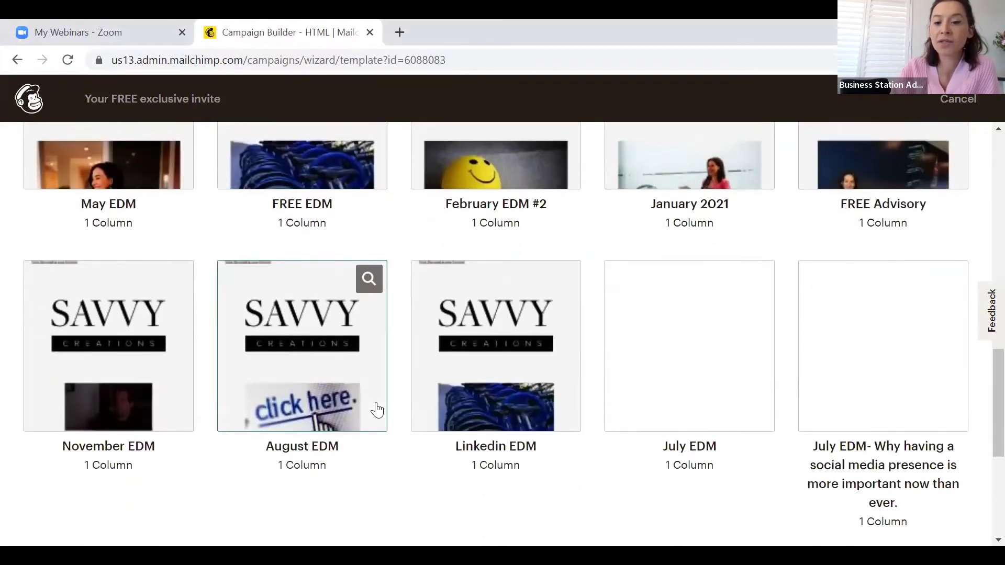
scroll(377, 410, "down", 6)
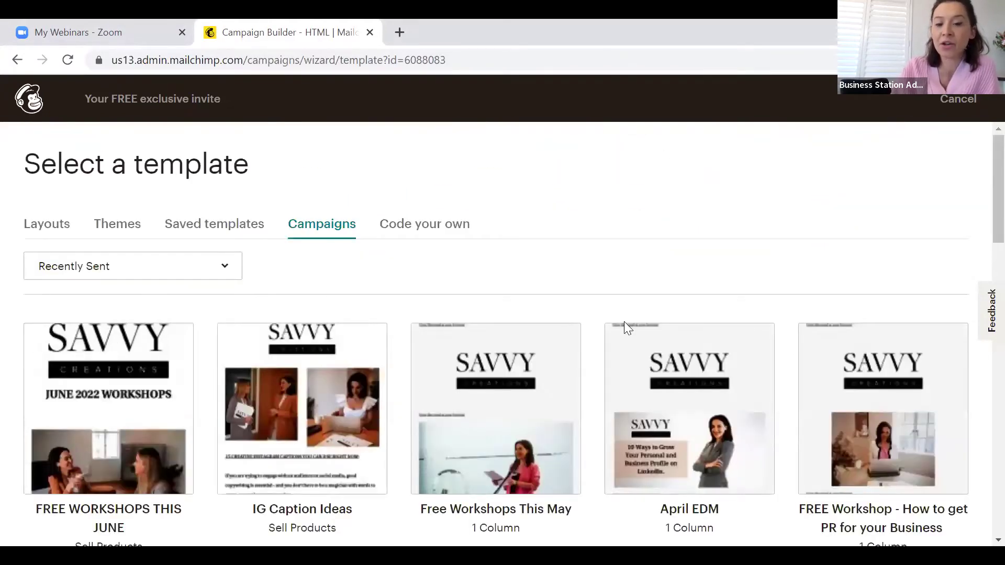
scroll(623, 325, "down", 6)
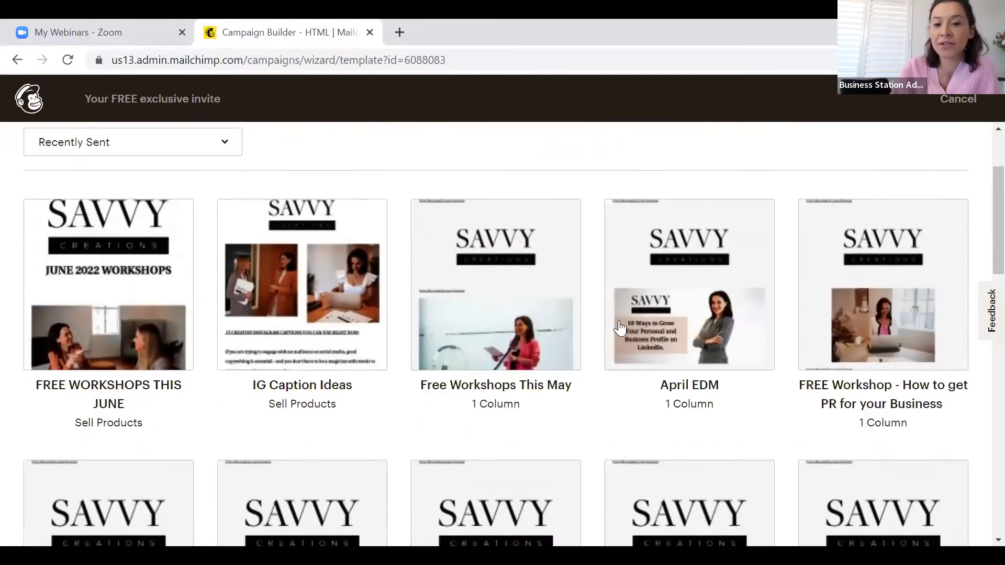
scroll(620, 328, "down", 1)
scroll(620, 328, "up", 3)
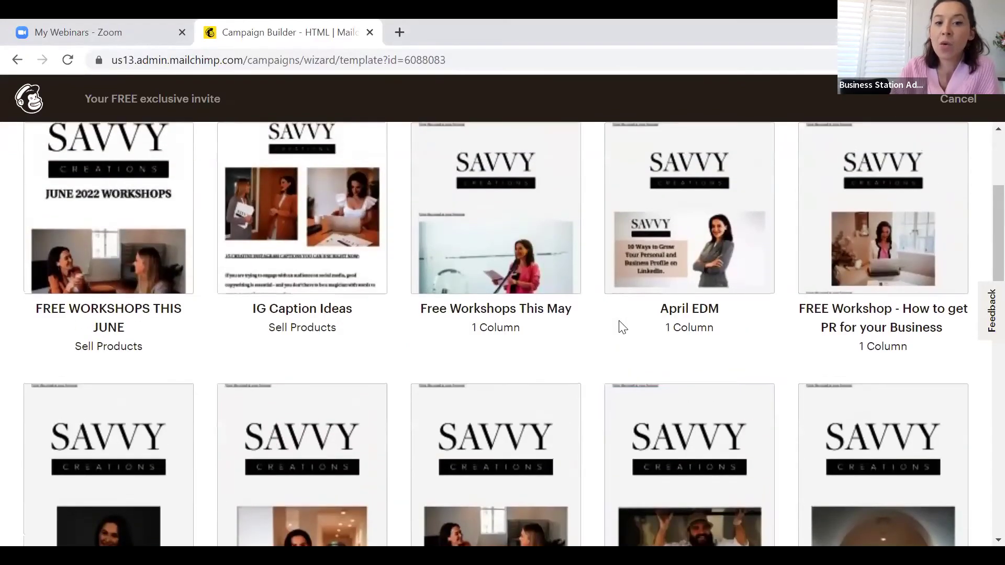
scroll(619, 325, "up", 3)
scroll(619, 322, "down", 7)
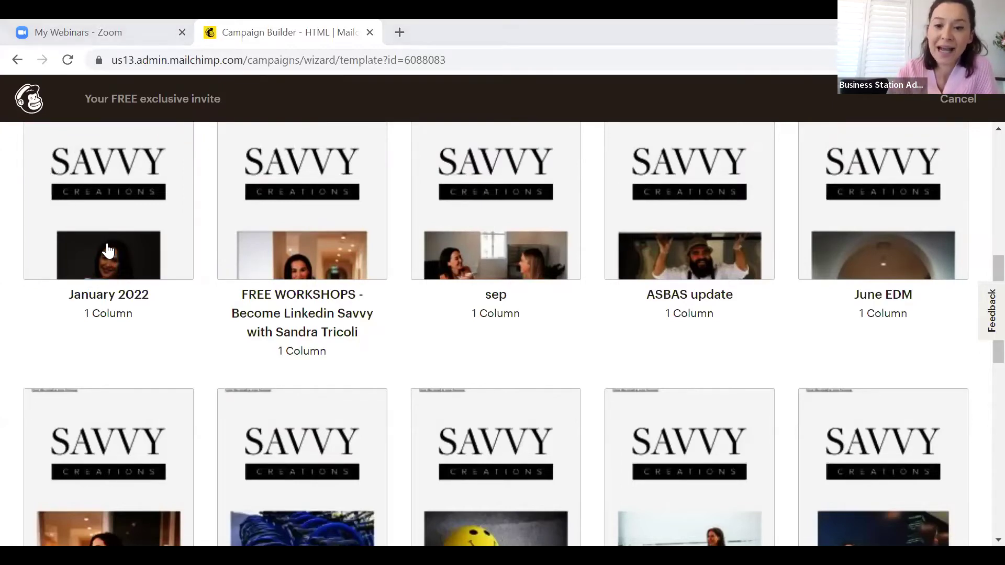
scroll(162, 253, "up", 10)
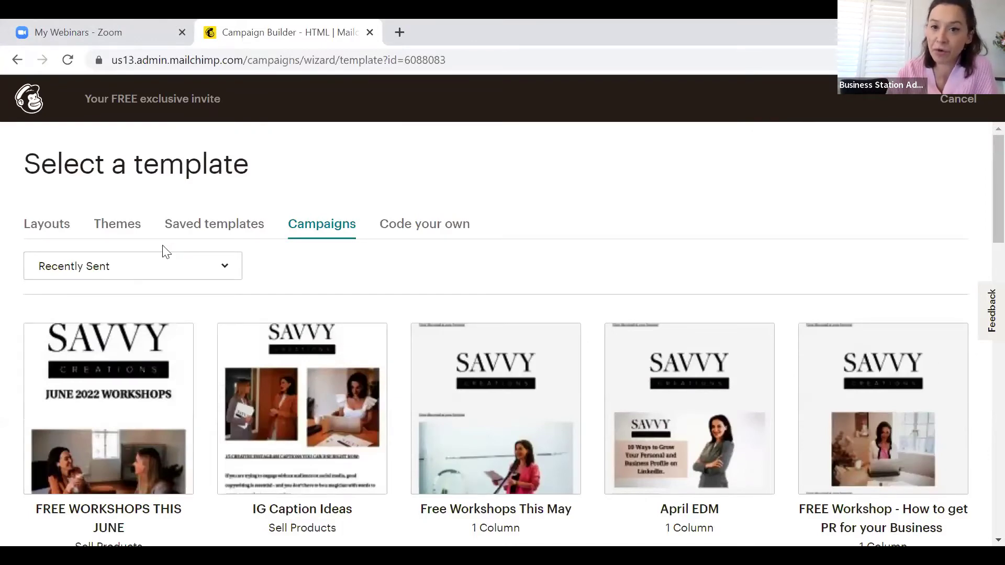
Return to Layouts and choose the Basic 1 Column template
left_click(57, 226)
scroll(193, 341, "down", 9)
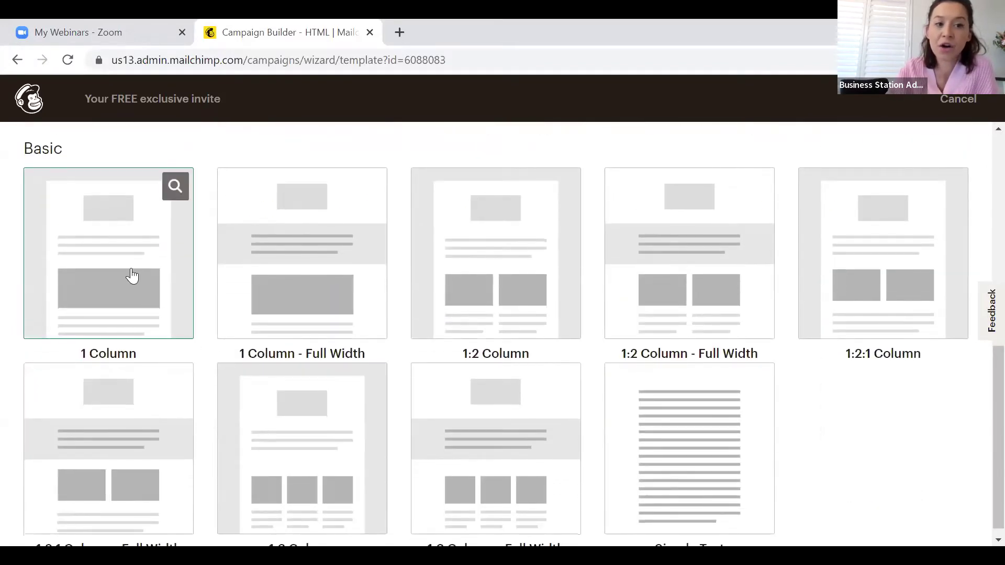
left_click(132, 275)
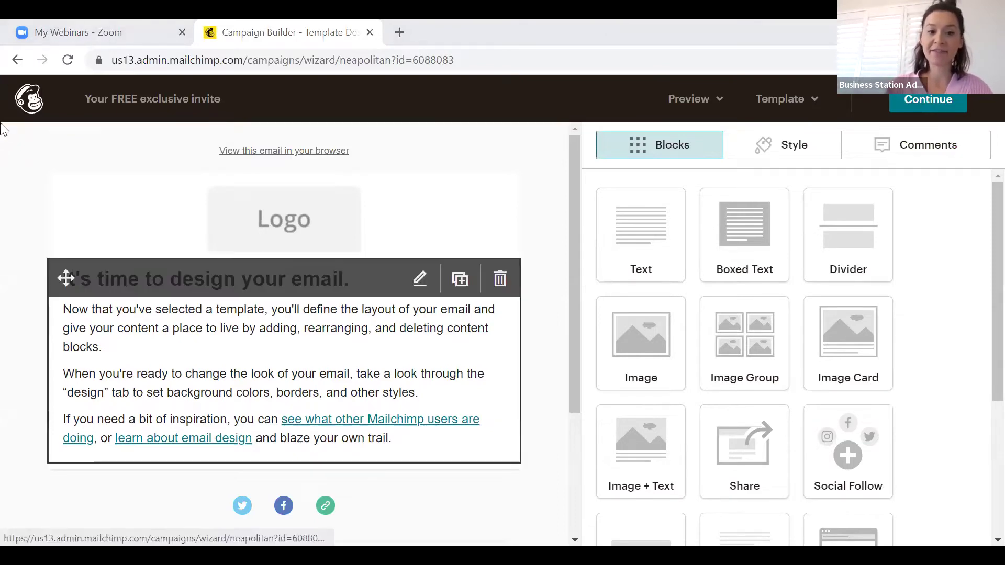
Replace the header image with the SAVVY logo (savvy logo 2020.JPG), sized to about 83%, and save
left_click(81, 356)
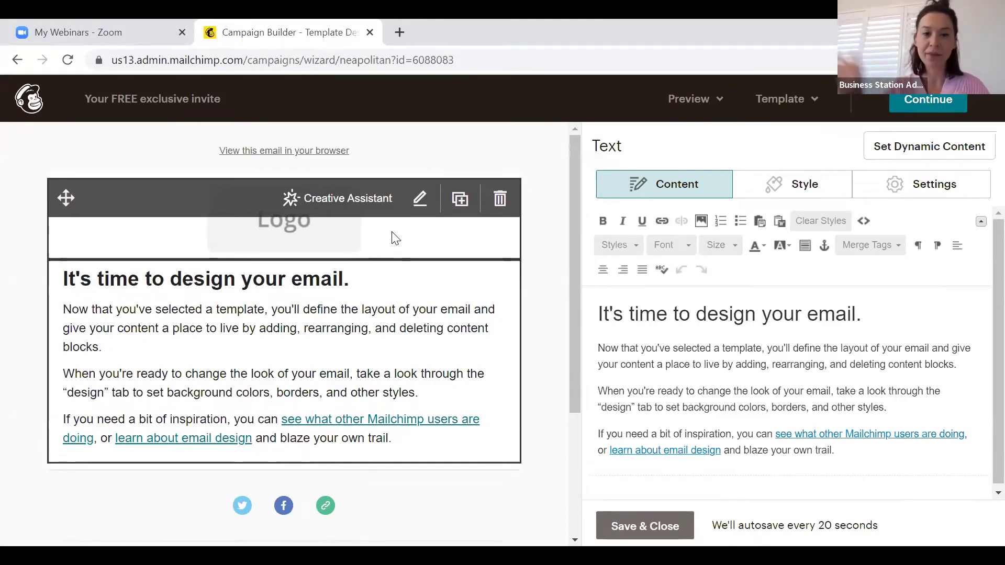
left_click(395, 238)
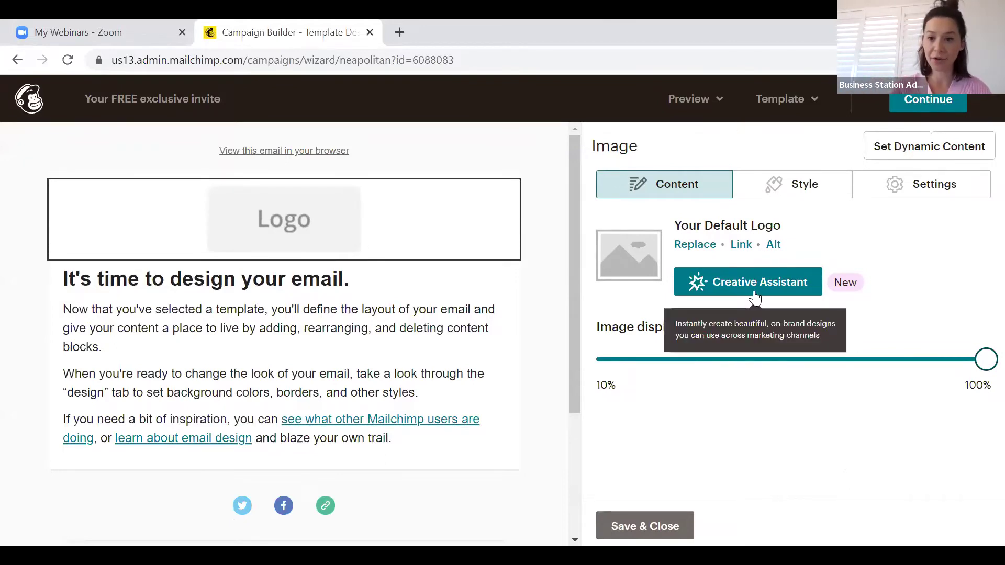
left_click(696, 245)
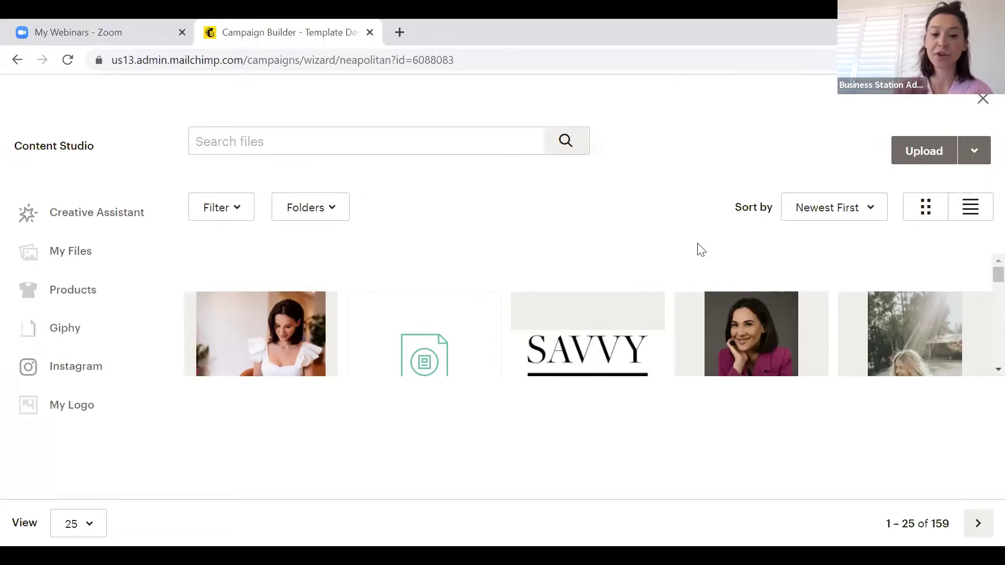
double_click(592, 348)
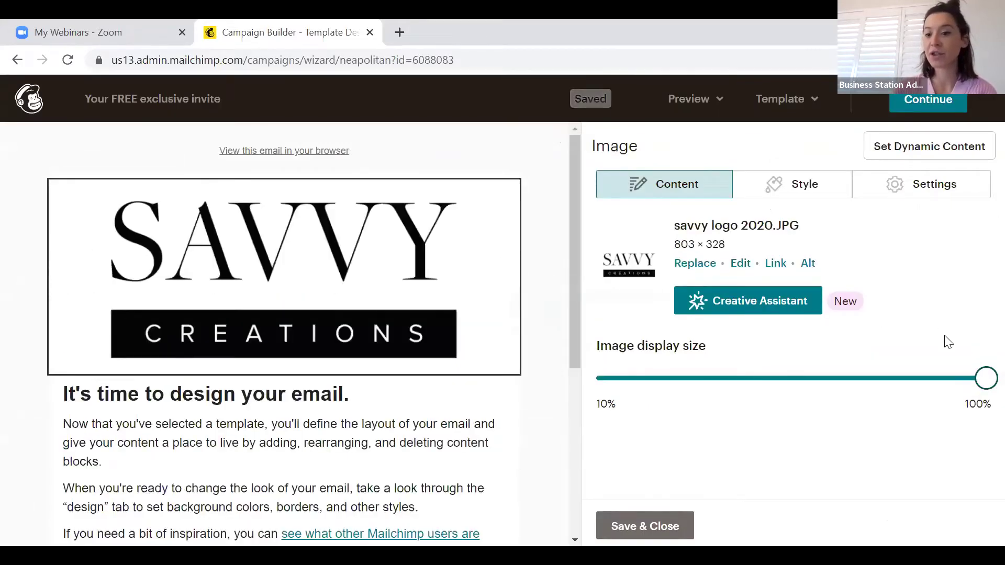
left_click_drag(986, 383, 852, 384)
left_click(654, 526)
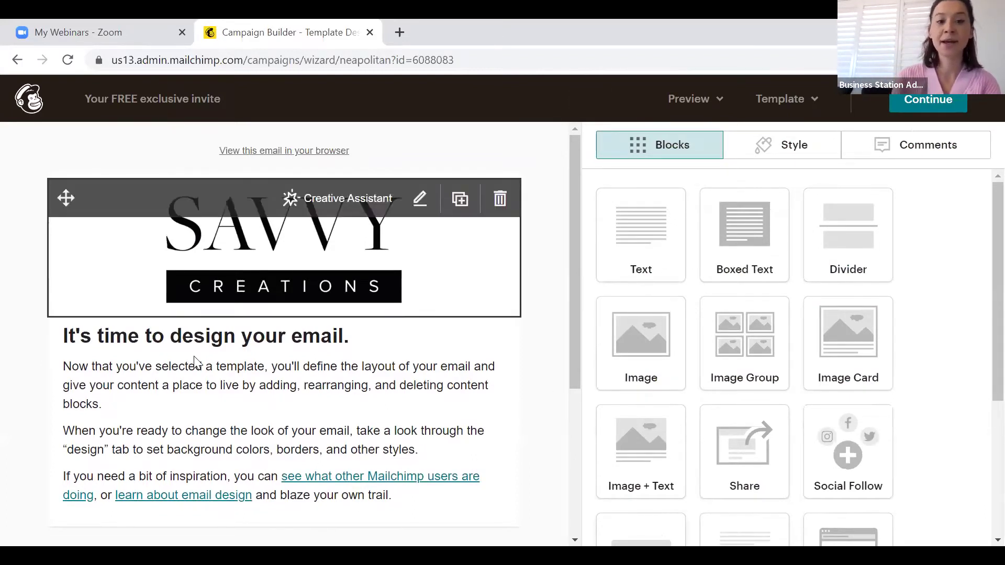
Replace the placeholder text with 'Dear' followed by the First Name and Last Name merge tags
left_click(402, 393)
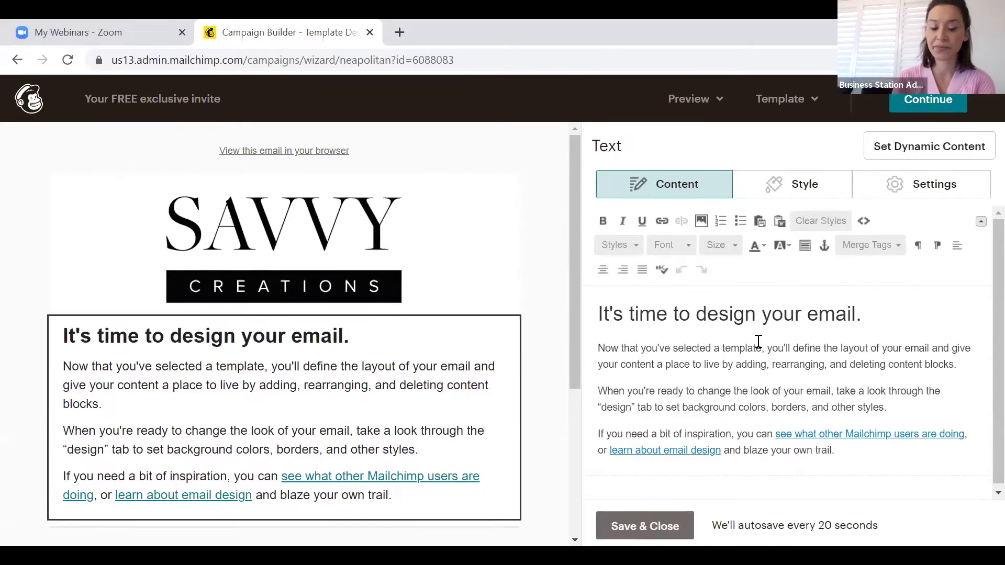
key("ctrl+a")
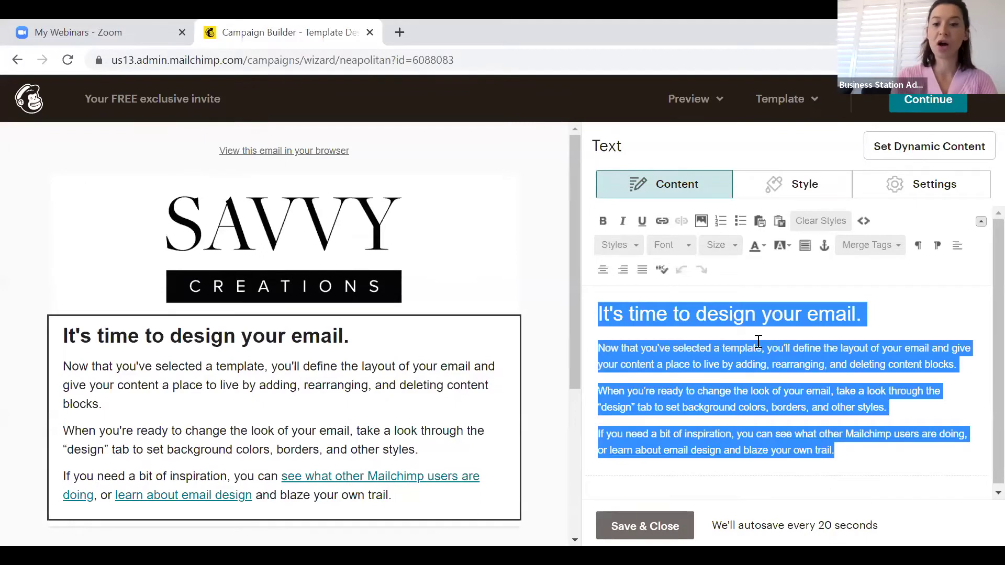
key("BackSpace")
type("Dear")
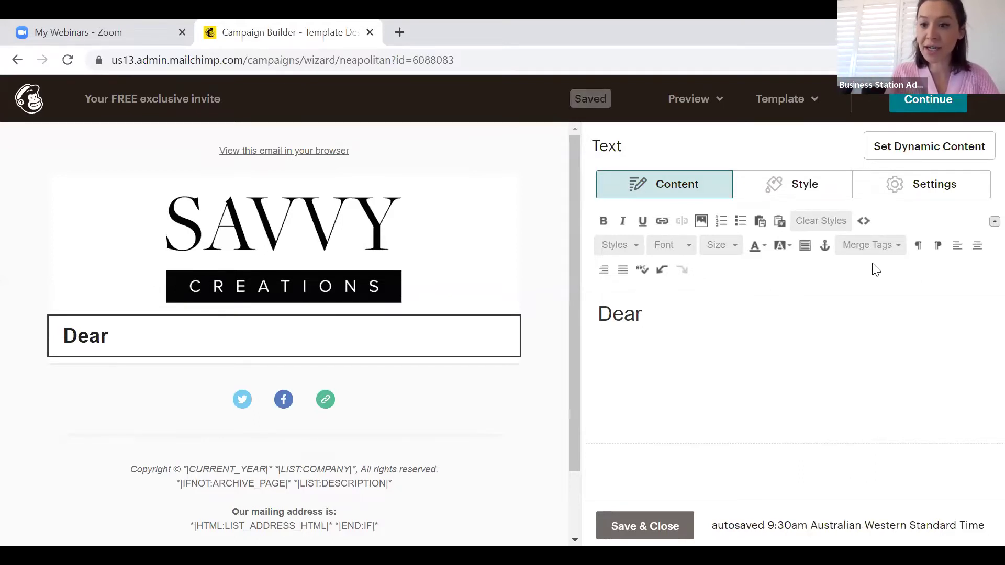
left_click(873, 246)
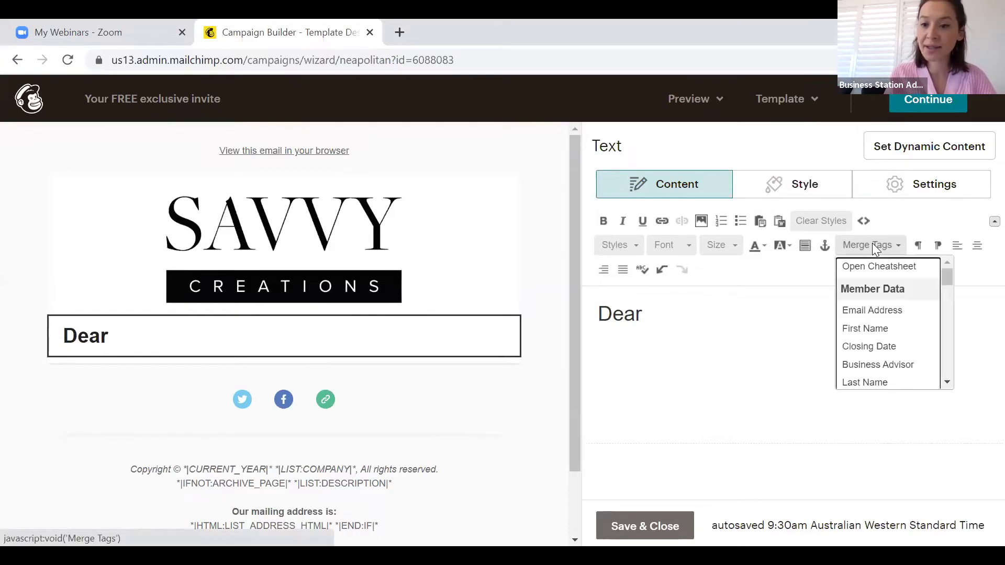
left_click(873, 328)
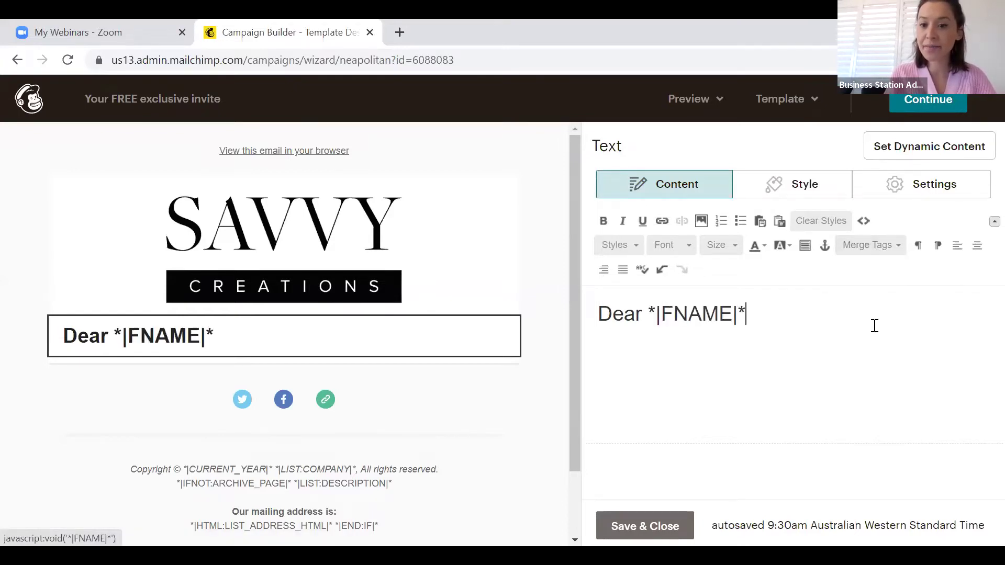
left_click(864, 248)
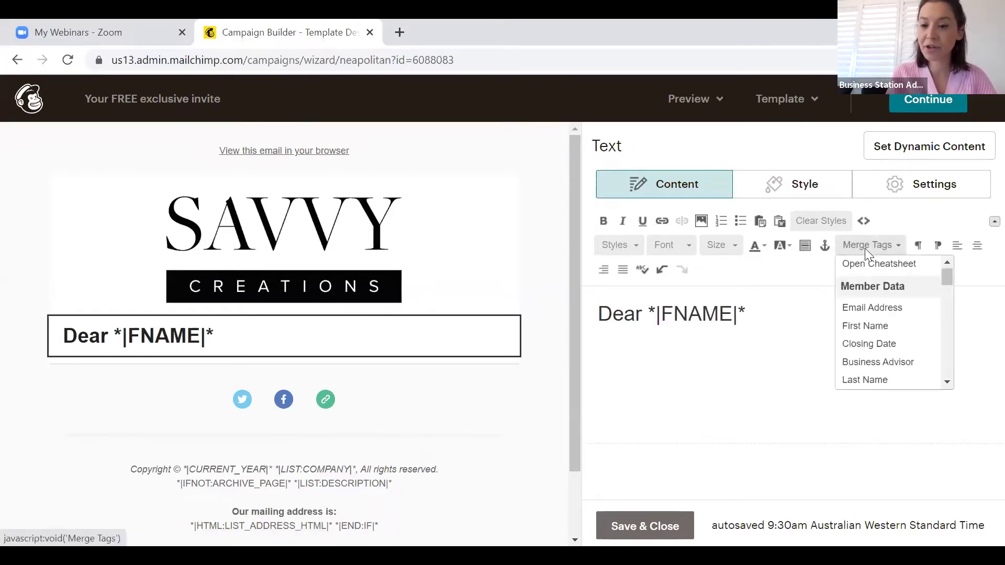
left_click(877, 381)
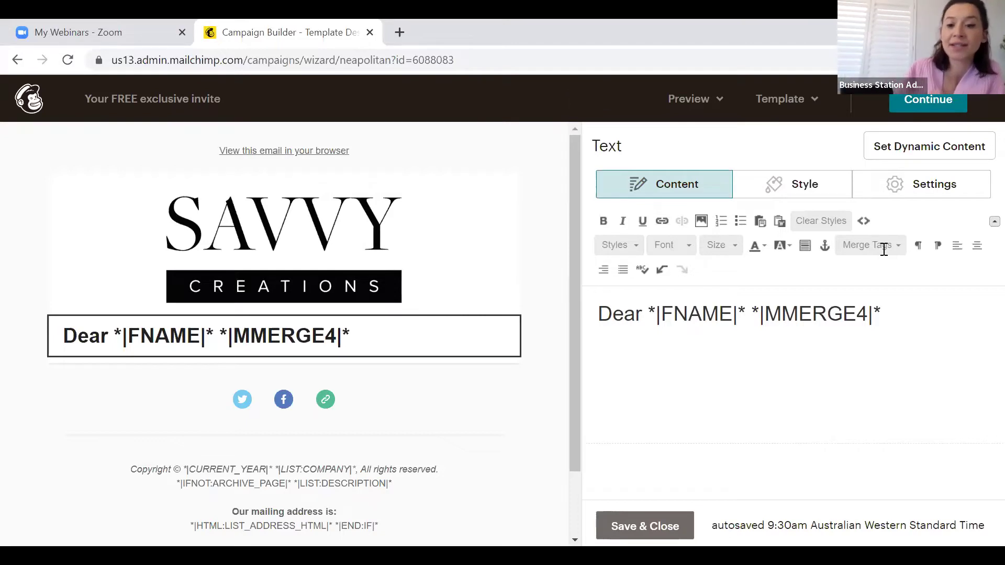
Add trial lines below the greeting, then remove them again
key("Return")
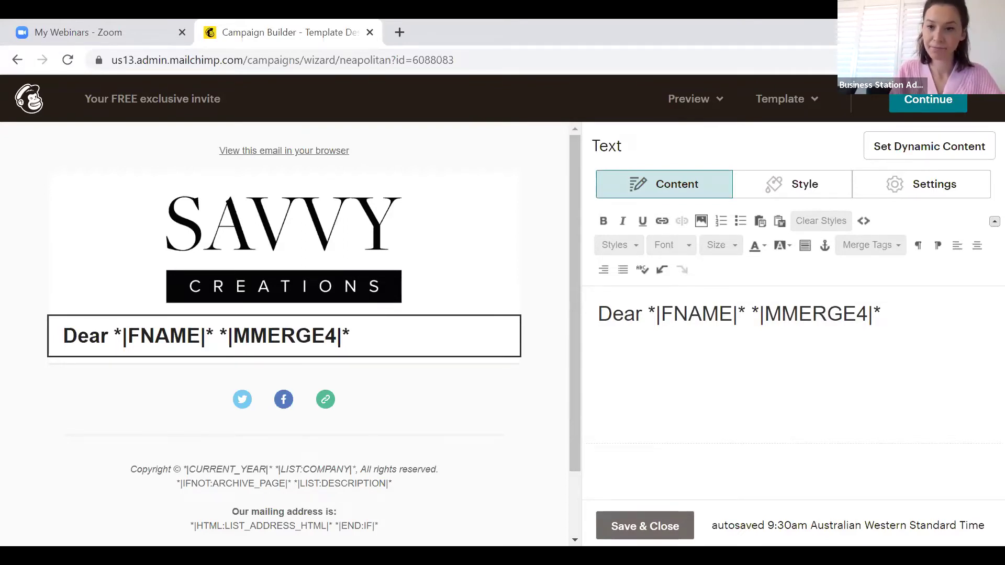
type("hhhhh")
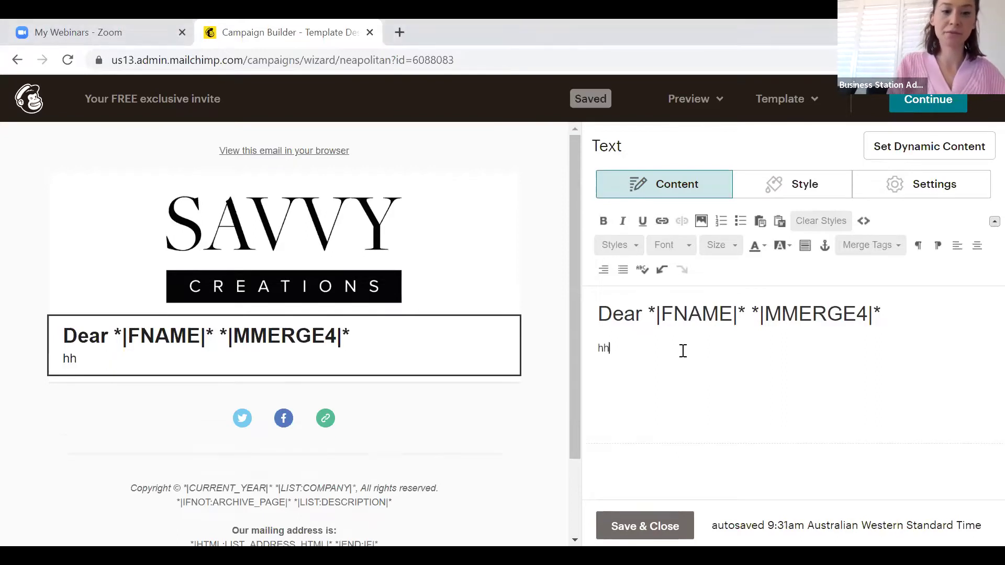
key("Return")
type("g")
key("Return")
key("BackSpace")
key("BackSpace")
key("BackSpace")
key("BackSpace")
key("BackSpace")
key("BackSpace")
key("BackSpace")
key("BackSpace")
key("BackSpace")
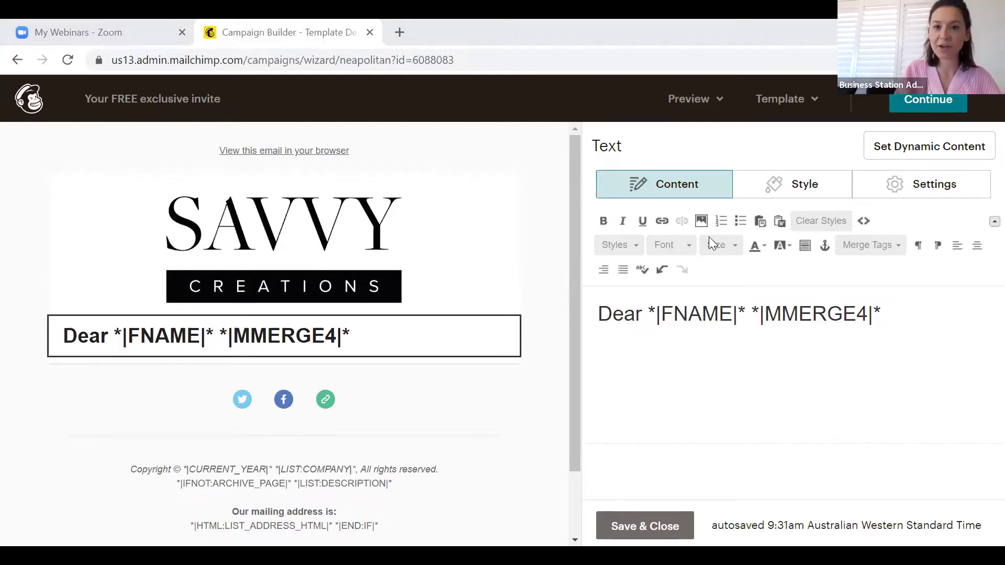
mouse_move(366, 353)
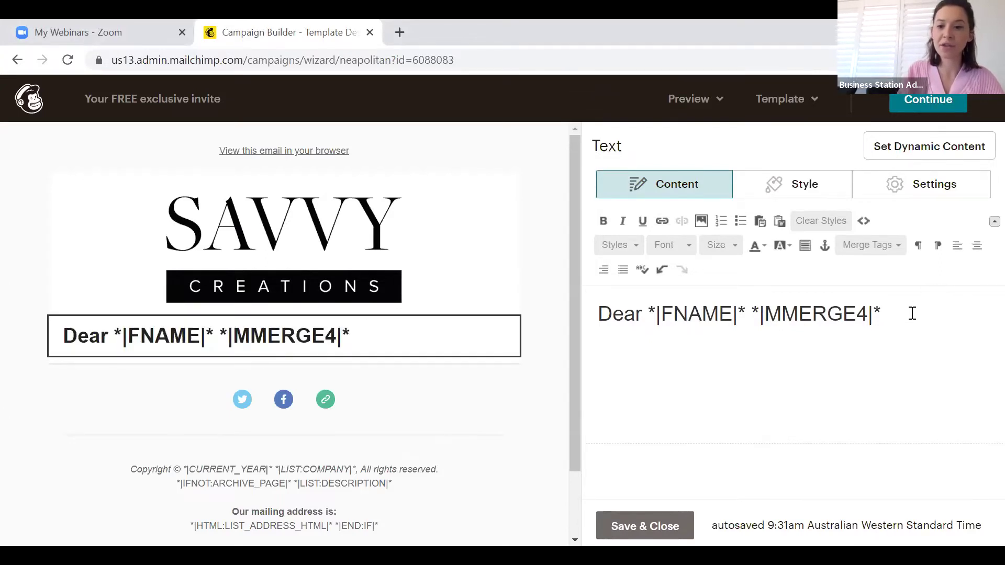
Paste the YHB Group body copy below the greeting and delete its YHB Group heading
key("Return")
key("ctrl+v")
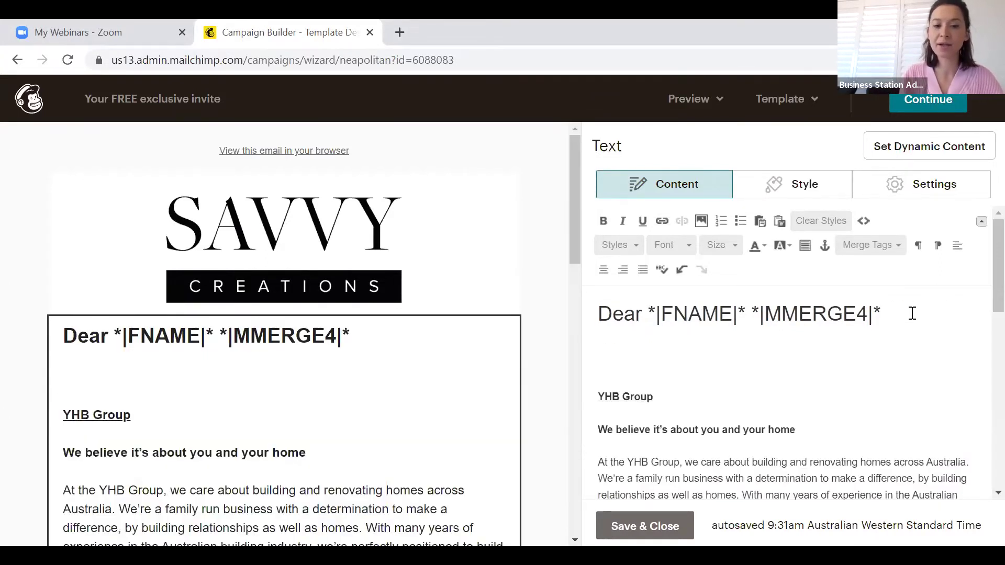
left_click_drag(708, 392, 579, 378)
key("BackSpace")
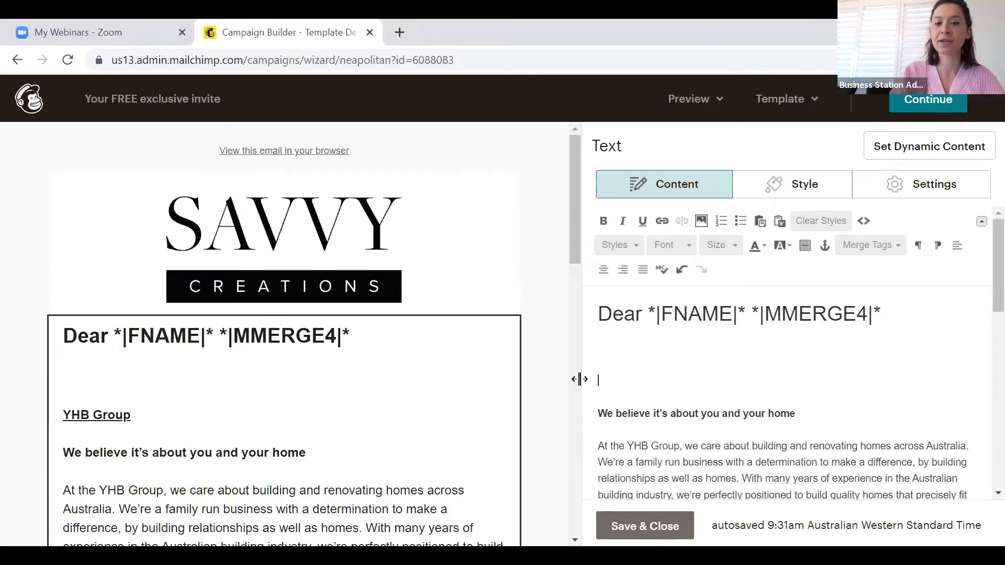
key("BackSpace")
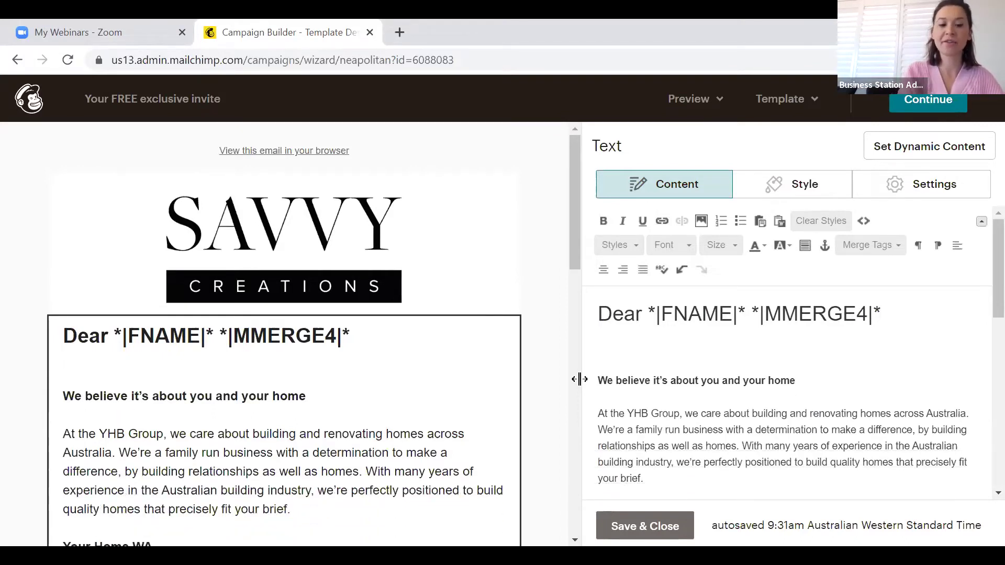
Set all the block's text to Arial size 14, remove the stray empty line, and save
key("ctrl+a")
left_click(906, 359)
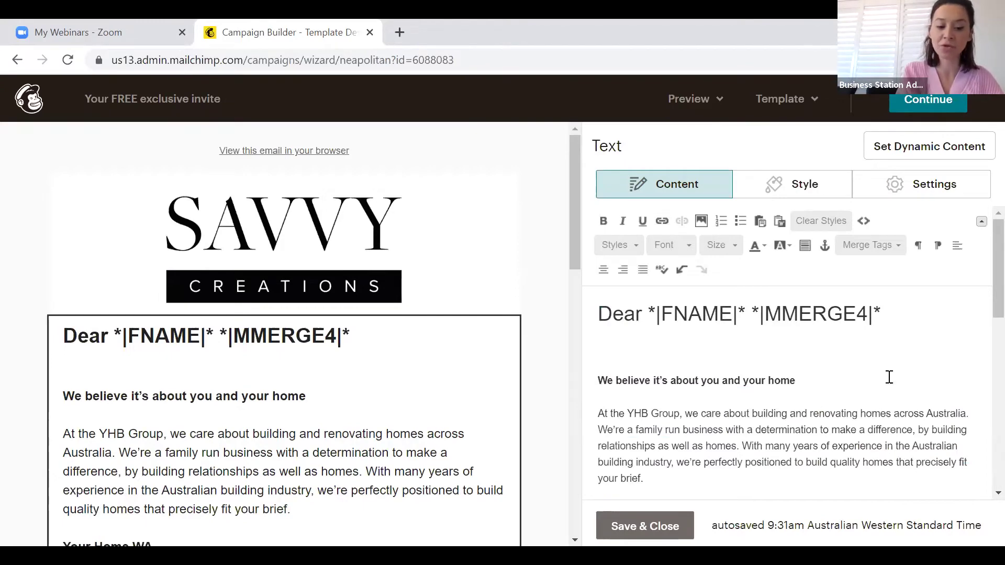
key("ctrl+a")
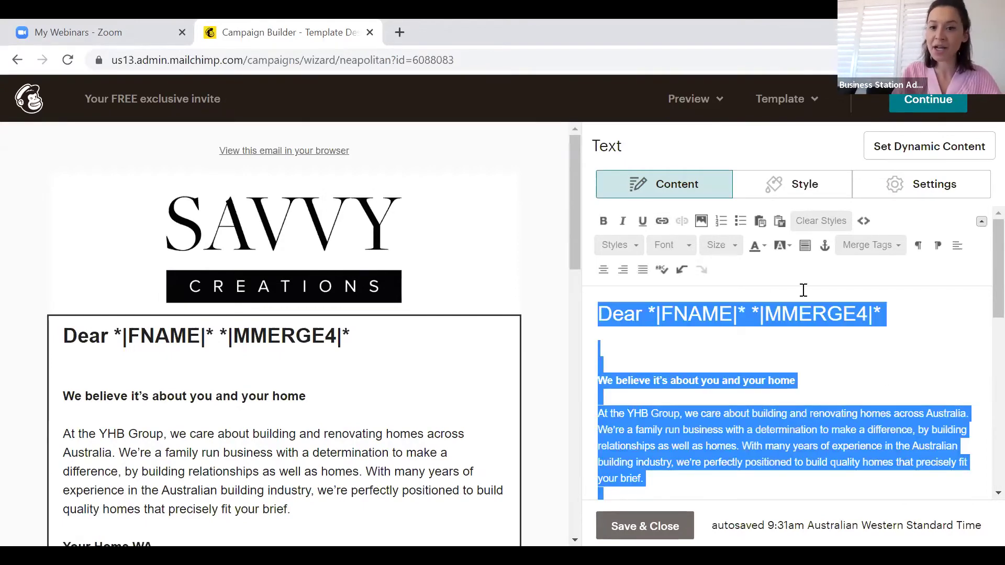
left_click(689, 246)
left_click(680, 288)
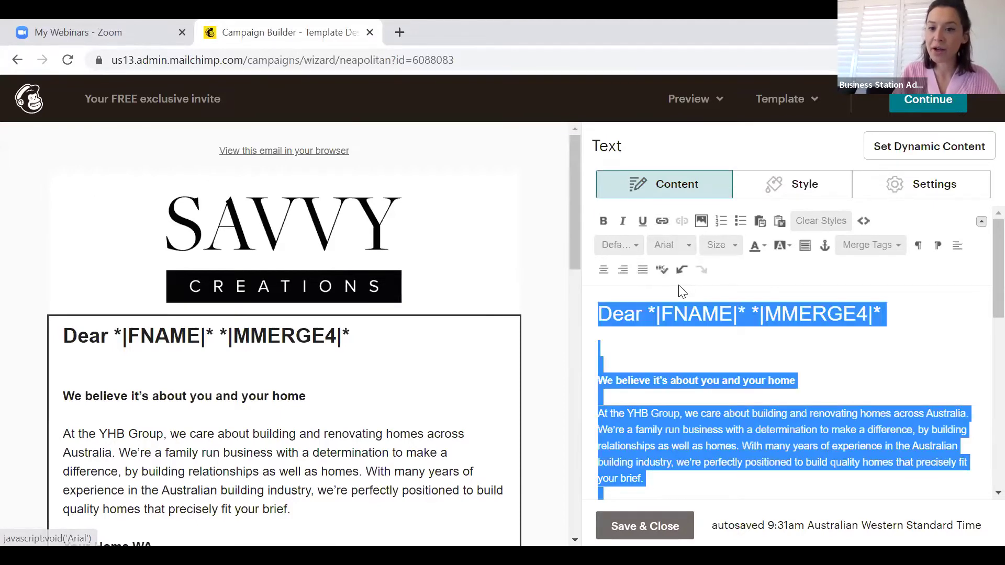
left_click(735, 246)
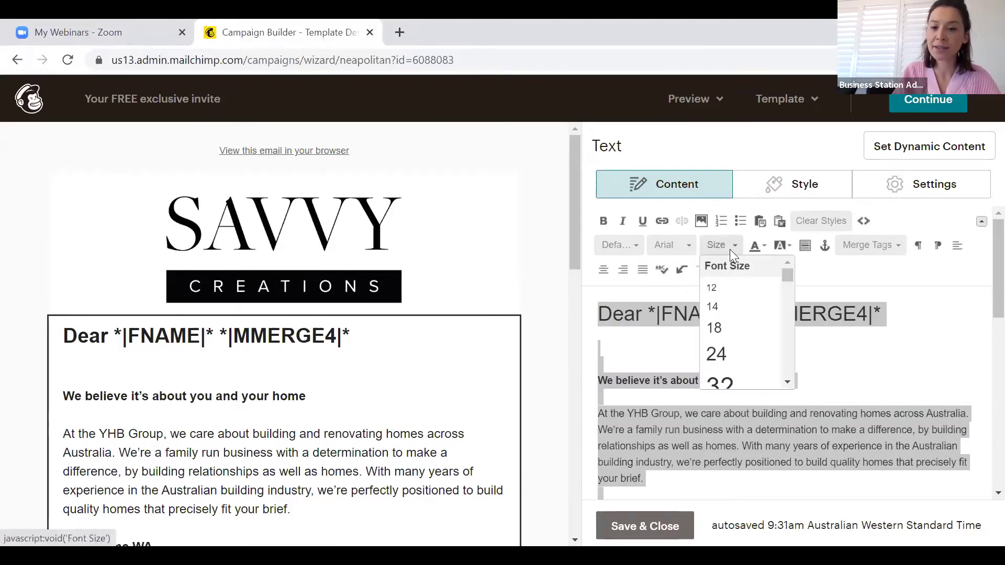
left_click(721, 306)
left_click(868, 368)
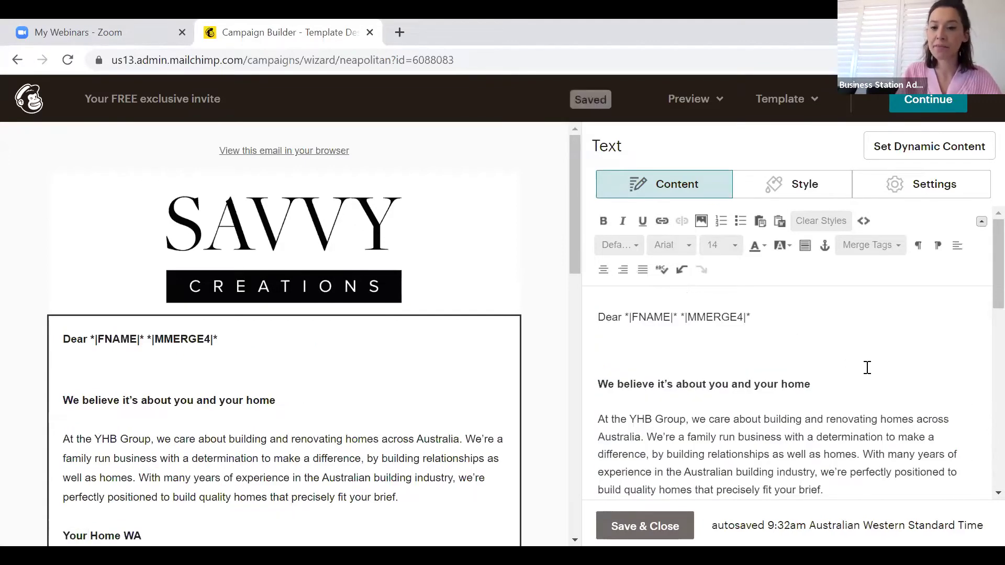
key("BackSpace")
left_click(638, 529)
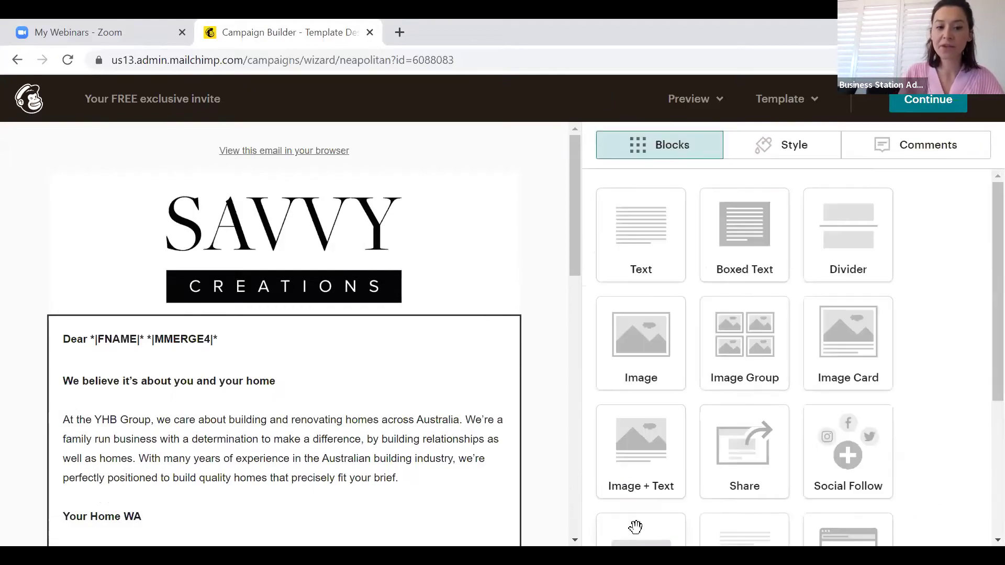
scroll(442, 521, "down", 15)
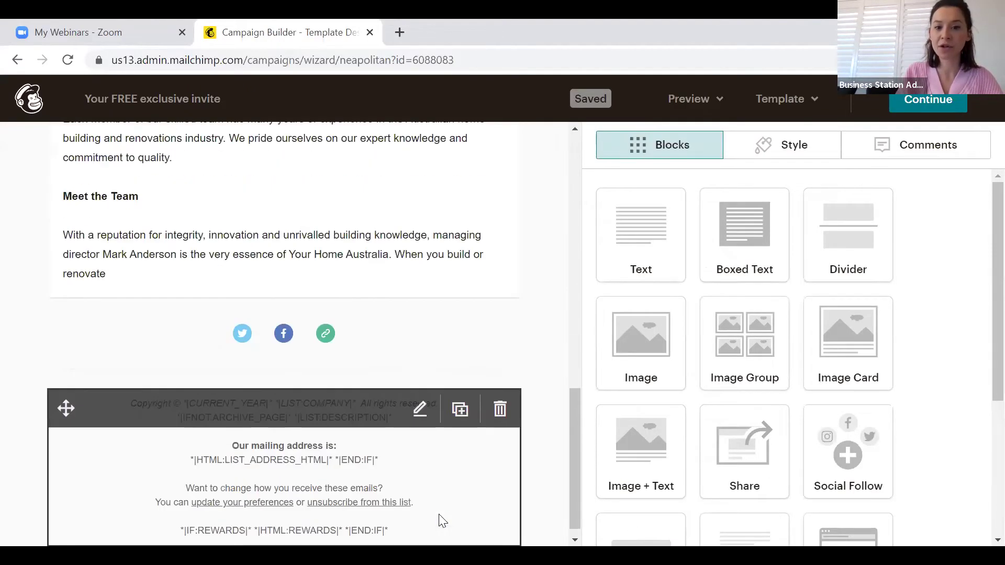
left_click(441, 521)
scroll(442, 521, "up", 15)
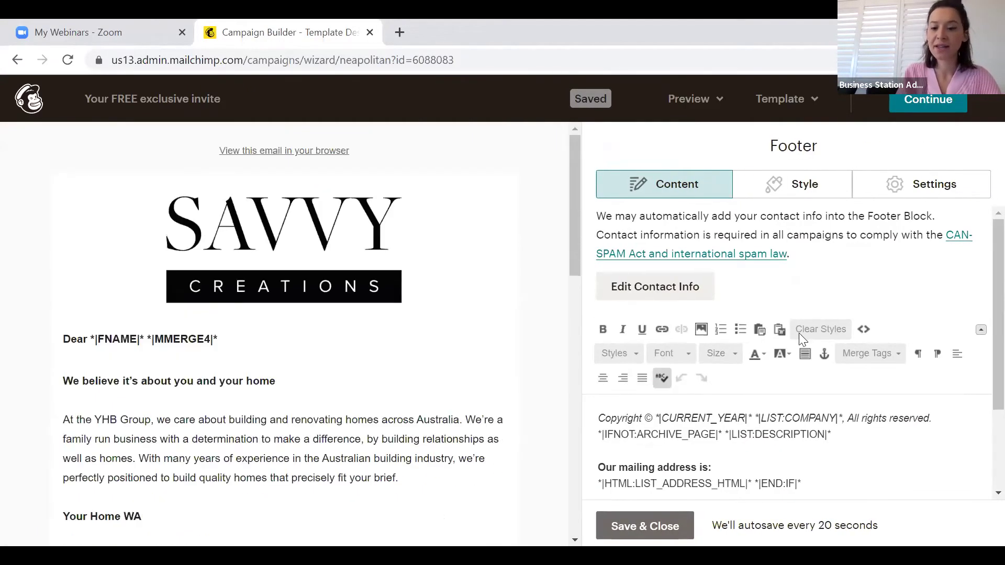
left_click(661, 527)
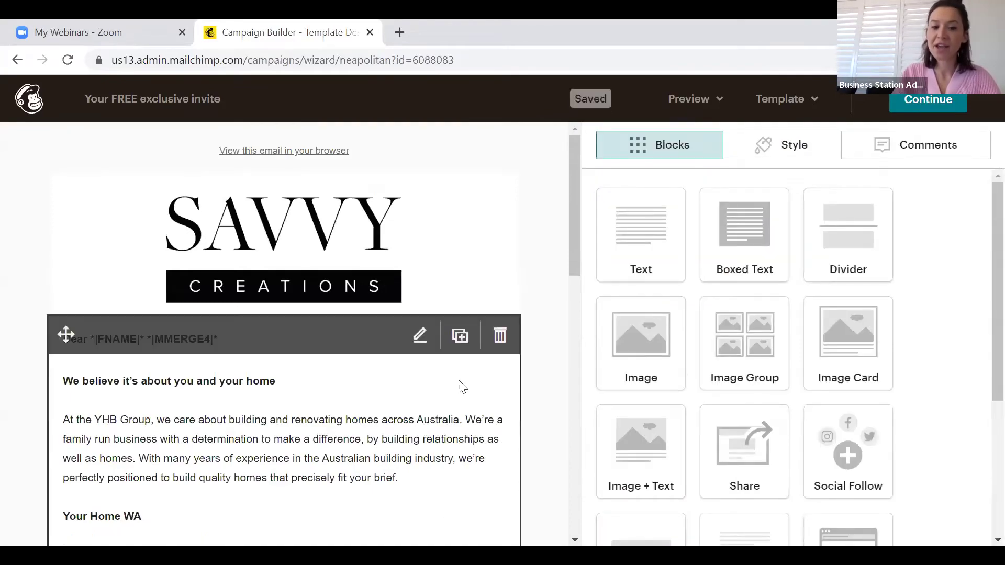
scroll(463, 388, "down", 10)
scroll(462, 387, "up", 8)
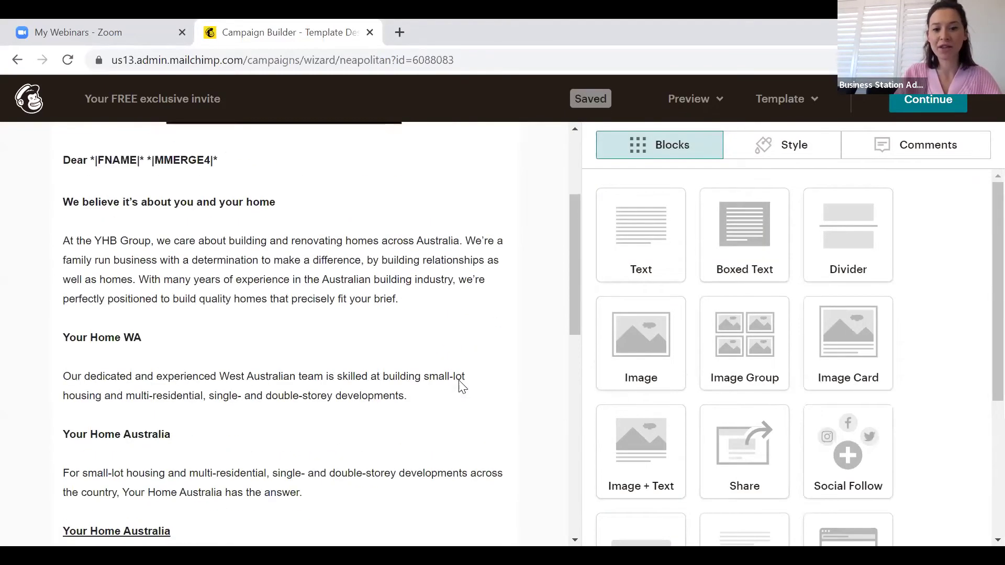
scroll(462, 387, "up", 3)
scroll(465, 419, "down", 1)
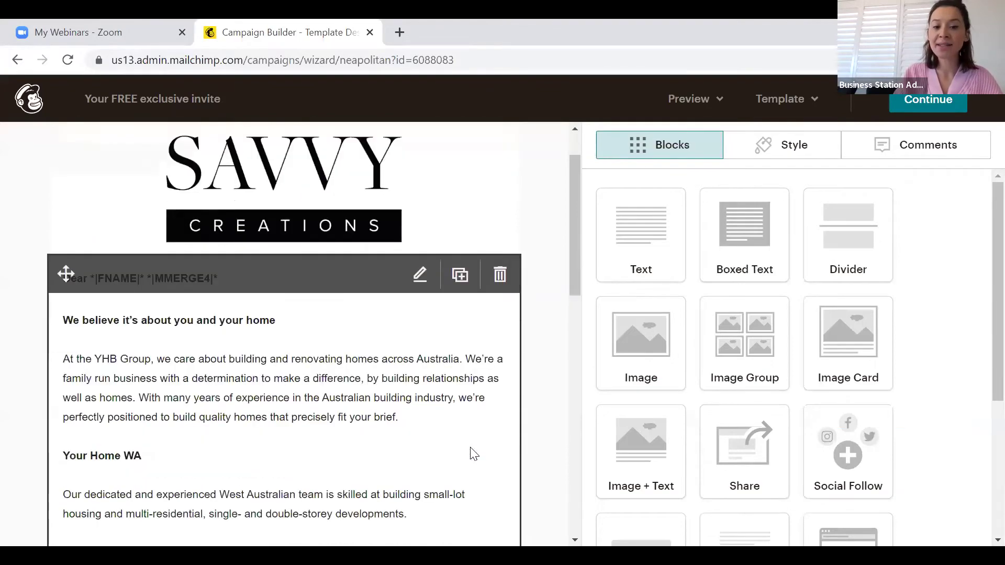
scroll(474, 453, "down", 7)
scroll(474, 454, "up", 2)
scroll(473, 453, "down", 5)
scroll(474, 454, "up", 4)
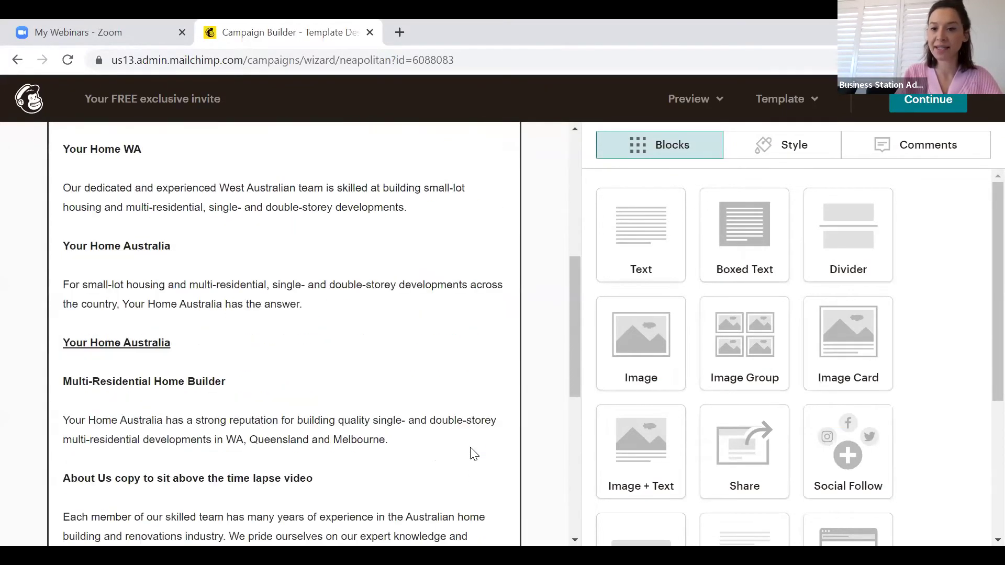
scroll(471, 455, "down", 7)
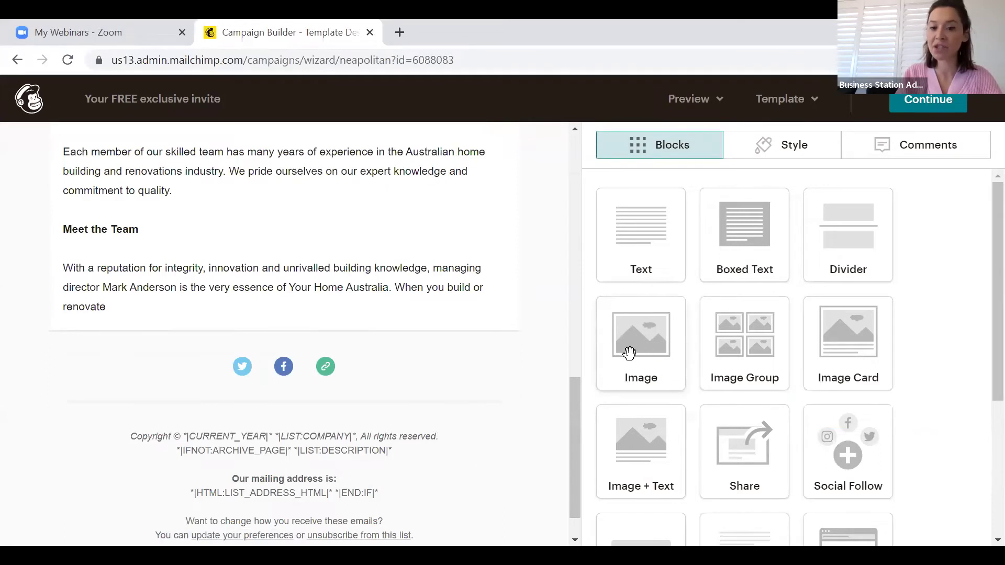
Insert an Image block under Meet the Team with the speaker photo at about 60% size
left_click_drag(609, 353, 249, 310)
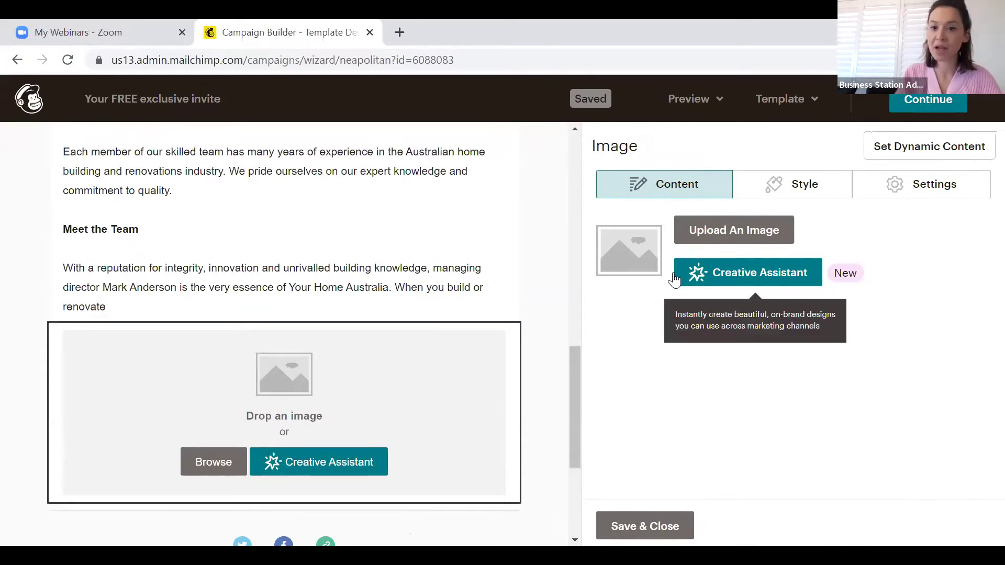
left_click(777, 241)
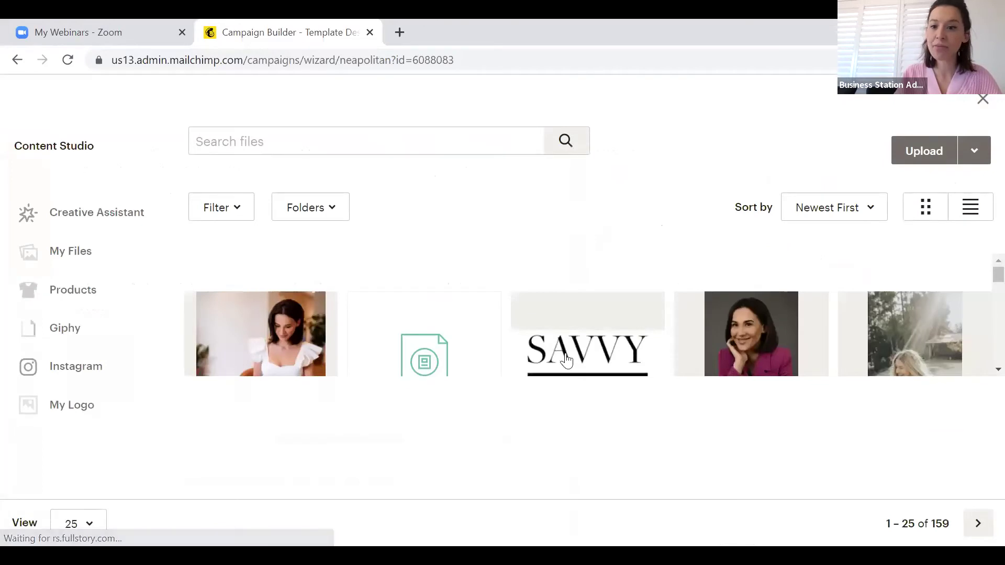
scroll(983, 376, "down", 5)
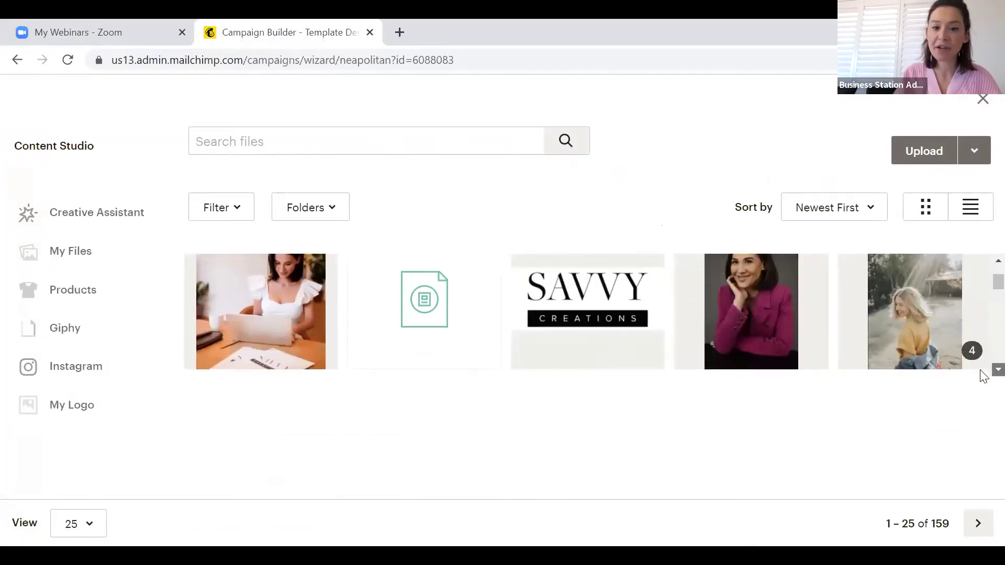
scroll(983, 376, "down", 1)
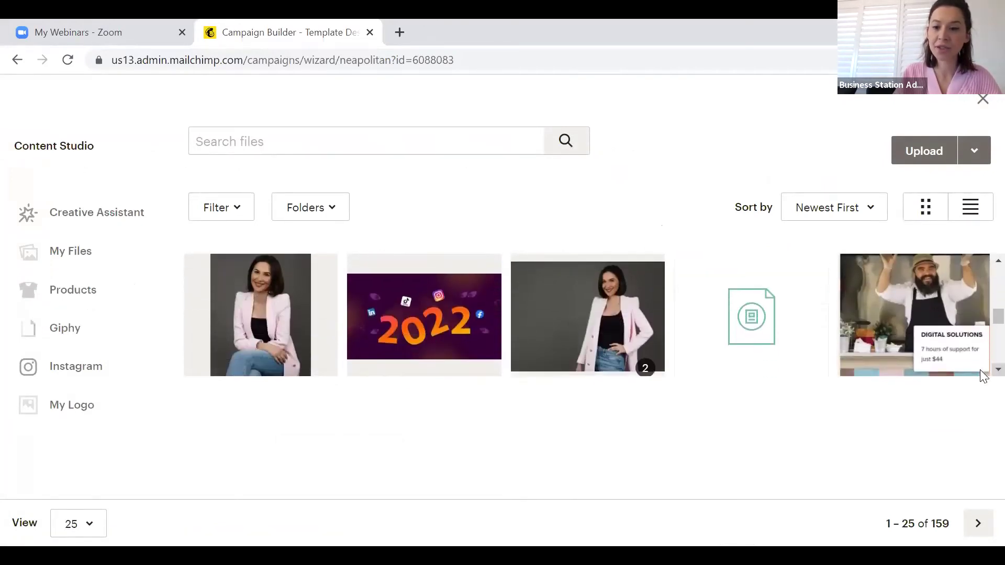
scroll(983, 376, "down", 5)
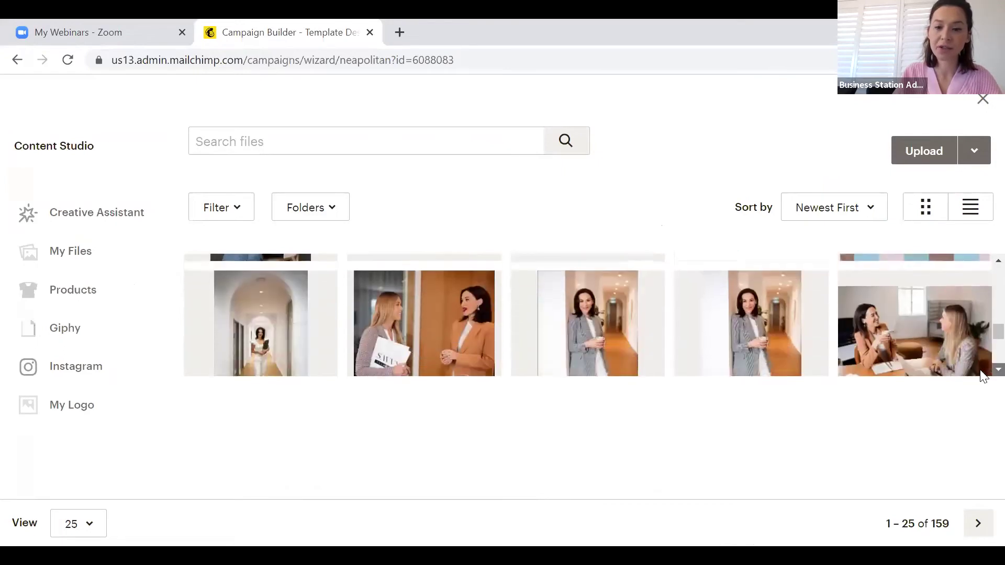
scroll(982, 375, "down", 3)
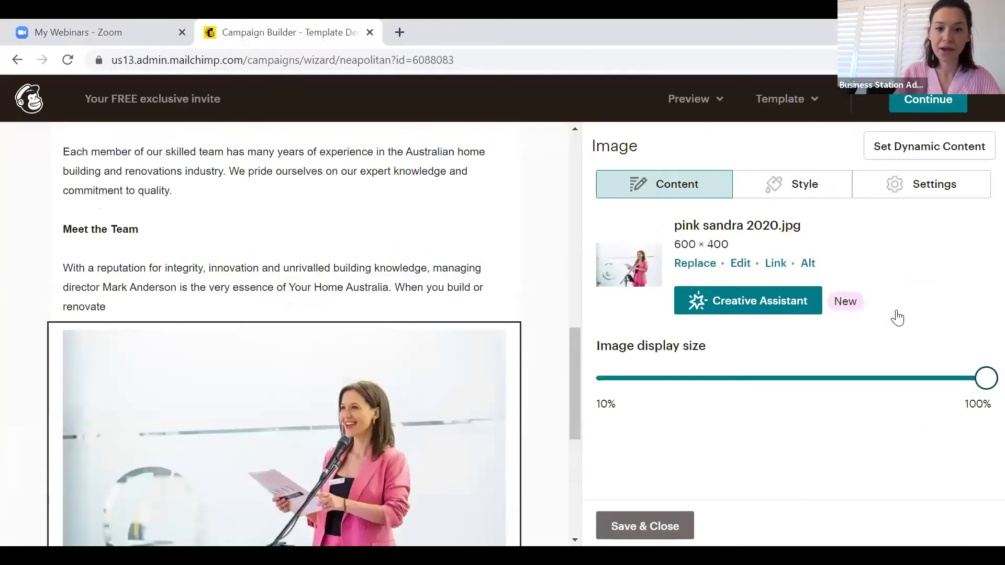
left_click_drag(986, 382, 823, 397)
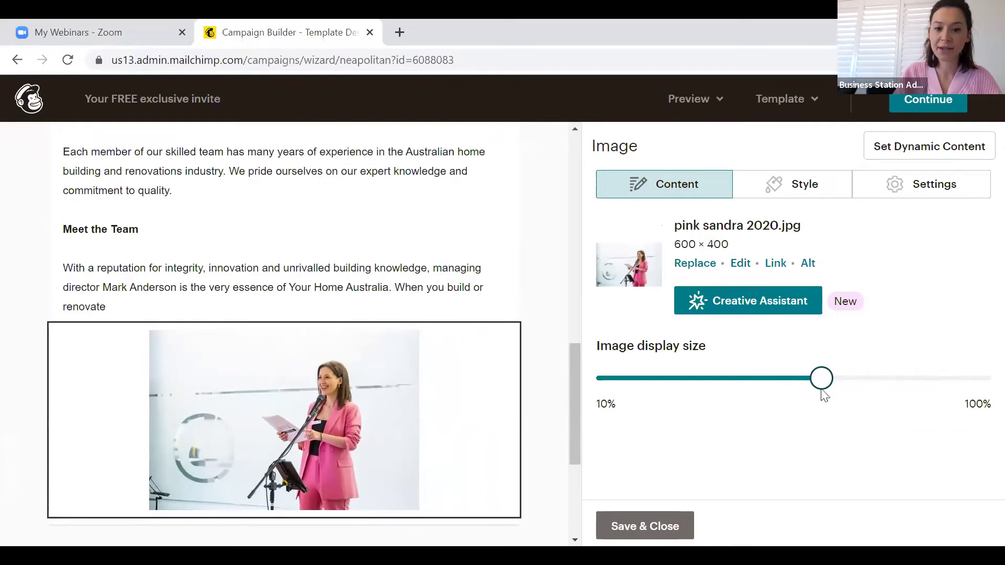
left_click(663, 523)
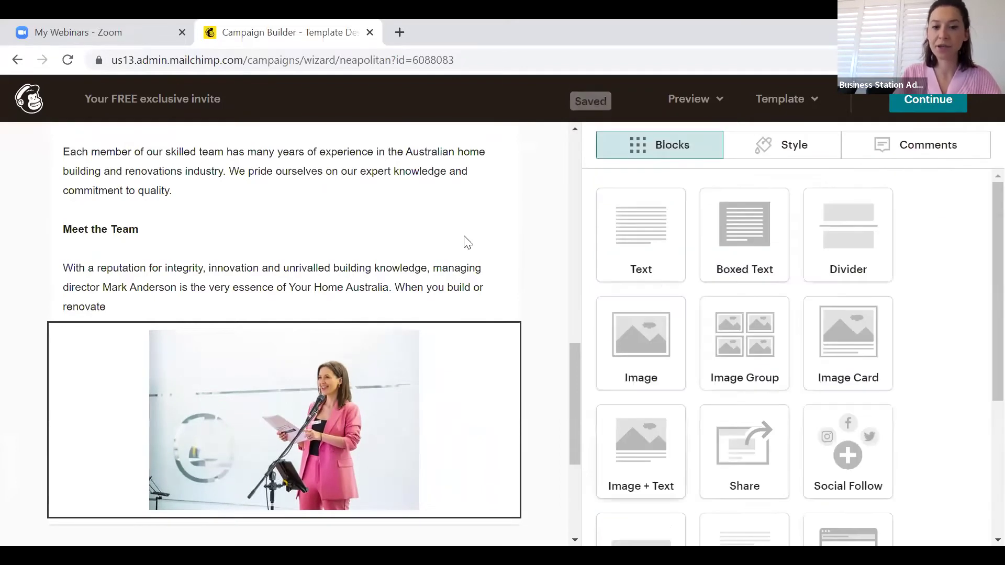
scroll(542, 265, "up", 15)
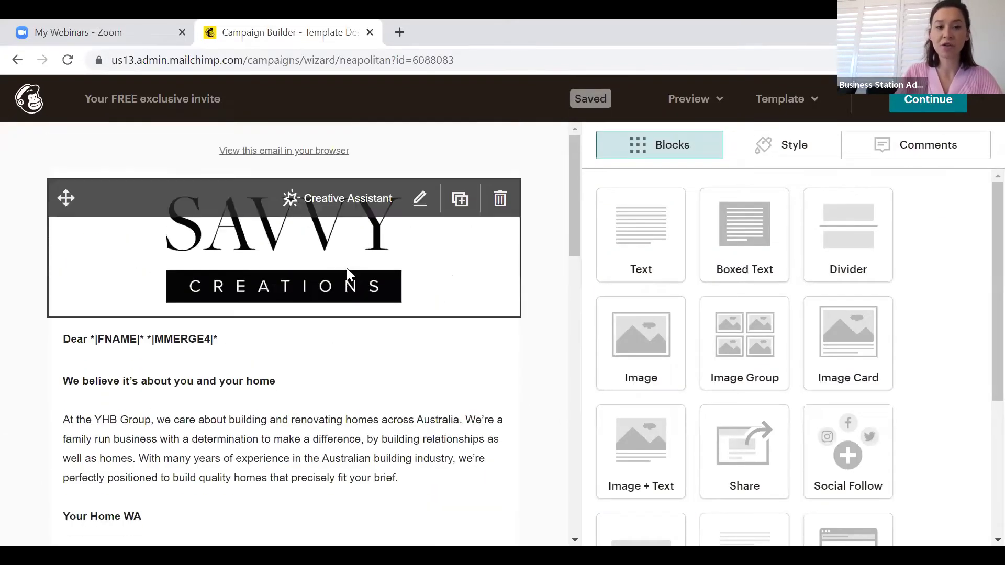
scroll(377, 410, "down", 7)
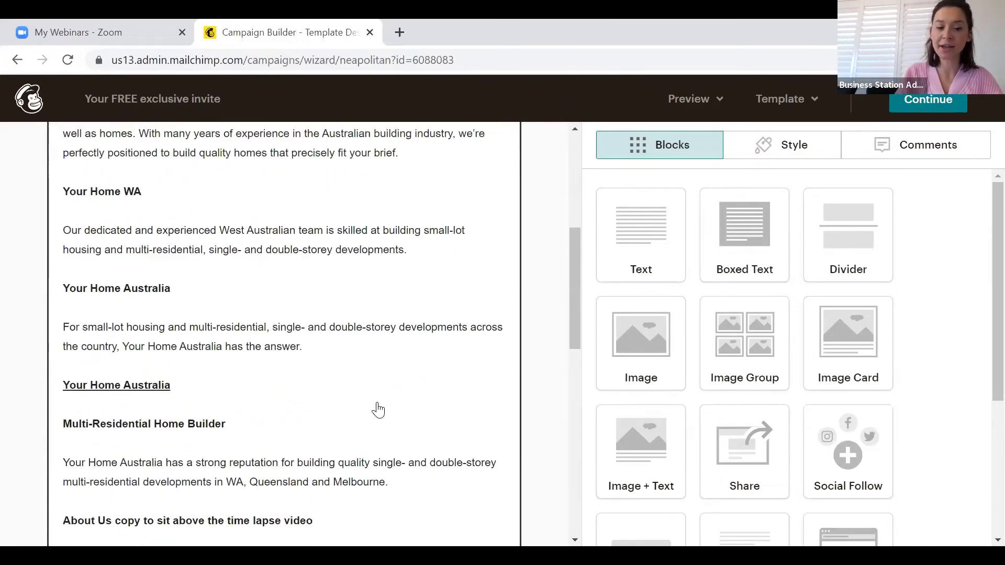
scroll(376, 410, "up", 7)
scroll(325, 403, "down", 15)
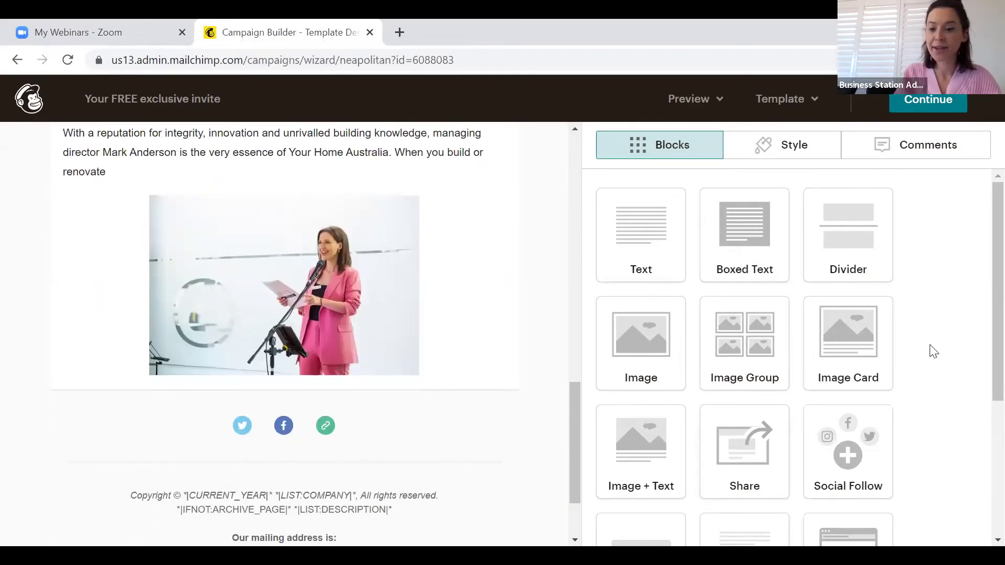
scroll(933, 351, "down", 2)
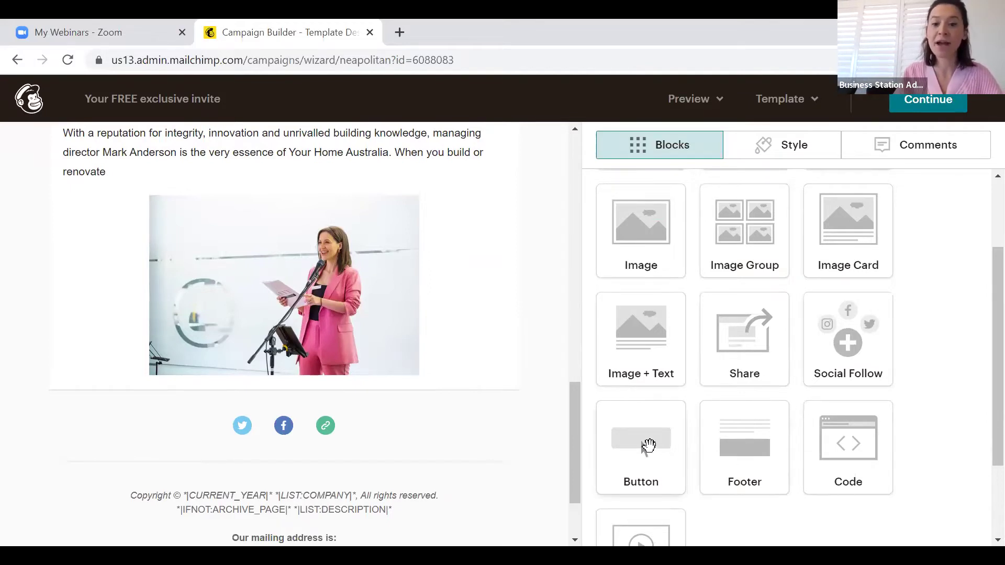
Add a Button block below the speaker photo labelled GET IN TOUCH
left_click_drag(643, 446, 326, 388)
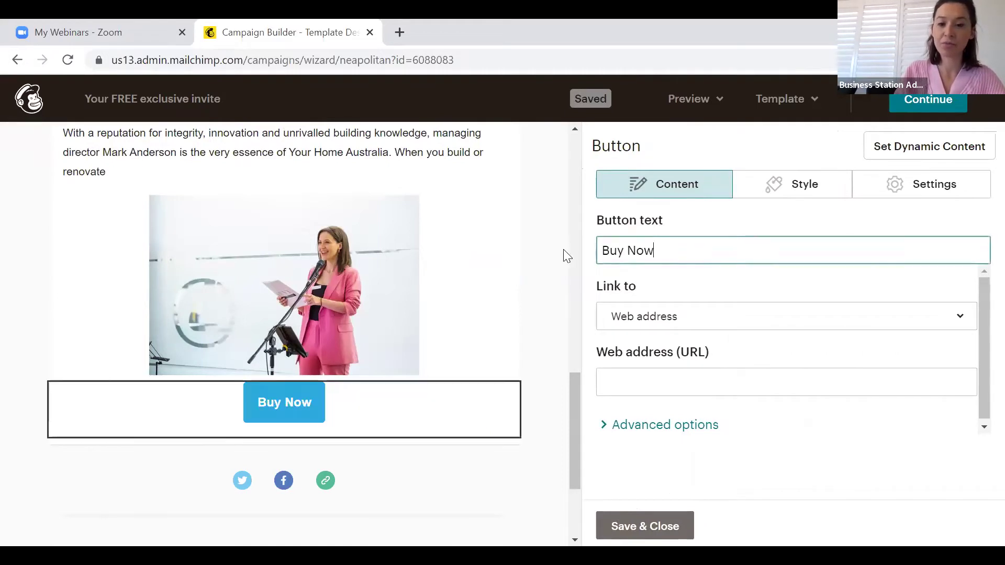
left_click(684, 328)
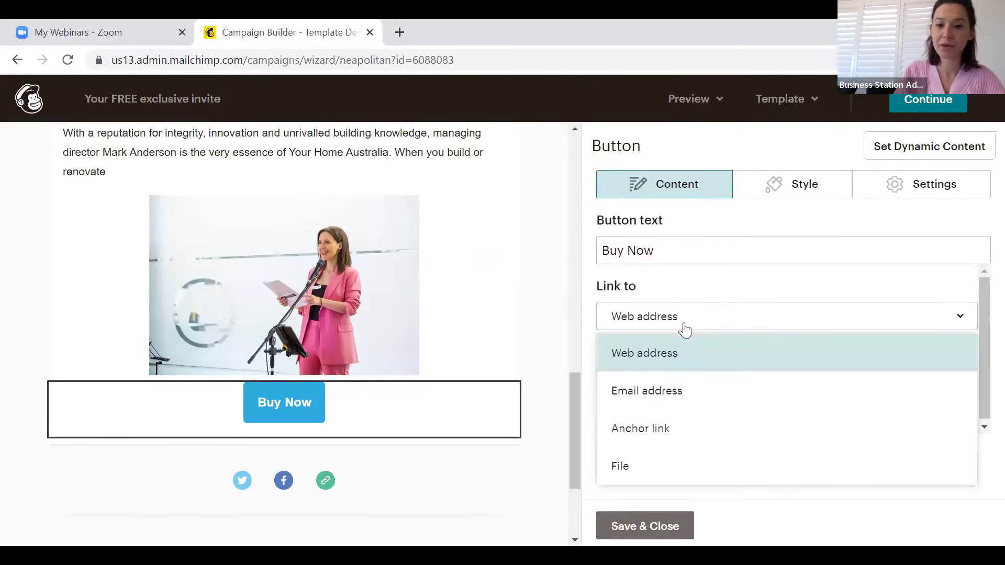
left_click(672, 255)
type("V")
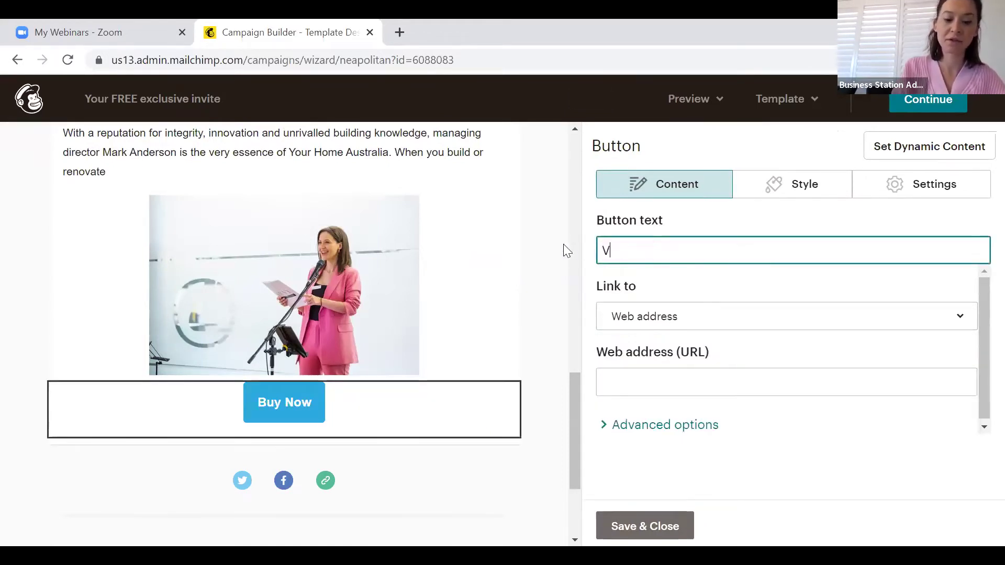
type("ISIT WEBISTE")
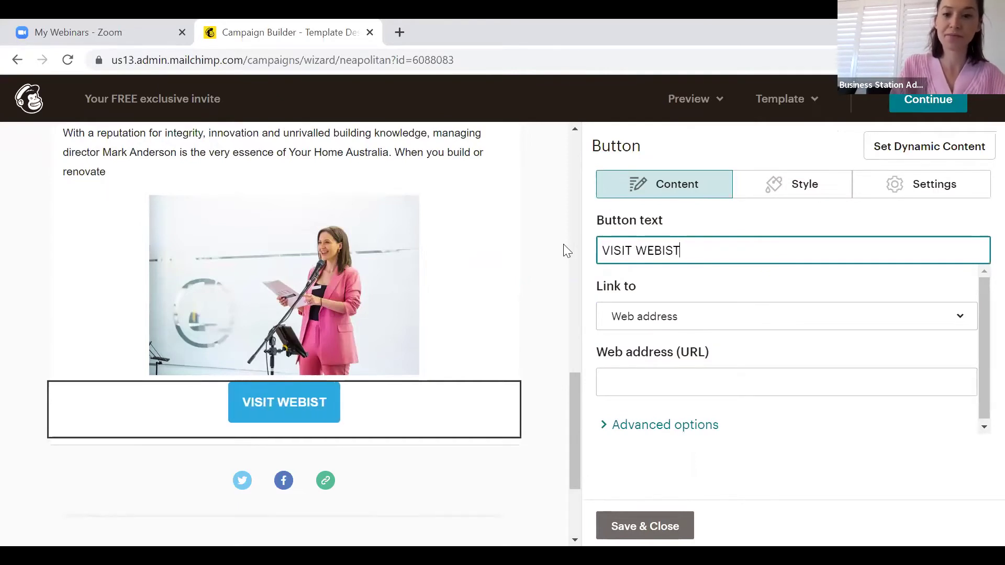
key("BackSpace")
key("BackSpace")
key("BackSpace")
key("BackSpace")
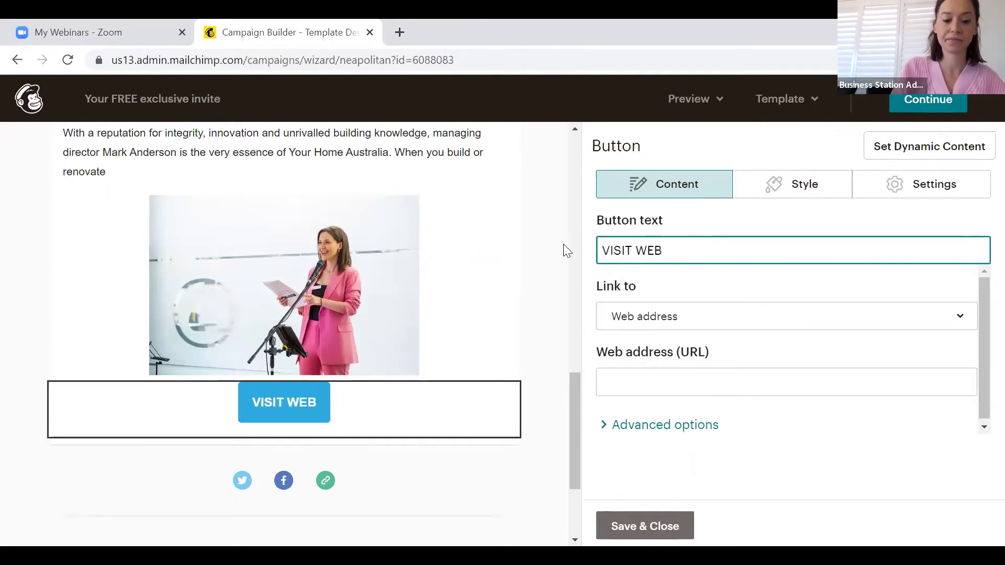
type("SITE")
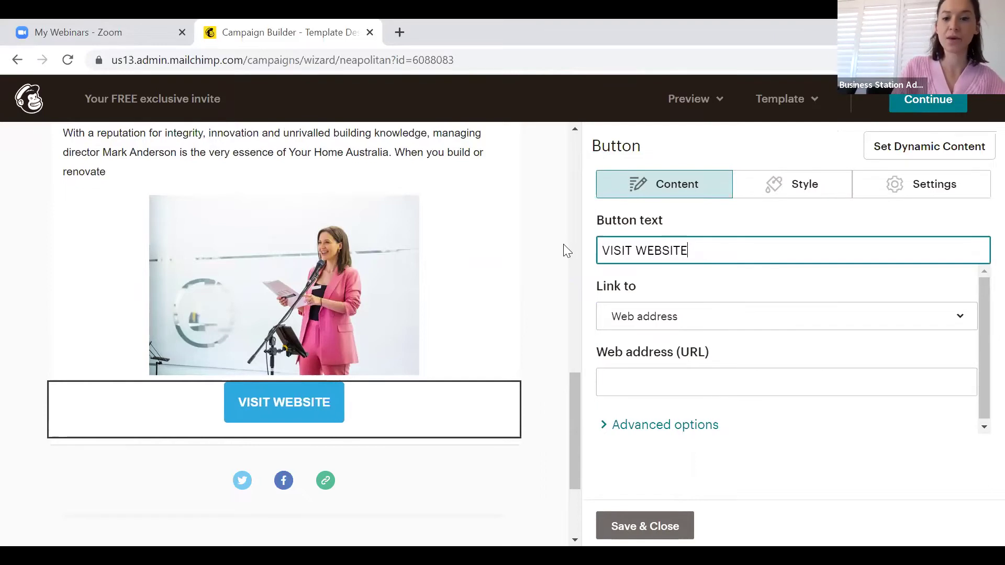
left_click(673, 317)
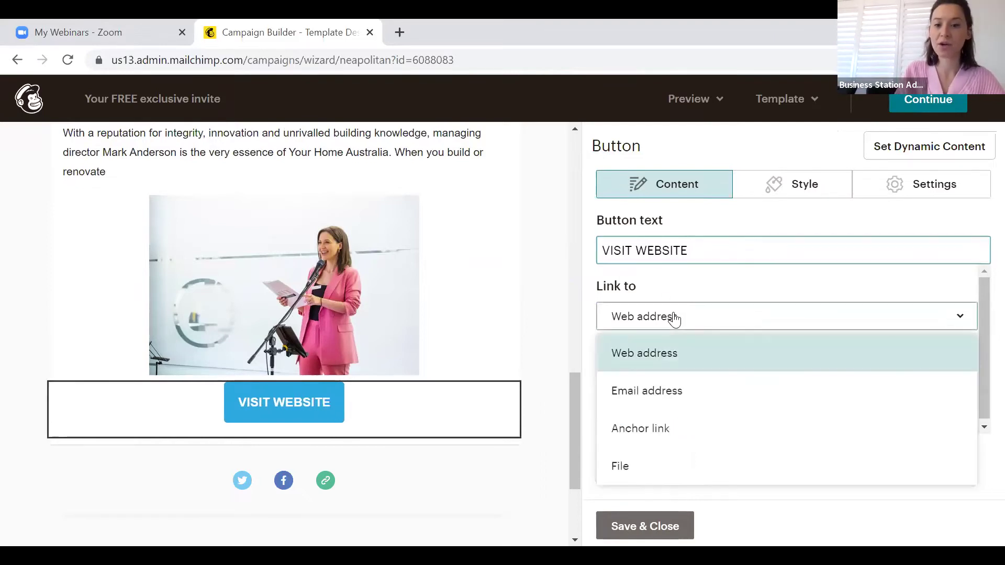
left_click(657, 357)
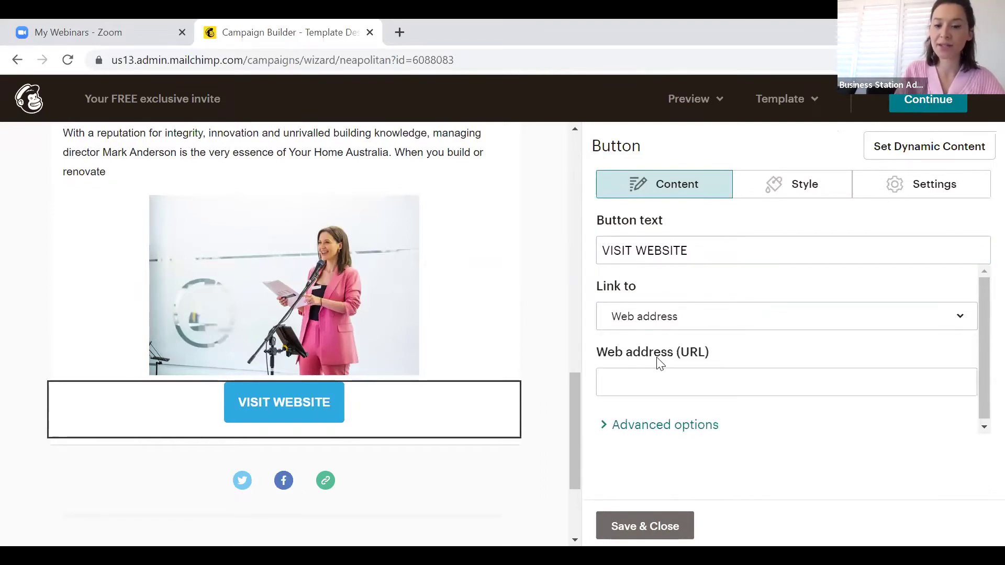
left_click_drag(709, 245, 566, 233)
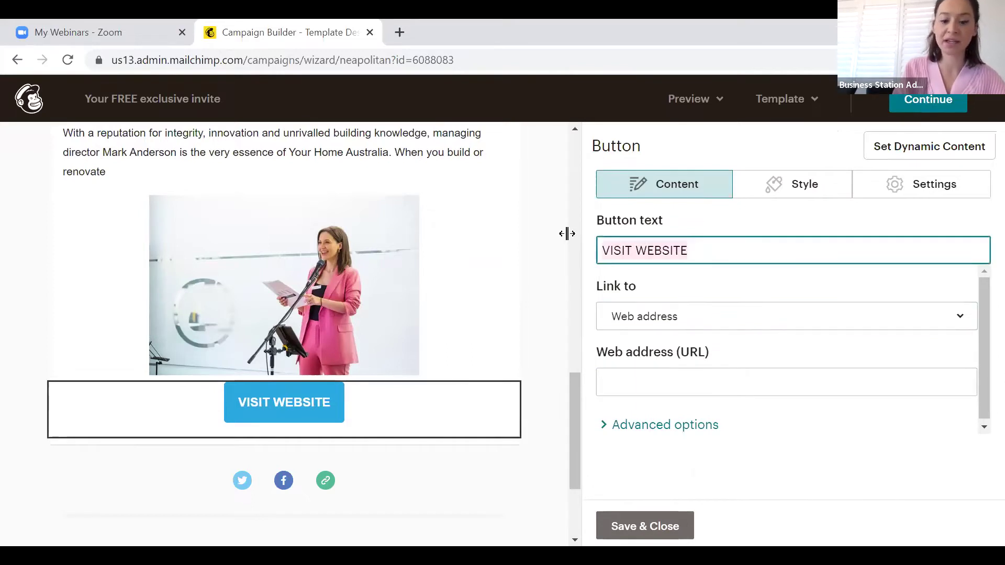
type("G")
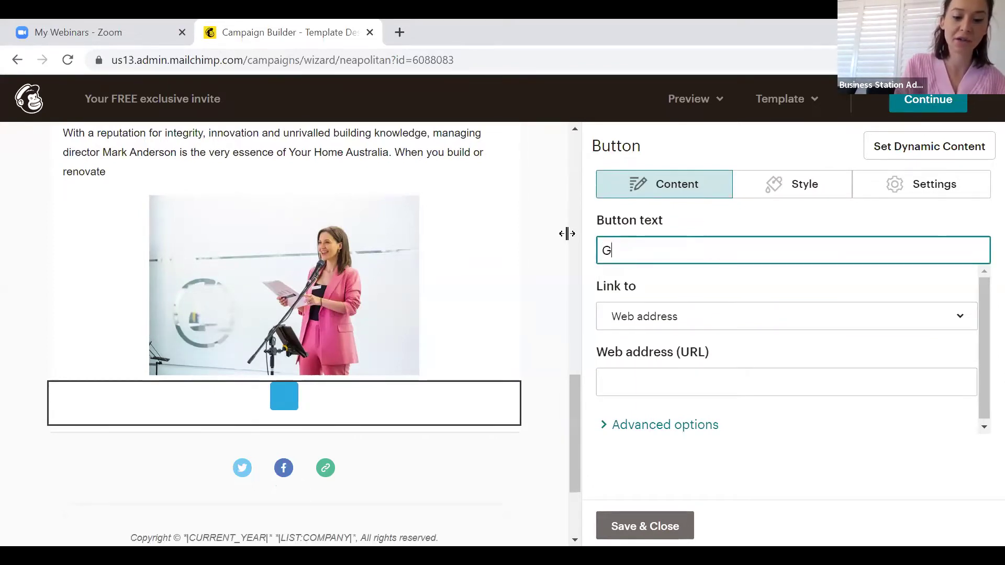
type("ET IN TOUCH")
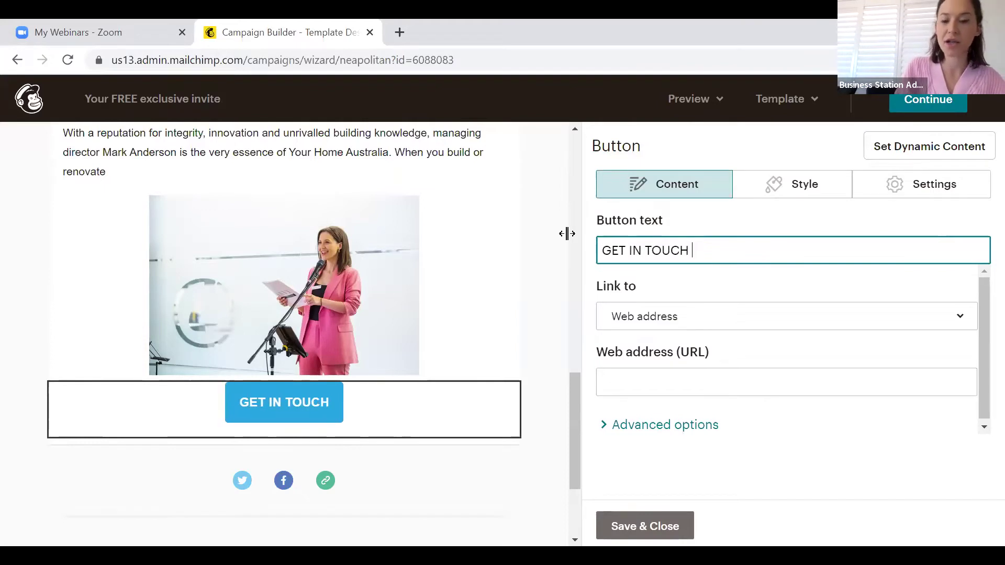
Link the button to the company's contact e-mail address with a message subject, and save
left_click(652, 320)
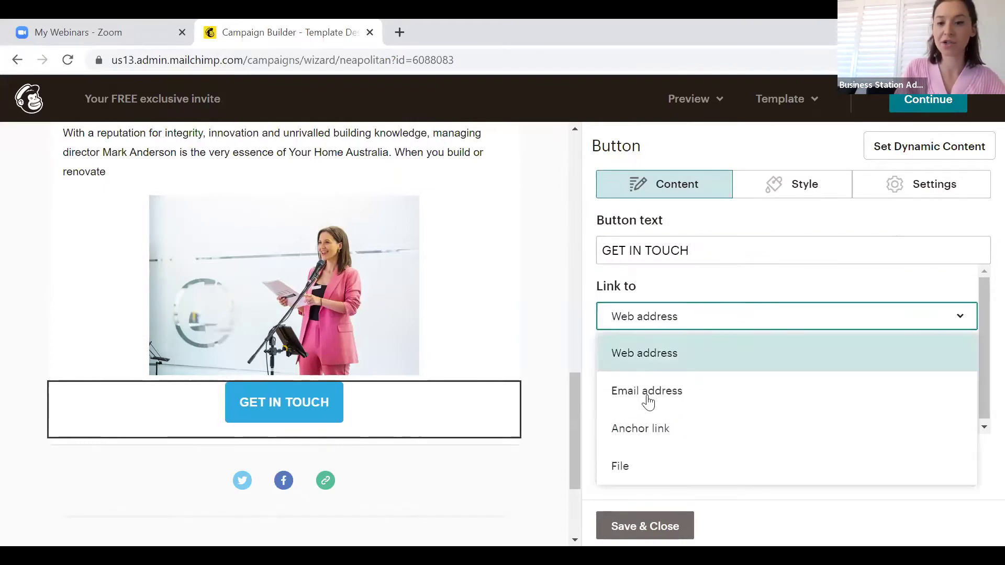
left_click(649, 390)
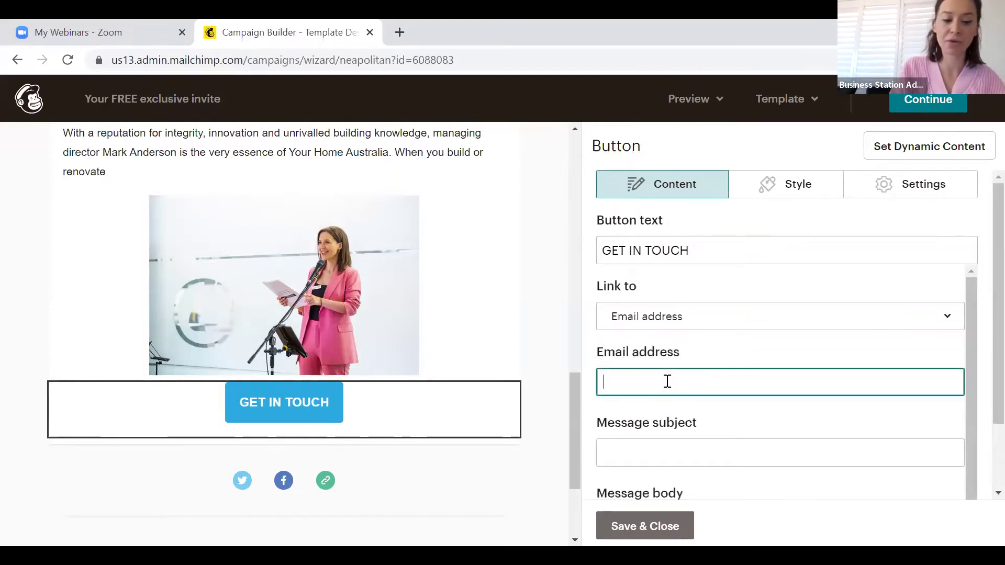
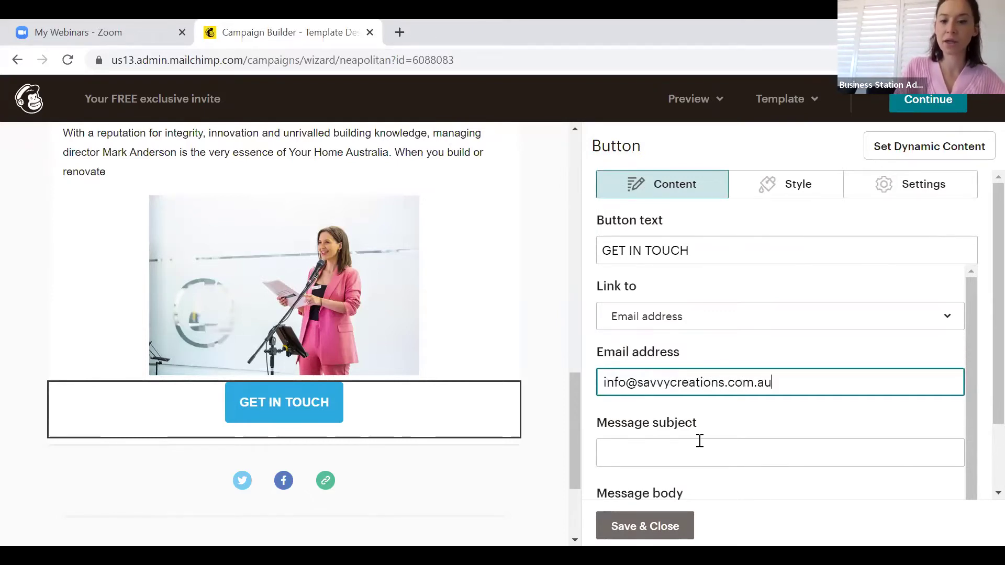
left_click(699, 441)
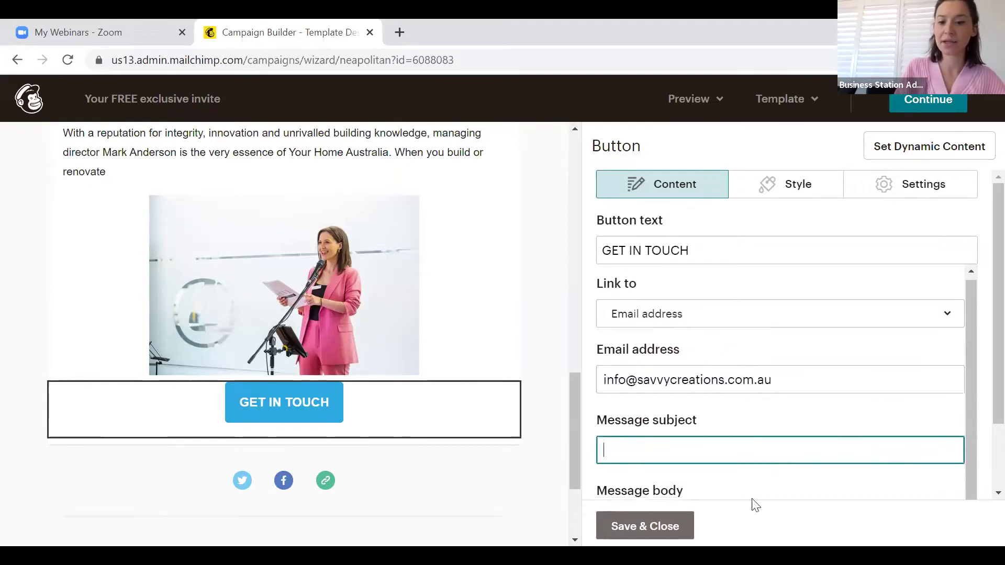
scroll(753, 505, "down", 2)
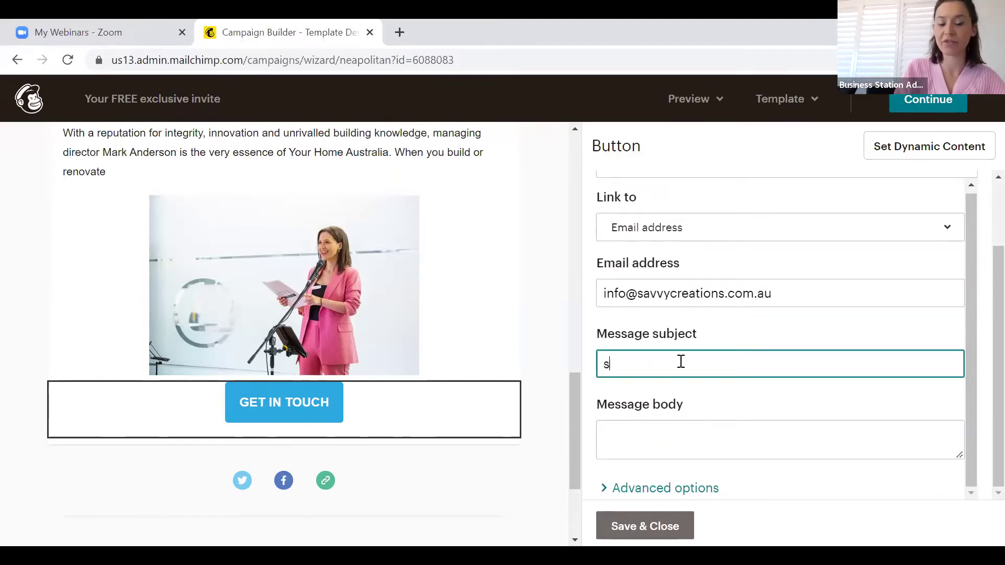
left_click(646, 525)
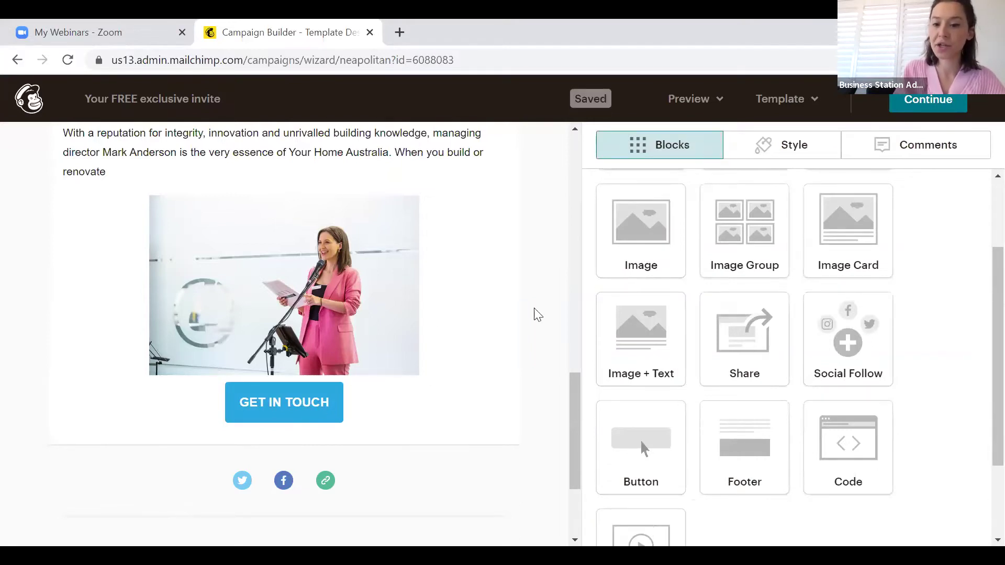
Place a Share block with Share, Tweet and Forward links below GET IN TOUCH and save it
scroll(534, 314, "down", 2)
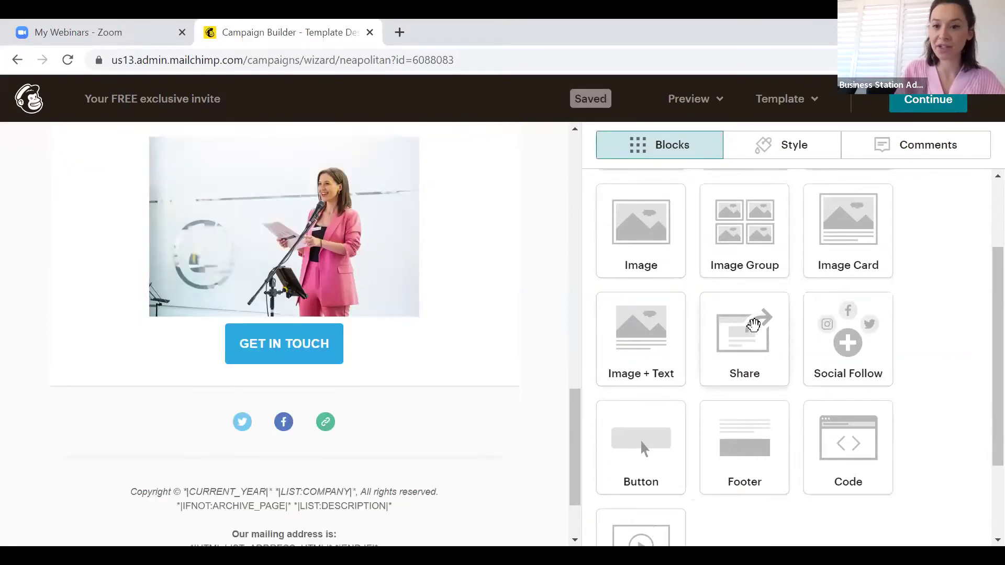
left_click_drag(778, 344, 197, 382)
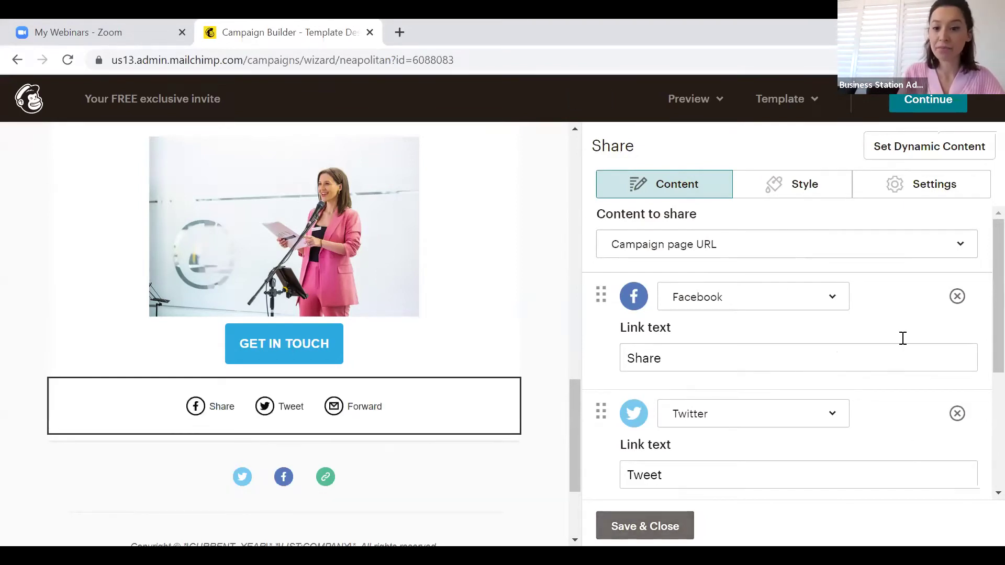
left_click(654, 531)
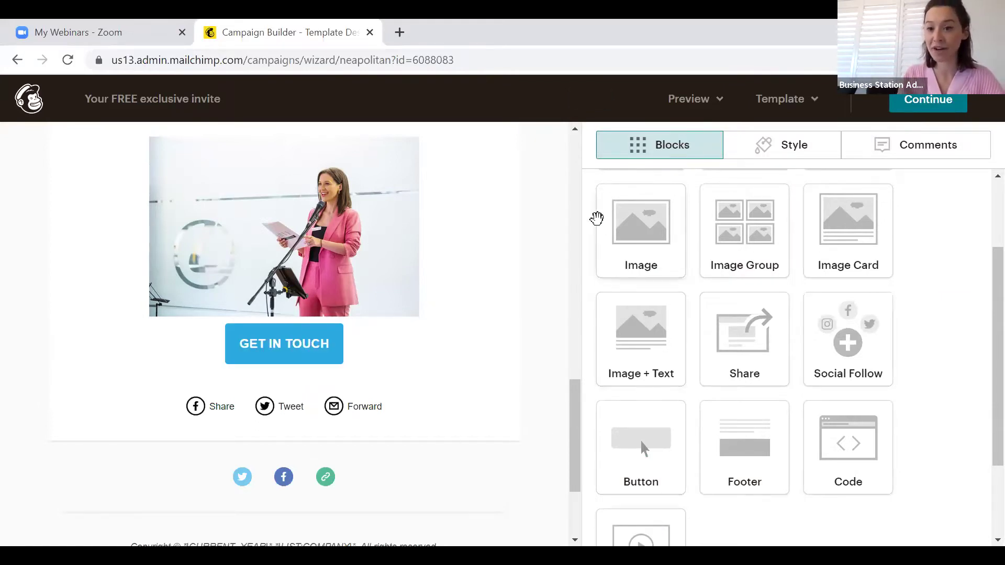
scroll(838, 413, "down", 2)
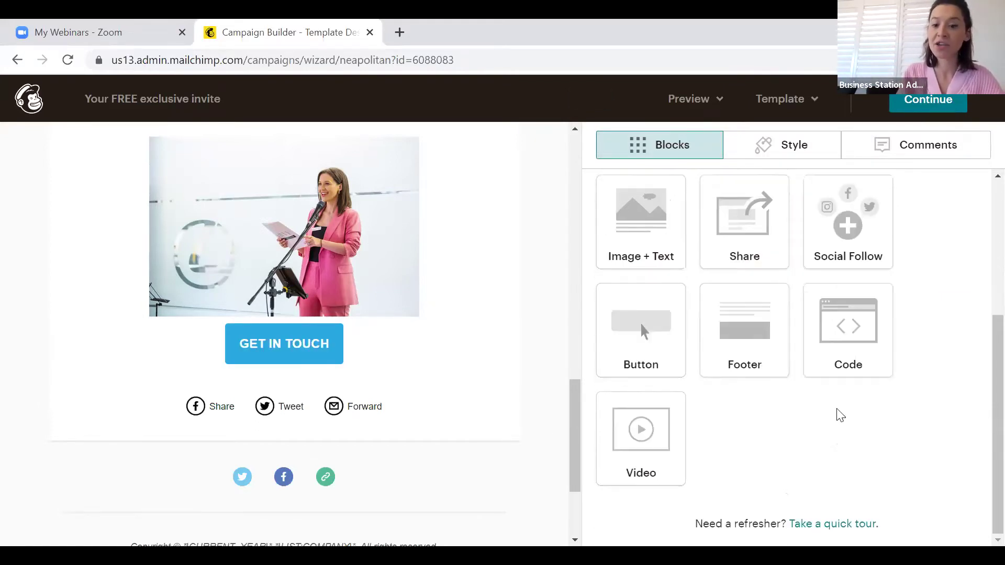
scroll(838, 412, "up", 4)
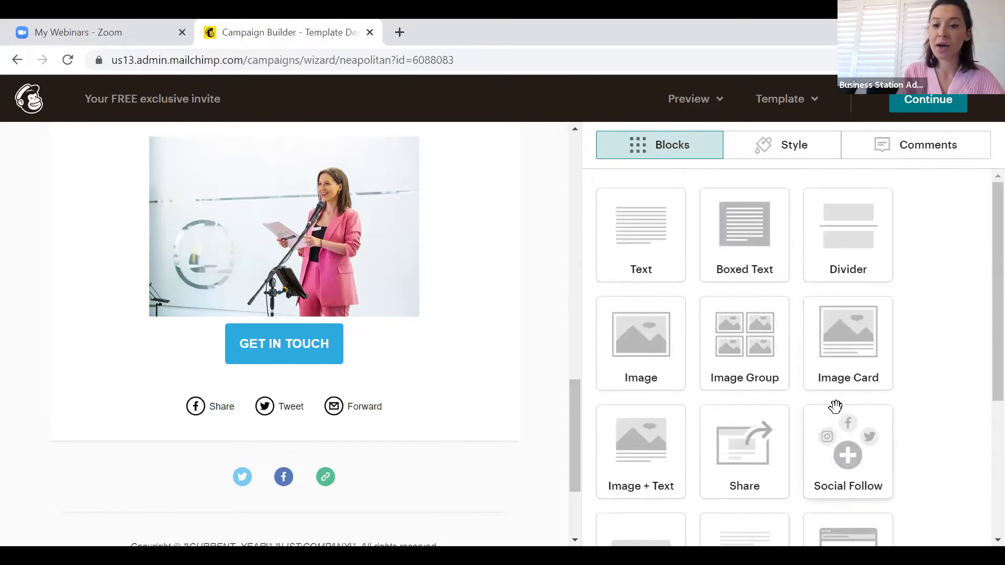
scroll(835, 407, "down", 4)
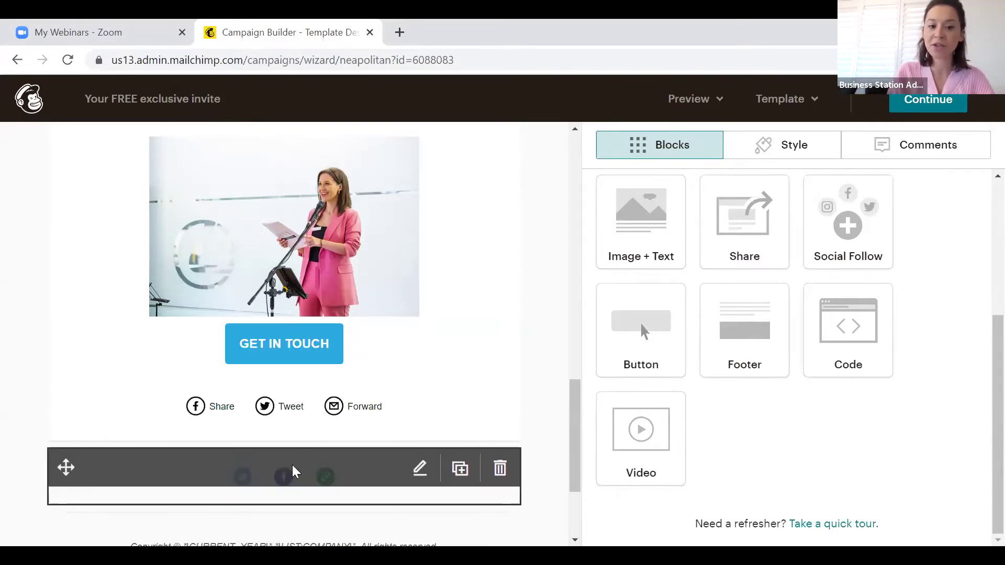
scroll(274, 182, "up", 10)
scroll(274, 181, "up", 3)
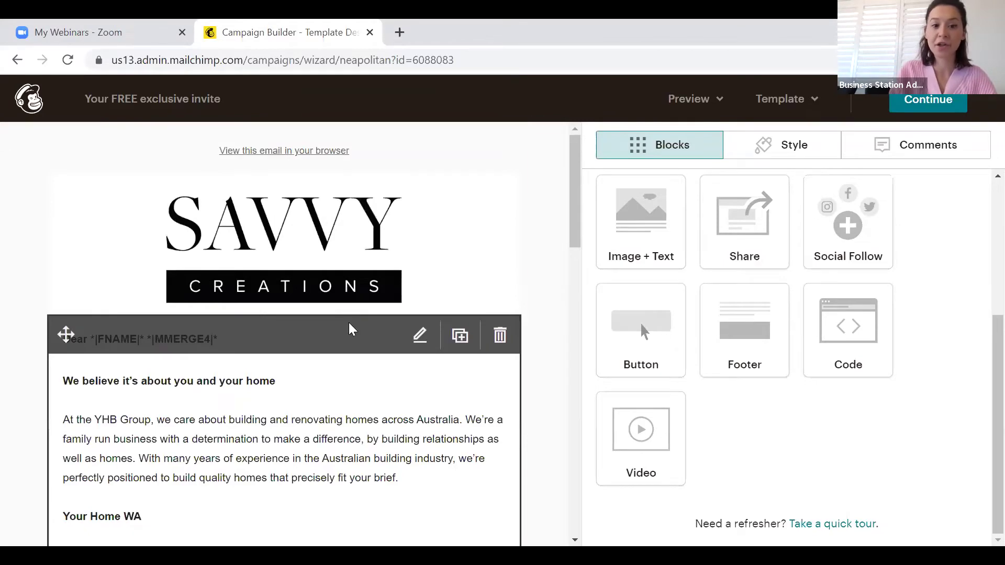
scroll(348, 329, "down", 15)
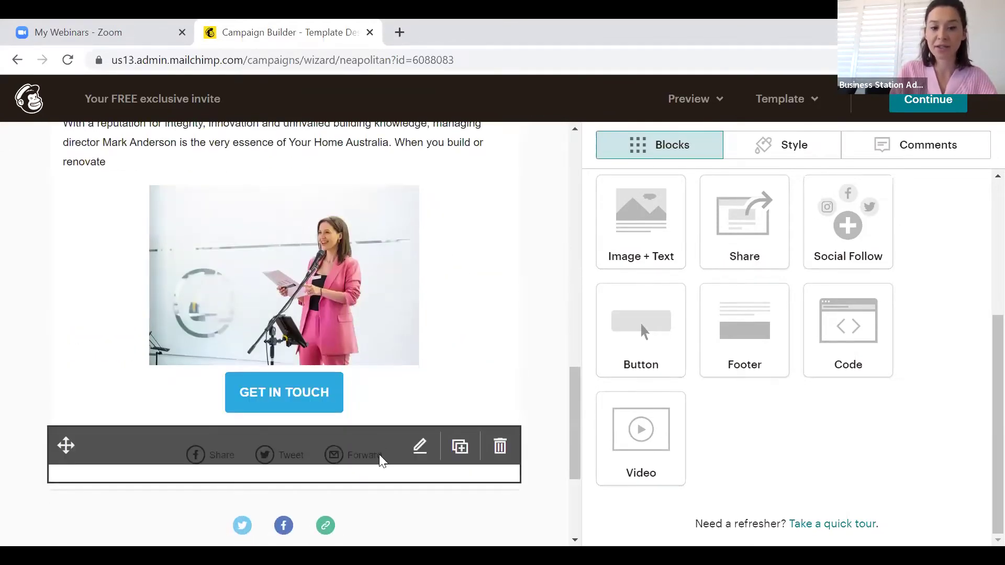
scroll(380, 450, "down", 2)
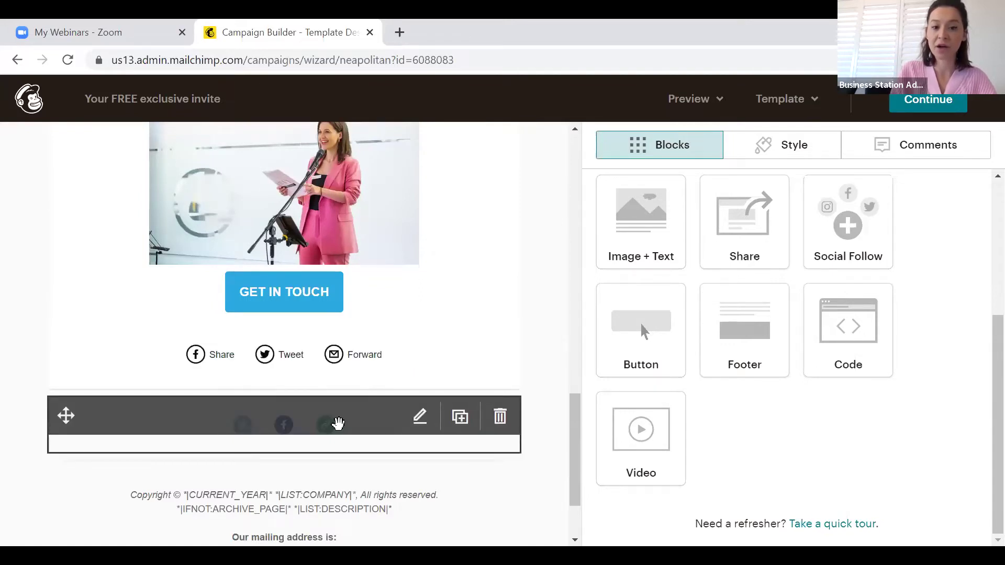
scroll(940, 357, "up", 5)
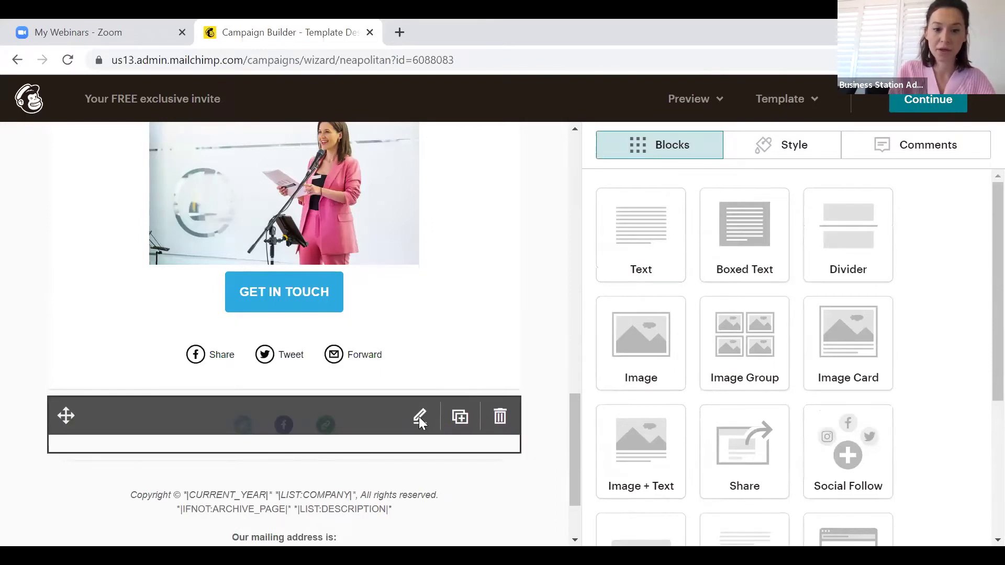
left_click(418, 417)
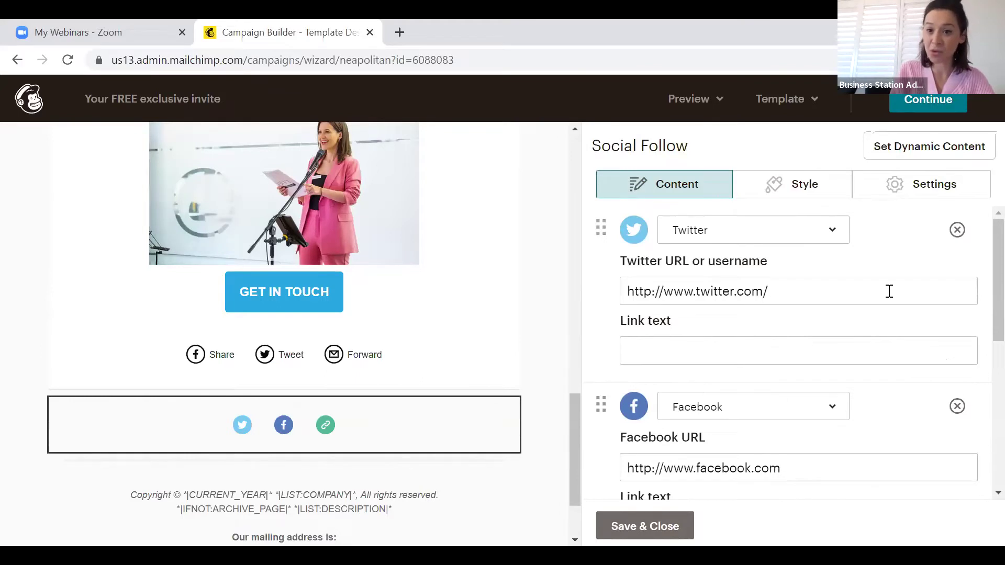
left_click(958, 232)
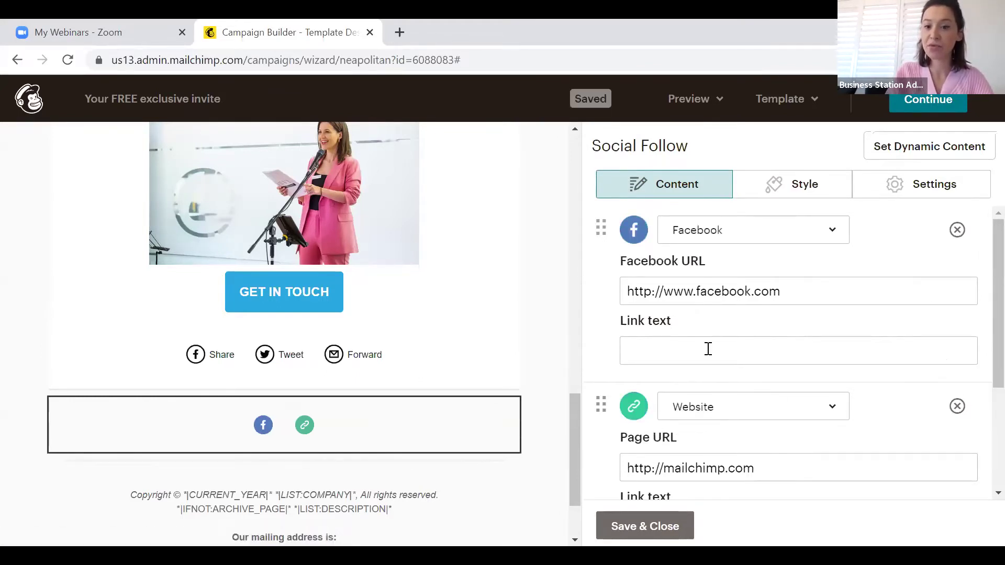
left_click(809, 297)
right_click(571, 272)
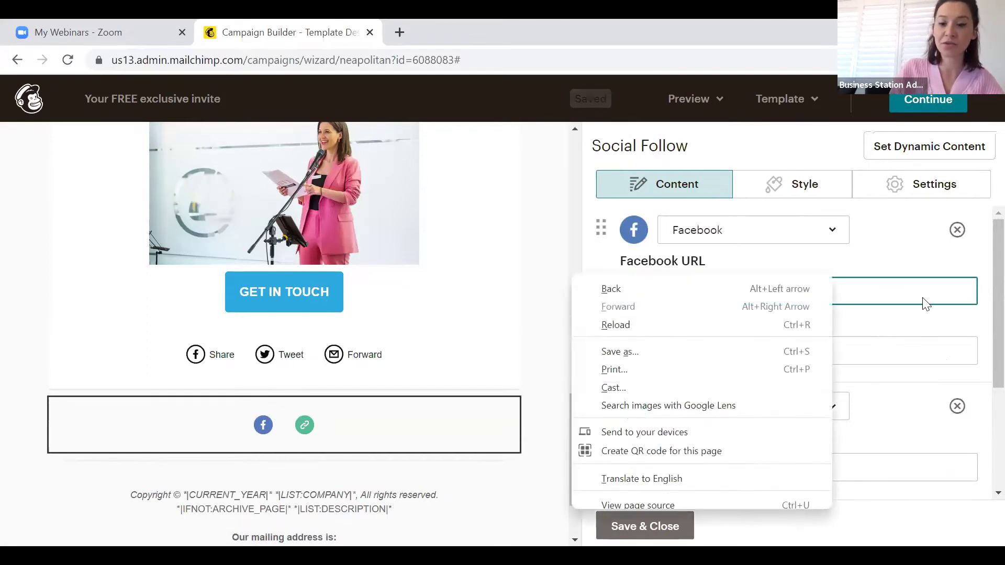
left_click(925, 304)
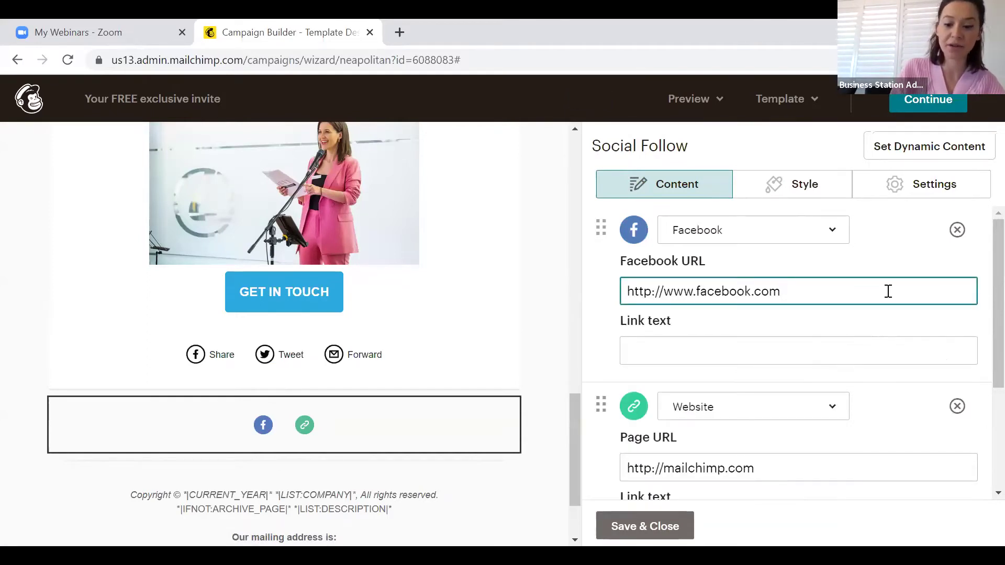
key("BackSpace")
key("BackSpace")
key("BackSpace")
key("BackSpace")
key("BackSpace")
key("BackSpace")
key("BackSpace")
key("BackSpace")
key("BackSpace")
key("BackSpace")
key("BackSpace")
key("BackSpace")
key("BackSpace")
key("BackSpace")
key("BackSpace")
key("BackSpace")
key("BackSpace")
key("BackSpace")
key("BackSpace")
key("BackSpace")
type("s")
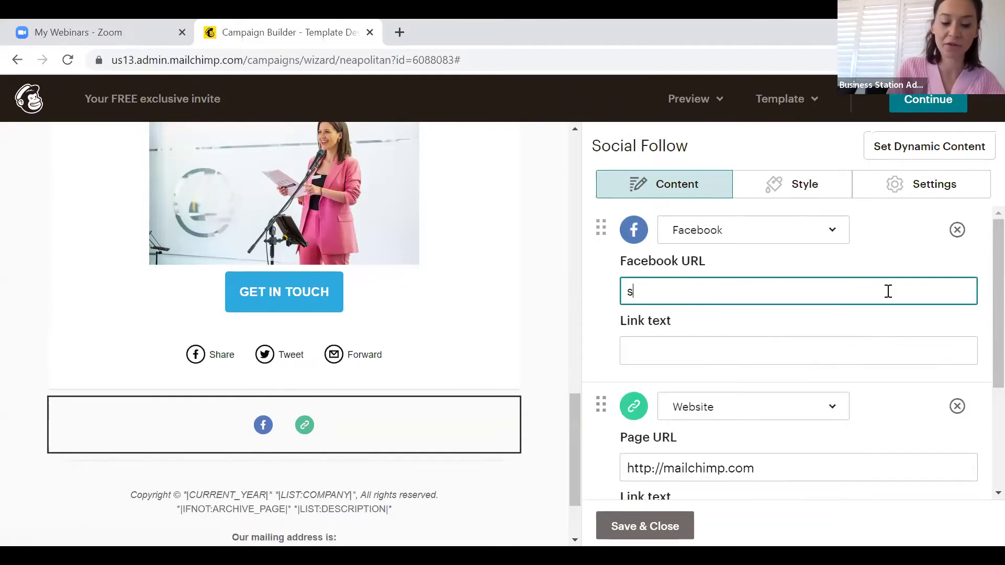
type("ww.sa")
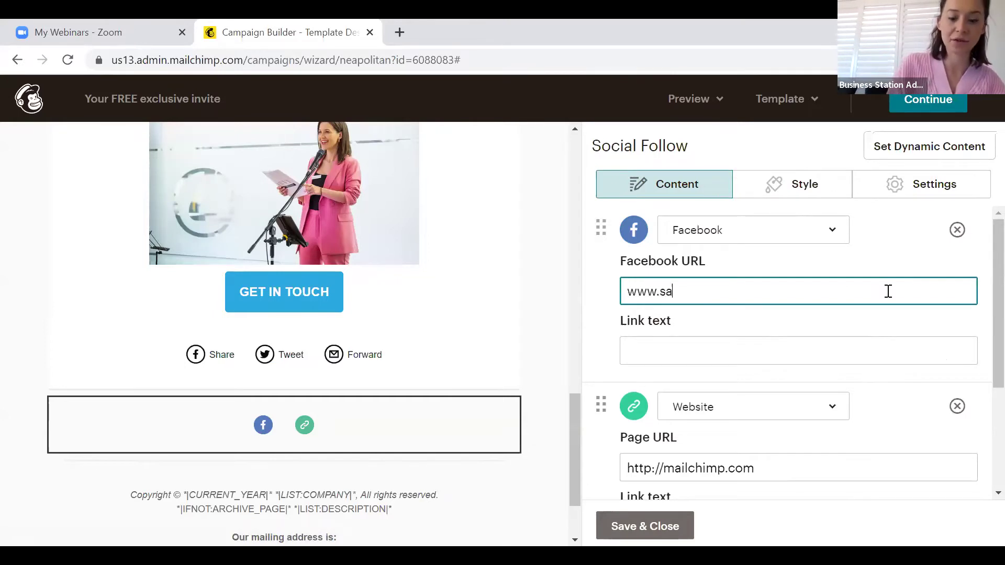
type("vvycreations.ci")
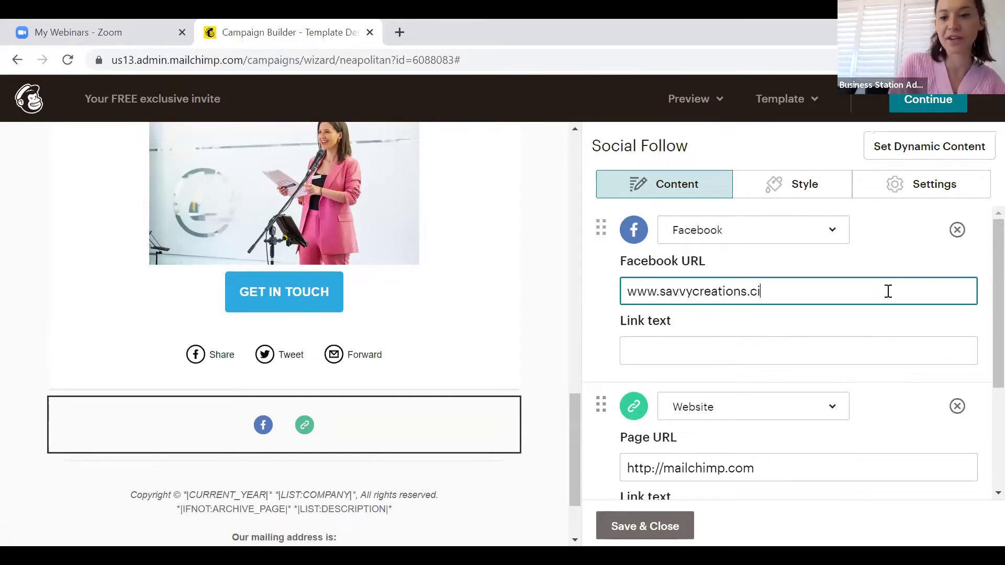
type("m")
key("BackSpace")
key("BackSpace")
type("om.au")
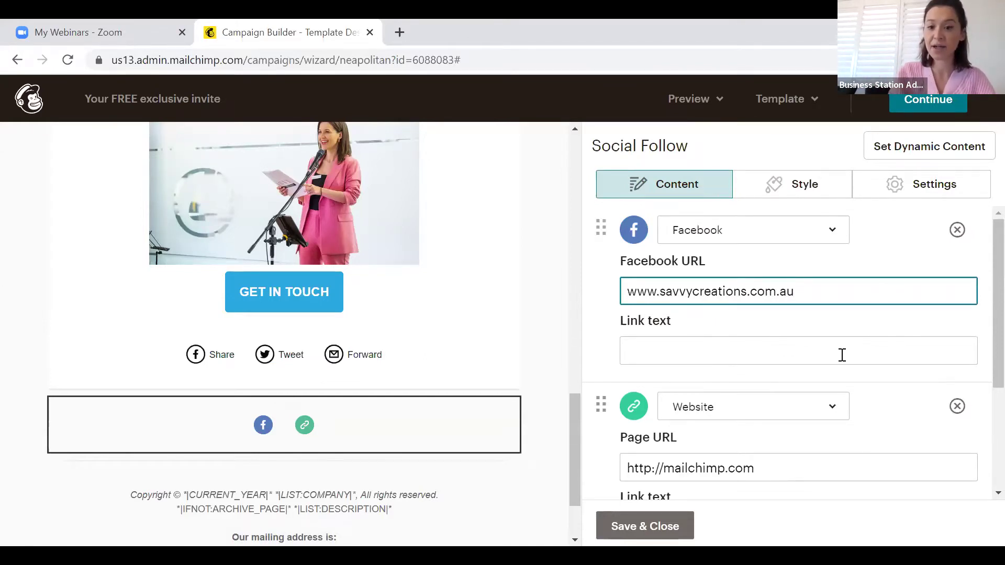
scroll(842, 355, "down", 3)
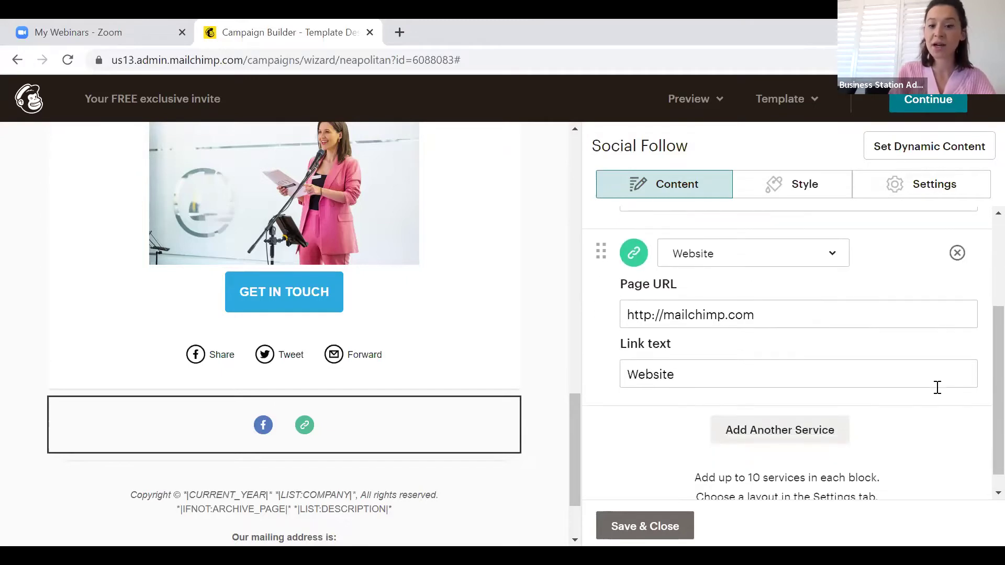
Add a new social follow service and change it from RSS to Instagram
left_click(814, 437)
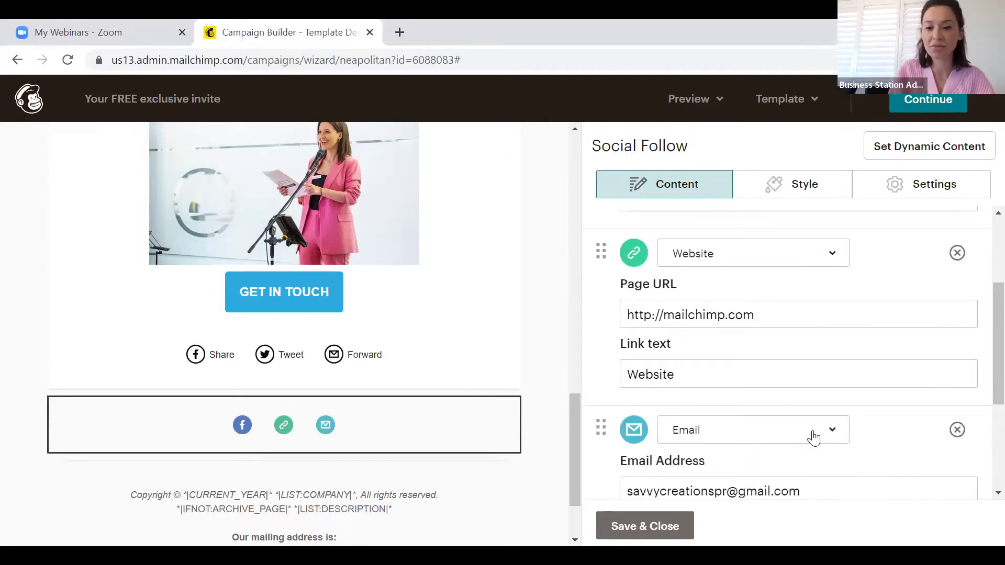
scroll(814, 437, "down", 3)
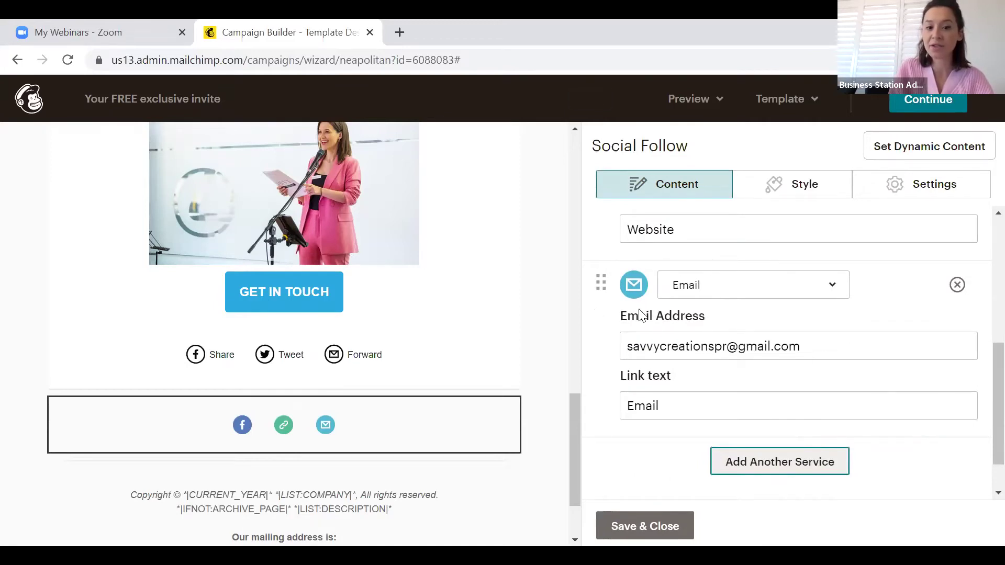
scroll(835, 321, "up", 1)
scroll(834, 318, "down", 2)
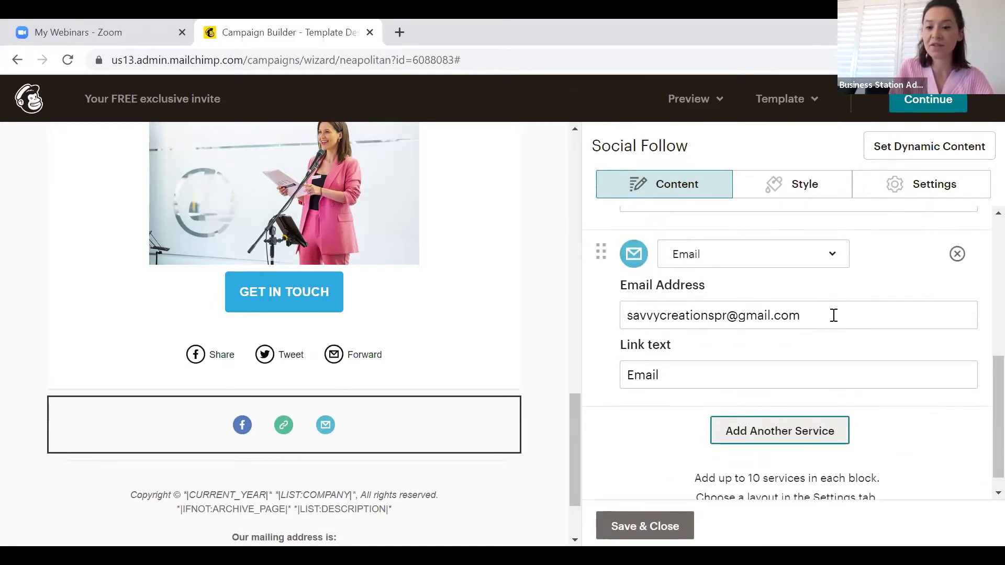
left_click(796, 438)
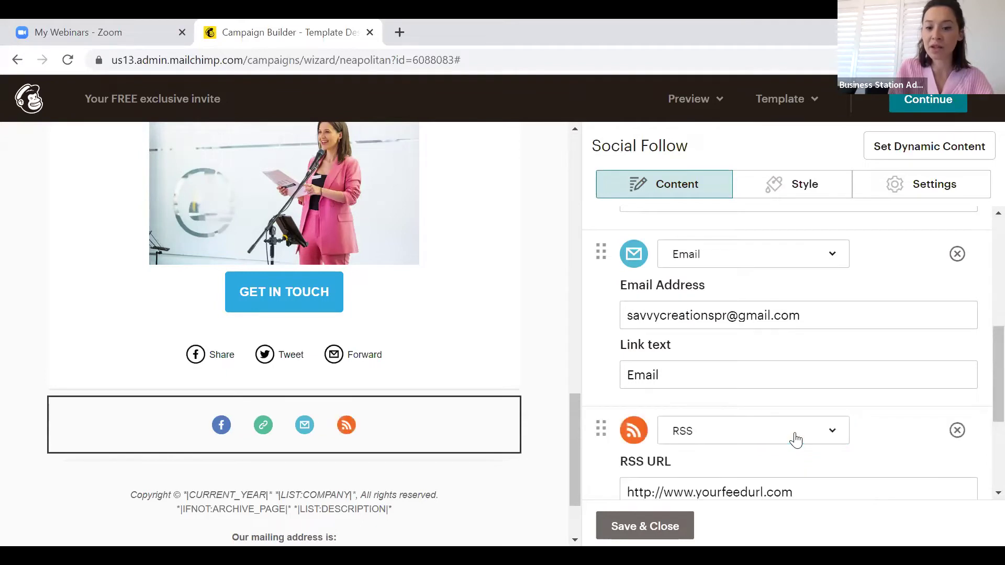
left_click(796, 440)
left_click(795, 437)
left_click(796, 433)
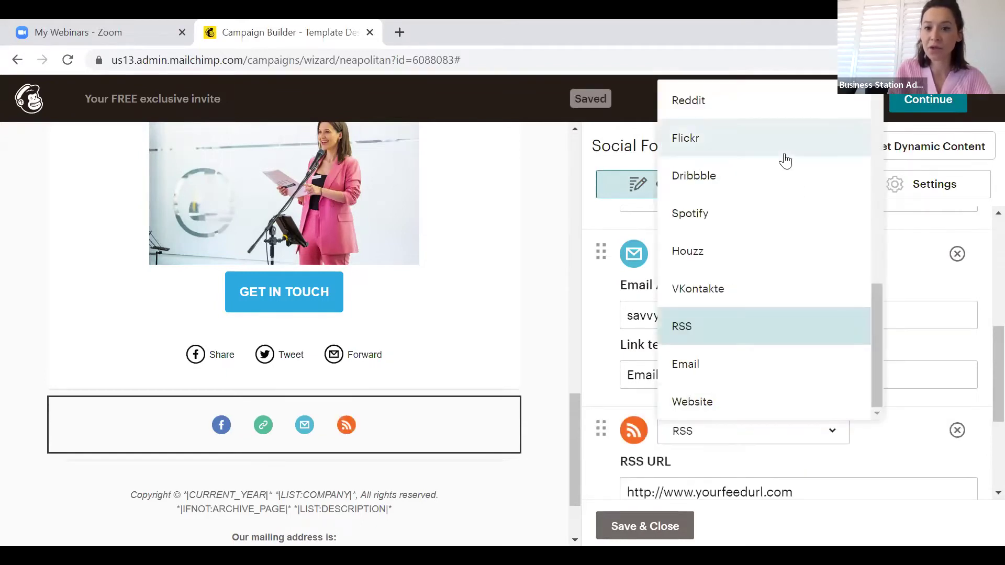
scroll(755, 276, "up", 8)
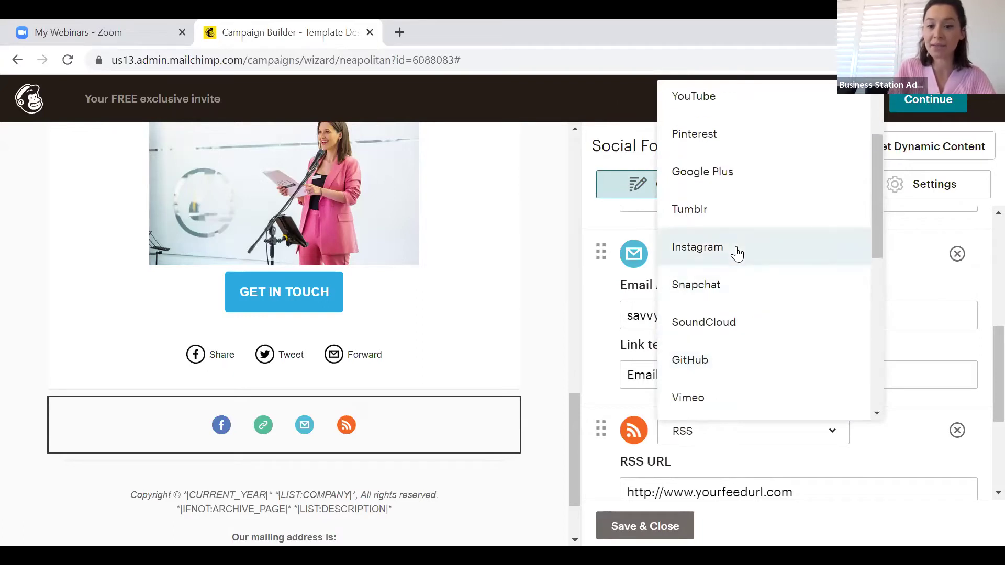
left_click(737, 254)
scroll(809, 370, "down", 3)
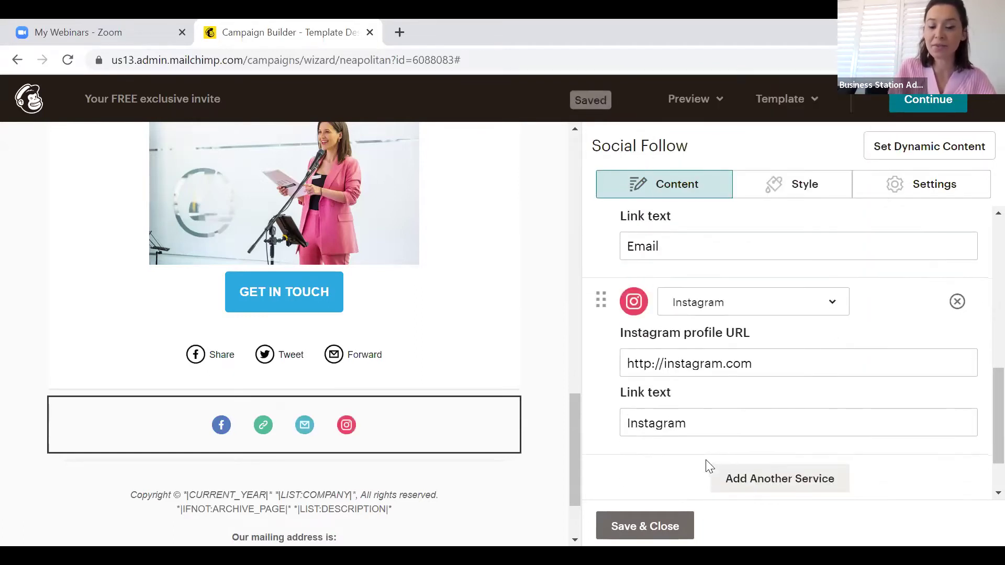
Add a fifth social follow service set to YouTube
left_click(785, 482)
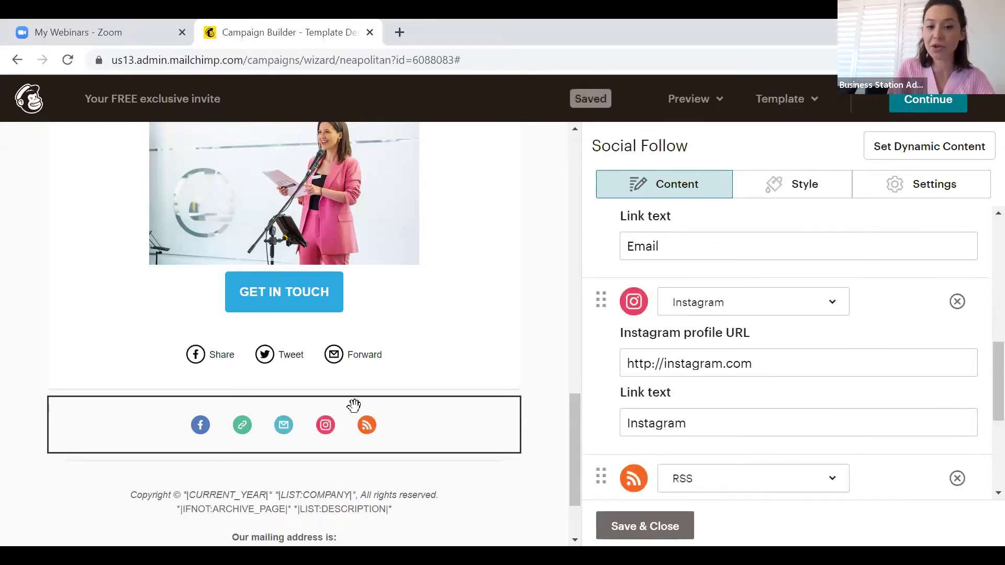
left_click(838, 482)
scroll(759, 209, "up", 8)
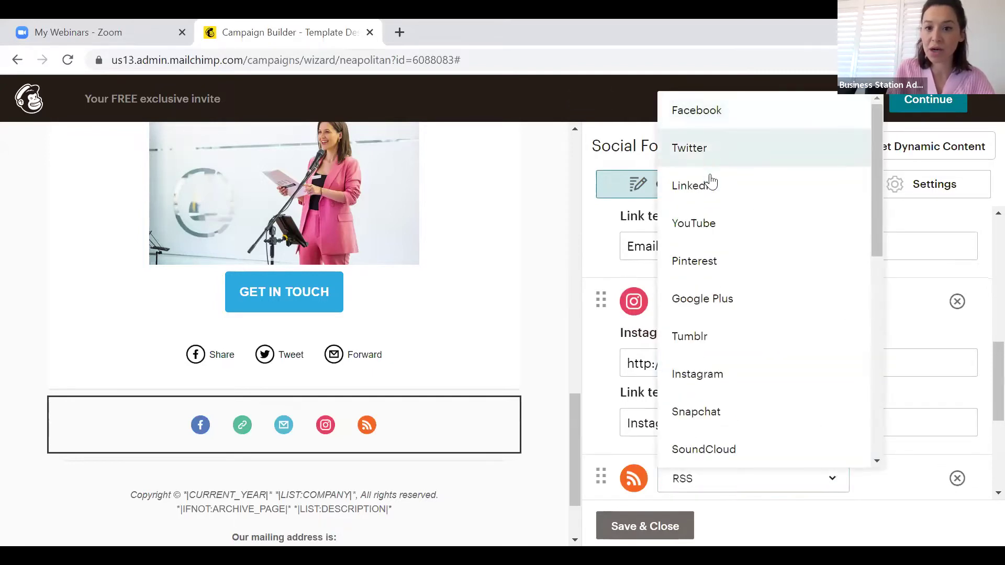
left_click(709, 215)
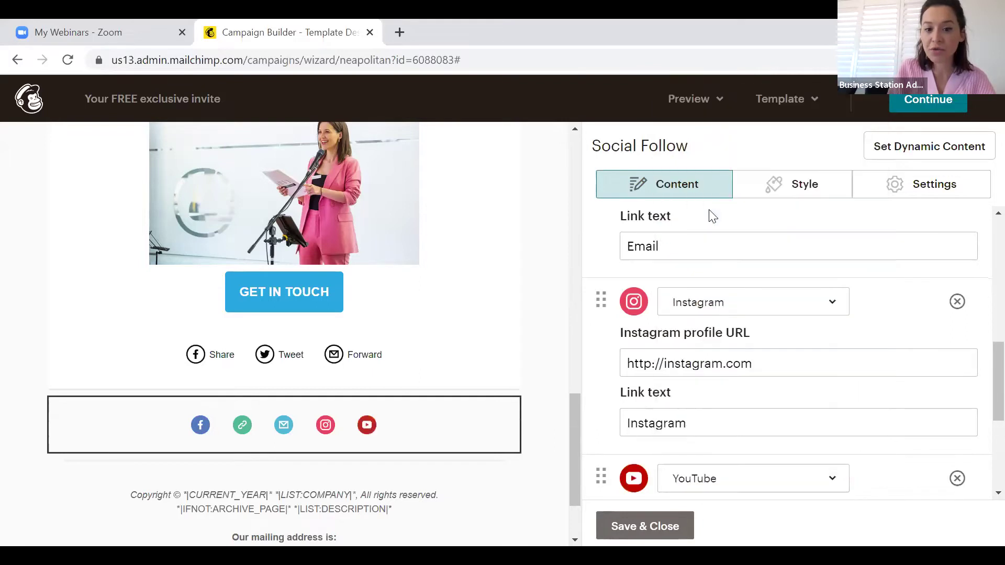
Save and close the Social Follow block settings
left_click(655, 525)
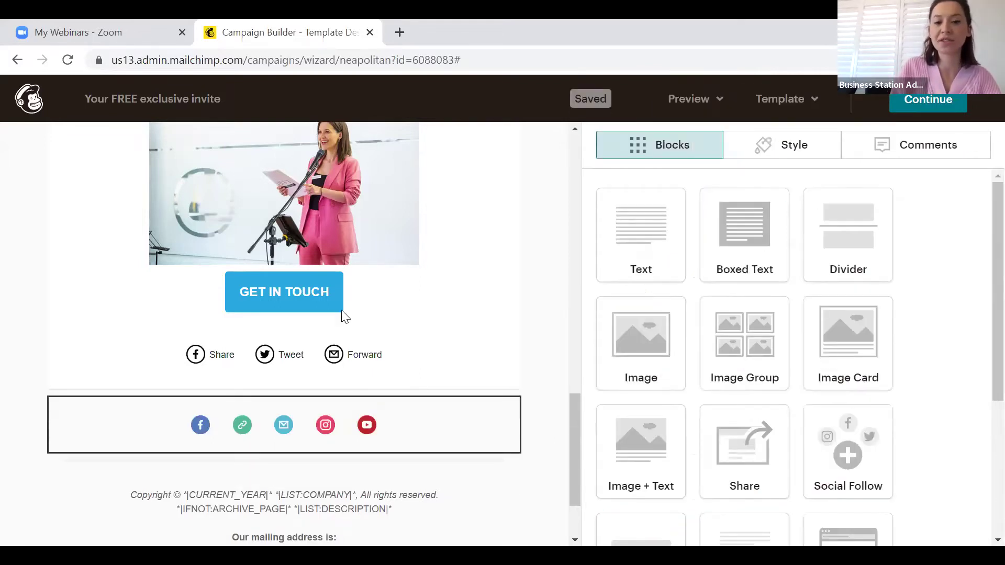
mouse_move(445, 348)
scroll(444, 349, "down", 2)
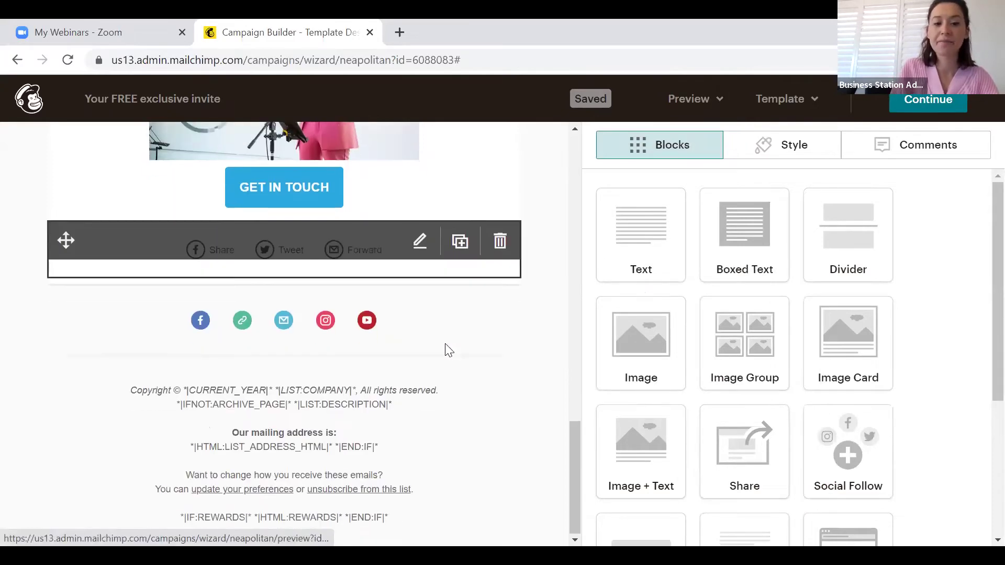
Delete the 'Our mailing address is' lines from the footer and save it
left_click(382, 440)
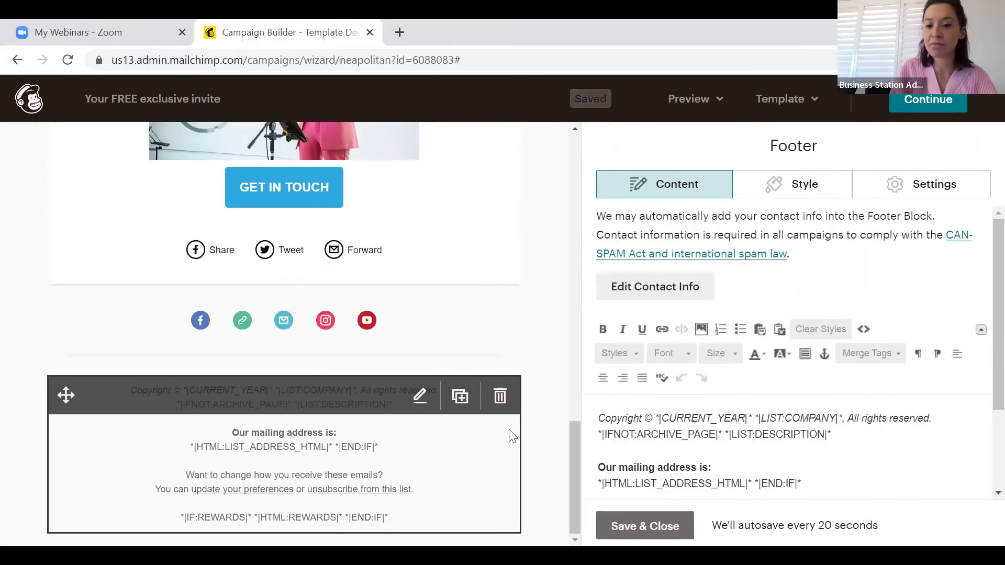
scroll(829, 443, "down", 3)
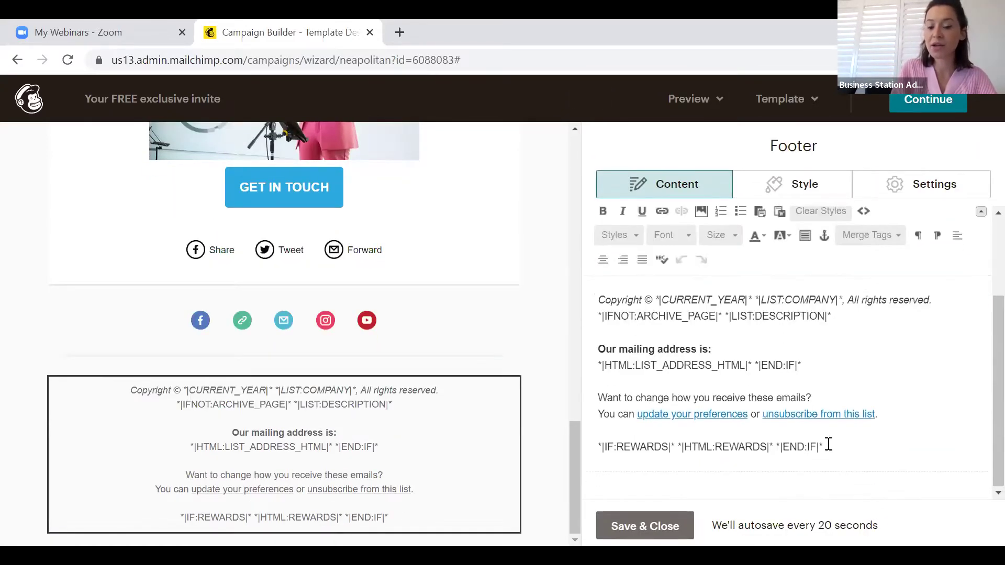
scroll(829, 444, "up", 1)
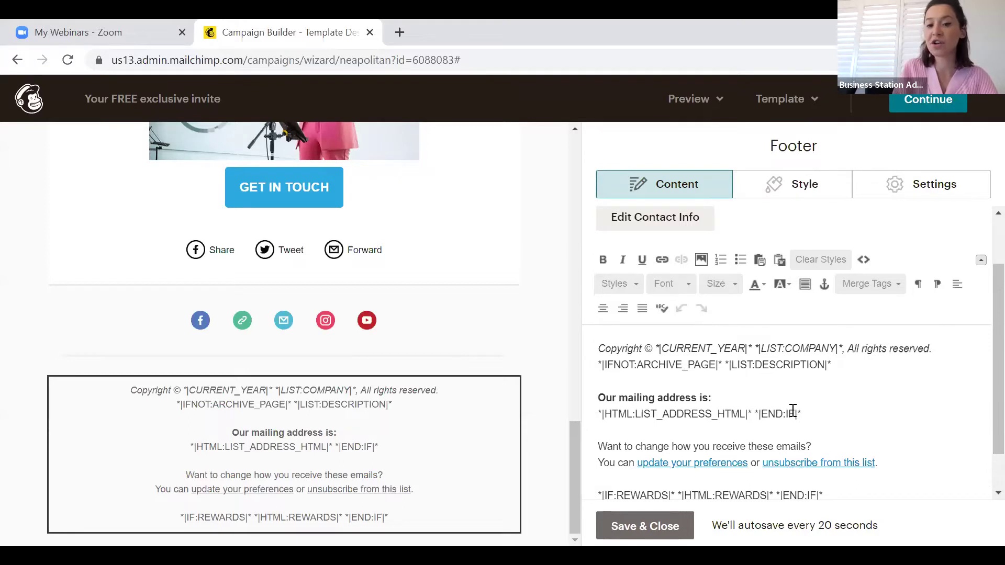
left_click_drag(795, 413, 623, 389)
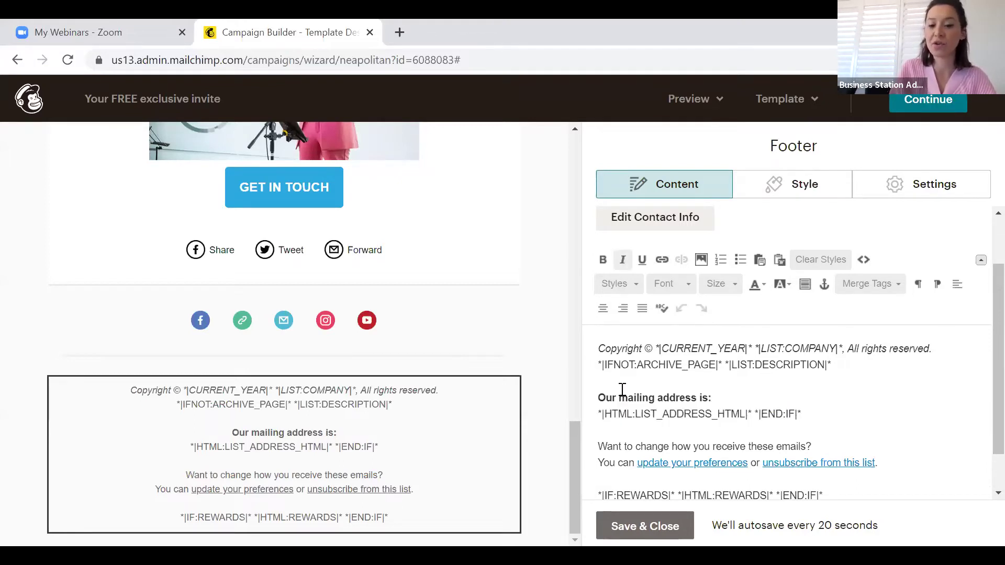
right_click(656, 394)
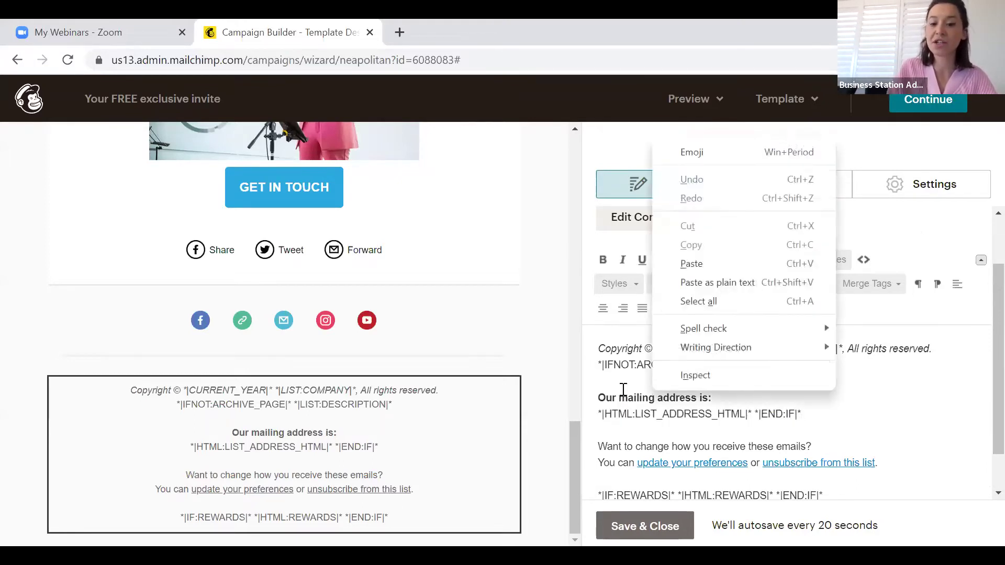
left_click_drag(623, 390, 824, 463)
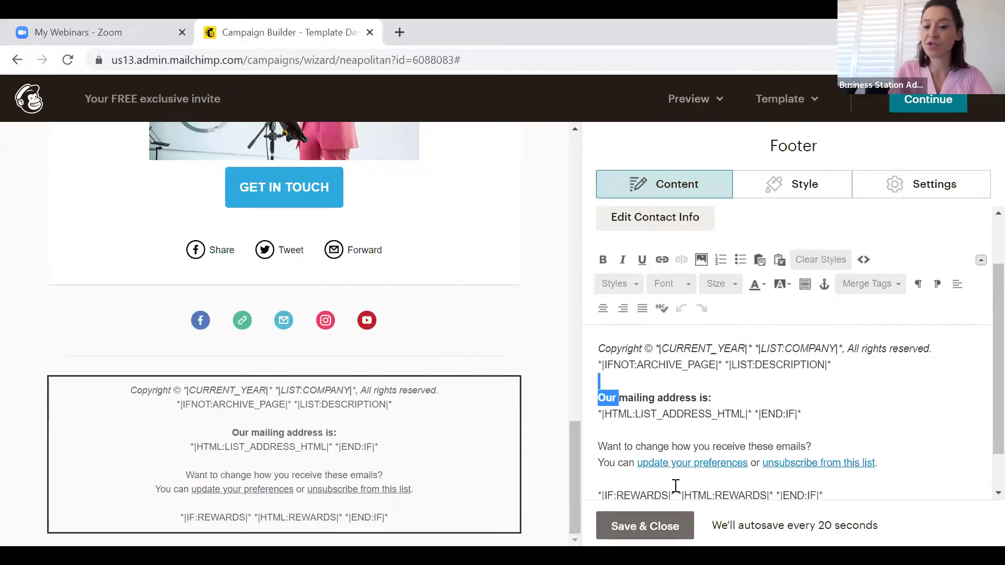
left_click(814, 412)
right_click(553, 407)
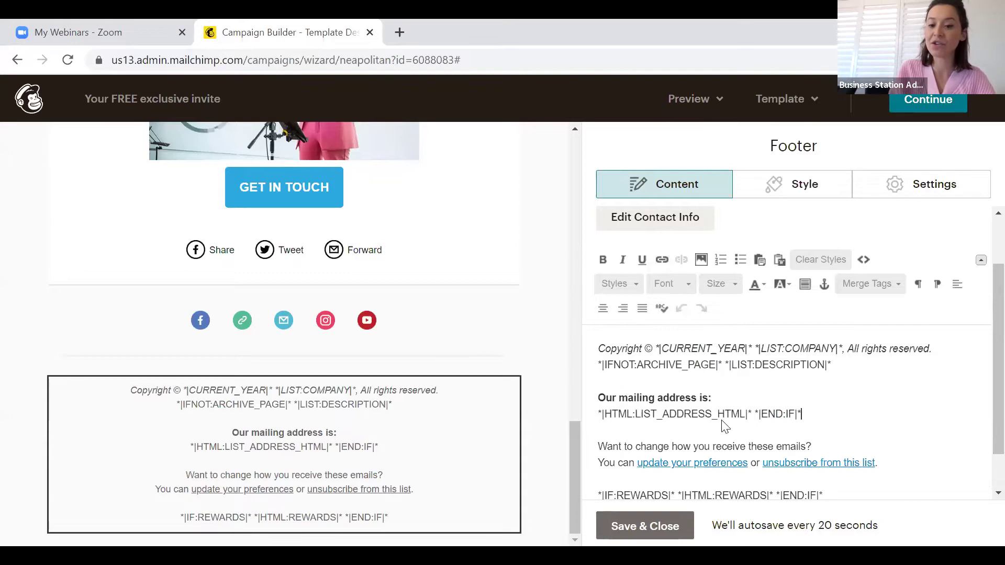
left_click(917, 434)
scroll(917, 433, "down", 1)
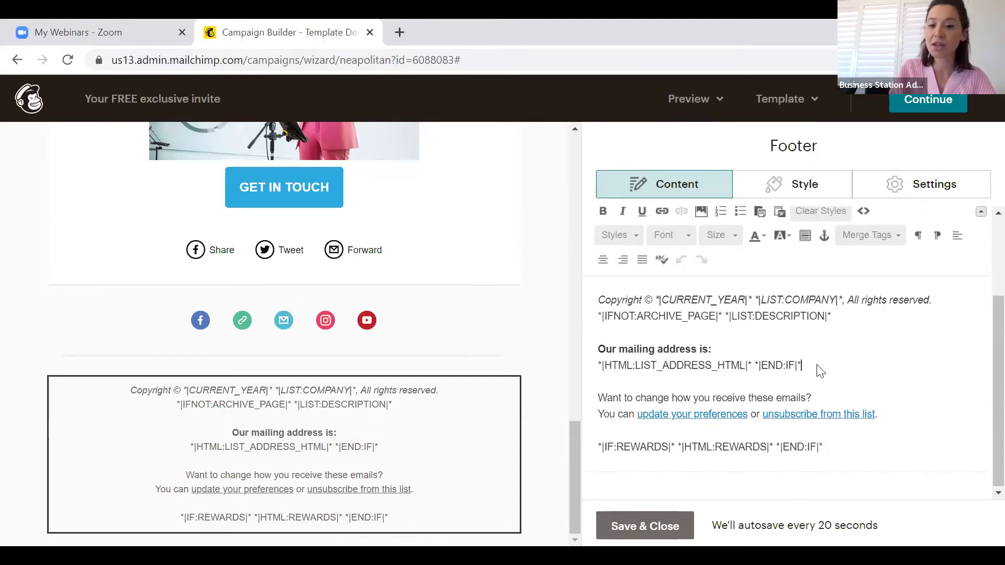
left_click_drag(819, 370, 630, 348)
key("BackSpace")
key("BackSpace")
key("BackSpace")
key("BackSpace")
key("BackSpace")
key("BackSpace")
key("BackSpace")
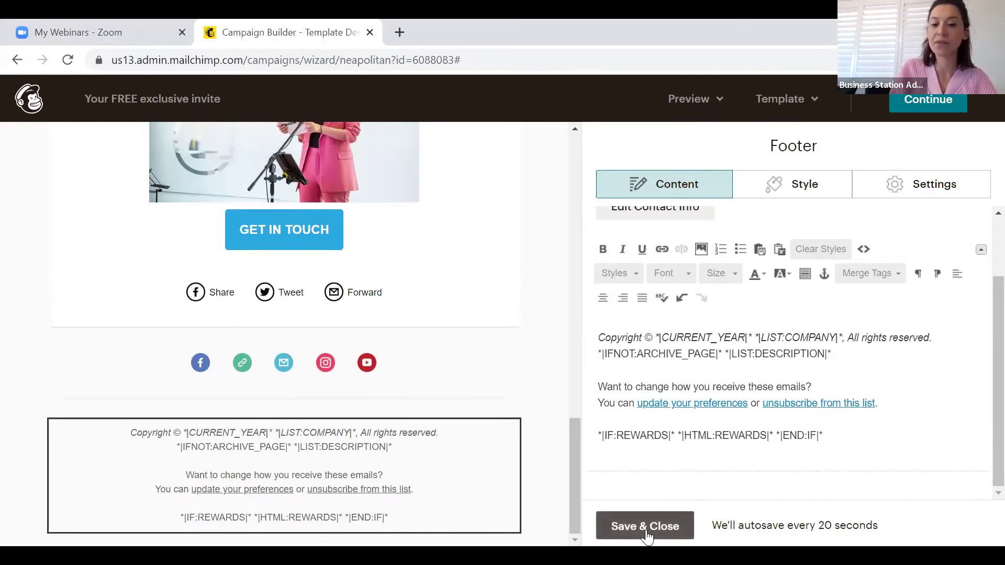
left_click(646, 528)
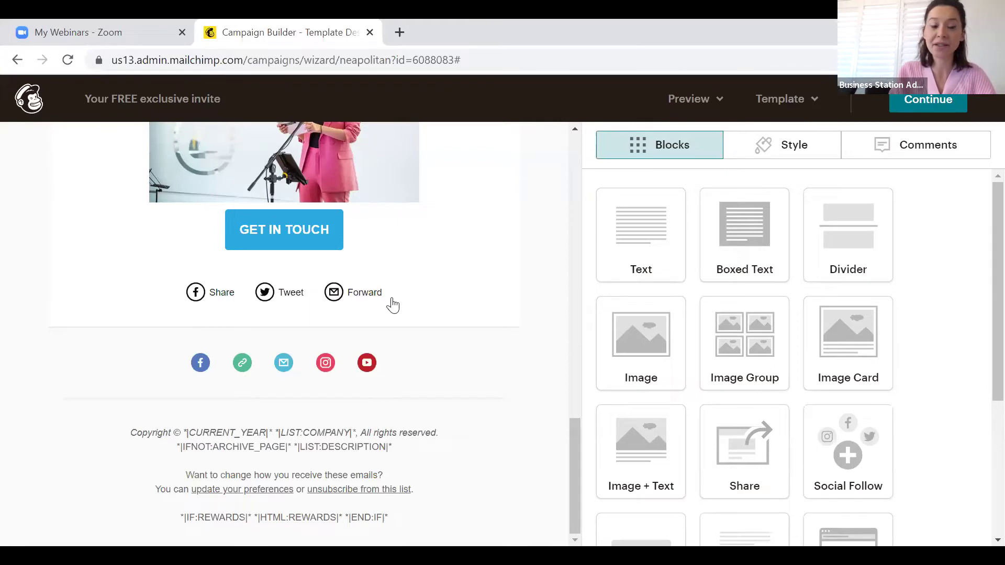
mouse_move(489, 435)
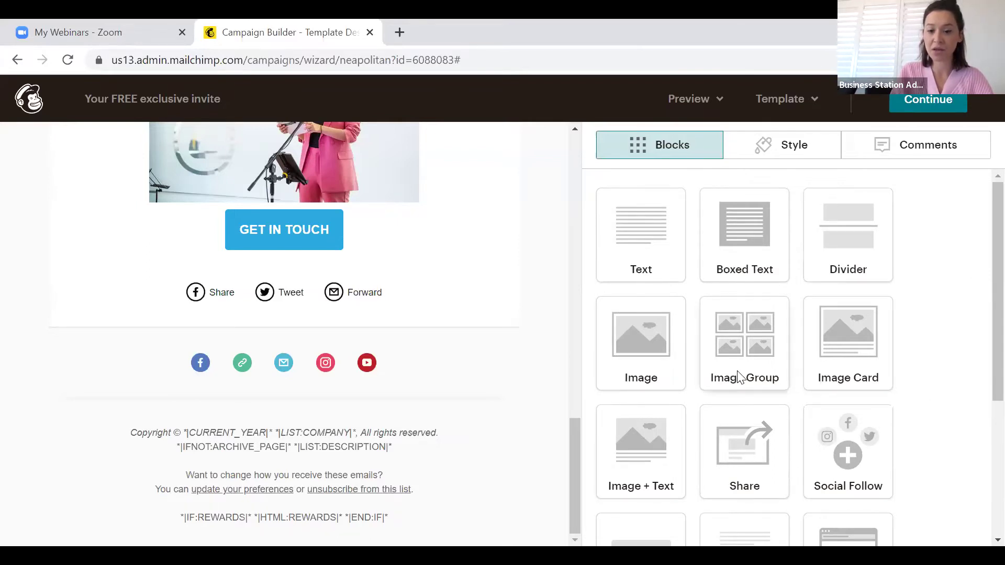
scroll(931, 392, "down", 4)
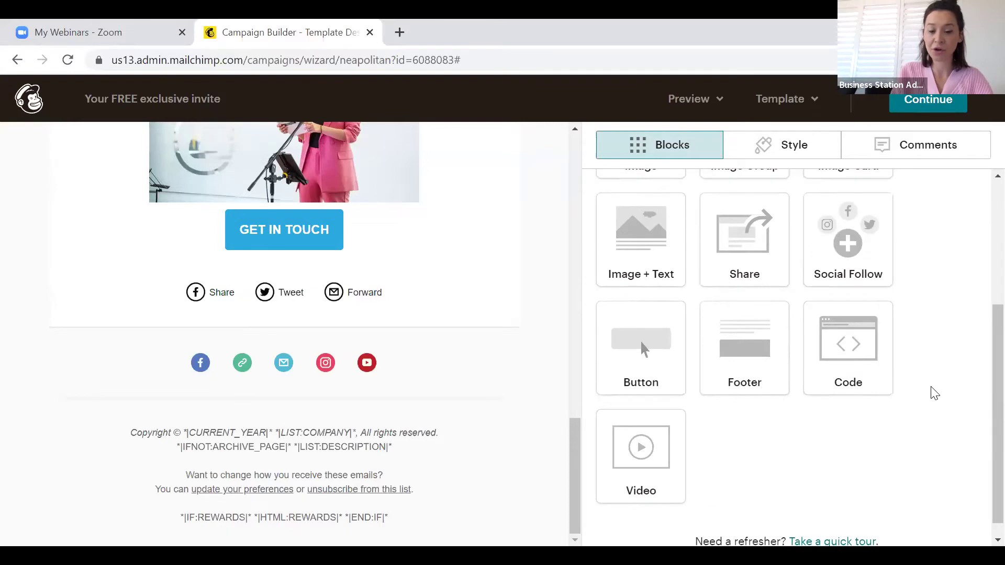
scroll(932, 393, "up", 4)
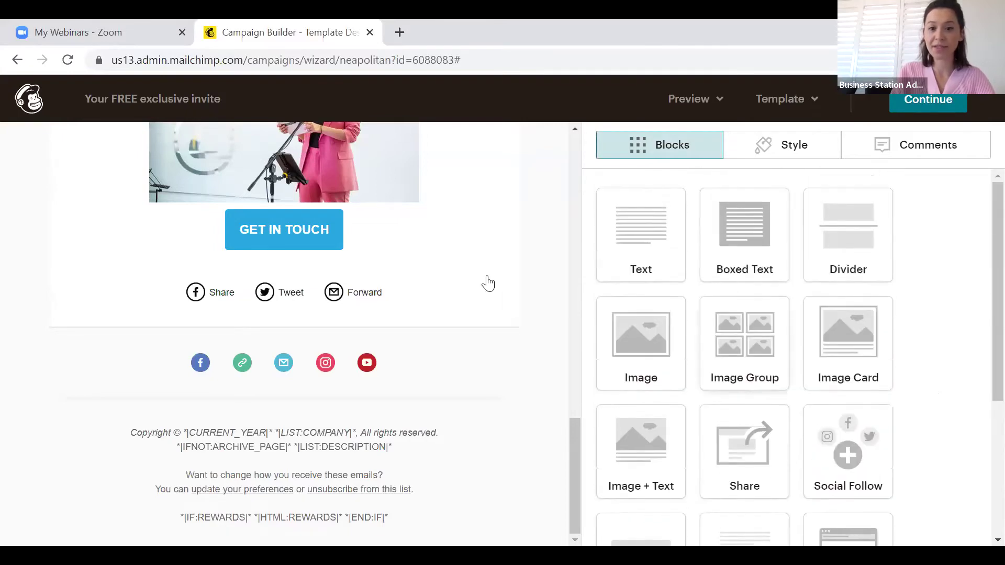
scroll(488, 283, "up", 20)
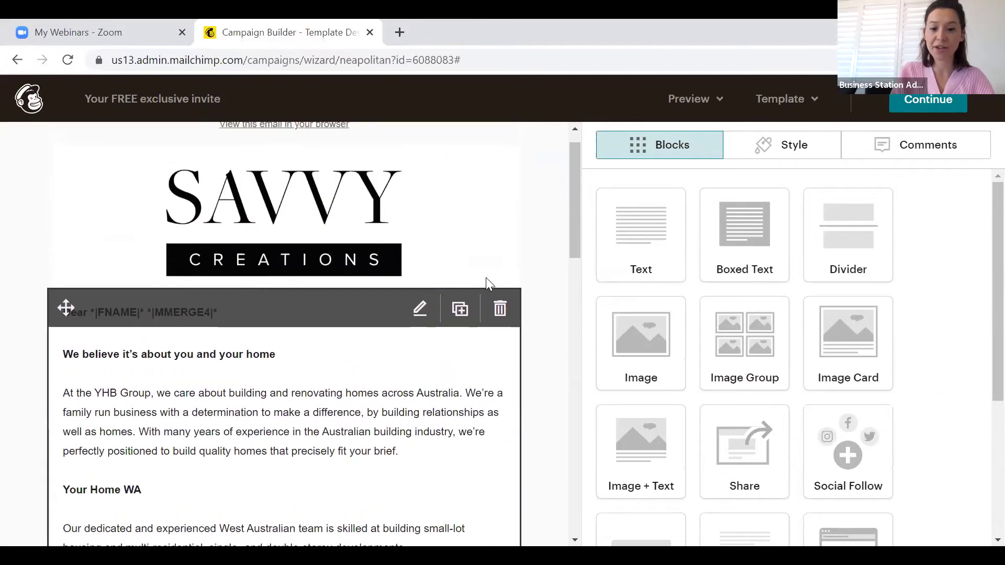
left_click_drag(720, 368, 253, 315)
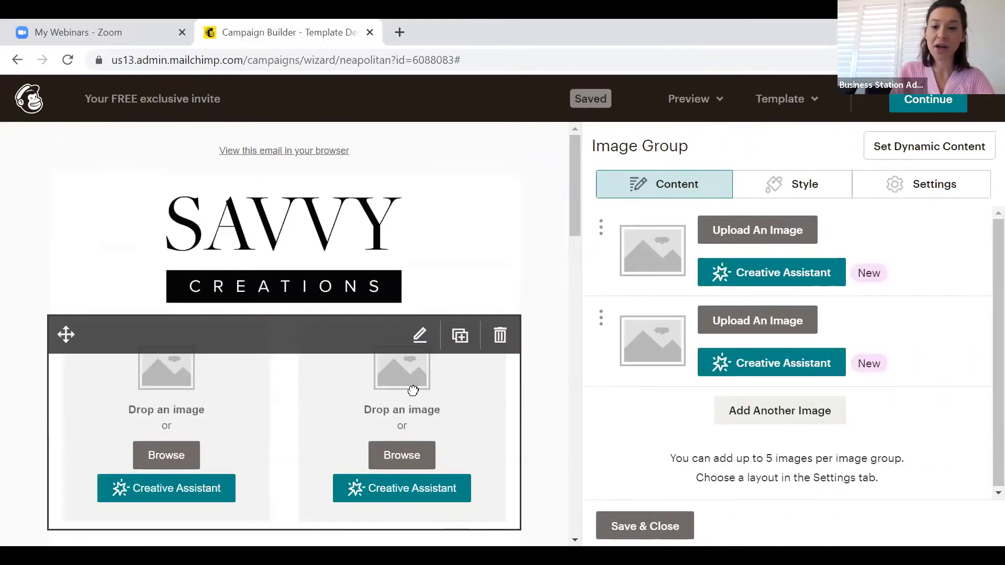
left_click(767, 422)
scroll(958, 424, "down", 2)
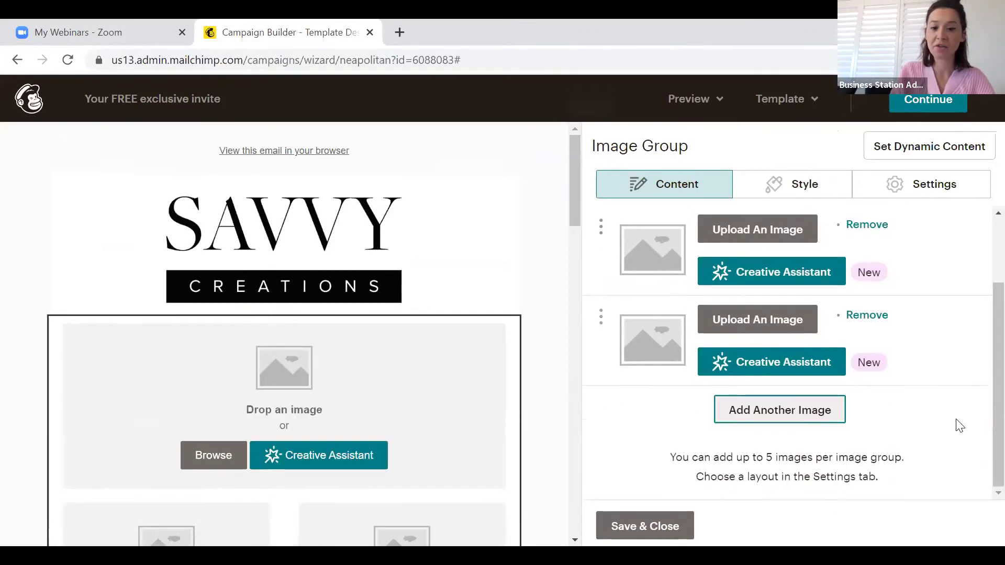
left_click(819, 414)
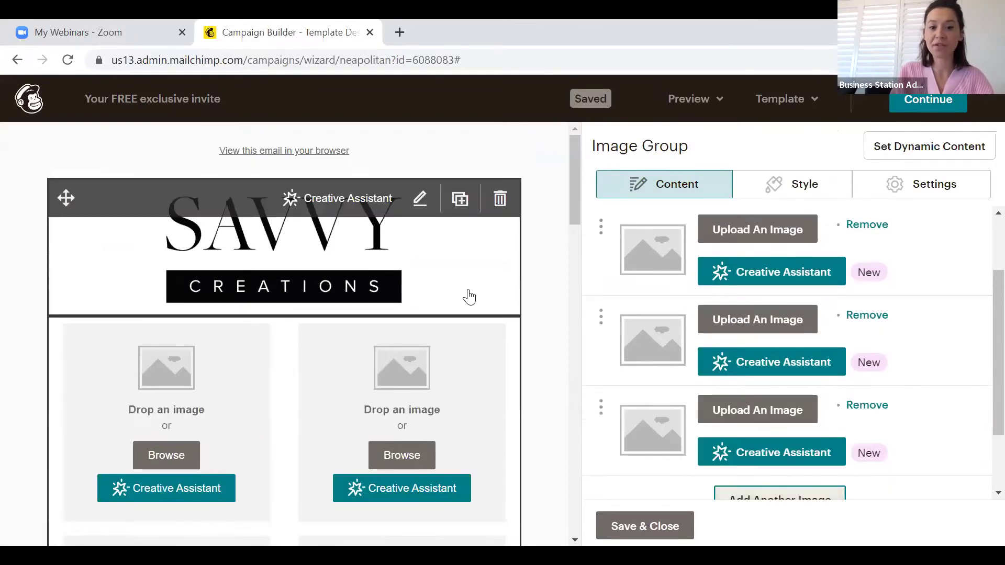
scroll(466, 294, "down", 7)
scroll(147, 255, "up", 3)
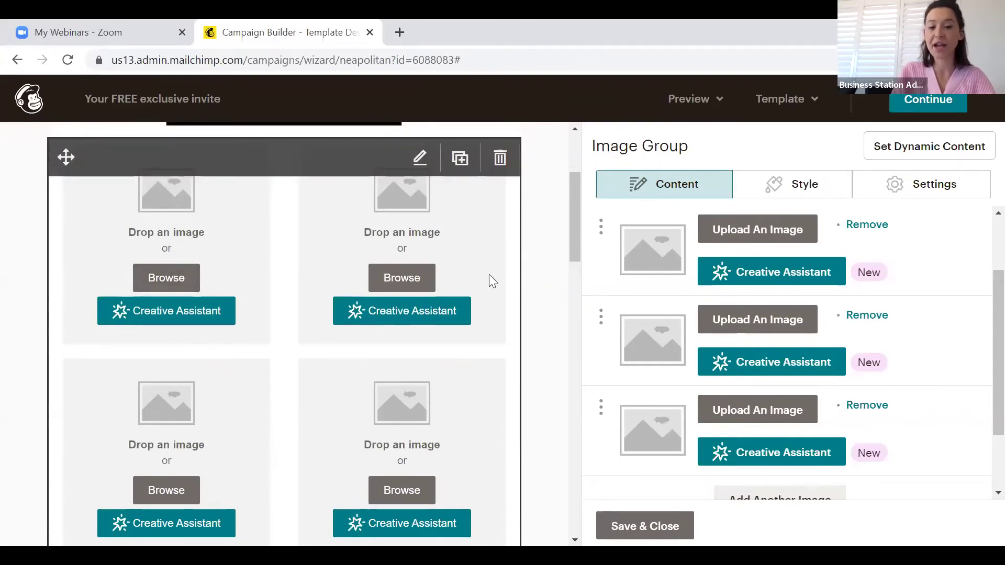
left_click(502, 158)
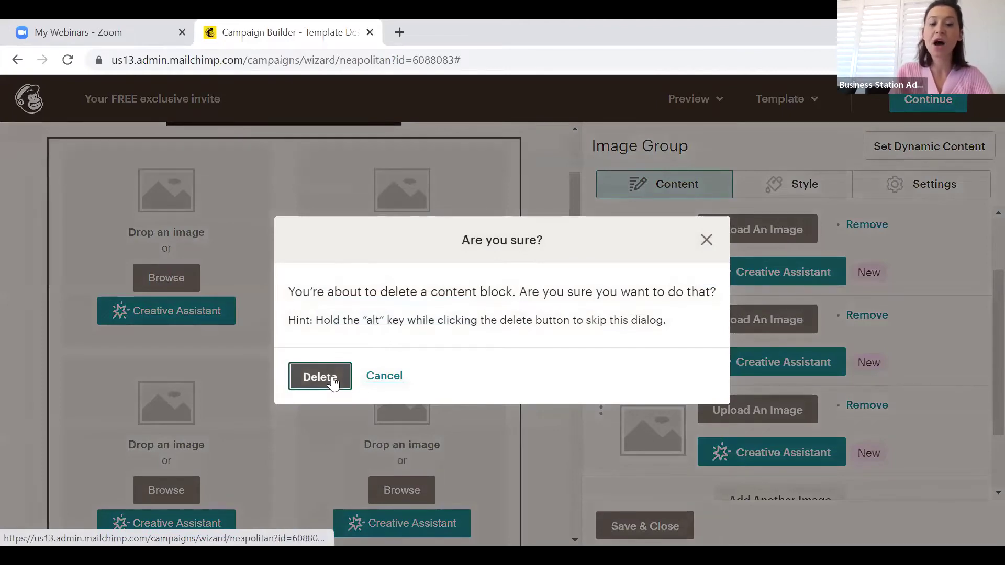
left_click(332, 377)
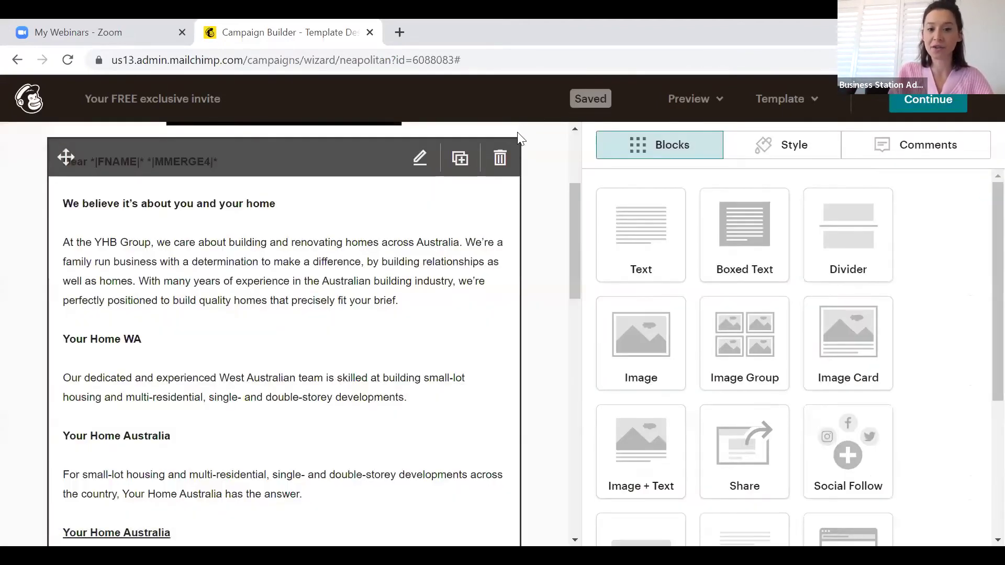
left_click(498, 159)
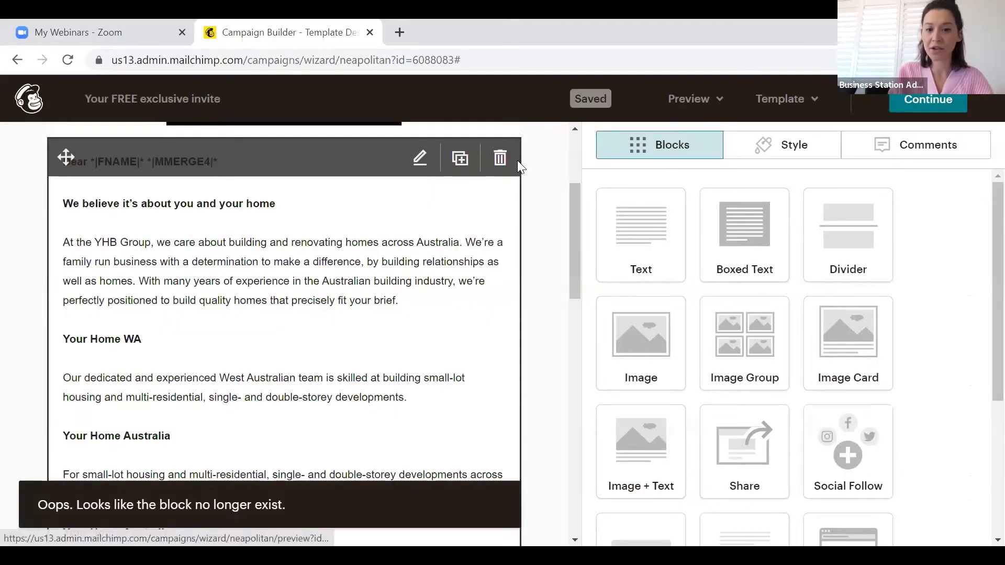
left_click(502, 159)
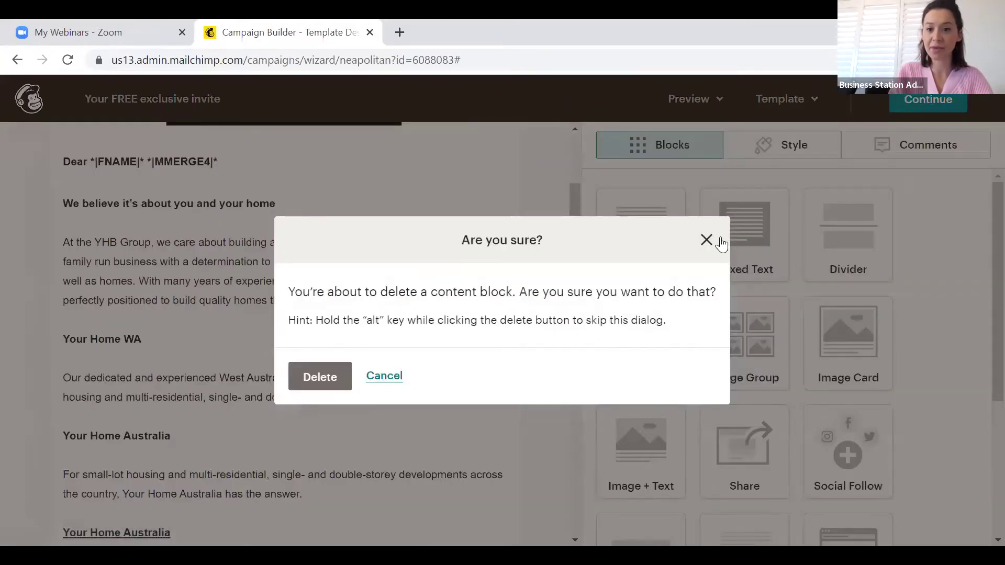
left_click(719, 236)
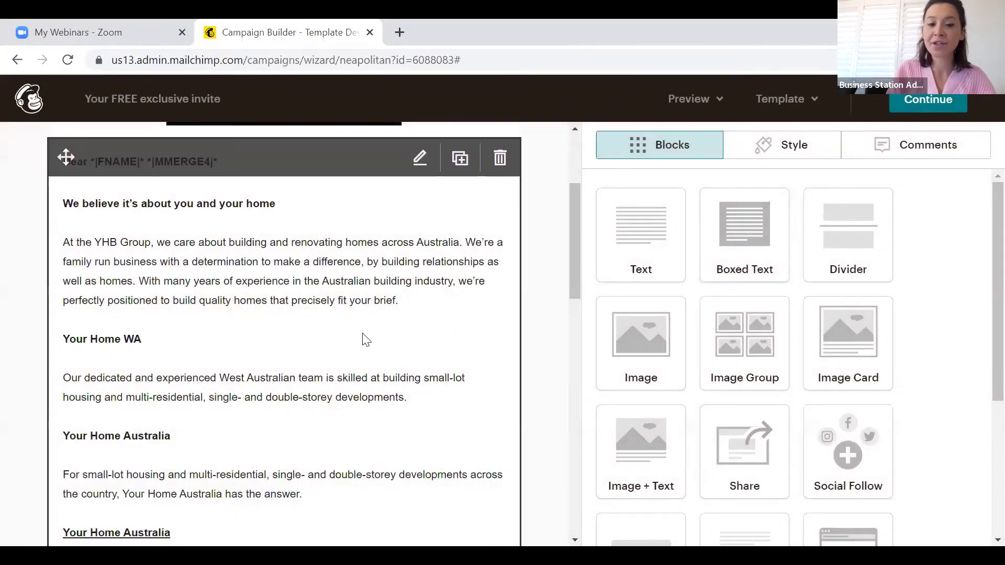
scroll(362, 340, "up", 3)
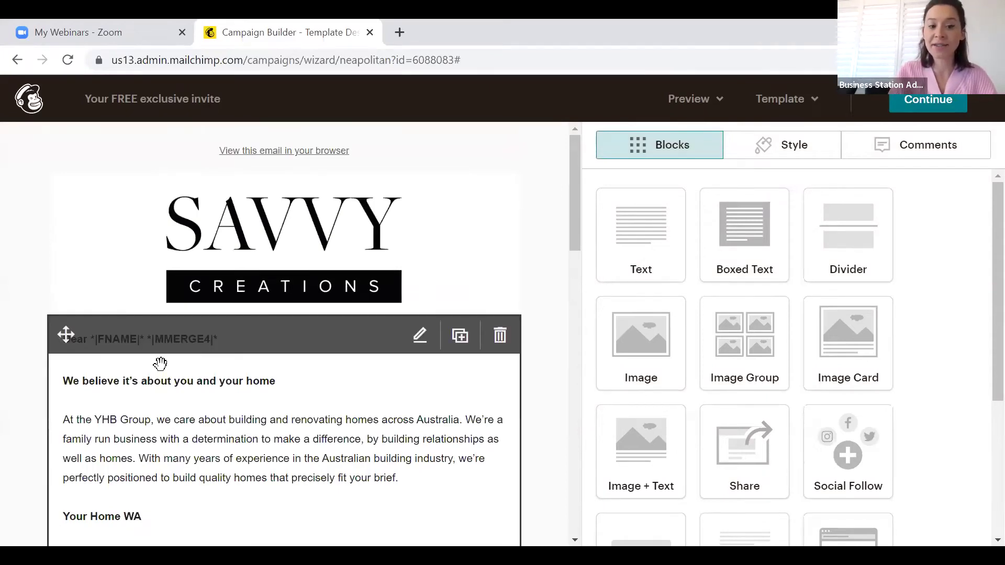
scroll(160, 364, "down", 15)
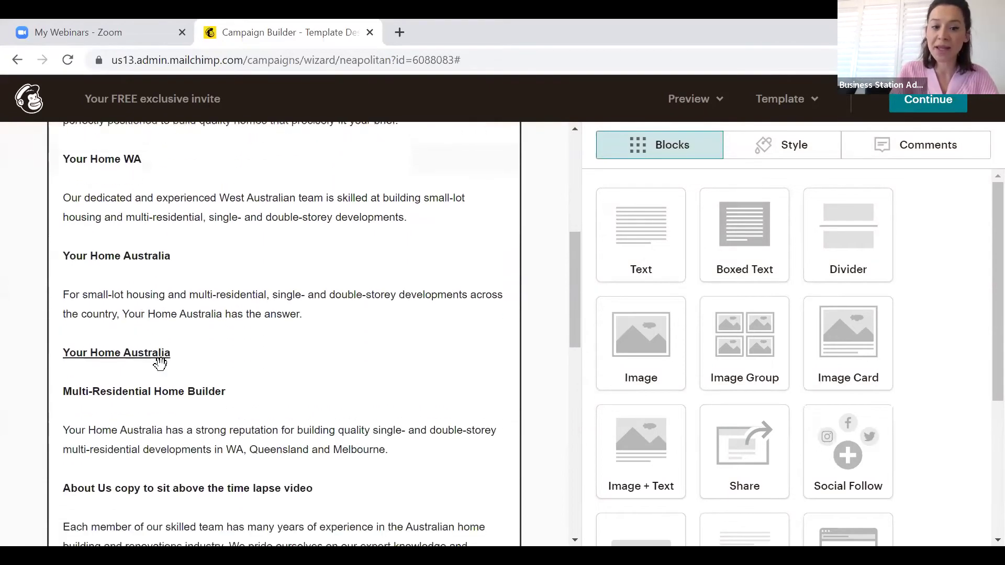
scroll(406, 370, "down", 2)
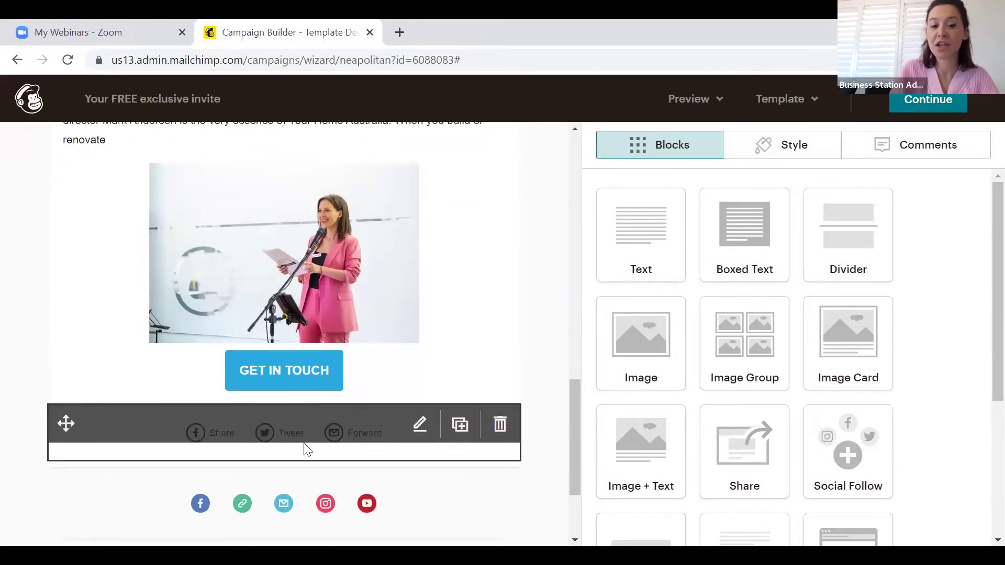
scroll(304, 446, "down", 3)
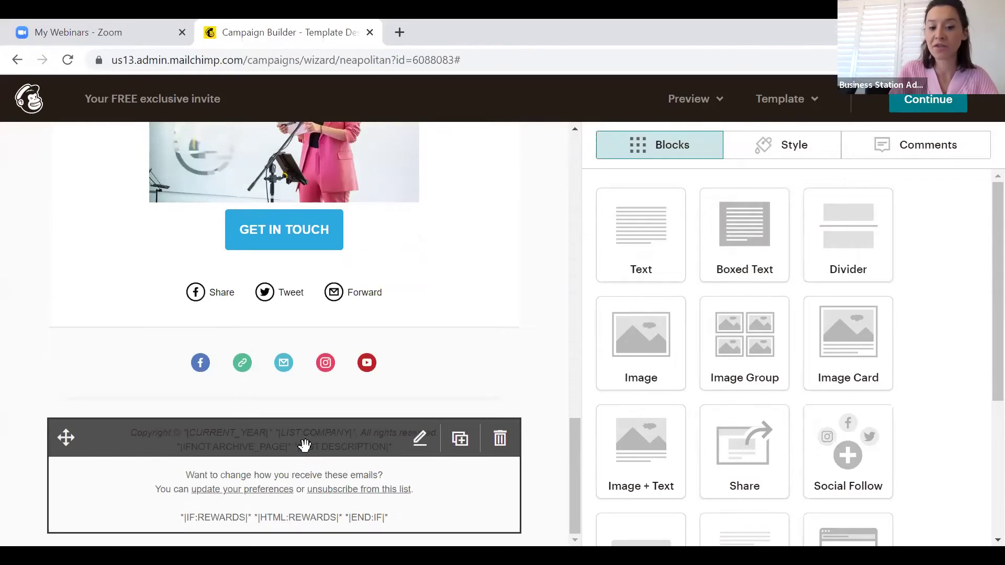
scroll(325, 285, "up", 15)
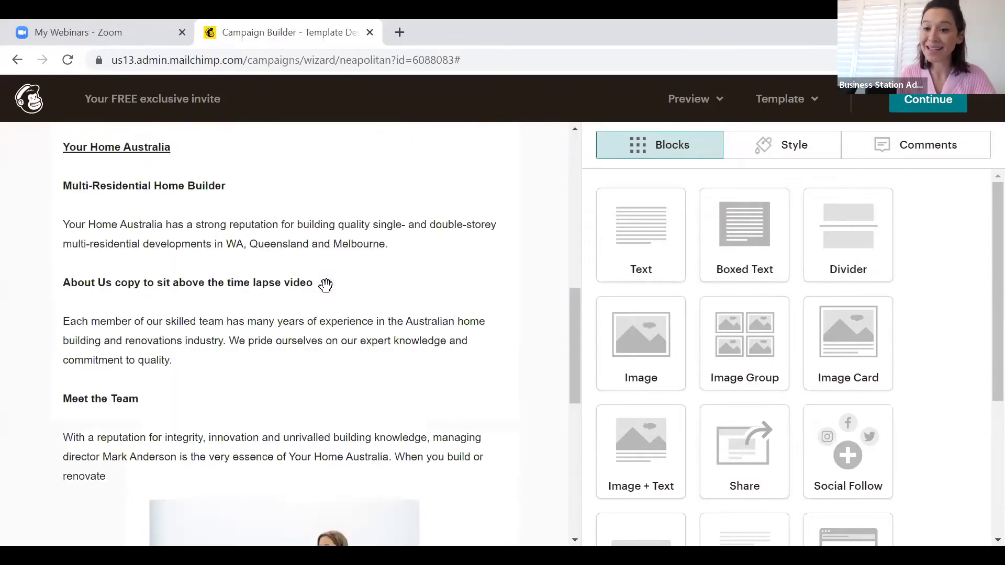
mouse_move(326, 287)
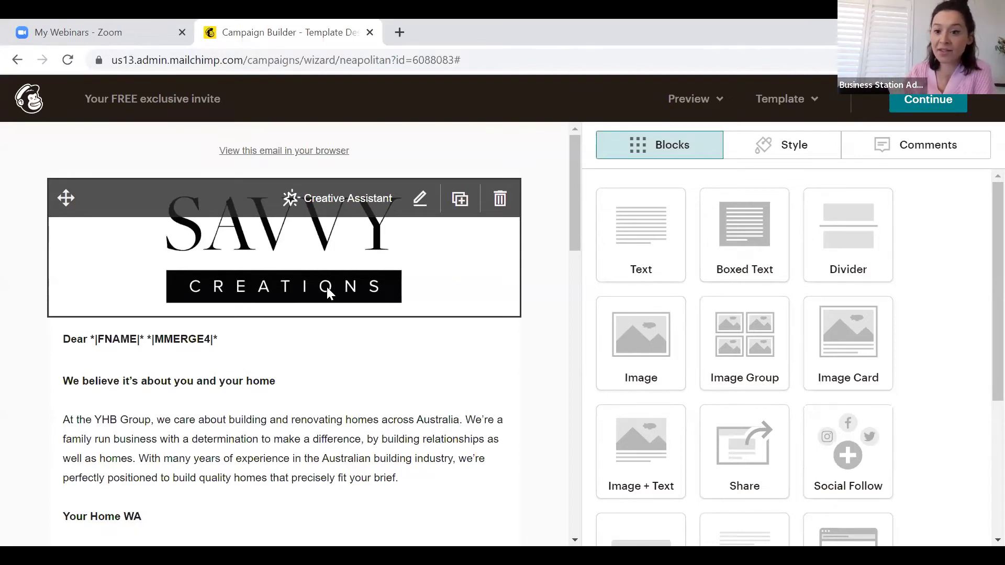
right_click(518, 378)
left_click(954, 267)
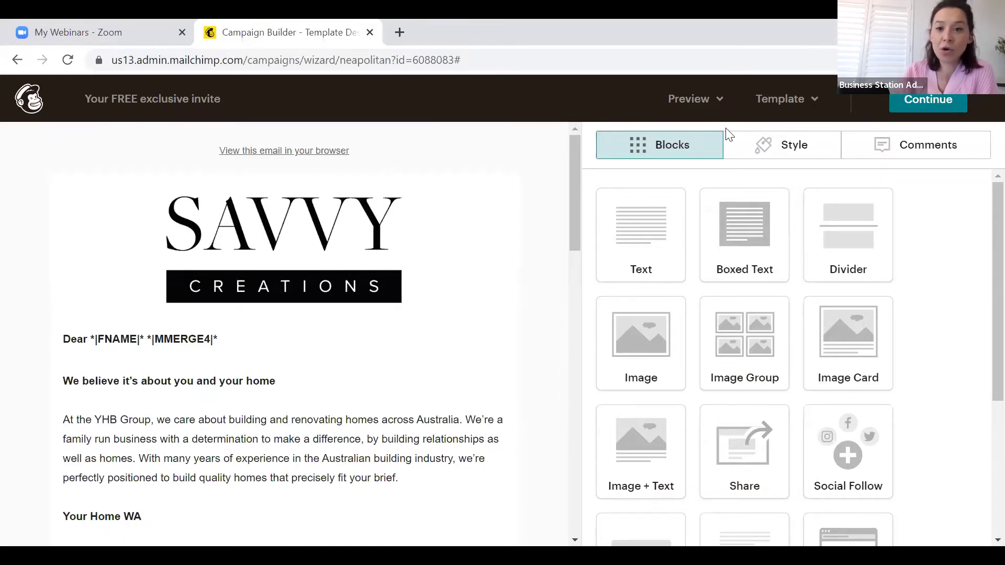
left_click(691, 102)
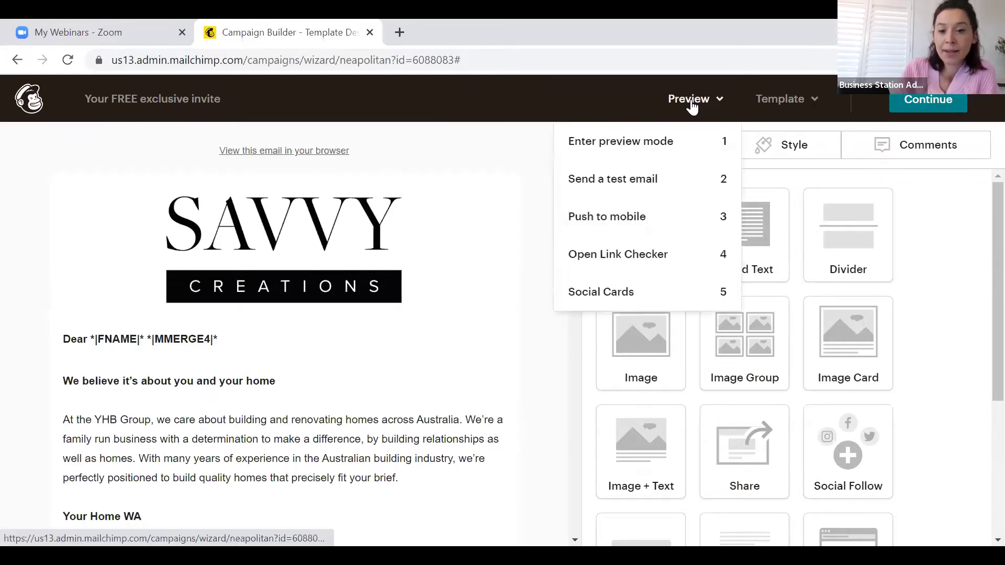
left_click(676, 133)
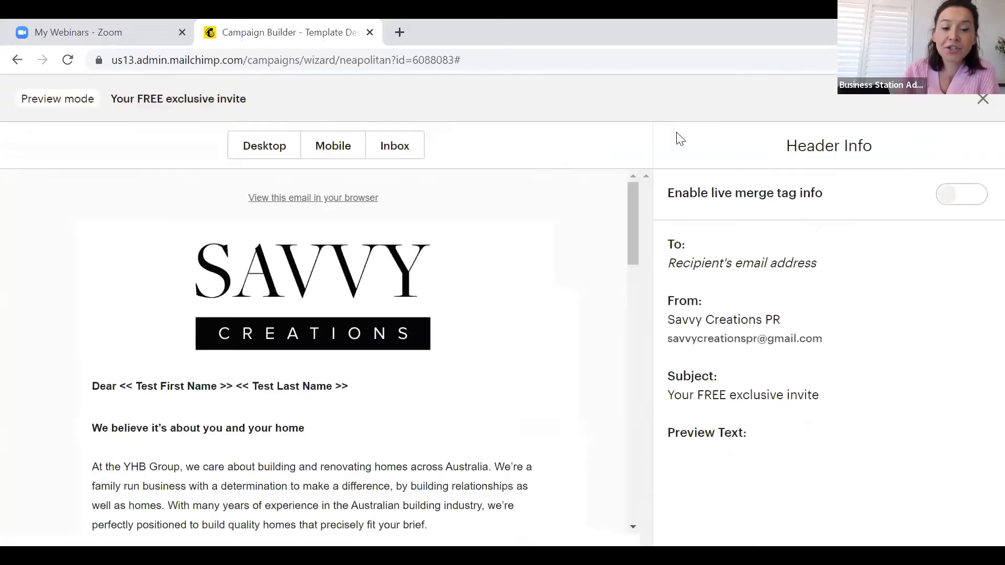
scroll(471, 274, "down", 1)
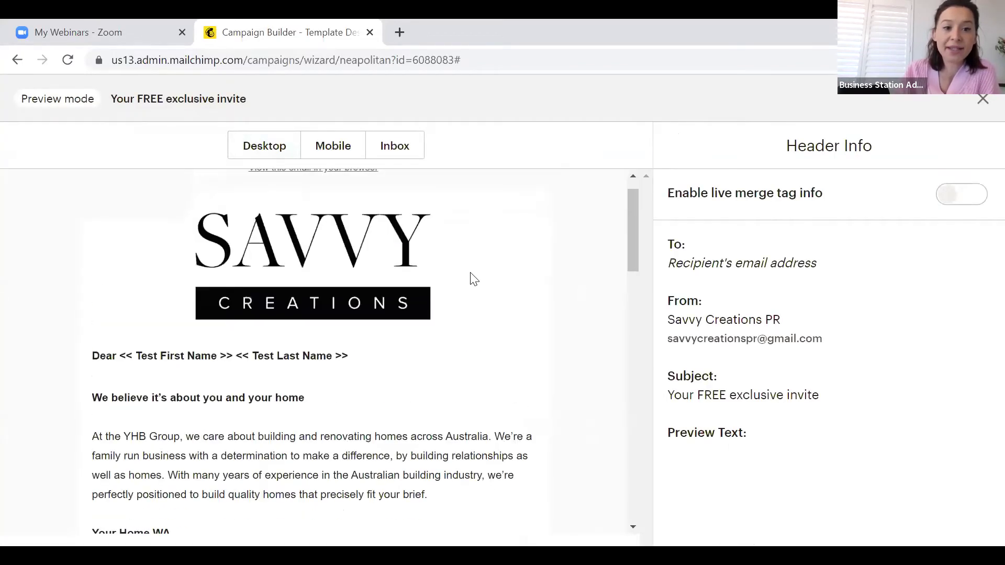
scroll(471, 273, "up", 1)
left_click(276, 156)
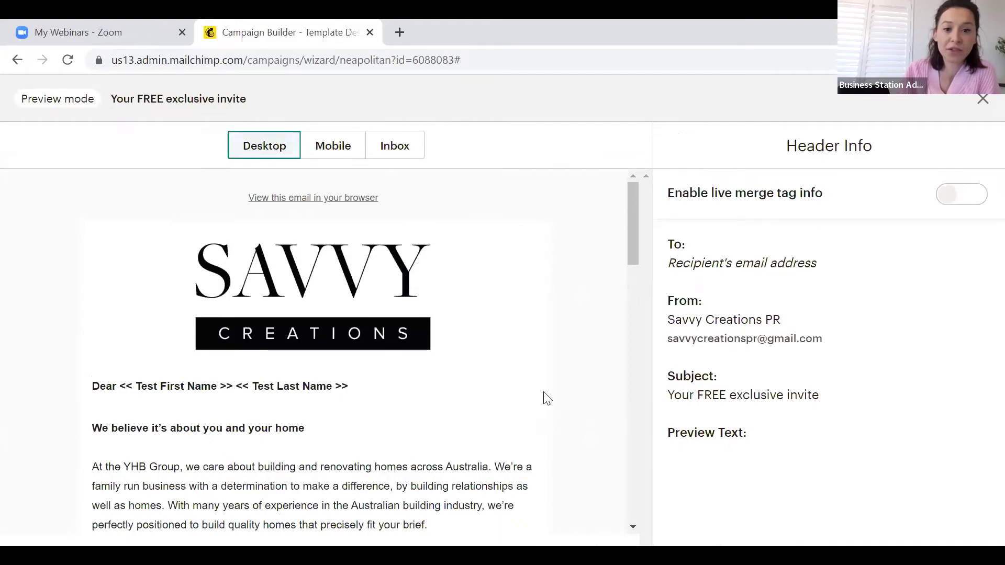
scroll(545, 399, "down", 4)
scroll(544, 400, "down", 15)
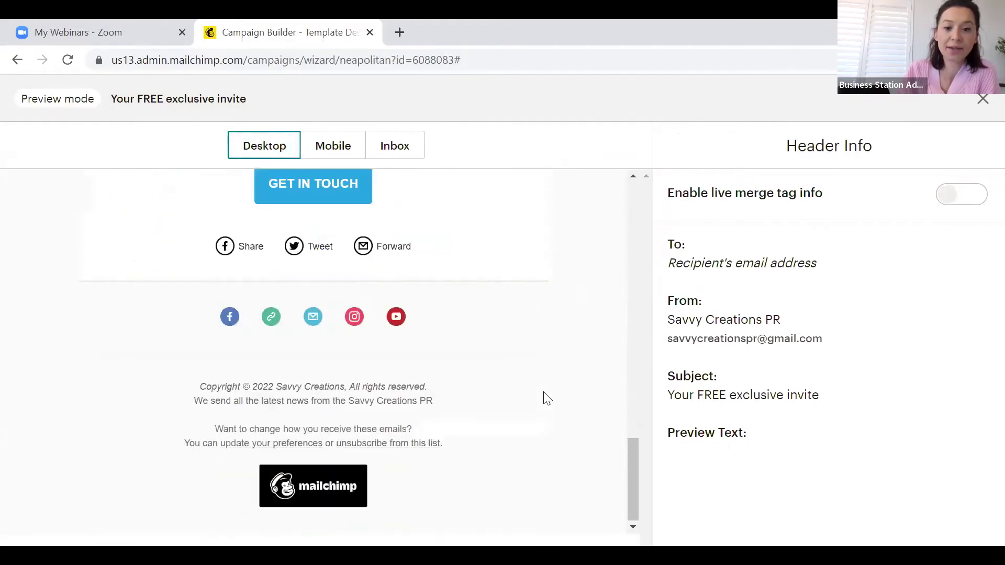
scroll(547, 399, "up", 20)
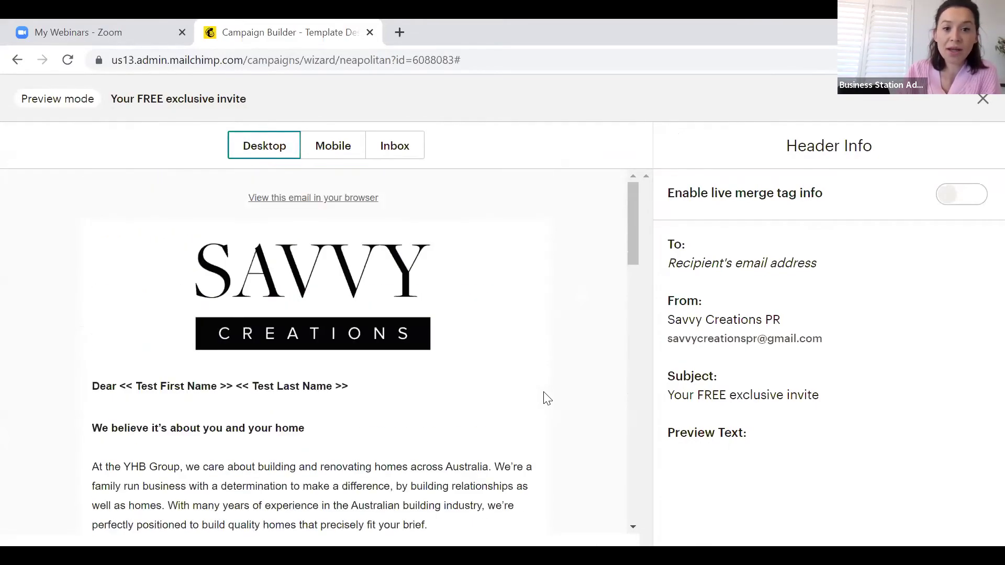
left_click(331, 156)
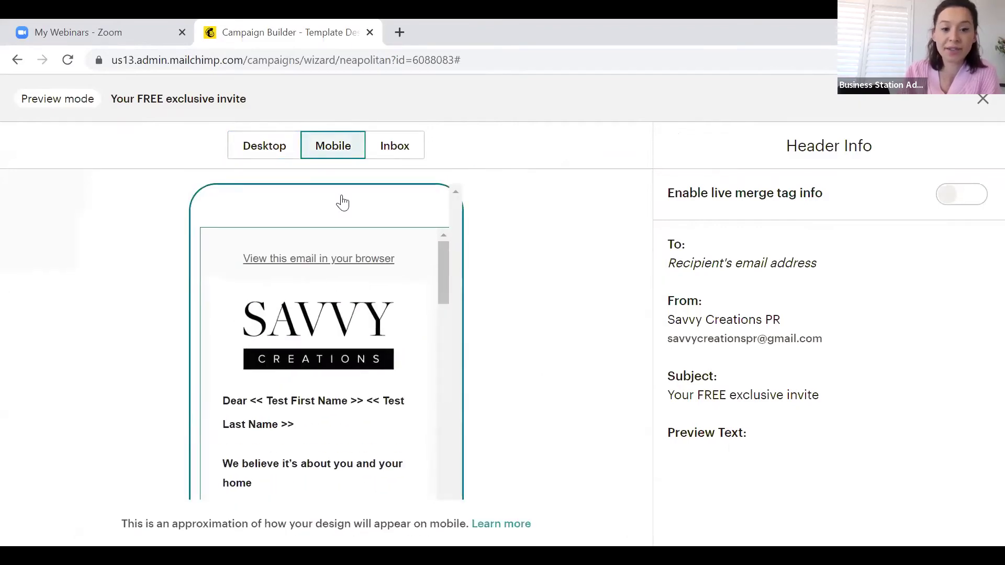
scroll(316, 450, "down", 3)
scroll(315, 445, "up", 3)
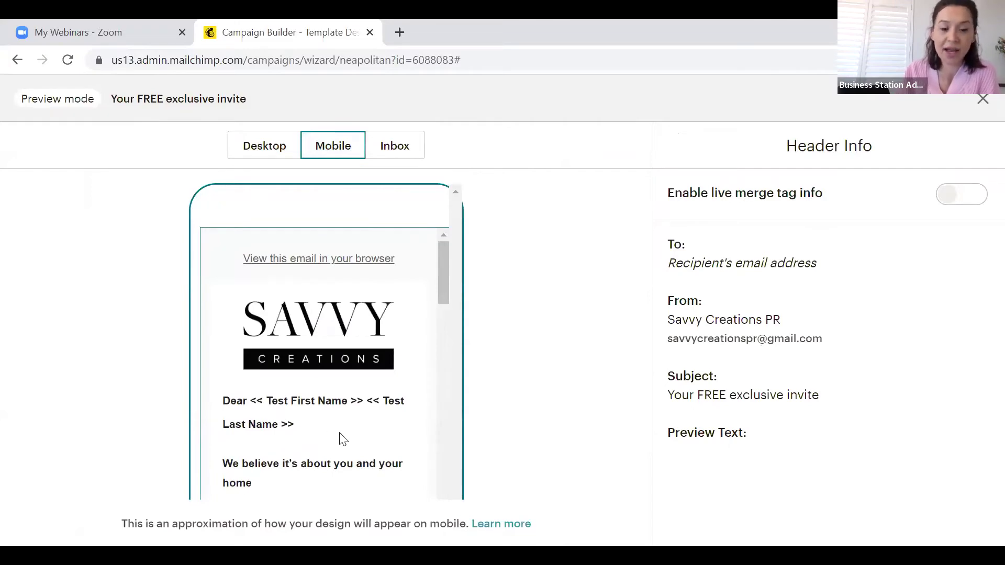
scroll(341, 437, "down", 15)
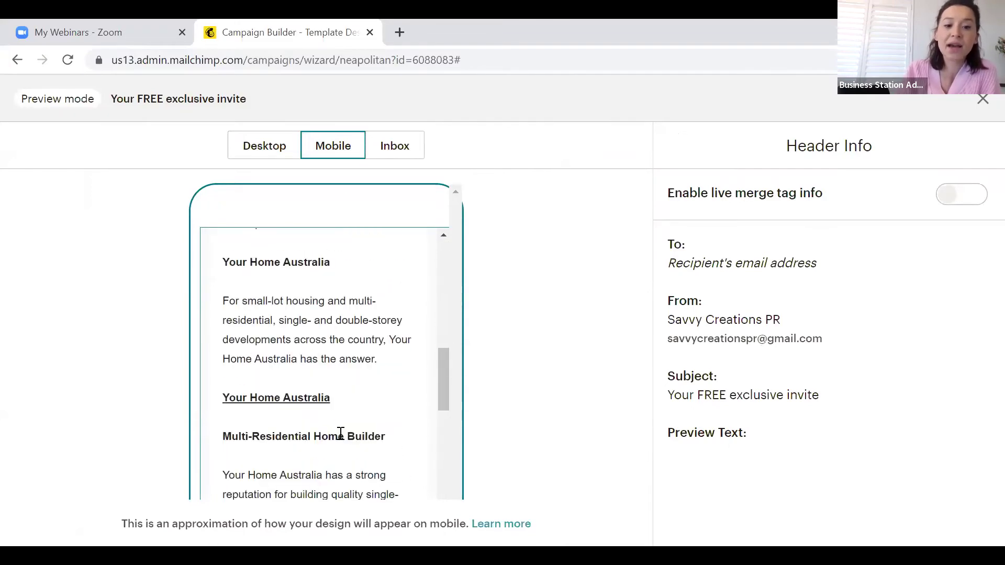
scroll(340, 433, "down", 15)
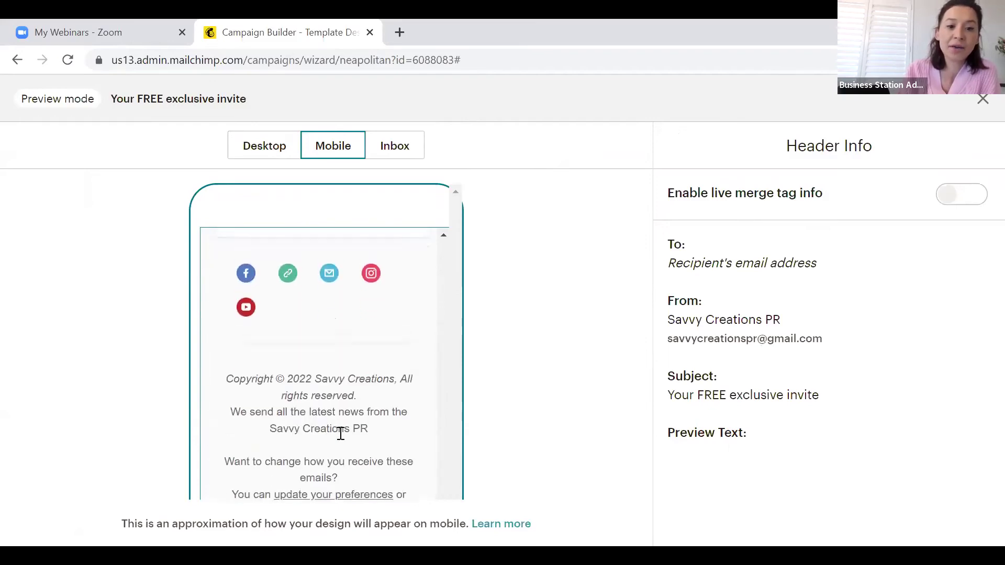
scroll(340, 434, "up", 10)
scroll(340, 434, "up", 15)
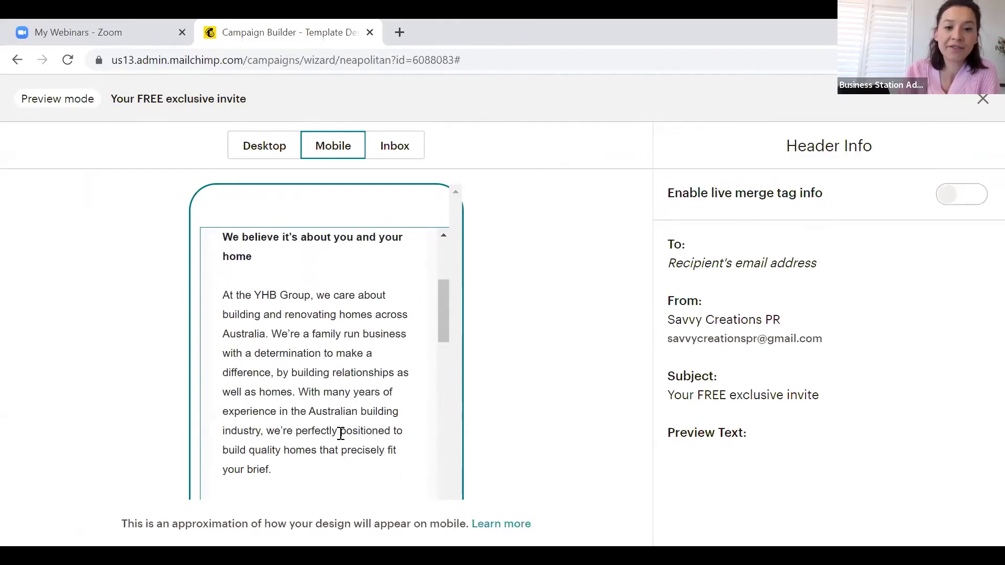
left_click(401, 157)
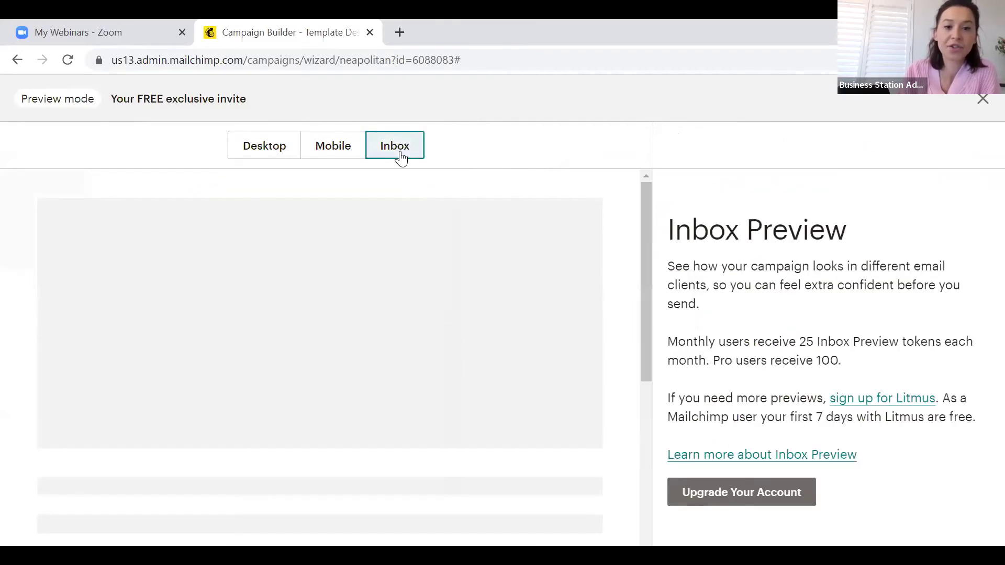
left_click(260, 152)
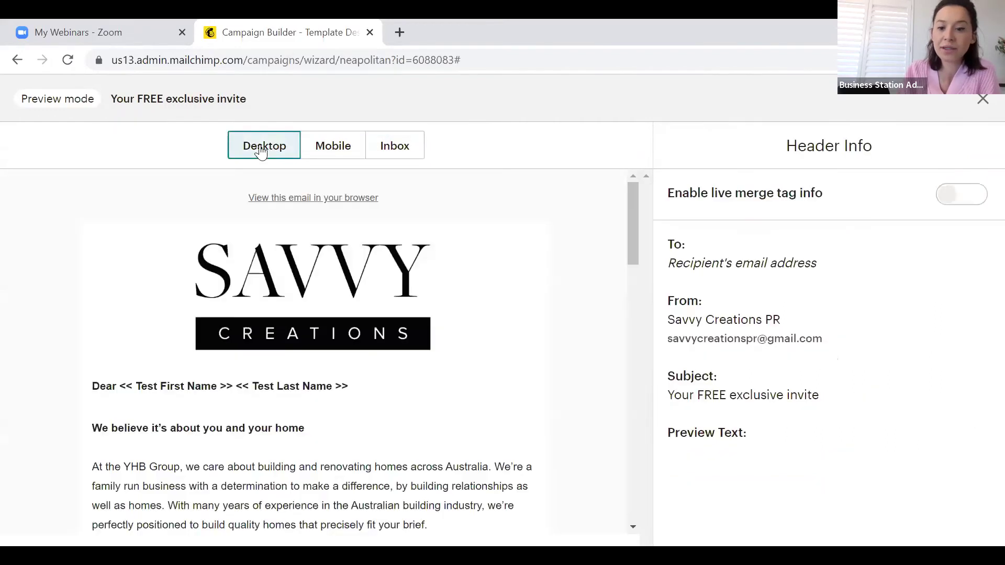
left_click(398, 158)
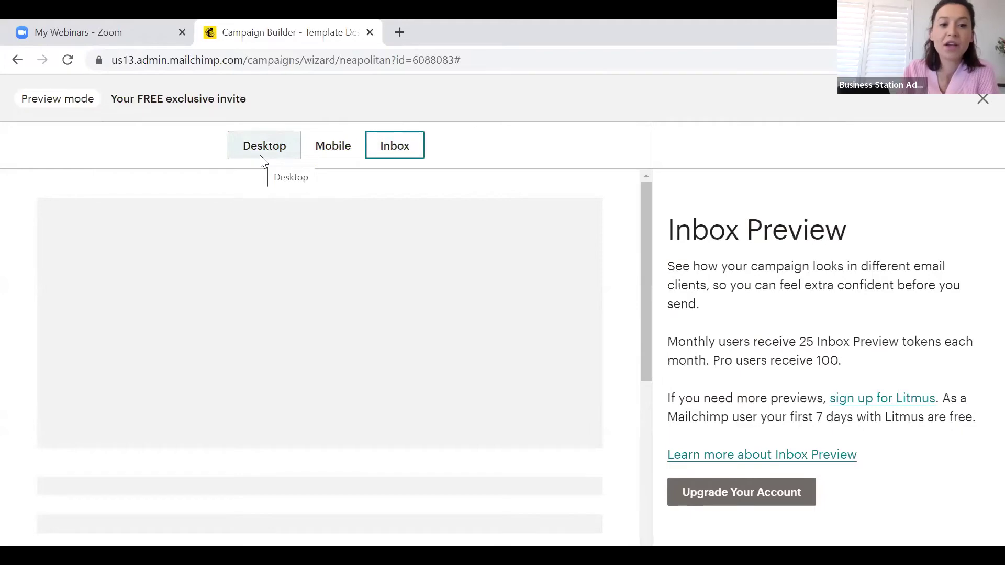
left_click(260, 156)
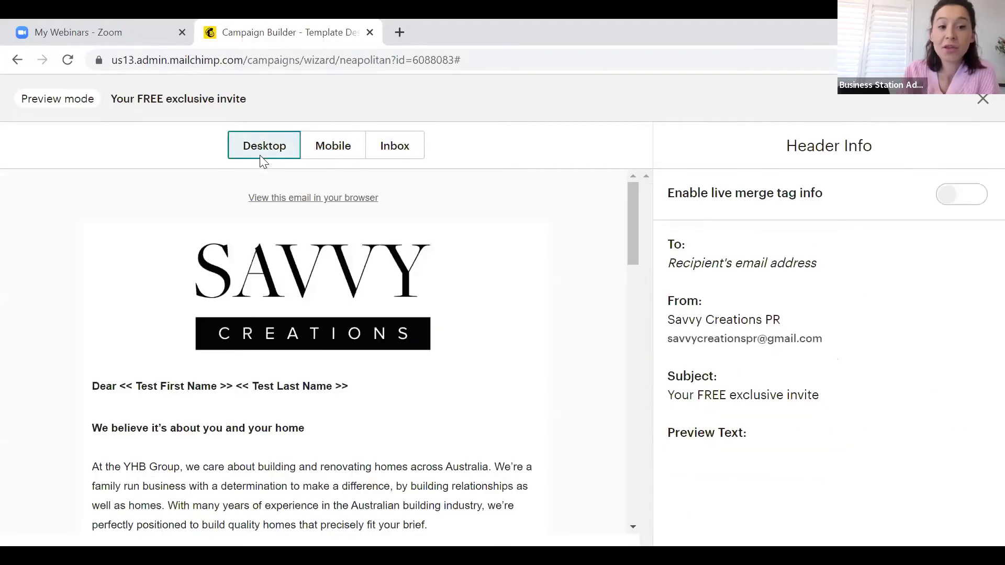
left_click(983, 99)
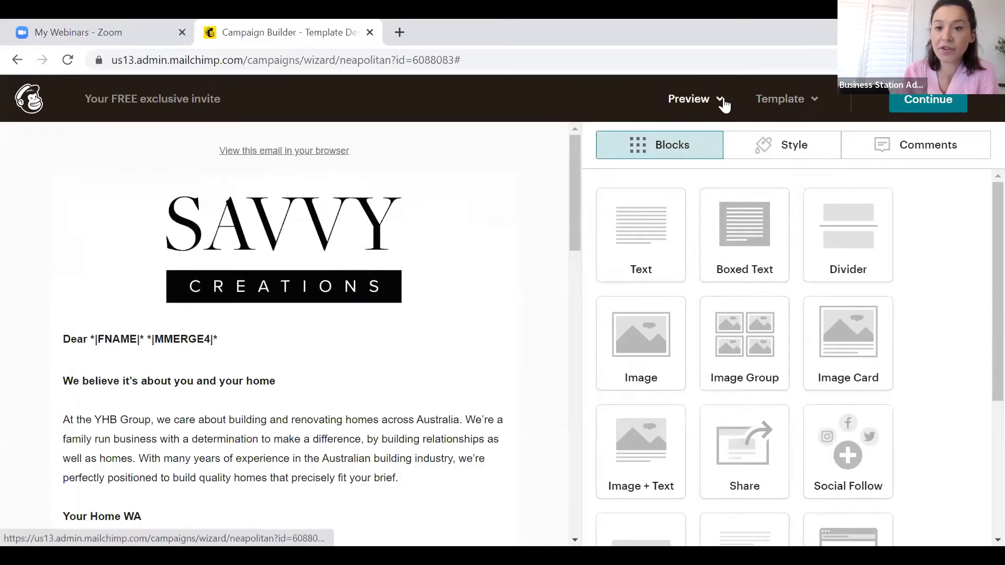
Send a test email to the business Gmail address chosen from the suggestion
left_click(722, 102)
left_click(673, 177)
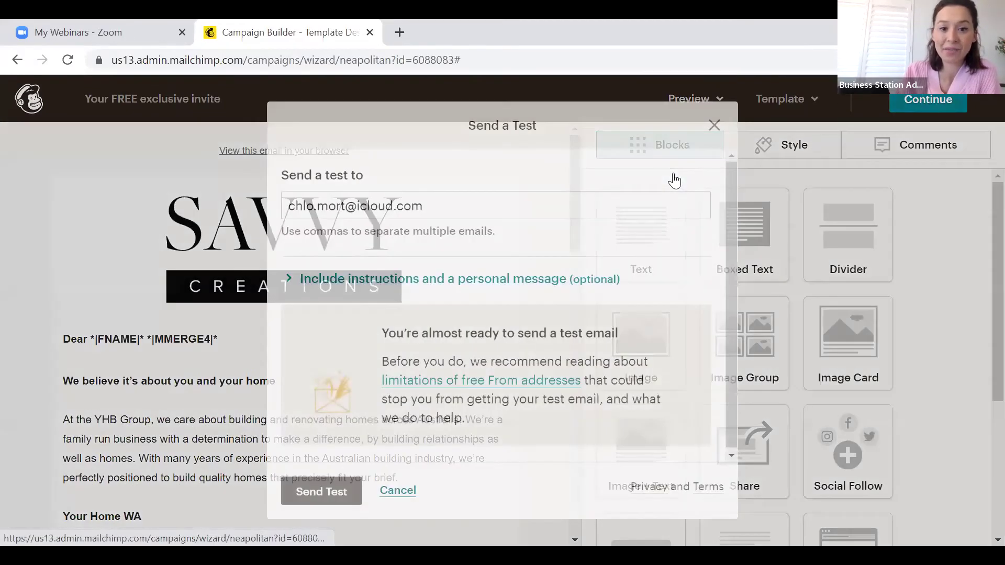
triple_click(454, 207)
key("BackSpace")
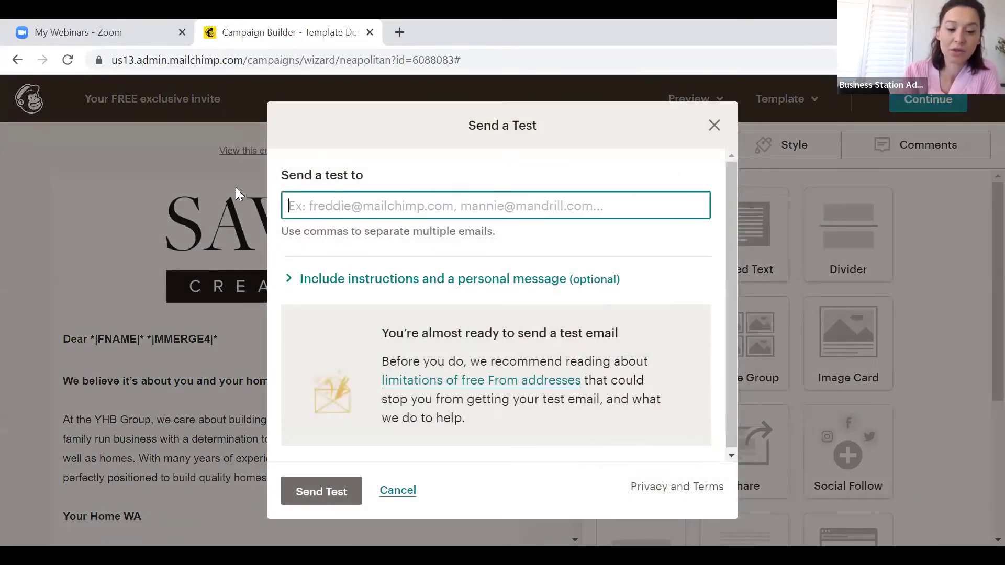
type("savv")
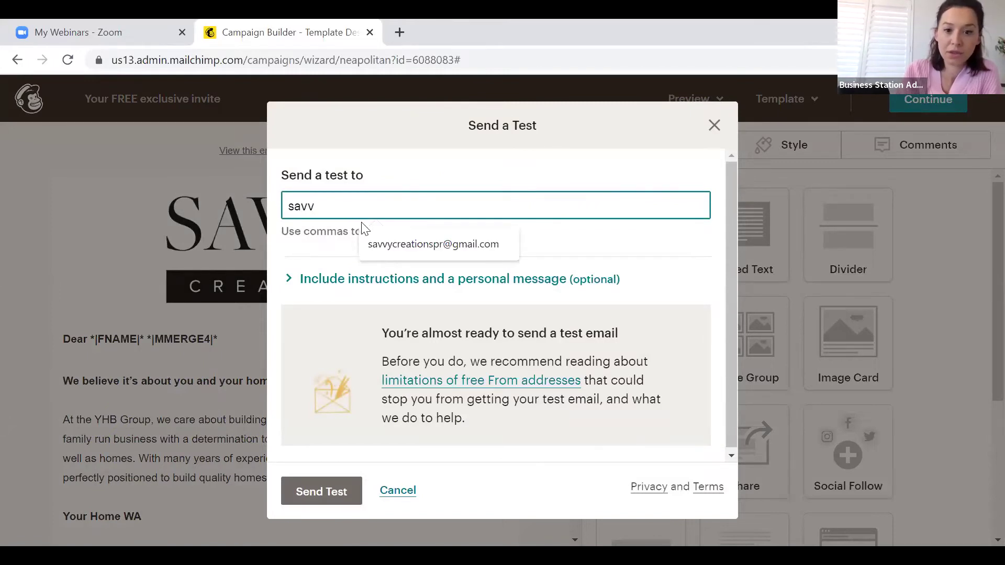
left_click(413, 248)
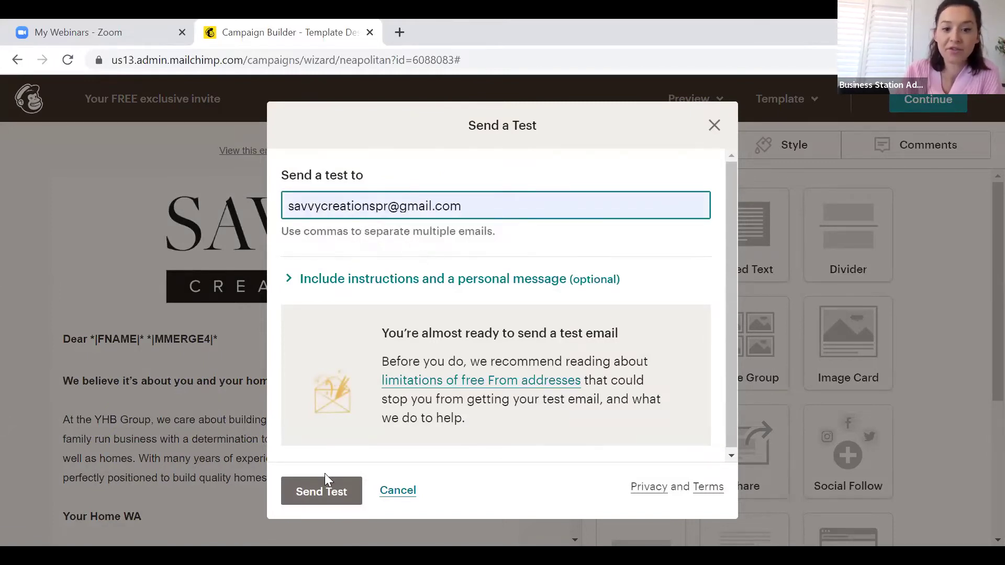
left_click(314, 494)
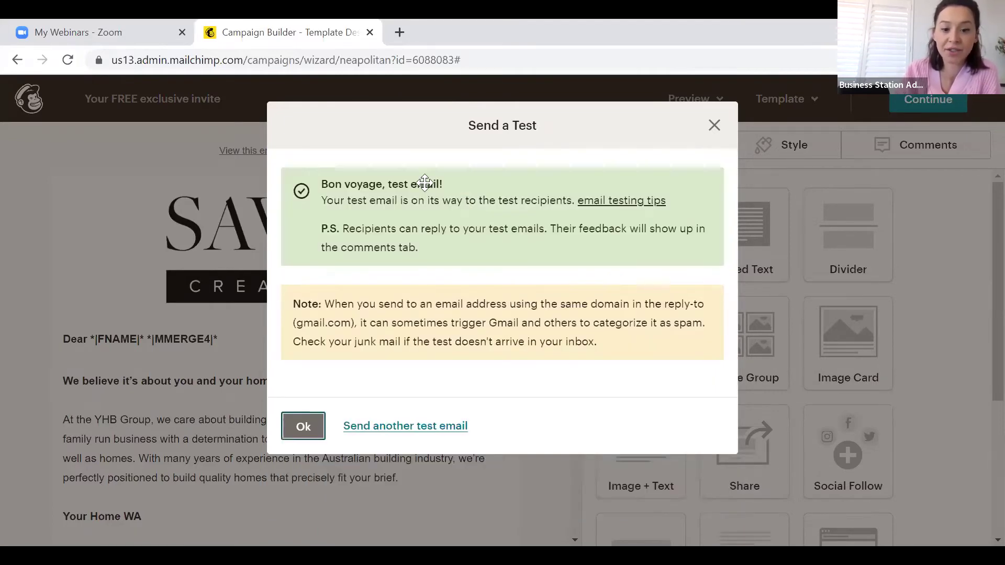
key("ctrl+t")
Open Gmail, reload the inbox, and check the Promotions category for the test email
type("gm")
key("Return")
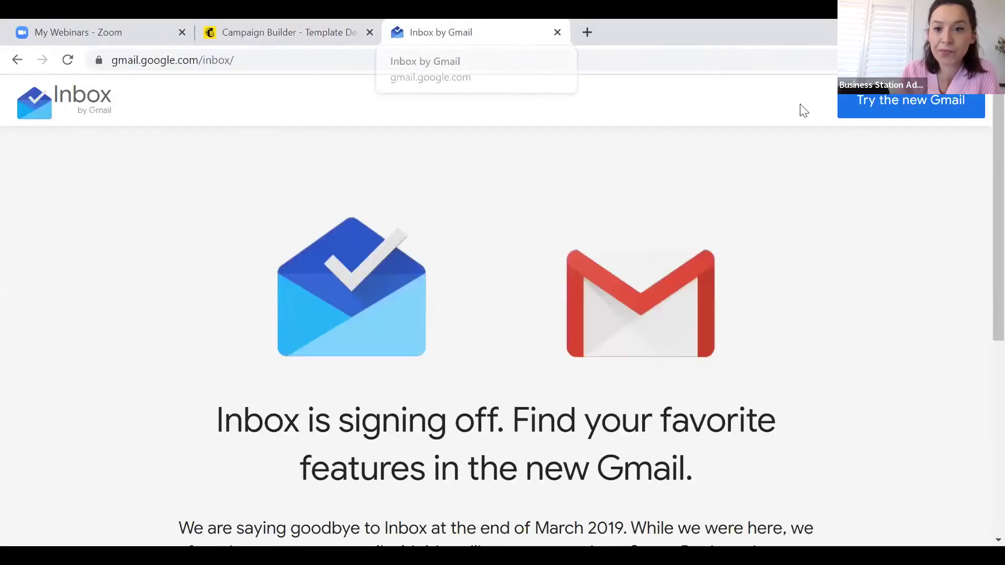
left_click(913, 113)
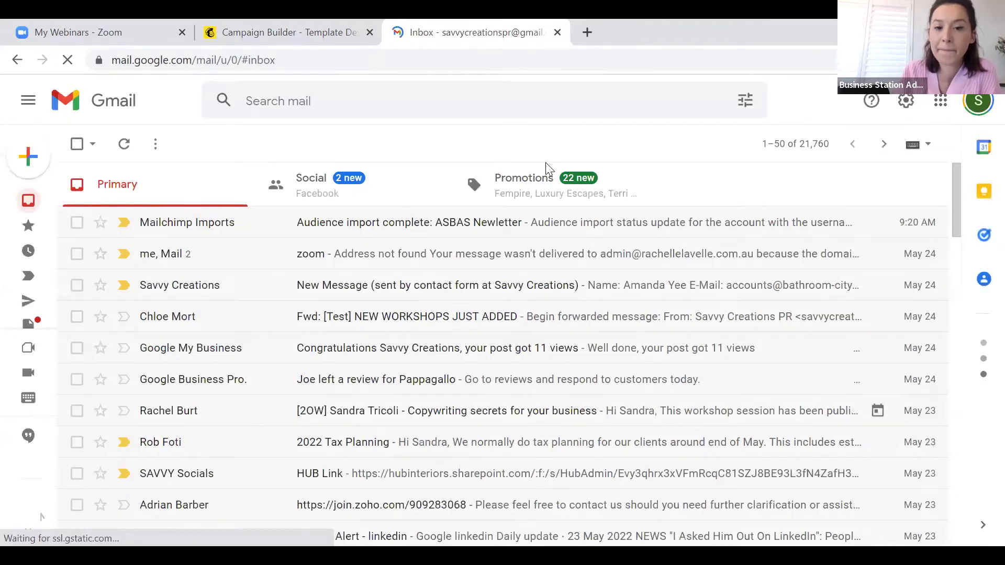
left_click(544, 193)
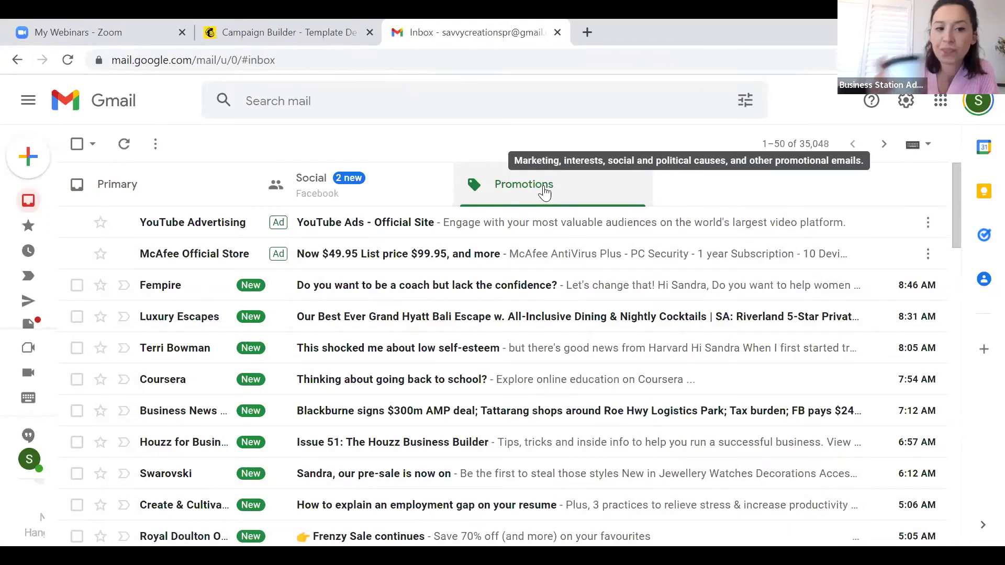
left_click(422, 187)
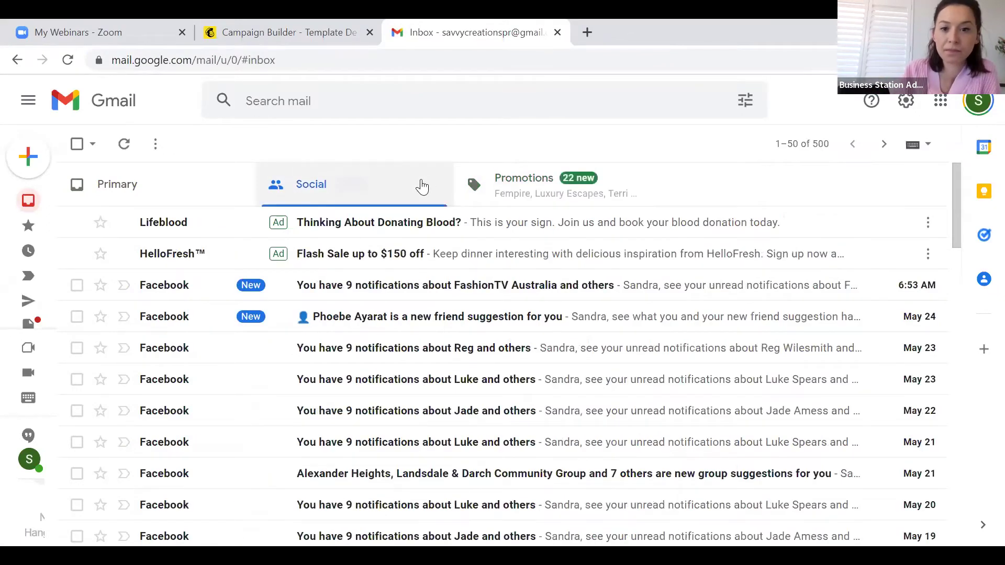
left_click(537, 200)
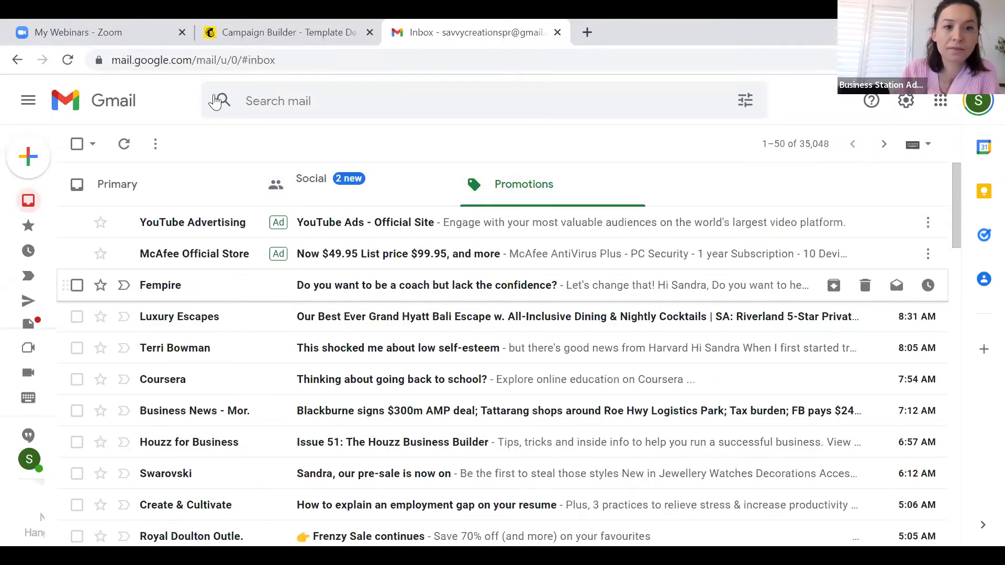
left_click(214, 67)
key("Return")
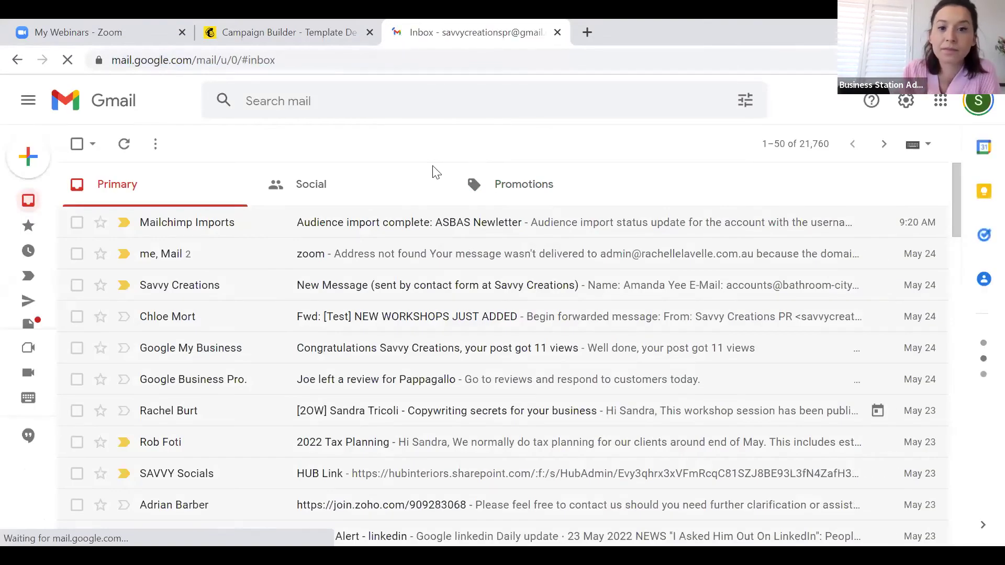
left_click(544, 190)
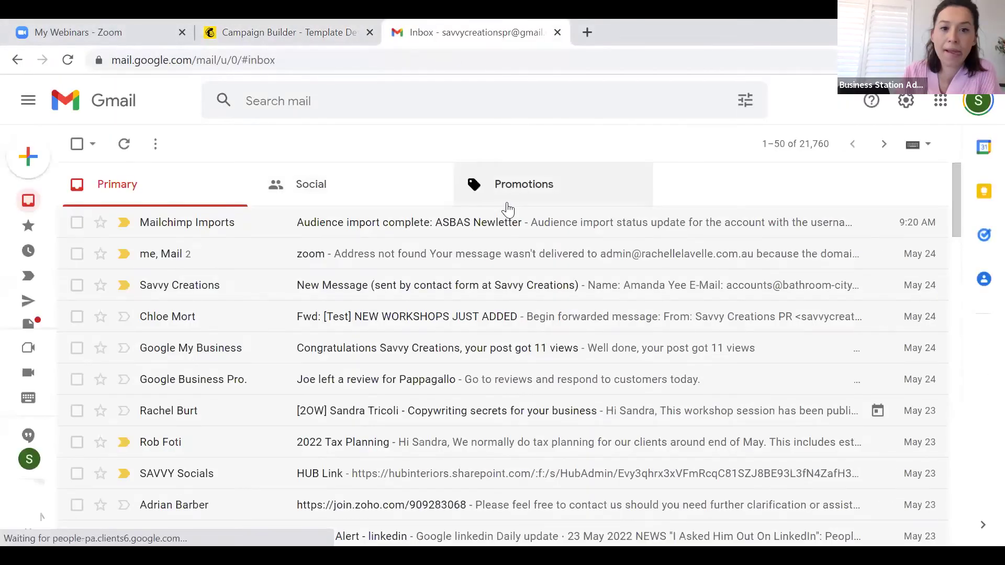
left_click(507, 207)
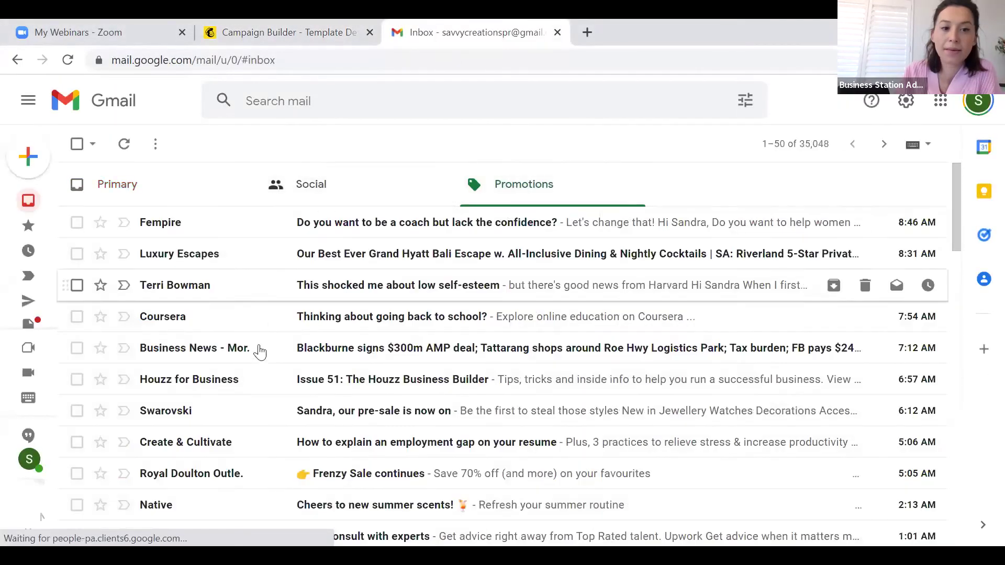
scroll(259, 350, "down", 2)
scroll(260, 350, "down", 2)
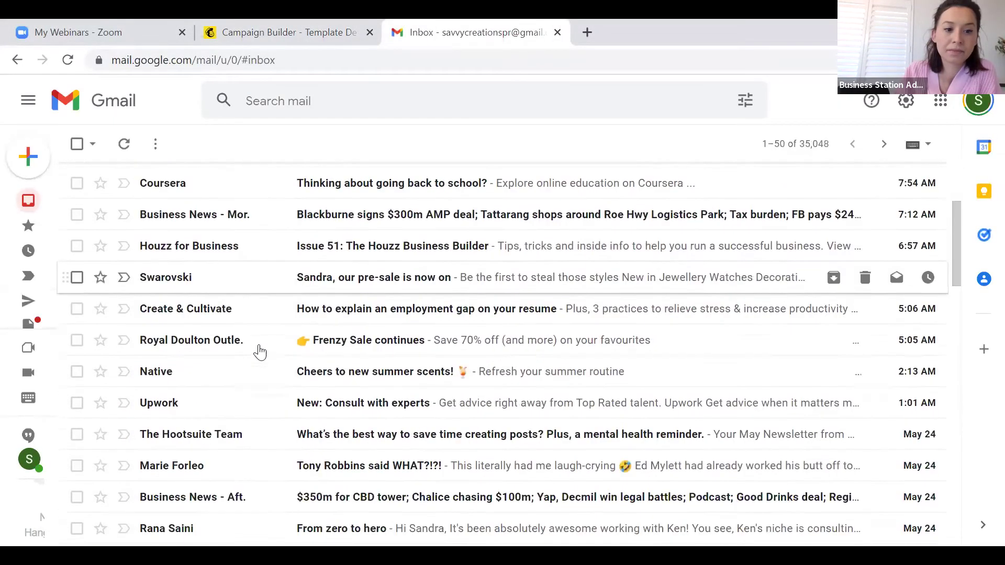
scroll(258, 352, "up", 4)
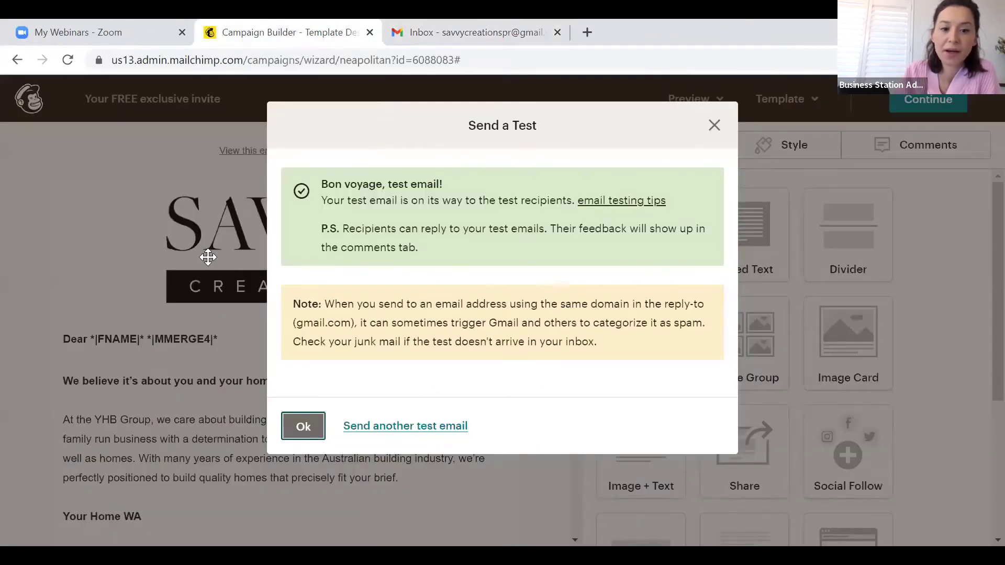
Resend the test email to the Gmail address and to the company's info address, then dismiss the confirmation
left_click(400, 427)
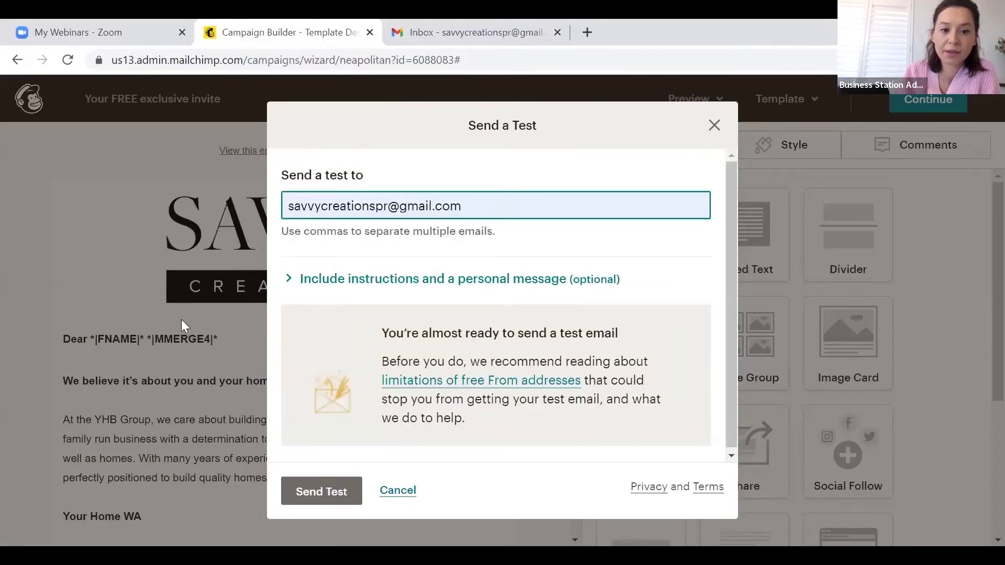
left_click(326, 475)
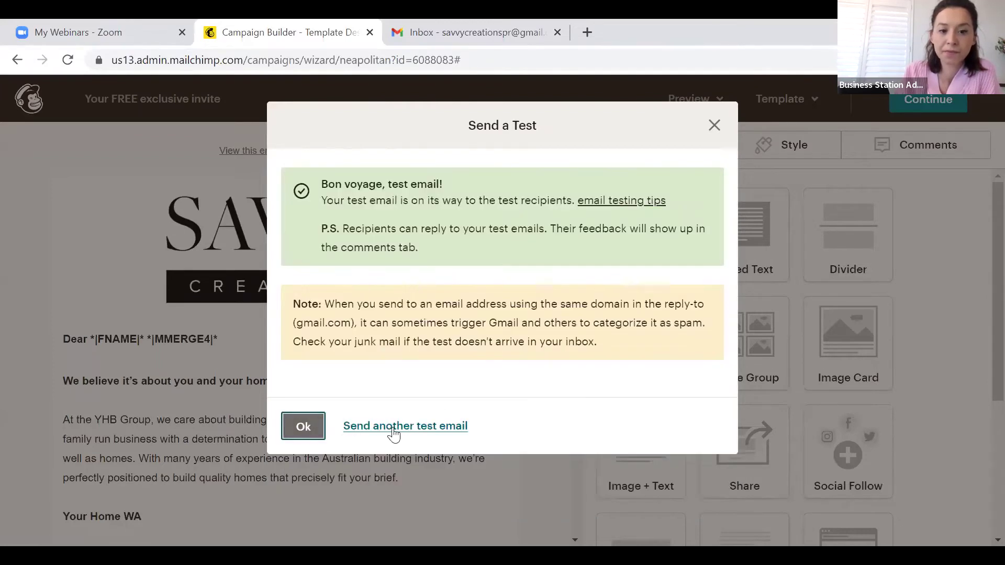
left_click(392, 427)
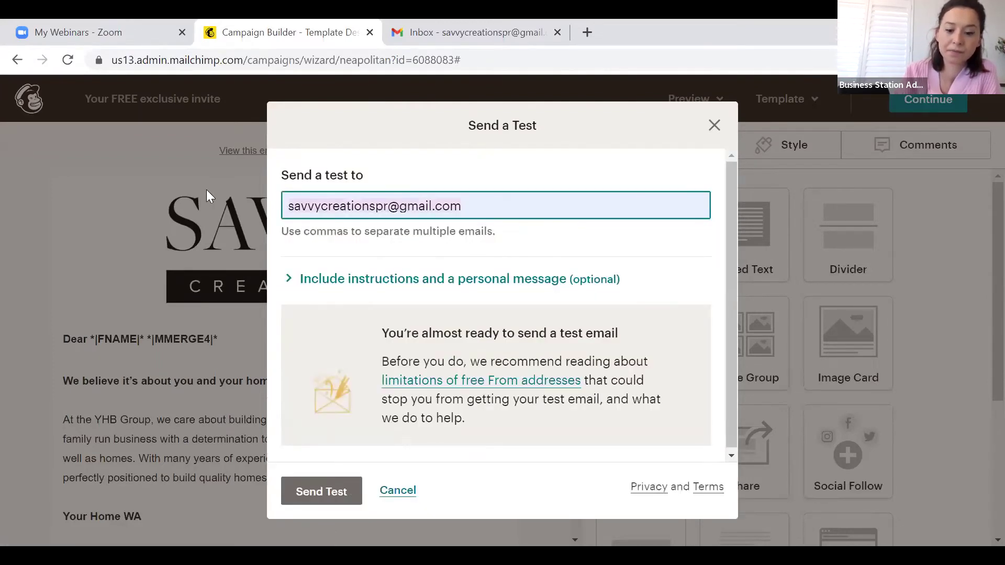
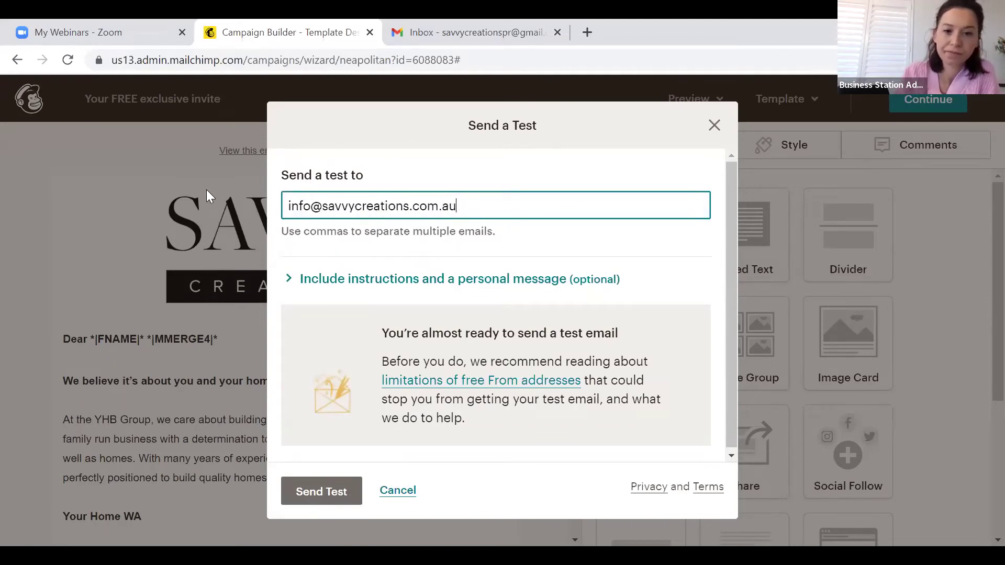
left_click(305, 491)
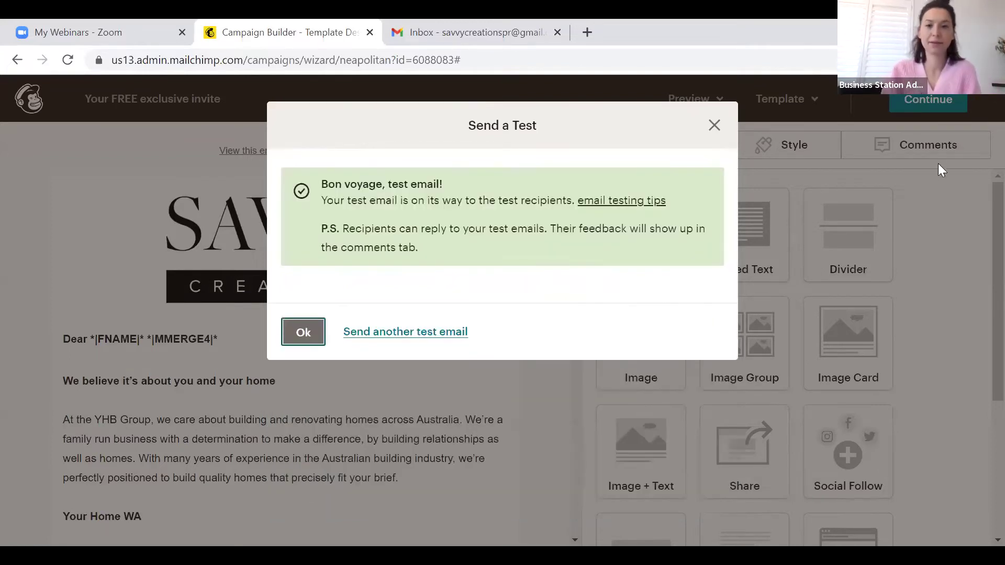
left_click(715, 126)
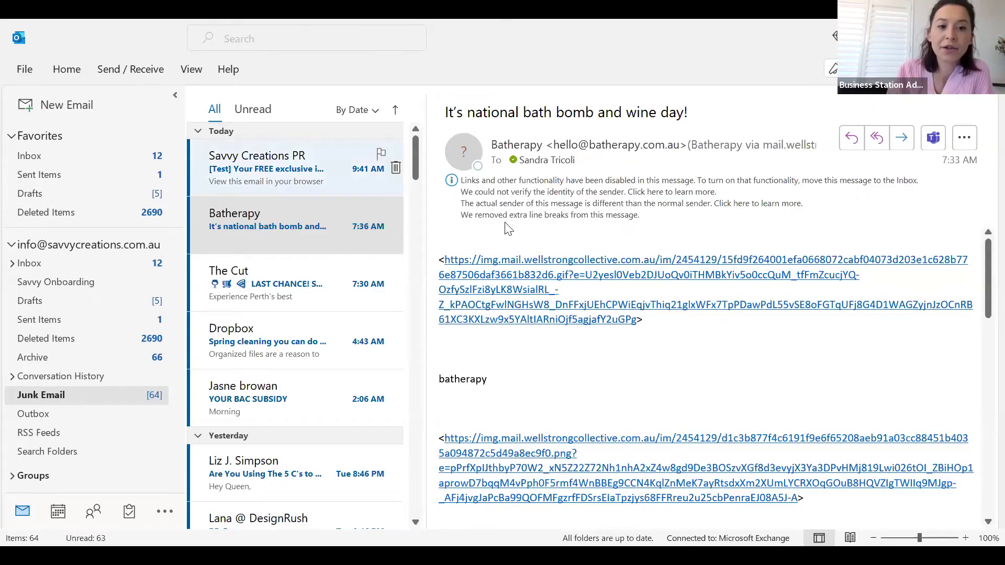
Open the test invite email in Junk Email and bring up the view-in-browser link's options
key("Up")
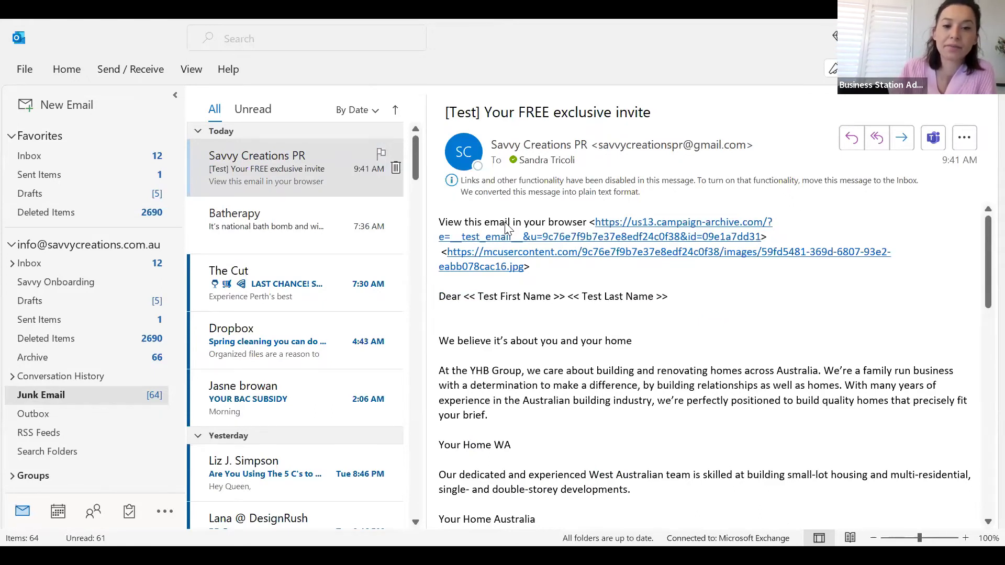
right_click(506, 228)
key("Escape")
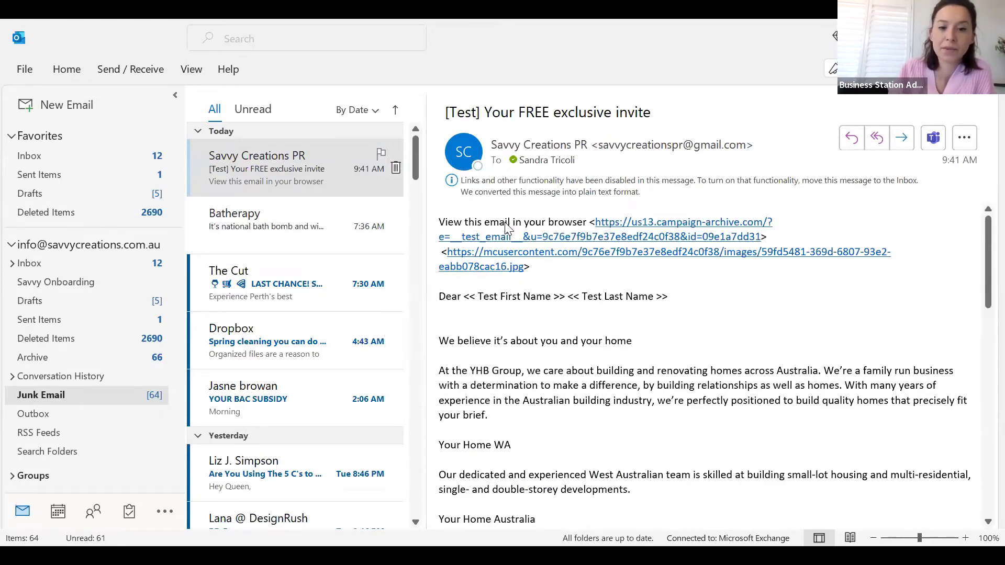
right_click(507, 228)
key("Escape")
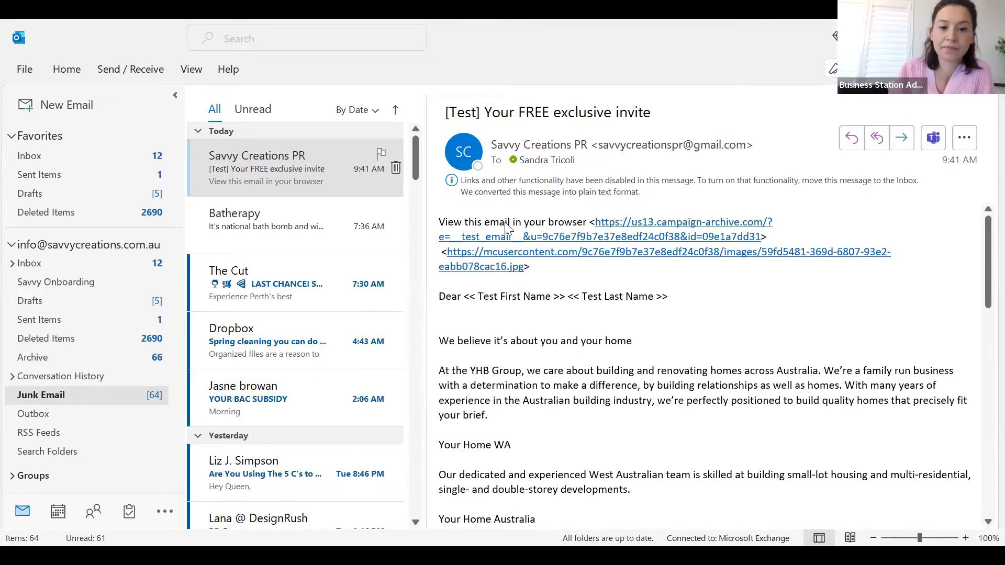
key("shift+F10")
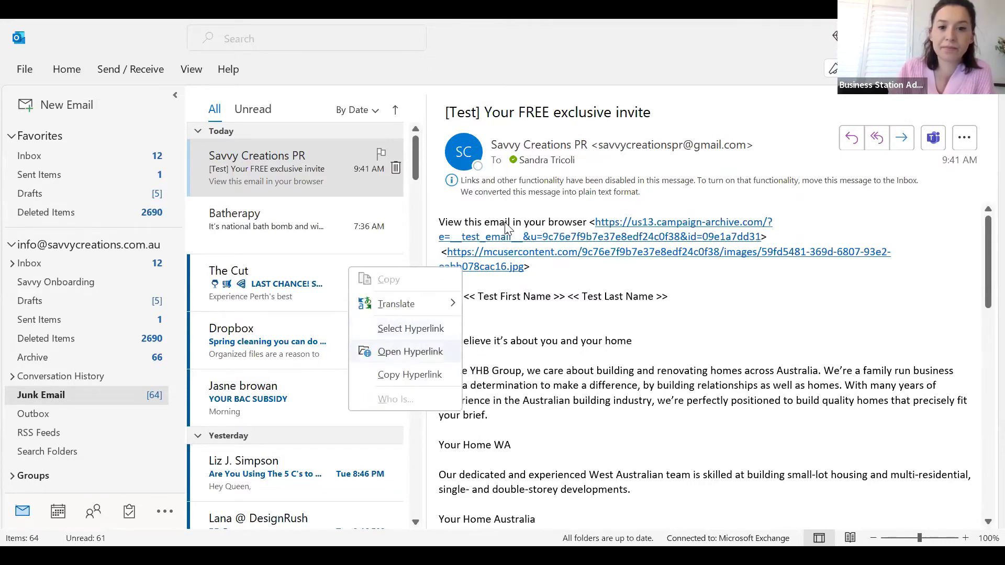
key("Escape")
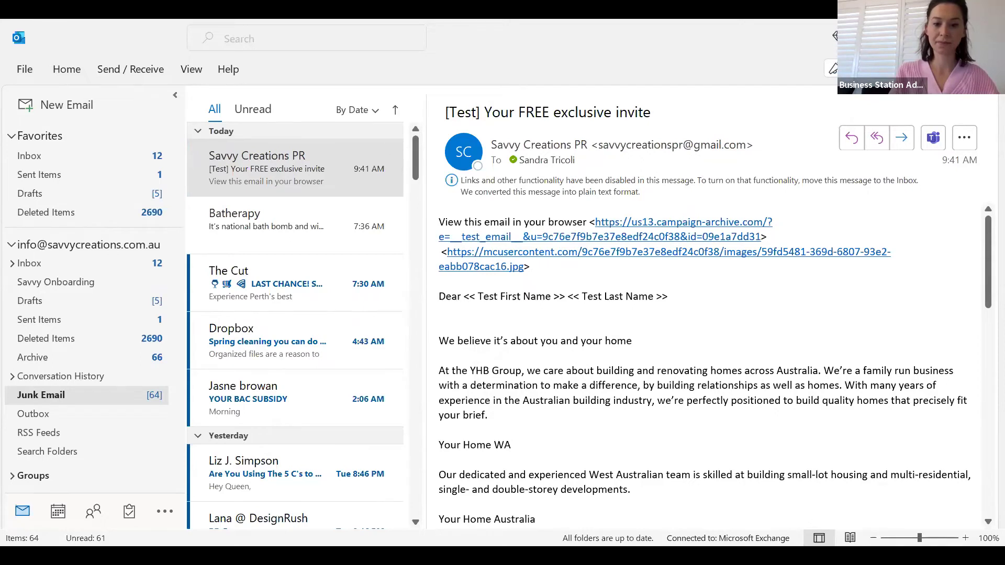
Try following the view-in-browser link, then open the linked campaign image
right_click(540, 242)
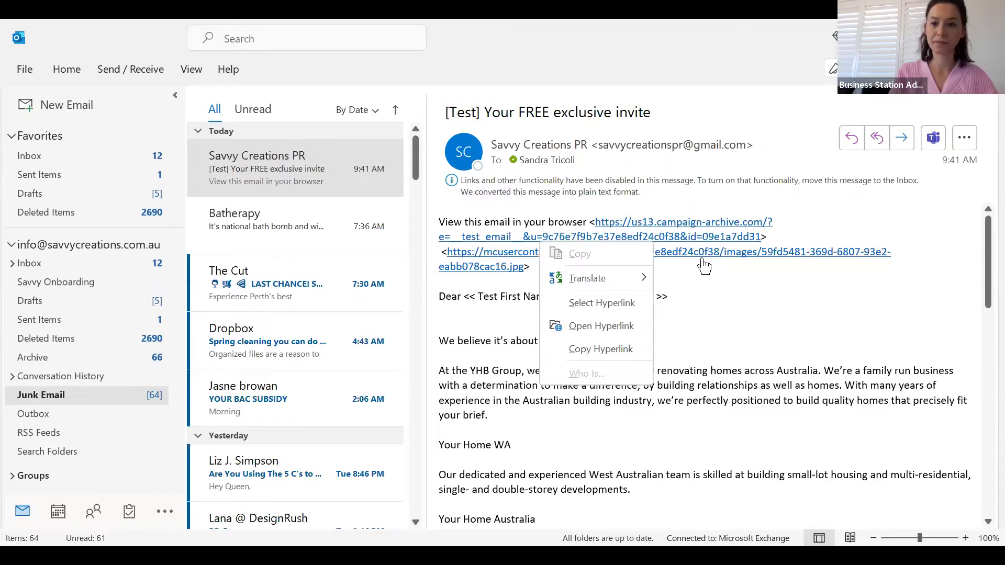
double_click(699, 223)
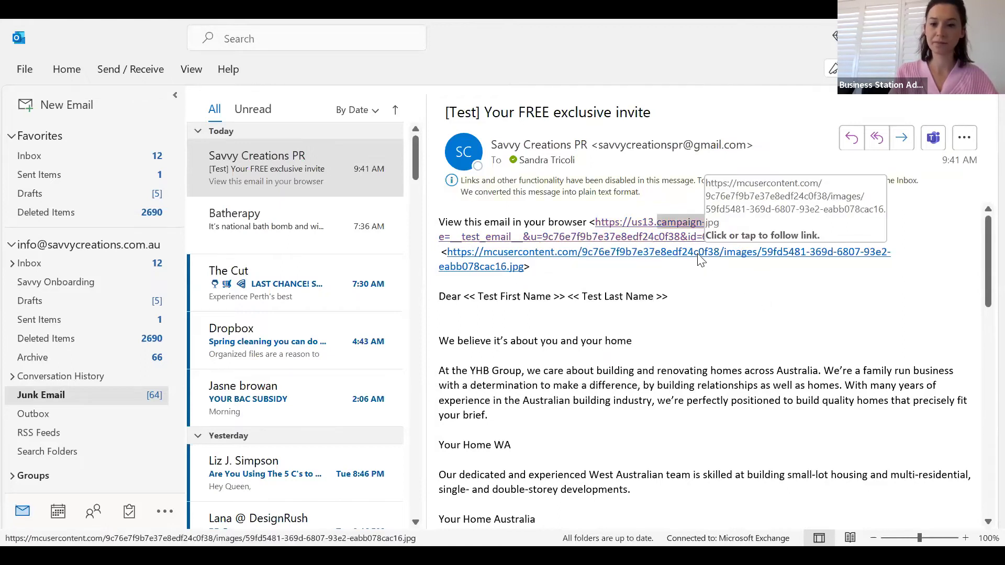
left_click(263, 181)
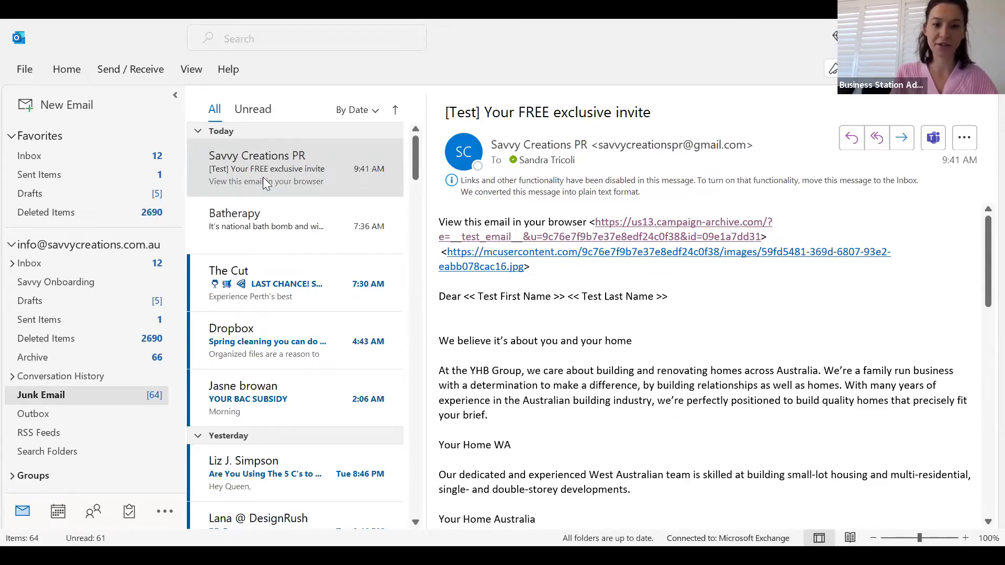
right_click(468, 270)
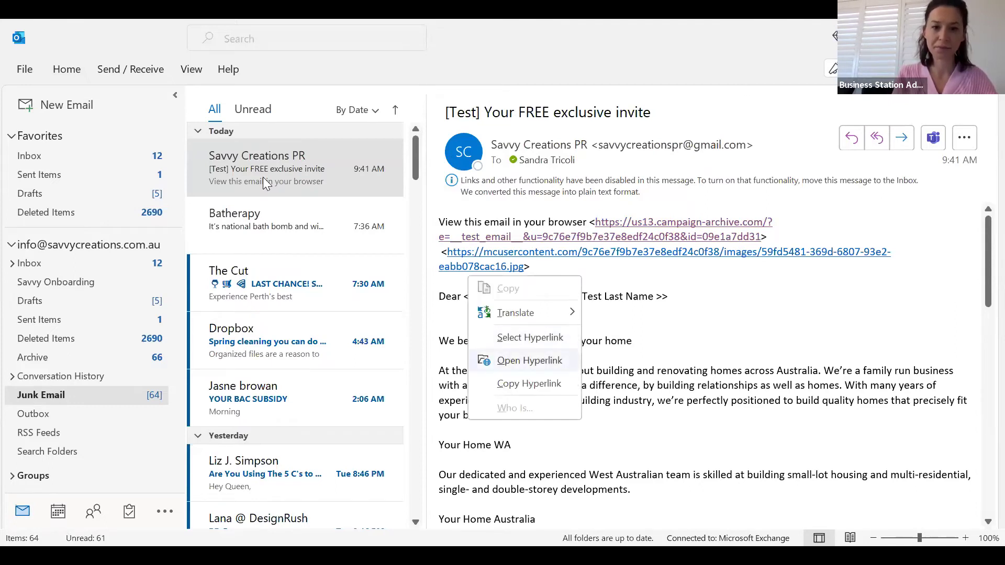
left_click(529, 361)
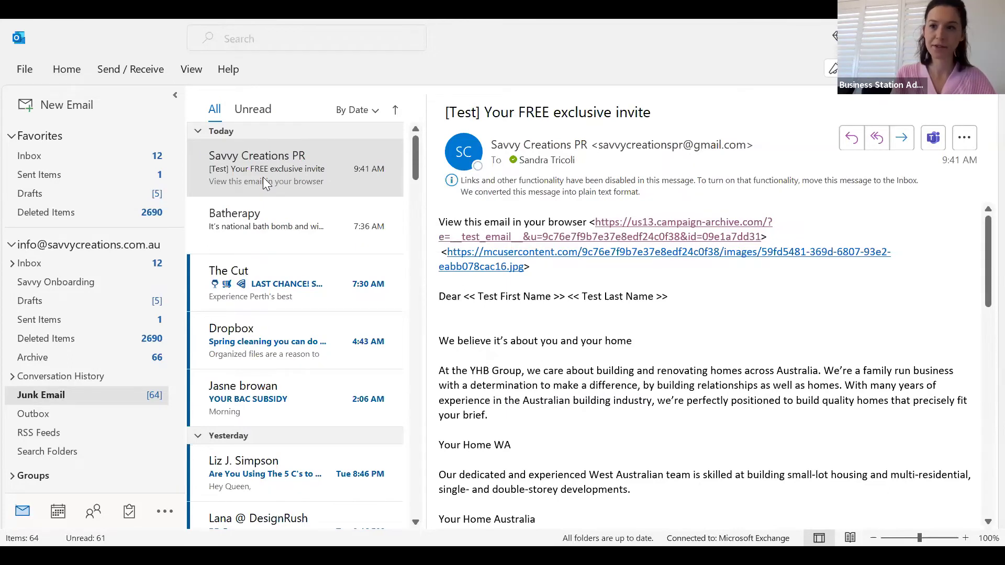
Move the test invite email from Junk Email to the Inbox and open it there
right_click(307, 165)
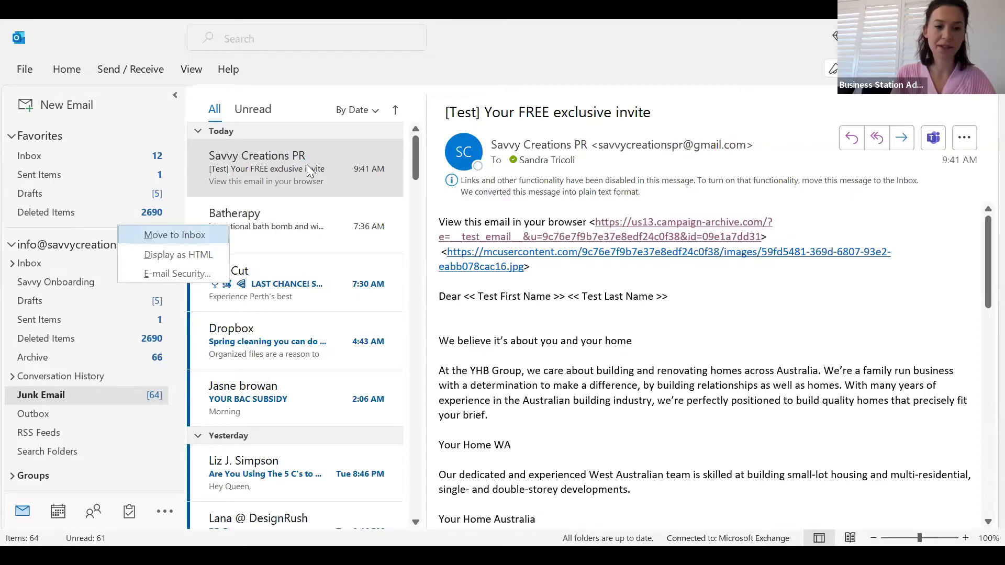
left_click(200, 235)
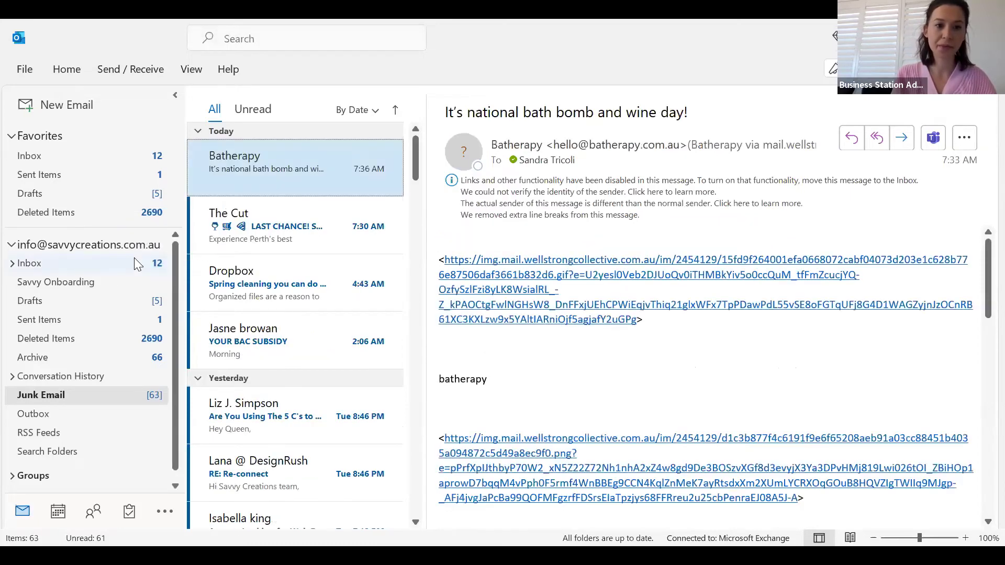
left_click(30, 263)
scroll(376, 207, "up", 10)
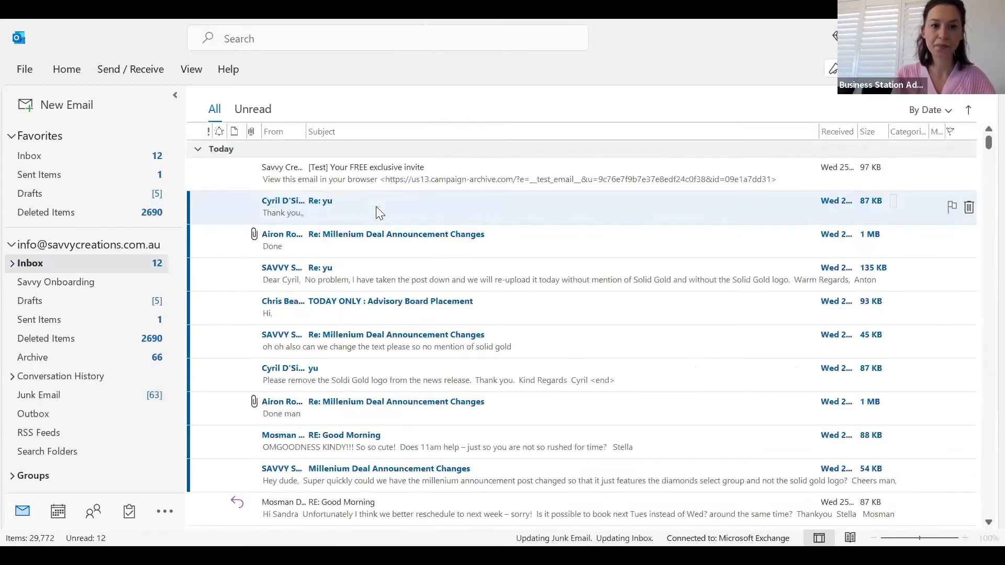
left_click(358, 179)
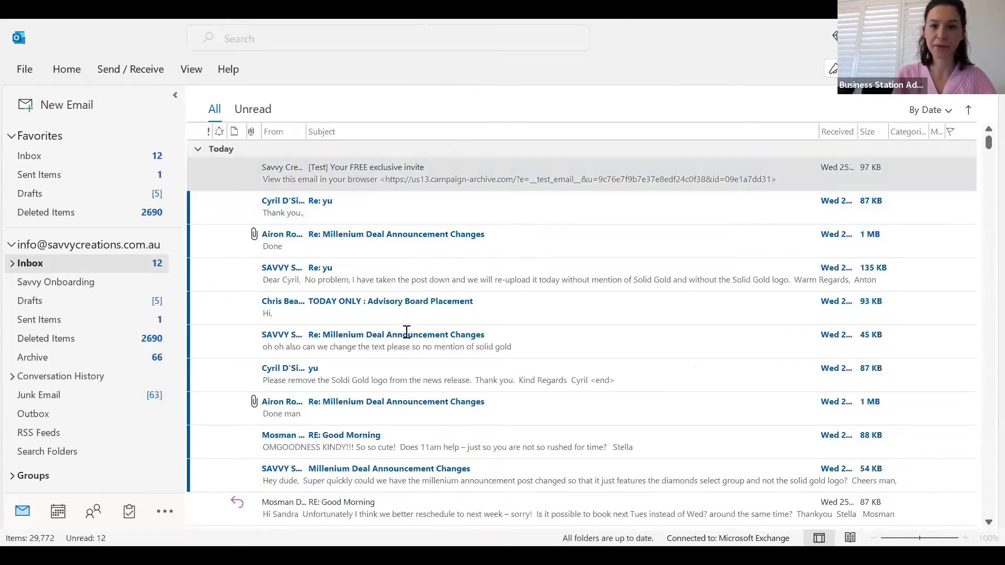
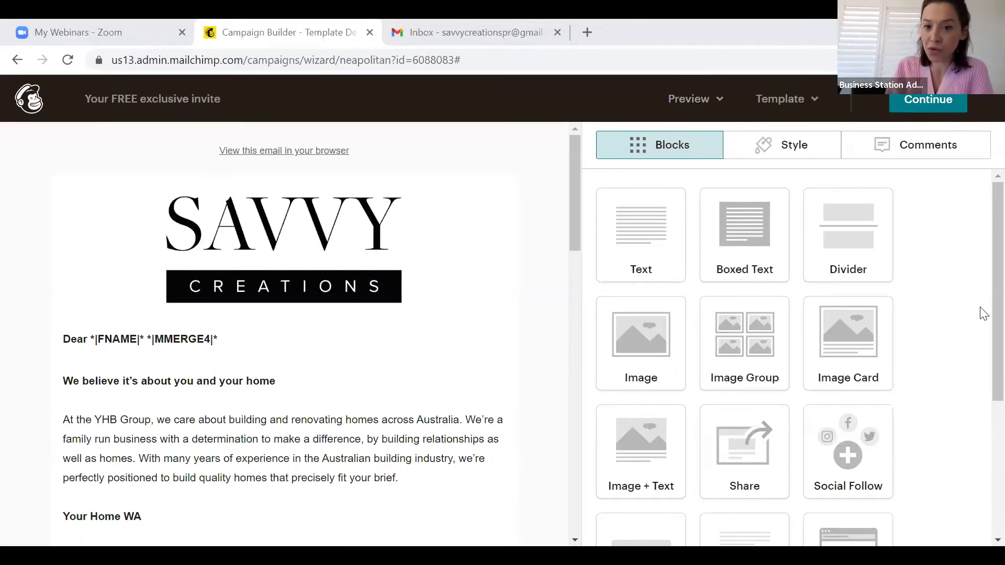
Check the Preview options, then go on to the checklist for 'Your FREE exclusive invite'
left_click(681, 100)
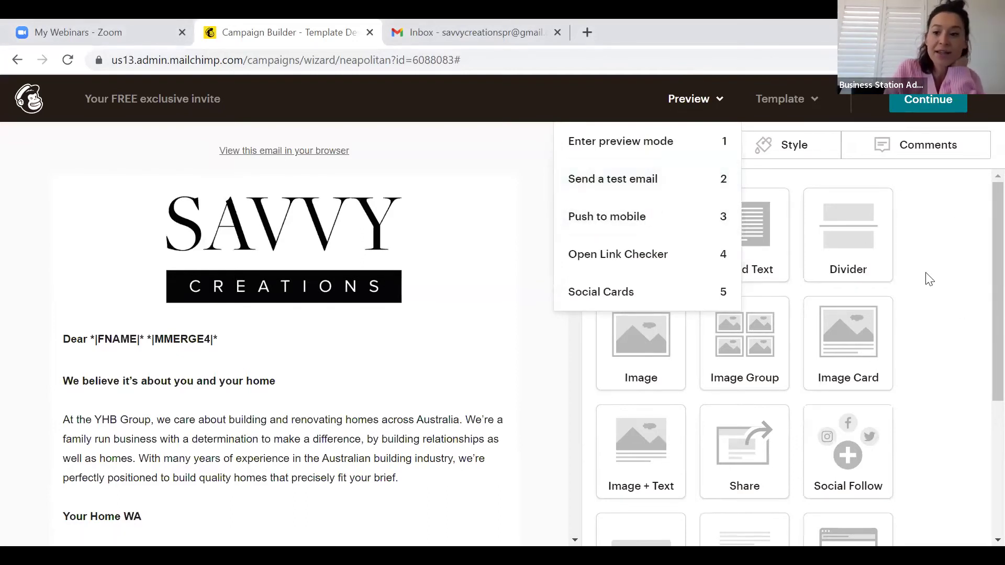
left_click(925, 102)
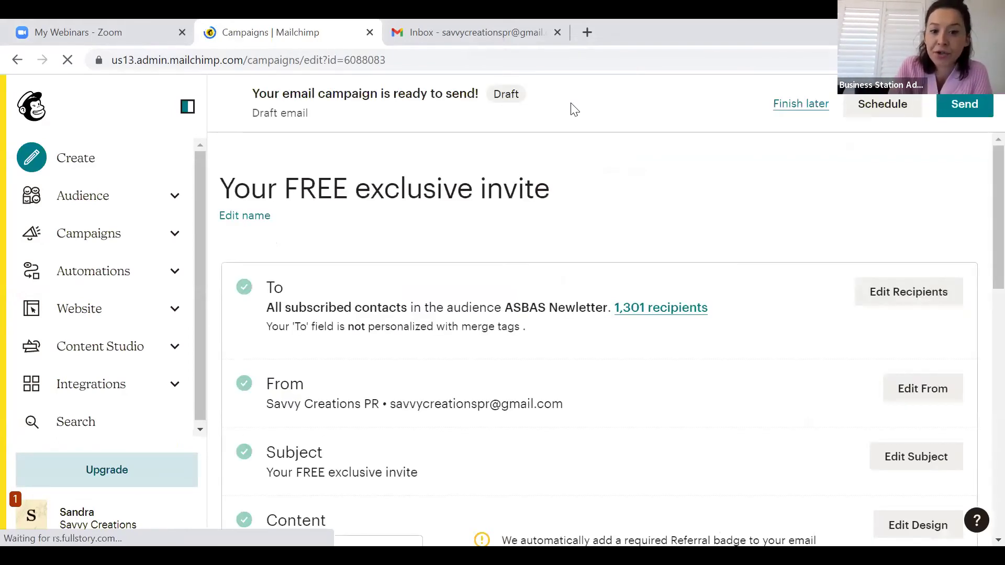
Scroll the checklist to Content and open the broken conditional merge tags help article
scroll(607, 290, "down", 1)
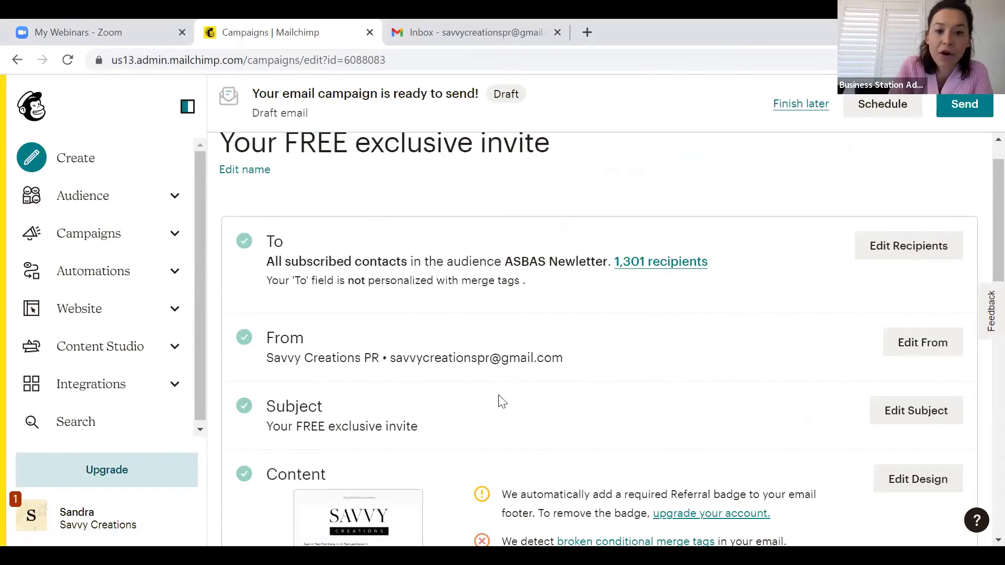
scroll(740, 353, "down", 2)
scroll(743, 352, "up", 1)
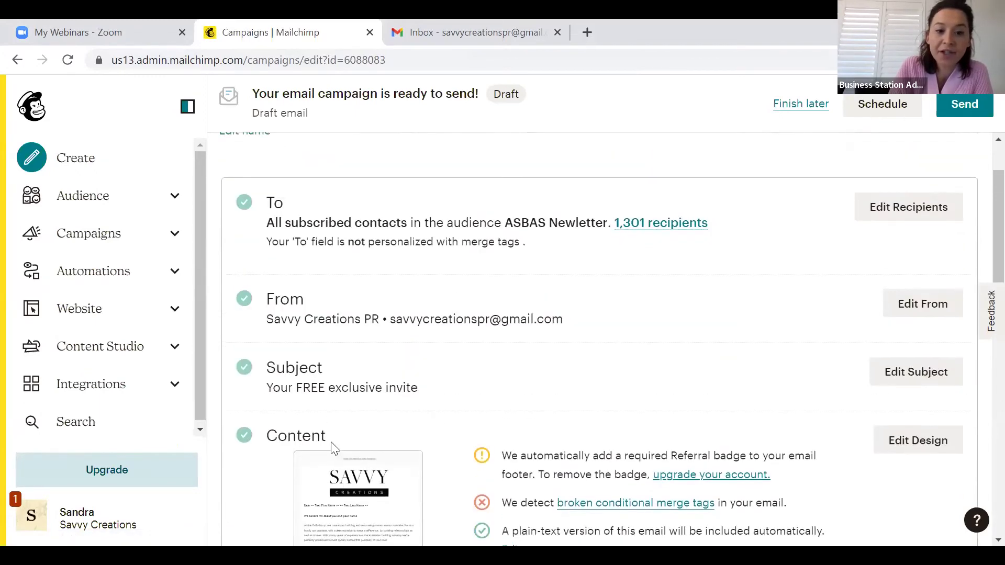
scroll(467, 402, "down", 5)
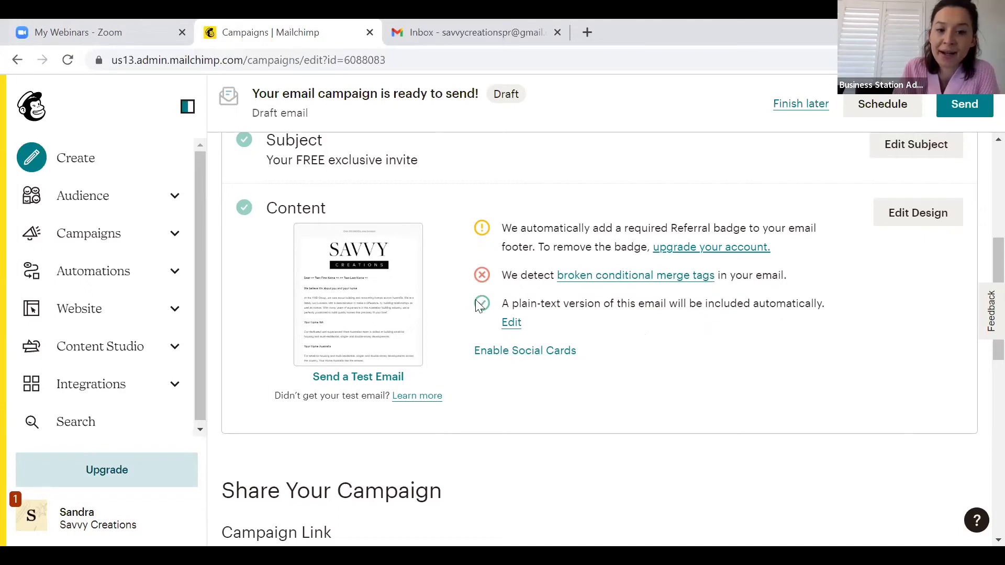
left_click(586, 277)
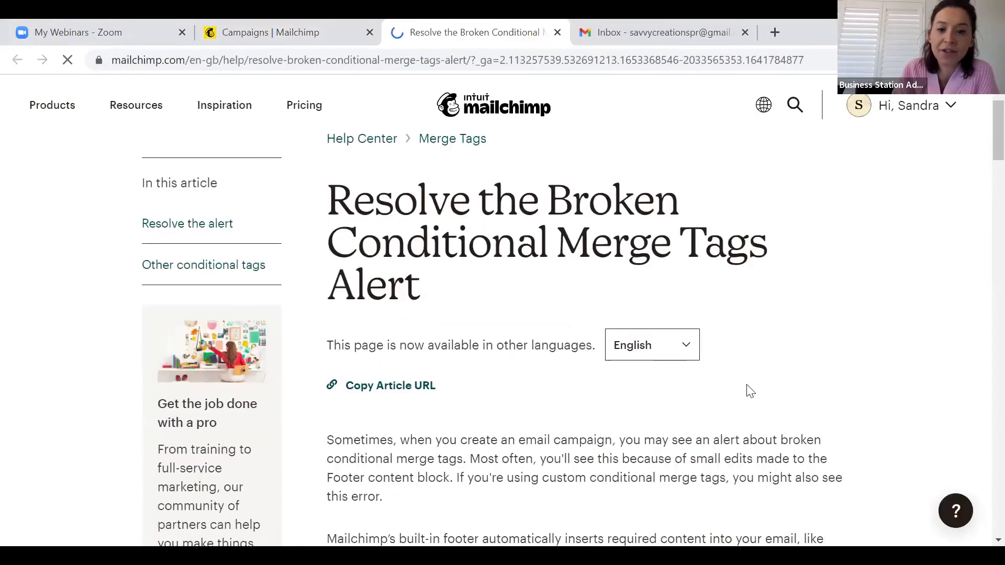
Skim the merge-tag help article, then return to the campaign and reopen Edit Design
scroll(750, 392, "down", 14)
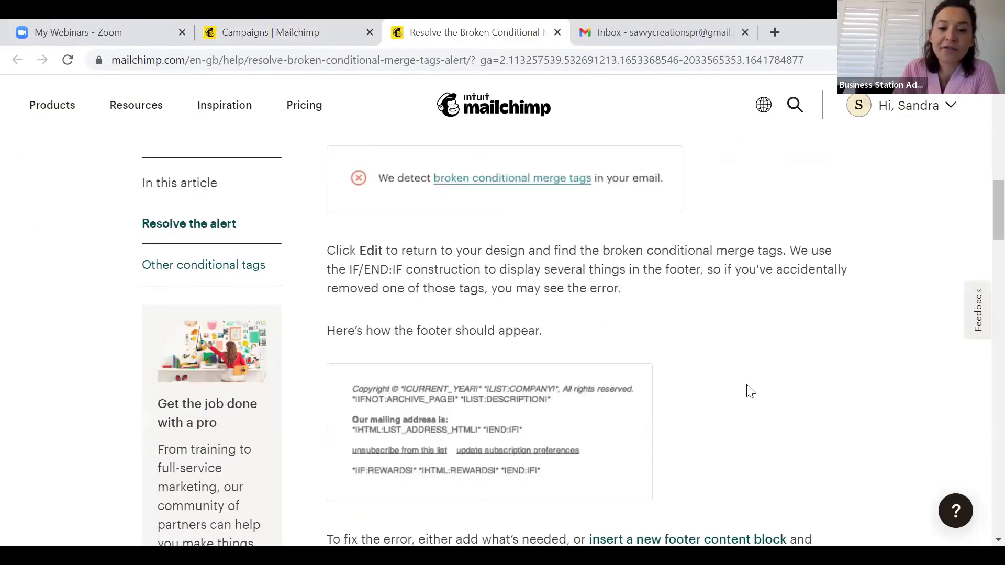
scroll(750, 391, "up", 2)
scroll(749, 385, "up", 5)
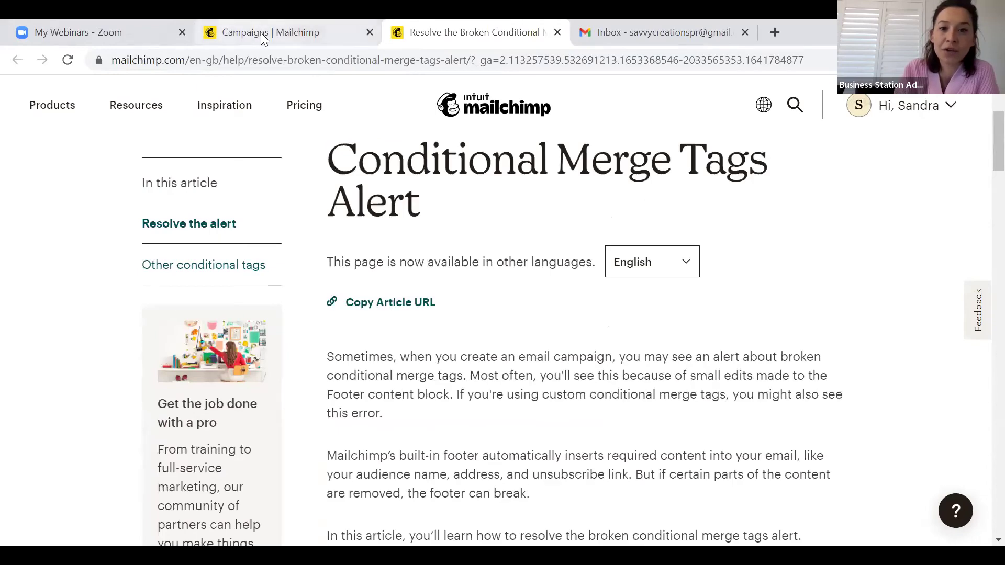
left_click(235, 33)
scroll(889, 322, "up", 2)
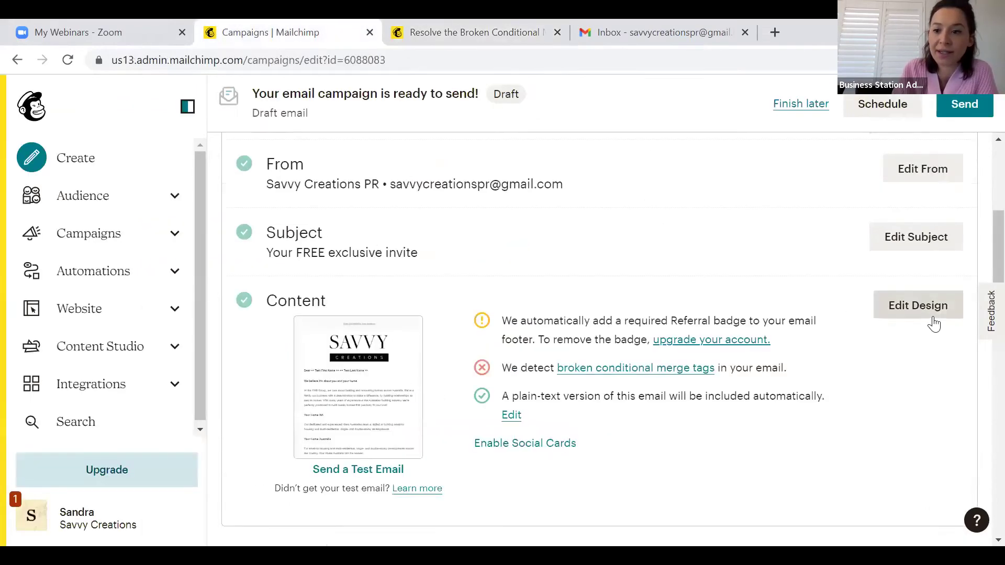
left_click(931, 313)
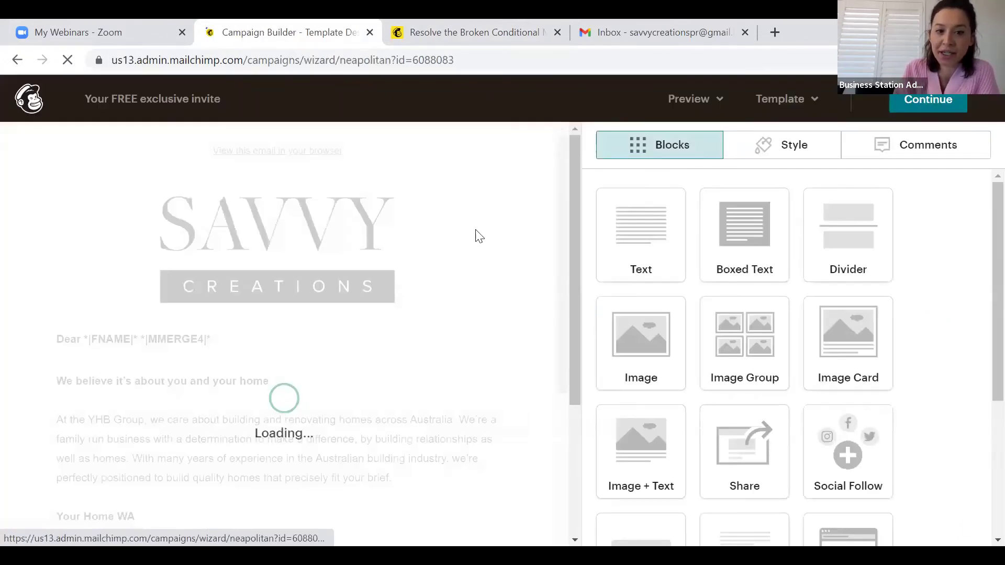
Check the greeting text block, save and close it, and continue to the checklist
left_click(448, 413)
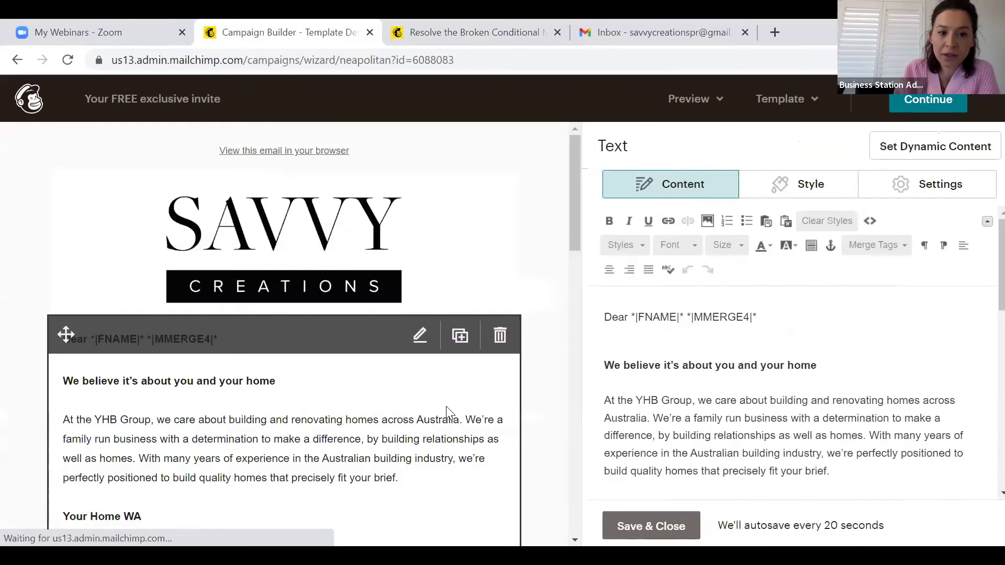
left_click(715, 314)
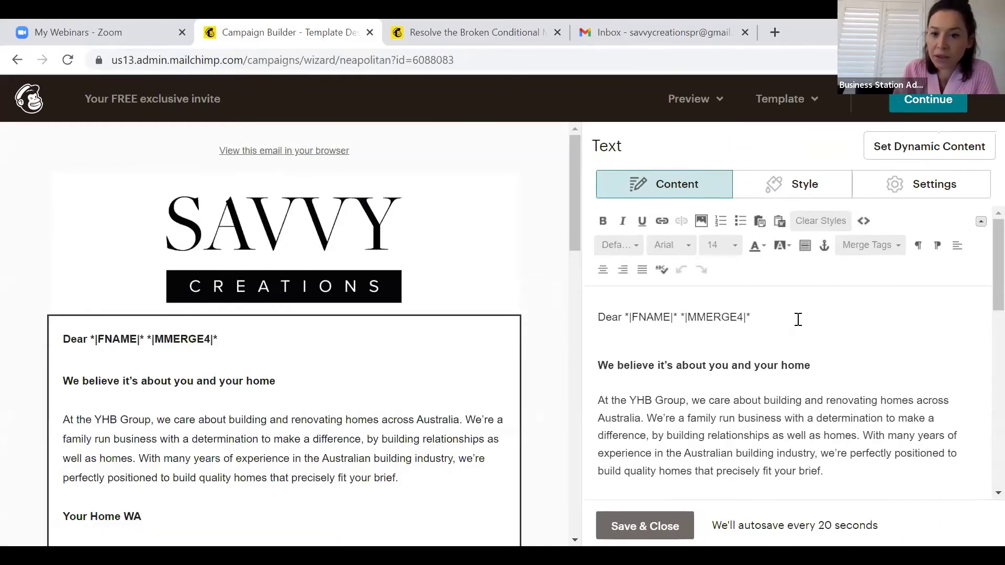
left_click(664, 527)
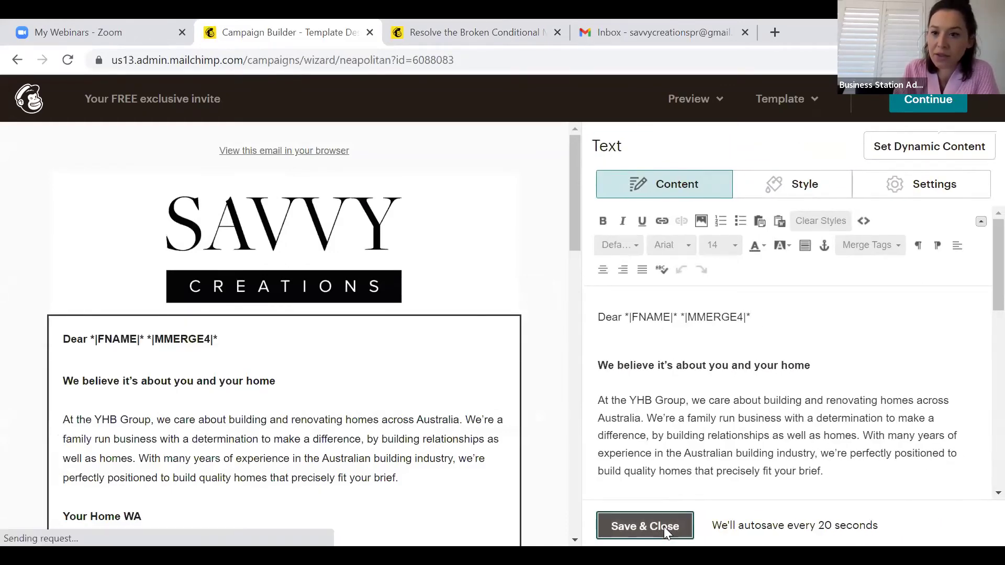
left_click(897, 105)
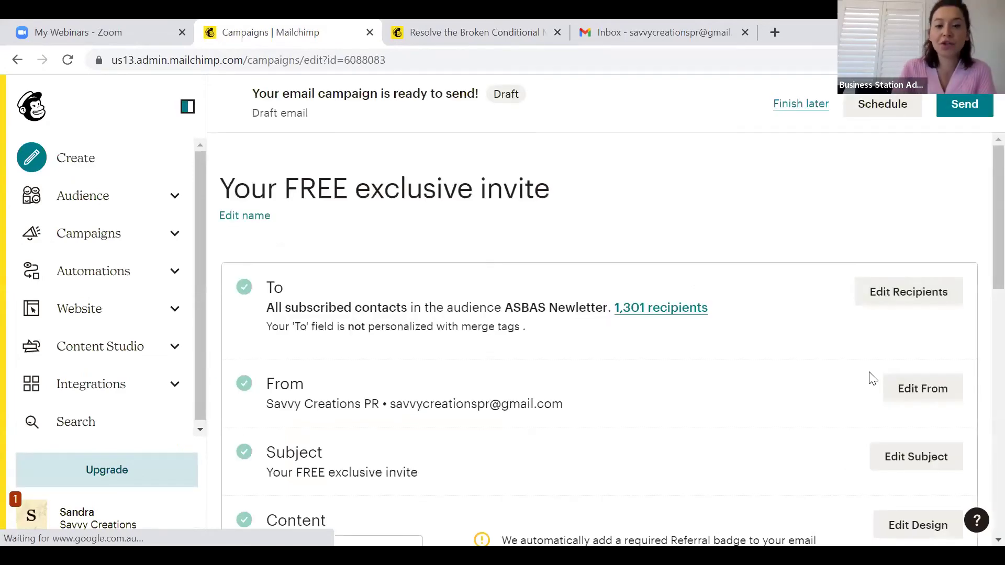
scroll(880, 350, "down", 10)
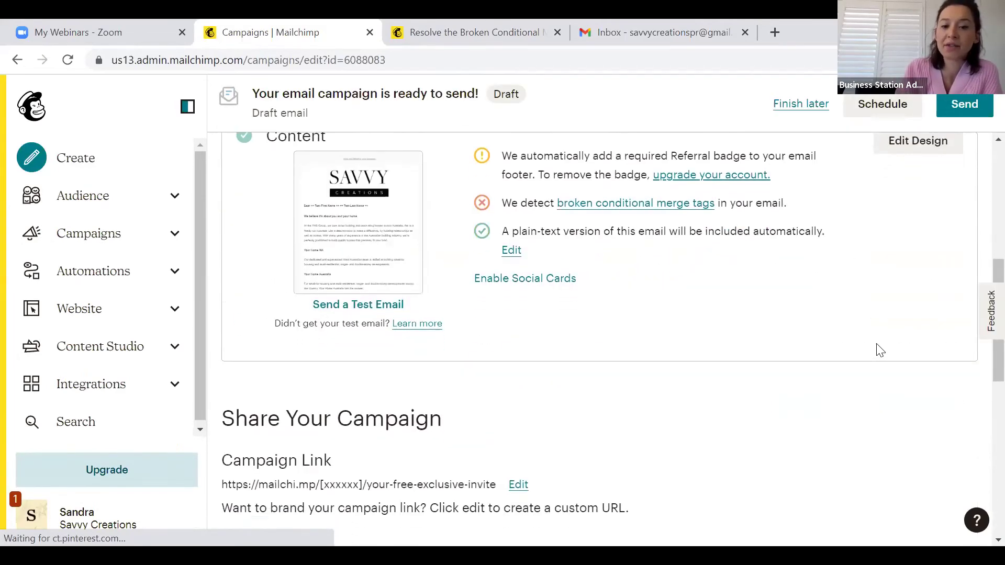
scroll(880, 350, "up", 10)
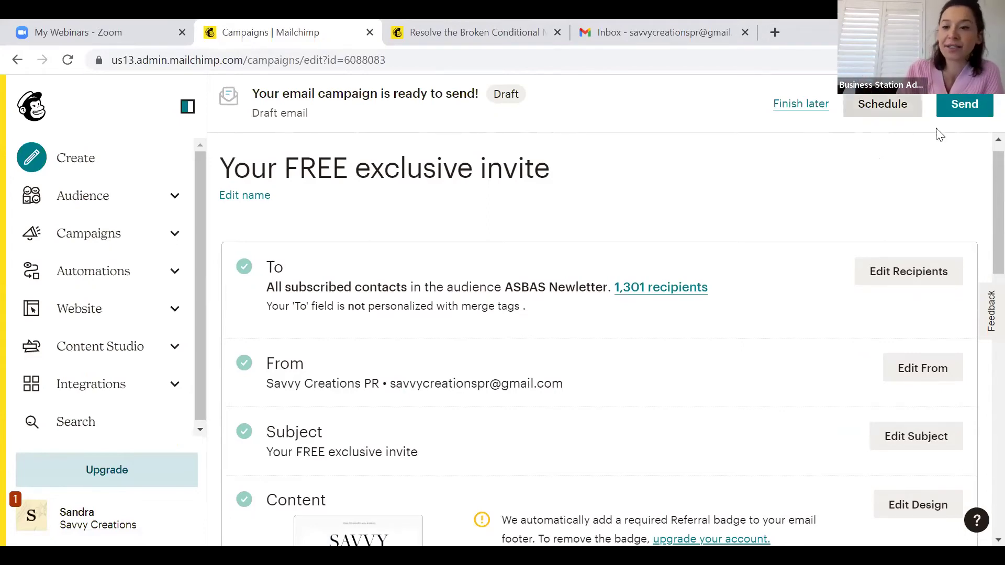
scroll(781, 331, "down", 5)
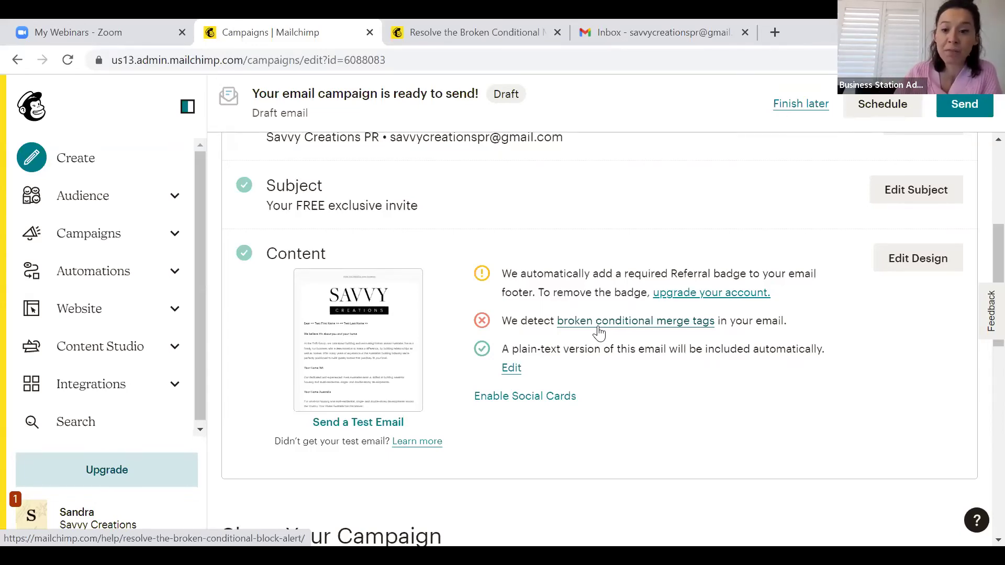
scroll(732, 413, "down", 2)
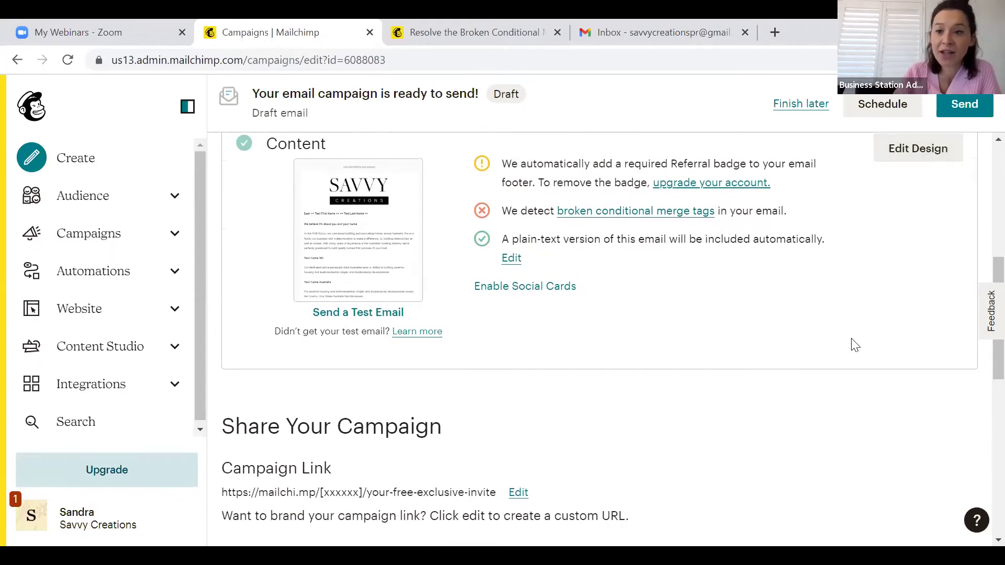
scroll(855, 345, "up", 3)
scroll(855, 346, "up", 2)
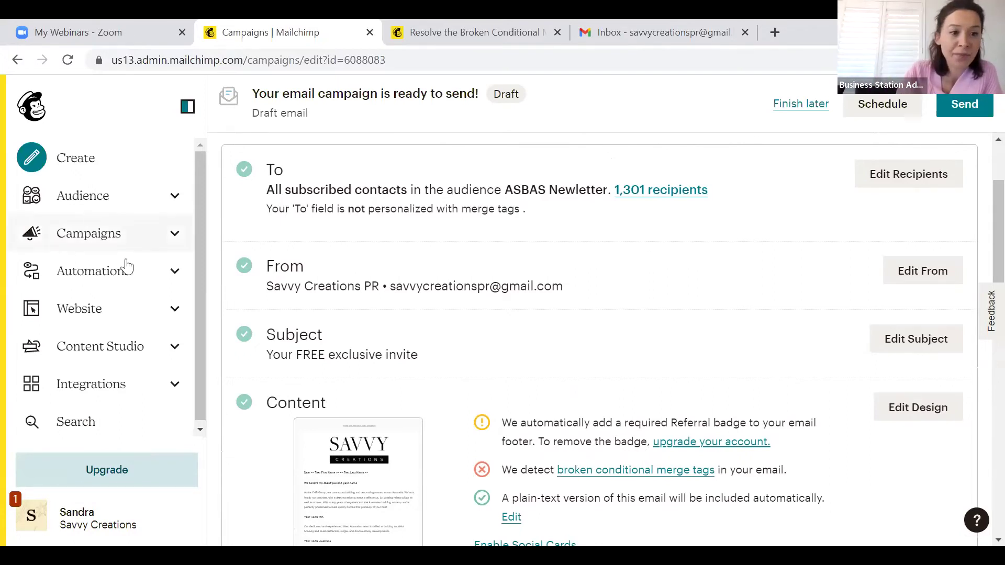
Open All campaigns and browse past sent newsletters, such as 'IG Caption Ideas' with 553 opens
left_click(118, 229)
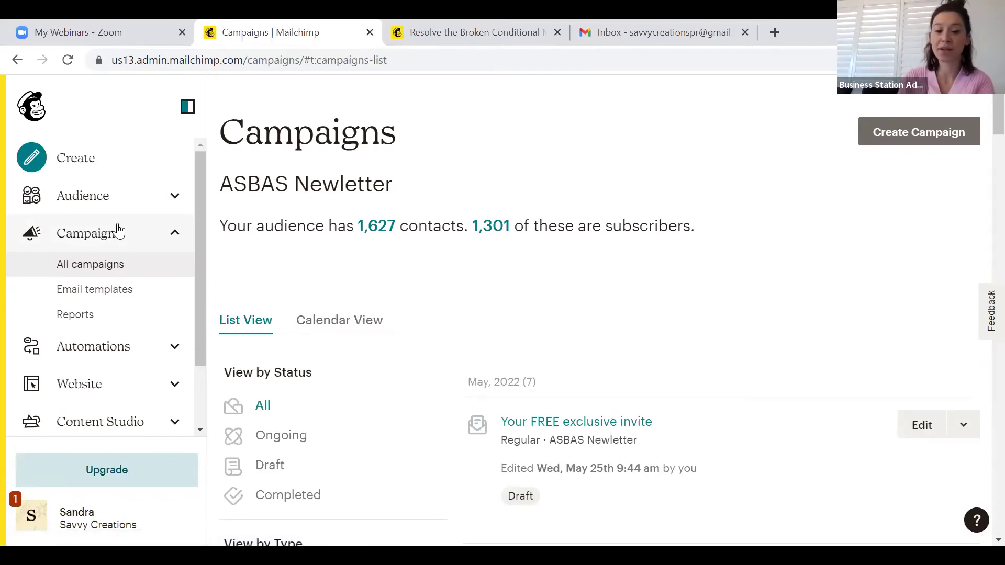
scroll(537, 413, "down", 7)
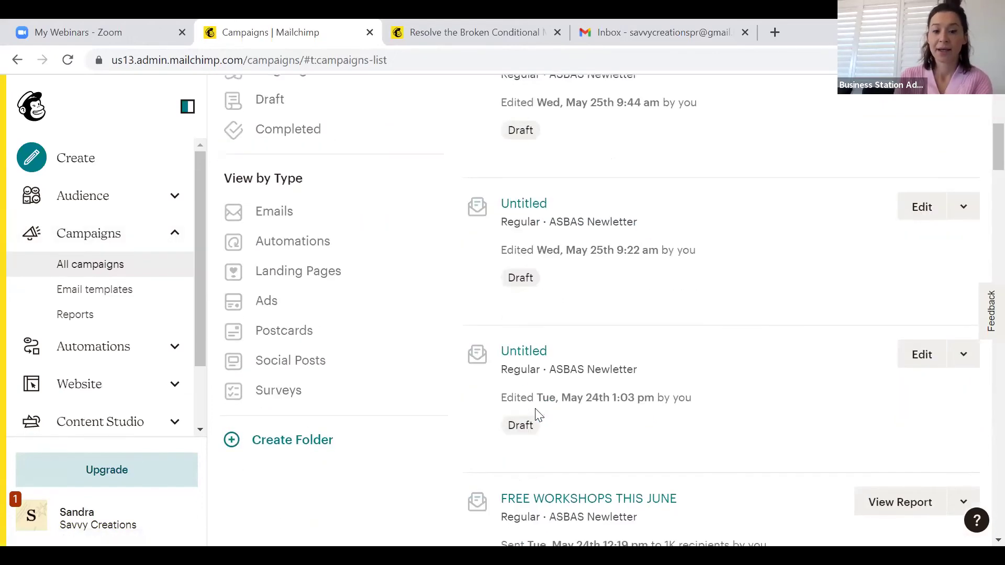
scroll(537, 413, "down", 4)
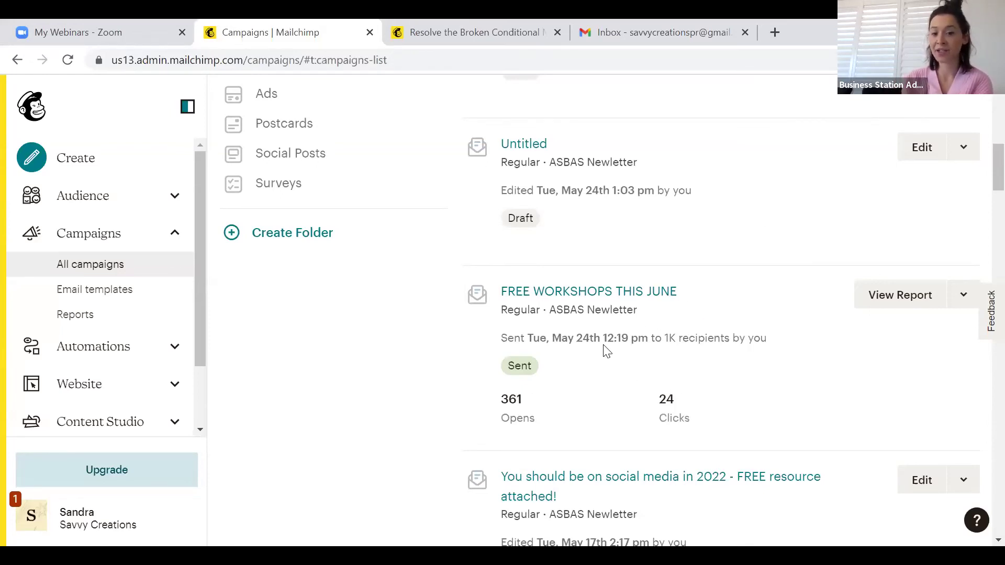
scroll(670, 351, "down", 6)
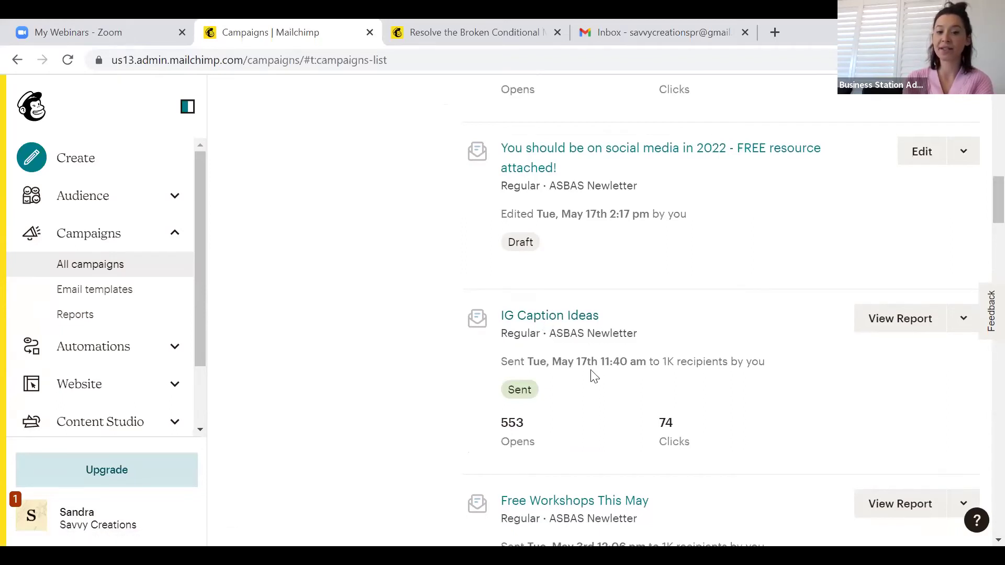
Scroll through the campaign list comparing past emails' opens and clicks
scroll(596, 376, "down", 2)
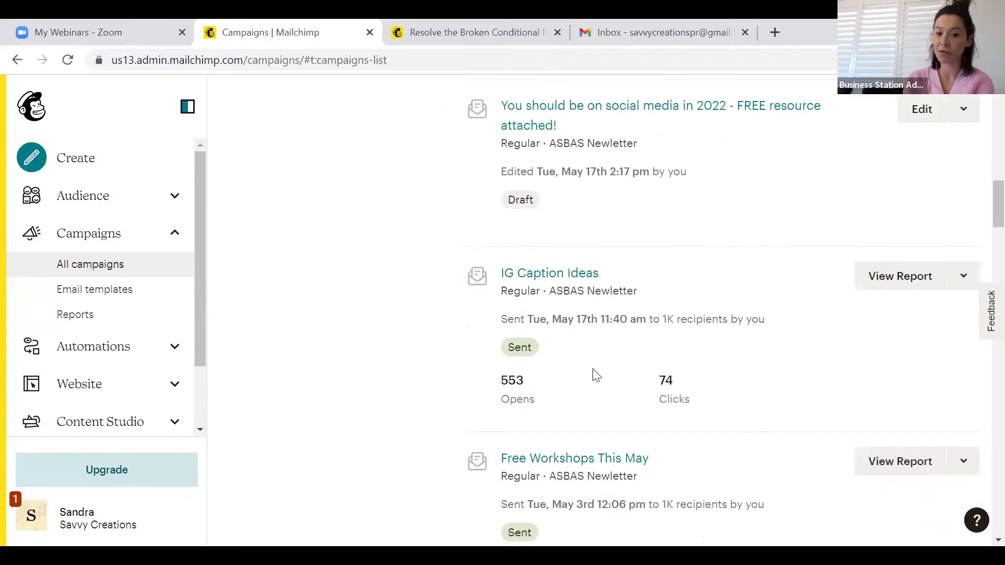
scroll(597, 376, "down", 1)
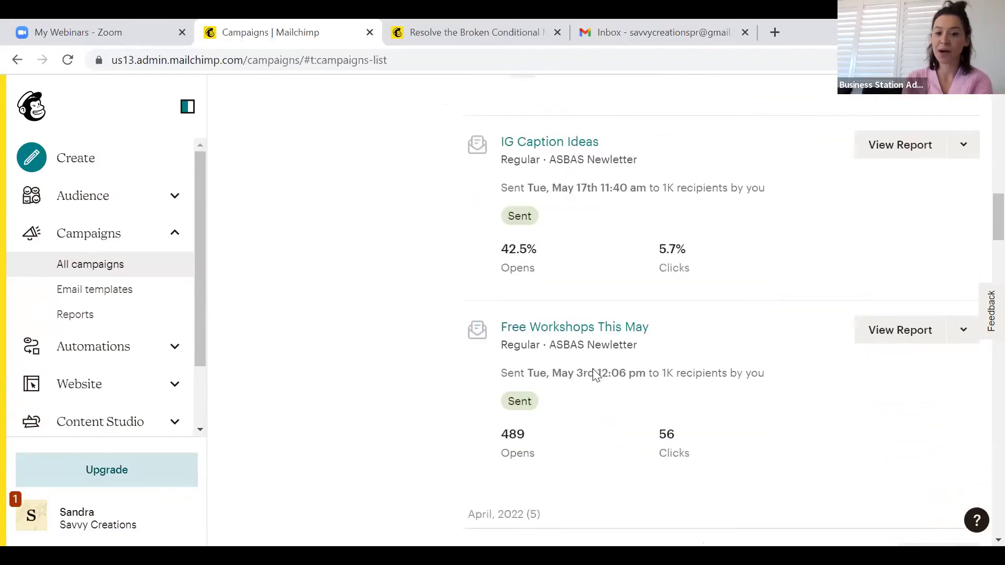
scroll(596, 376, "down", 1)
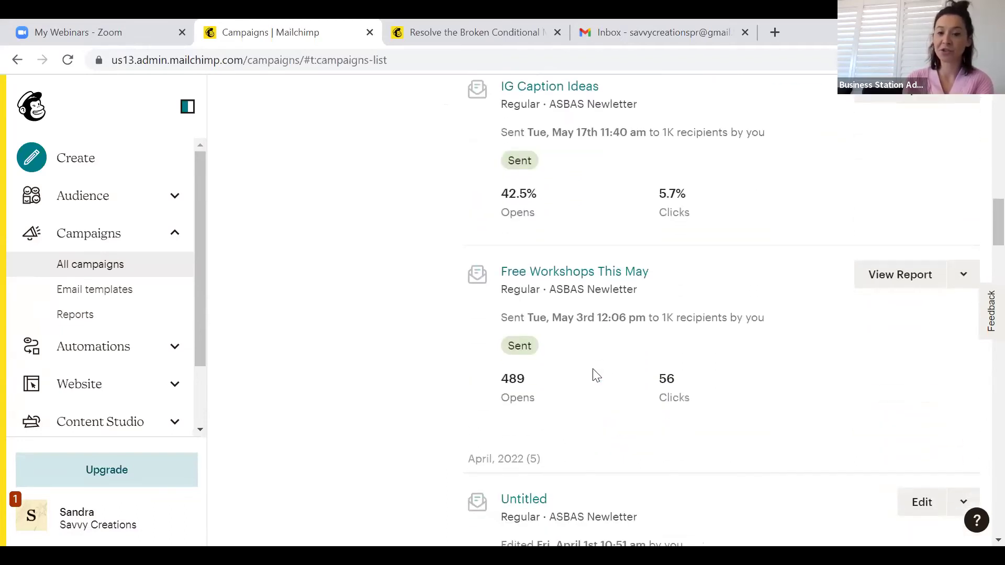
scroll(596, 376, "down", 3)
scroll(597, 376, "up", 4)
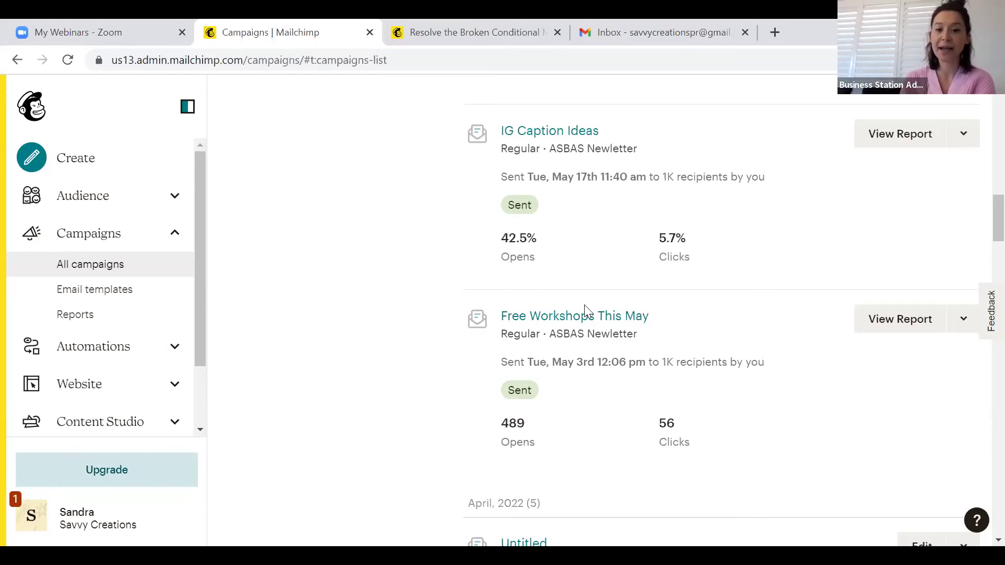
Toggle the stats between counts and percentages, then open the IG Caption Ideas report
mouse_move(540, 213)
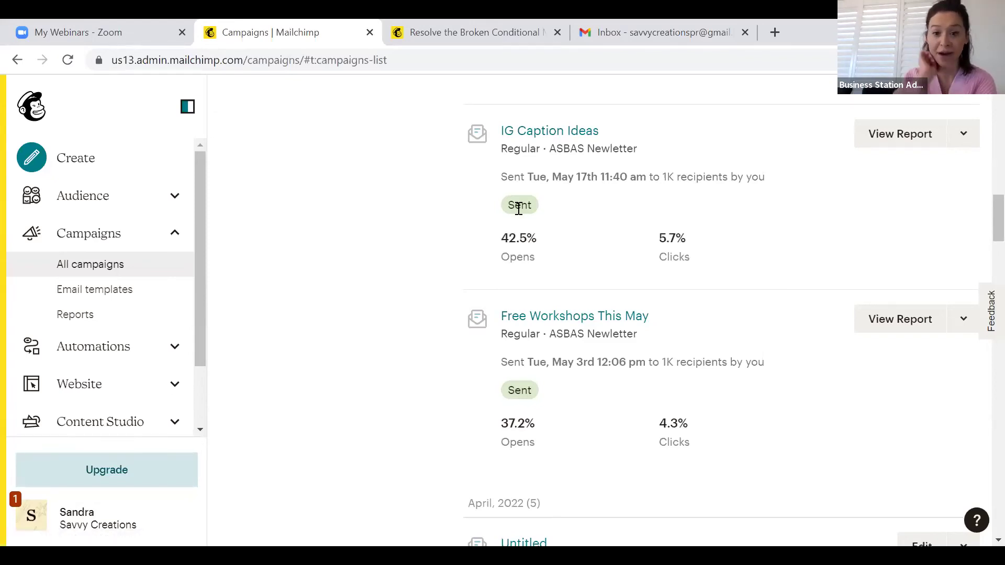
mouse_move(658, 280)
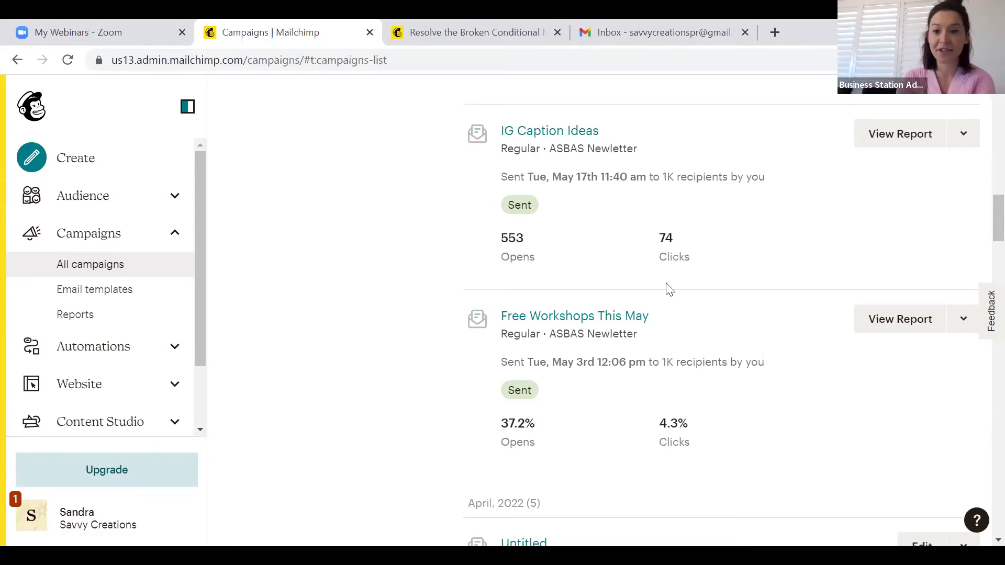
scroll(667, 288, "up", 1)
scroll(669, 290, "up", 1)
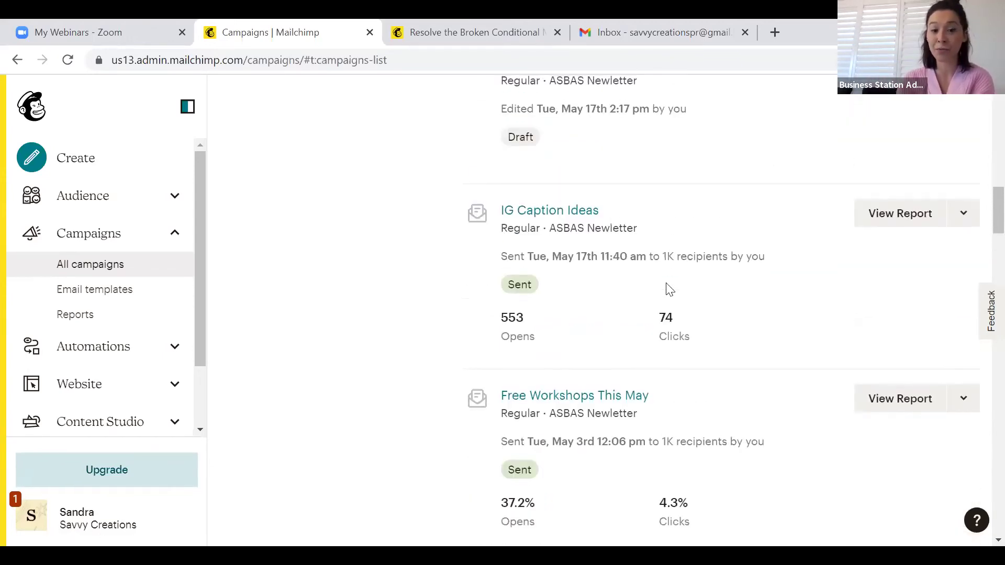
left_click(911, 227)
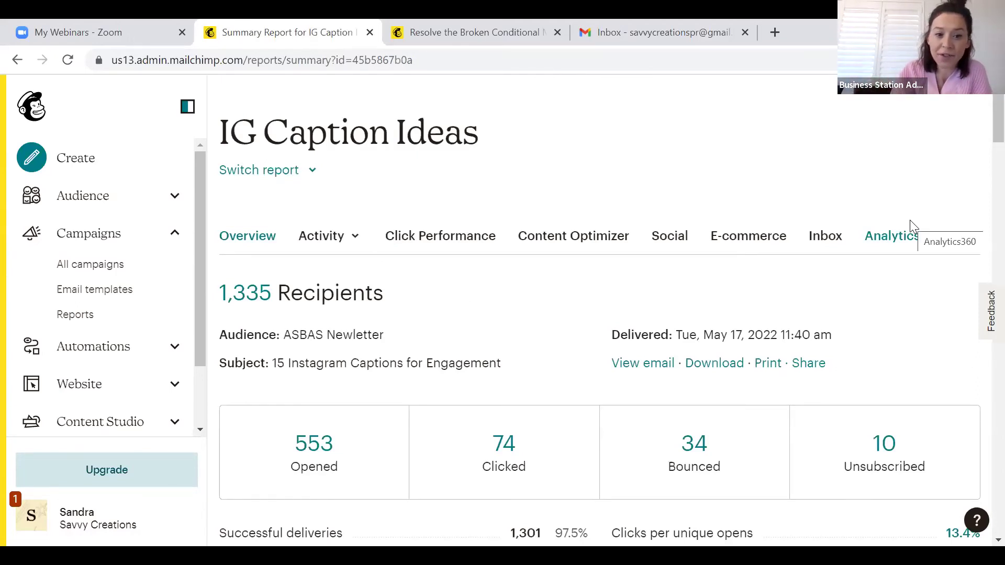
Review the report's 848 total opens, 175 clicks and top links down to Campaign benchmarking
scroll(444, 410, "down", 5)
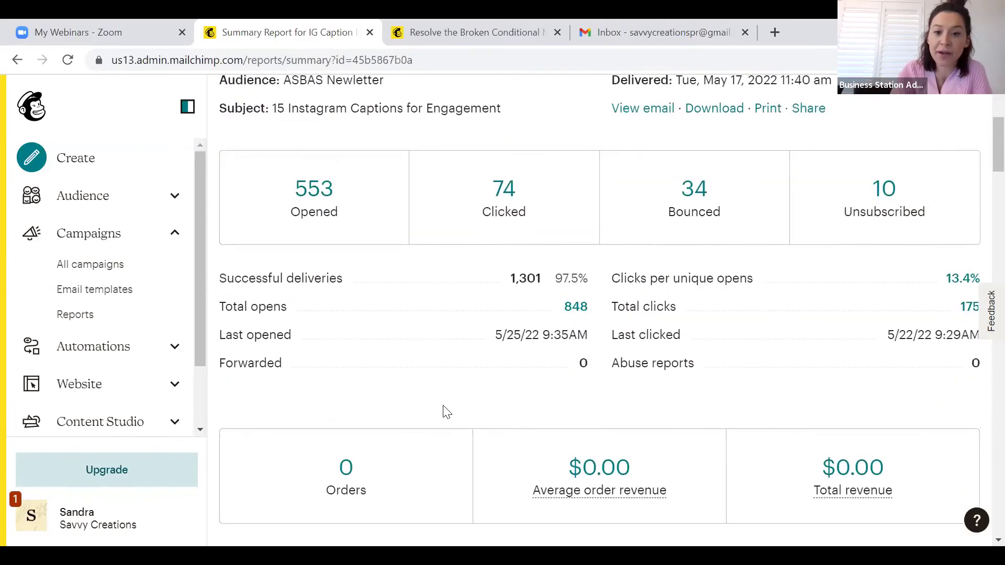
scroll(445, 410, "down", 1)
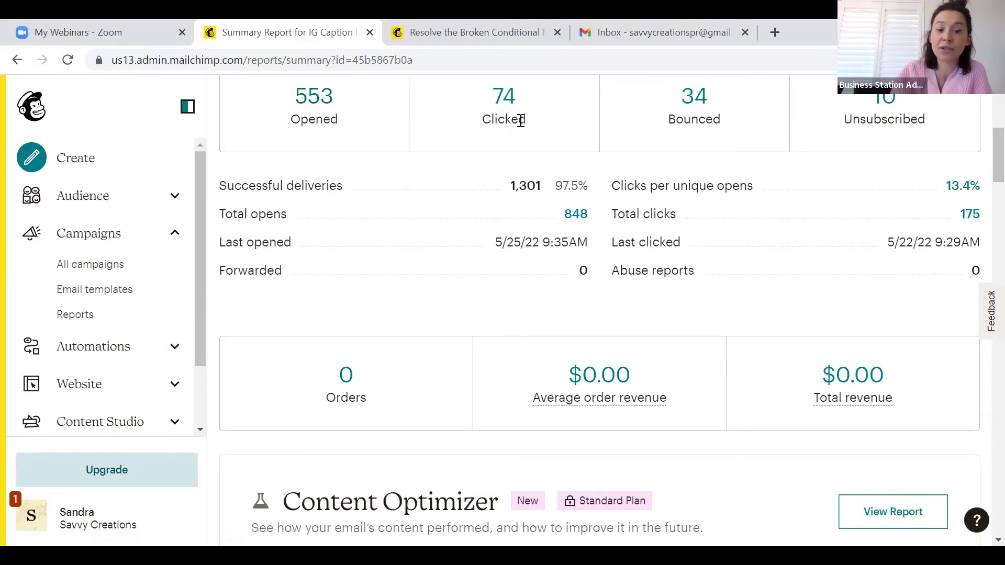
scroll(547, 133, "down", 6)
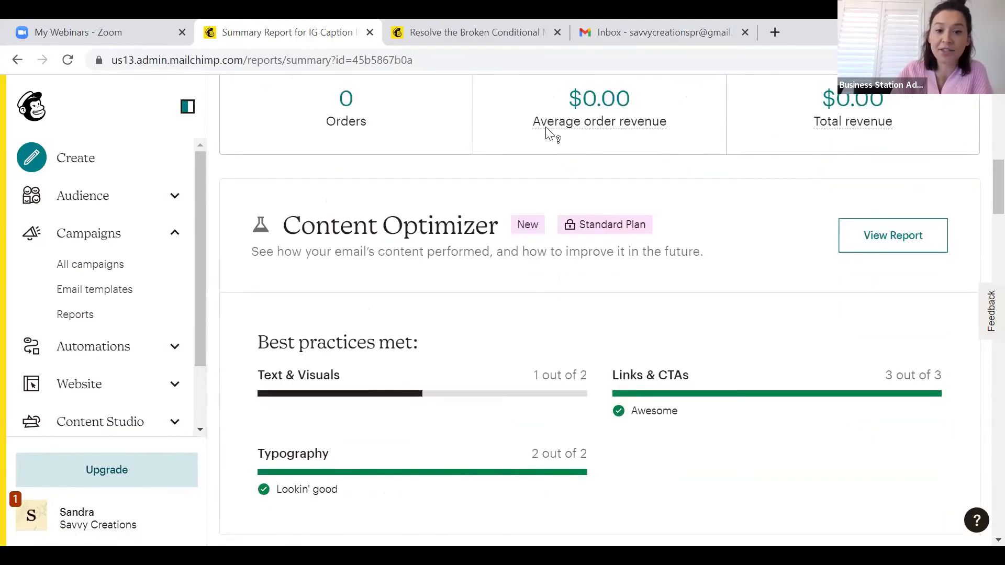
scroll(547, 133, "up", 2)
scroll(547, 133, "down", 9)
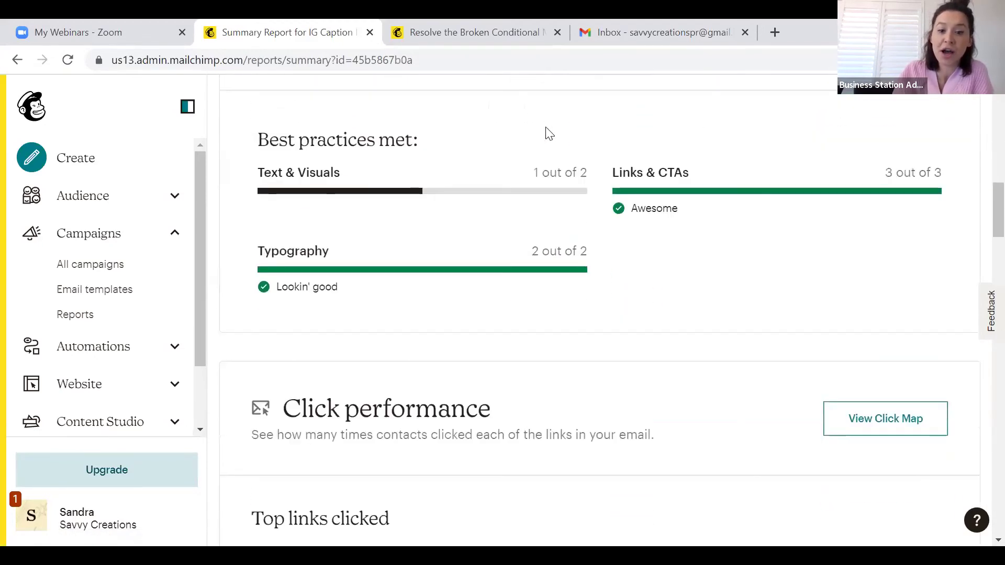
scroll(605, 377, "down", 2)
scroll(605, 377, "up", 5)
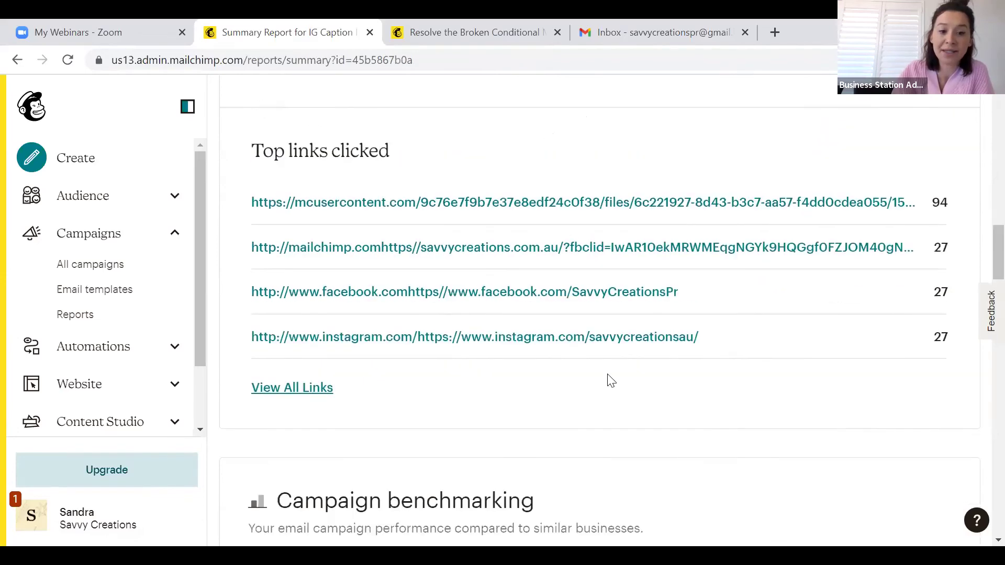
scroll(606, 377, "down", 3)
scroll(607, 380, "down", 10)
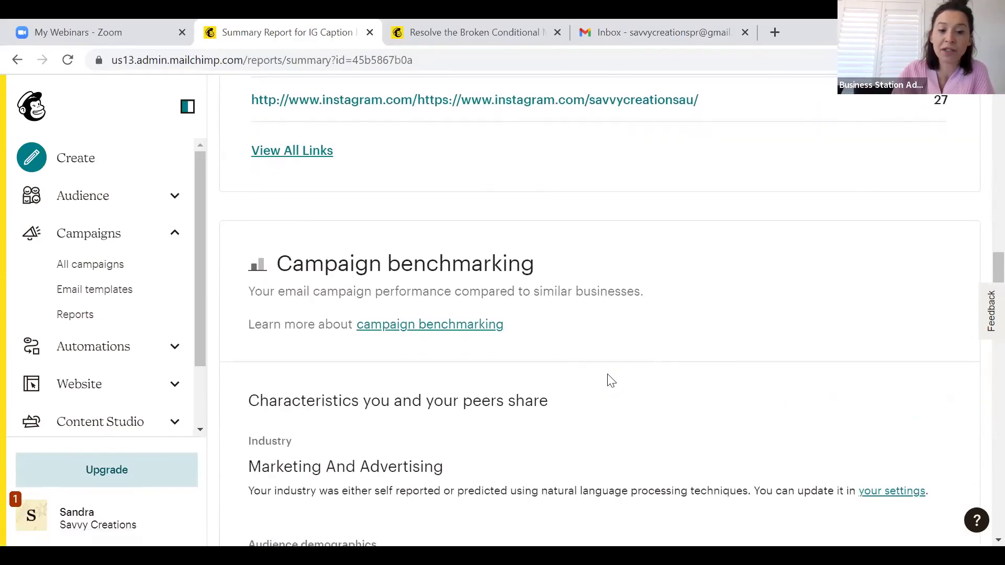
Compare the 42.5% open rate with the 35.6% average and 30.8% peers, then reach 24-hour performance
scroll(610, 380, "down", 6)
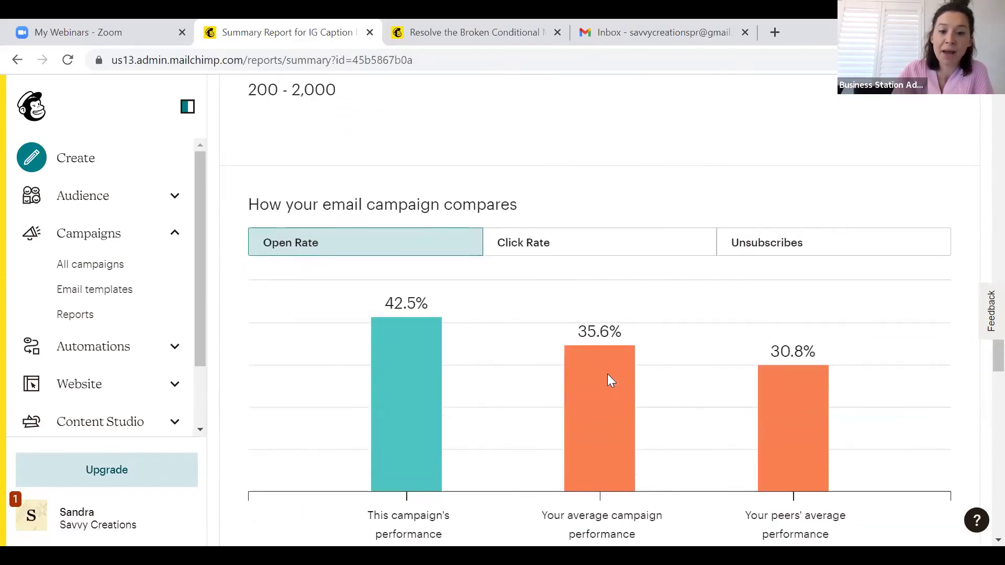
scroll(606, 381, "up", 1)
scroll(604, 397, "up", 2)
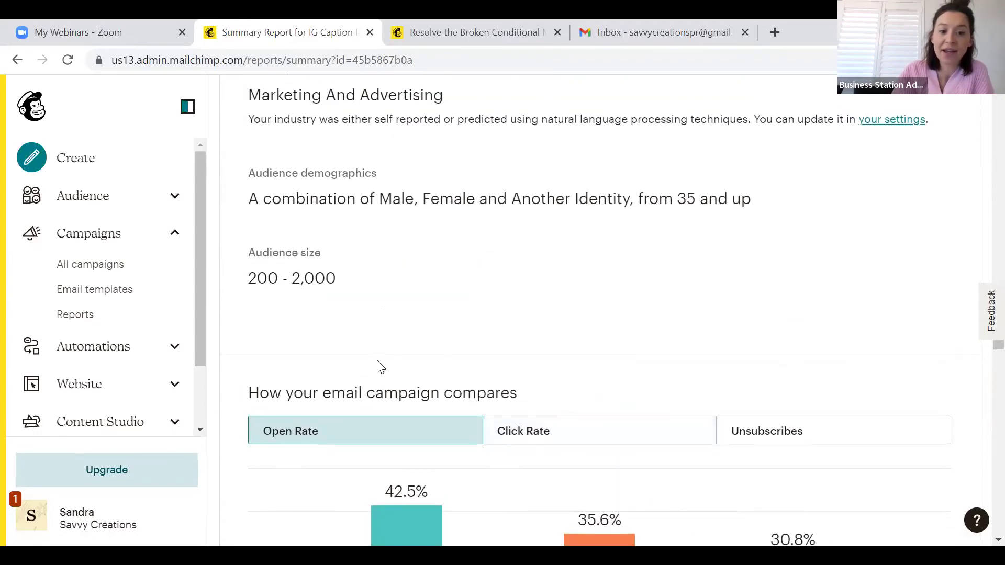
scroll(588, 372, "down", 1)
scroll(504, 477, "down", 3)
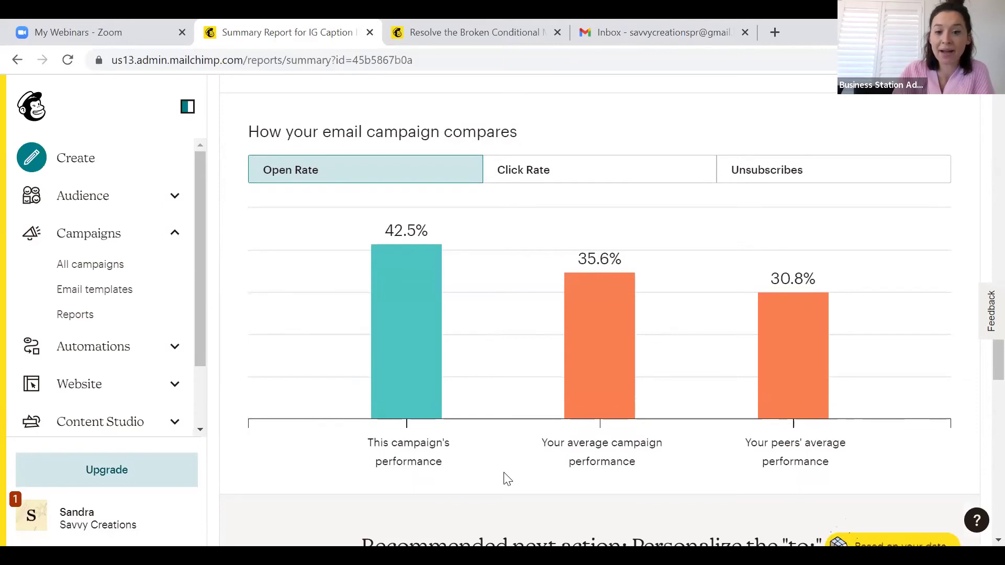
scroll(440, 356, "up", 1)
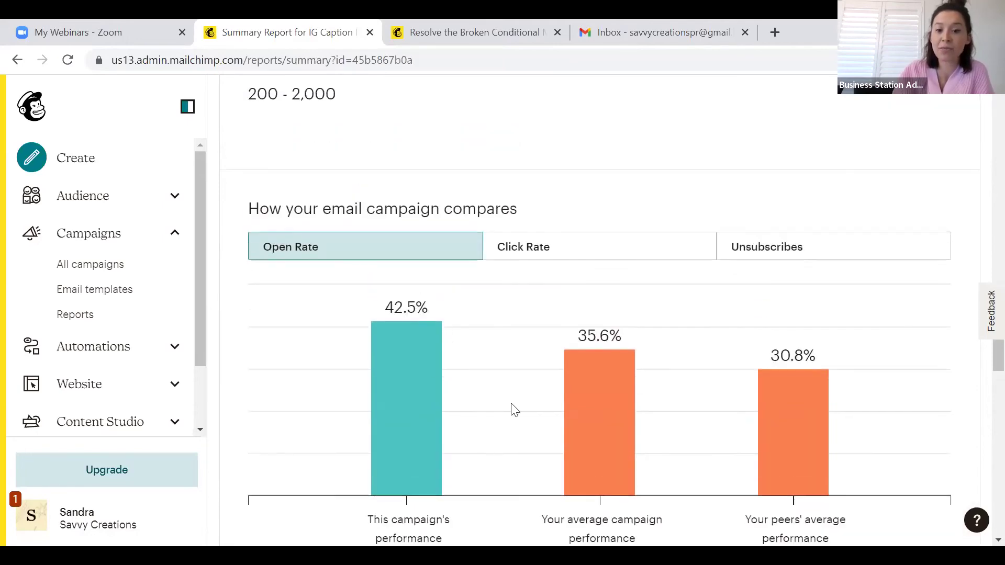
scroll(513, 409, "down", 2)
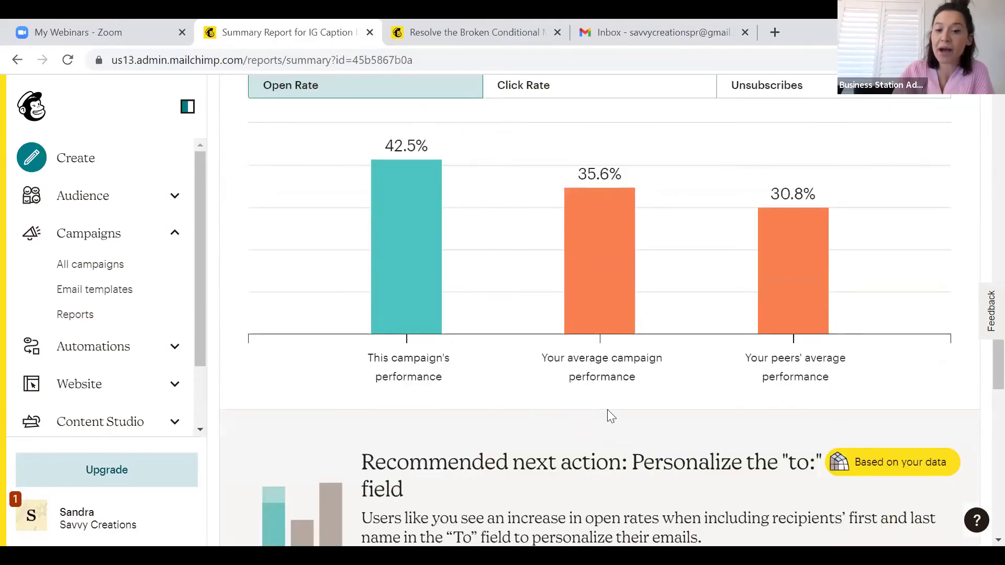
scroll(607, 414, "up", 1)
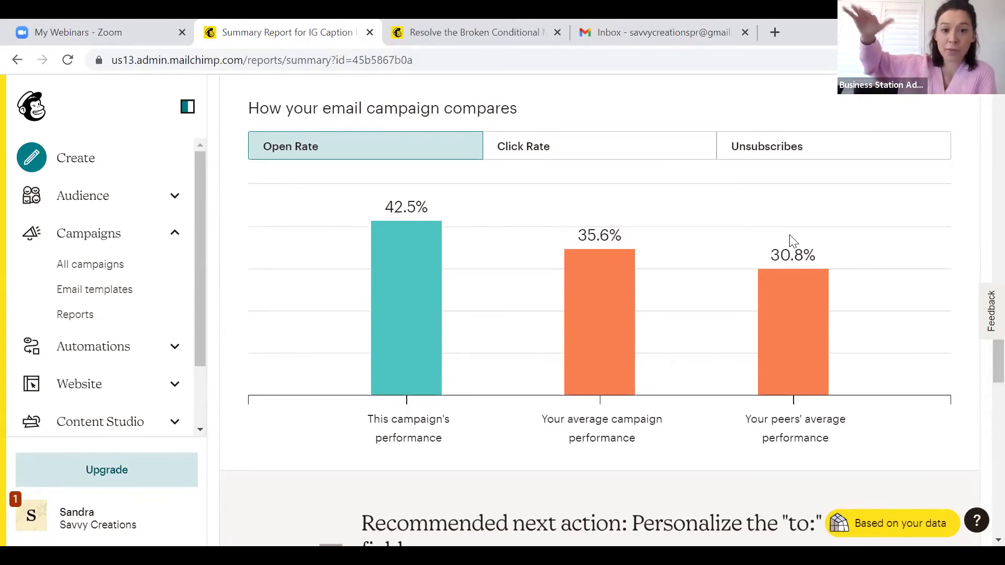
scroll(924, 284, "up", 1)
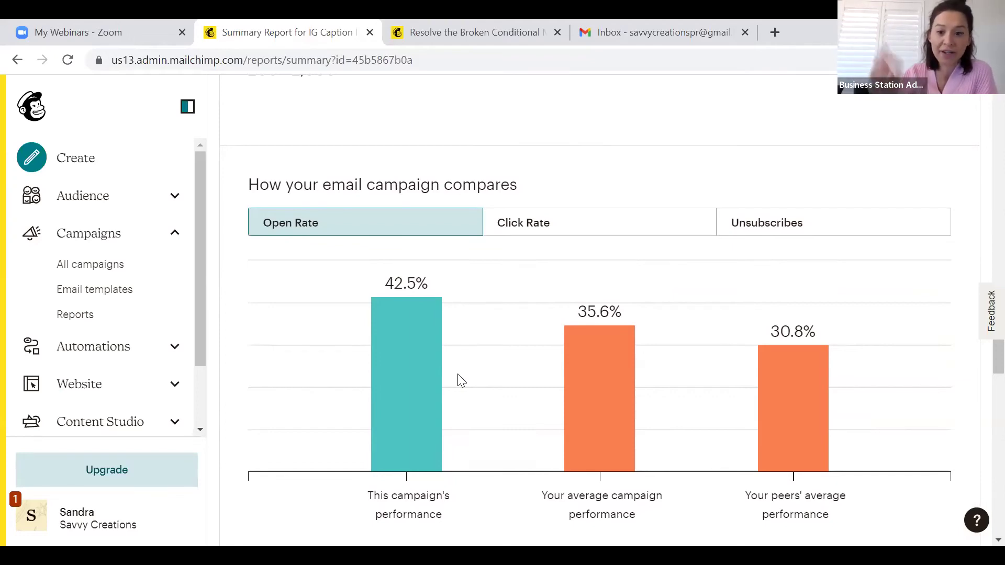
scroll(461, 380, "down", 10)
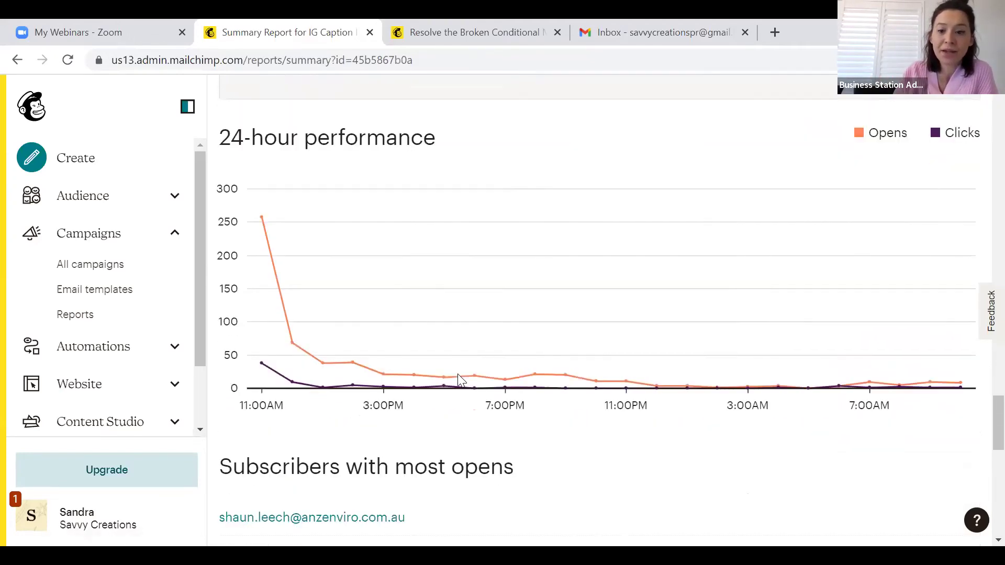
Inspect hourly open counts on the 24-hour performance chart
scroll(457, 374, "up", 1)
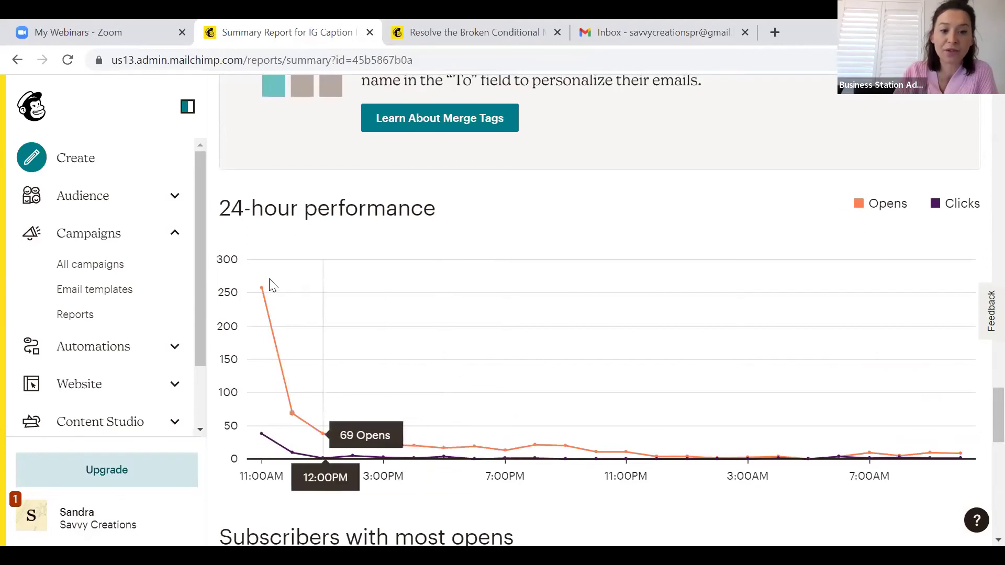
mouse_move(269, 280)
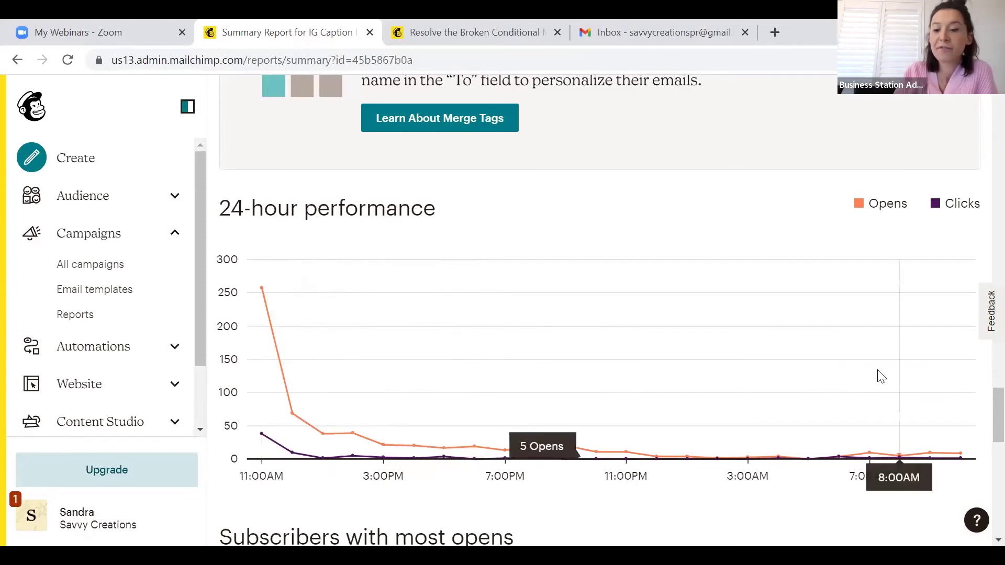
mouse_move(867, 346)
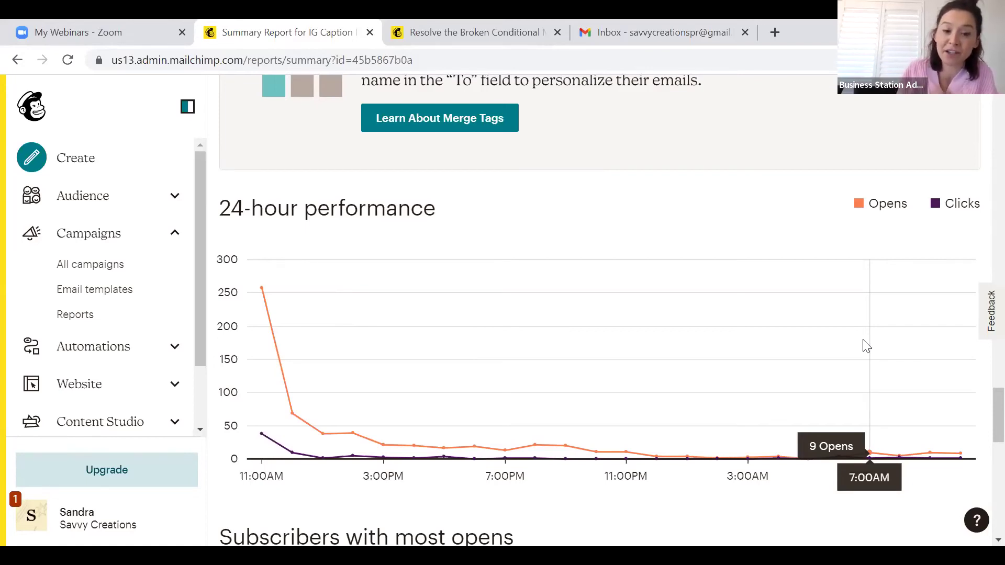
Review top subscribers, social performance and top locations (USA 64.2%), then return to the top
scroll(769, 509, "down", 9)
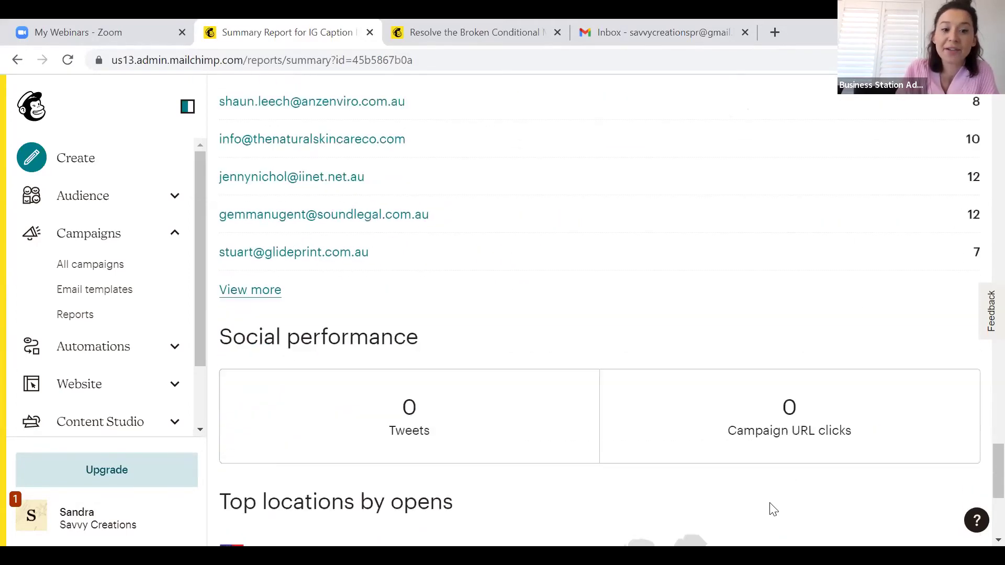
scroll(773, 509, "up", 4)
scroll(773, 509, "up", 2)
scroll(773, 510, "down", 1)
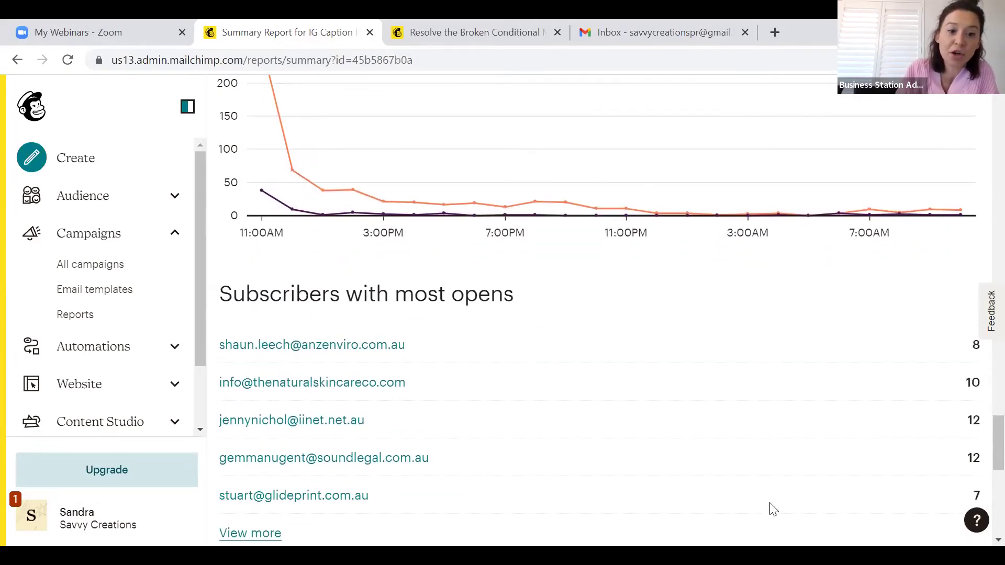
scroll(773, 510, "down", 1)
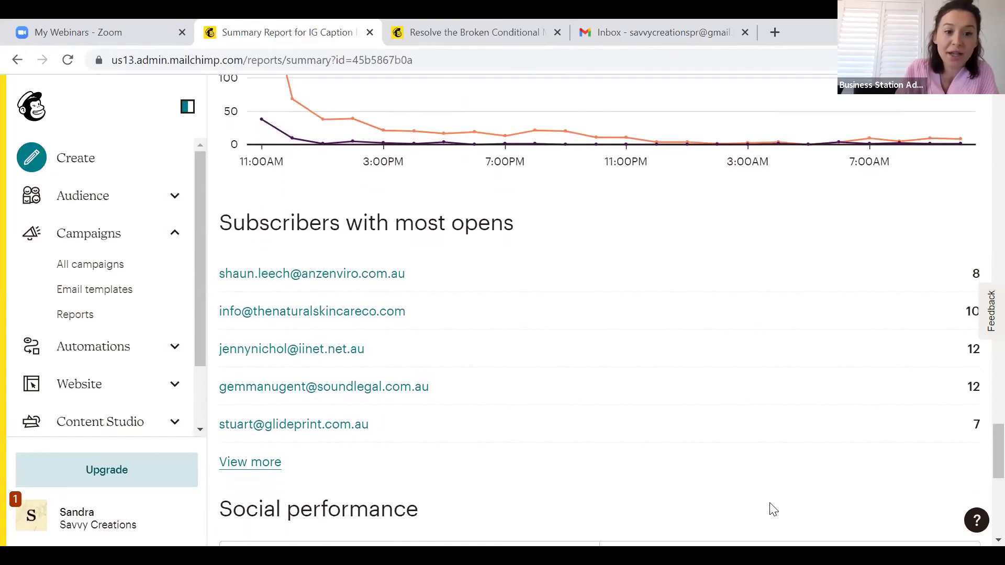
scroll(773, 510, "down", 18)
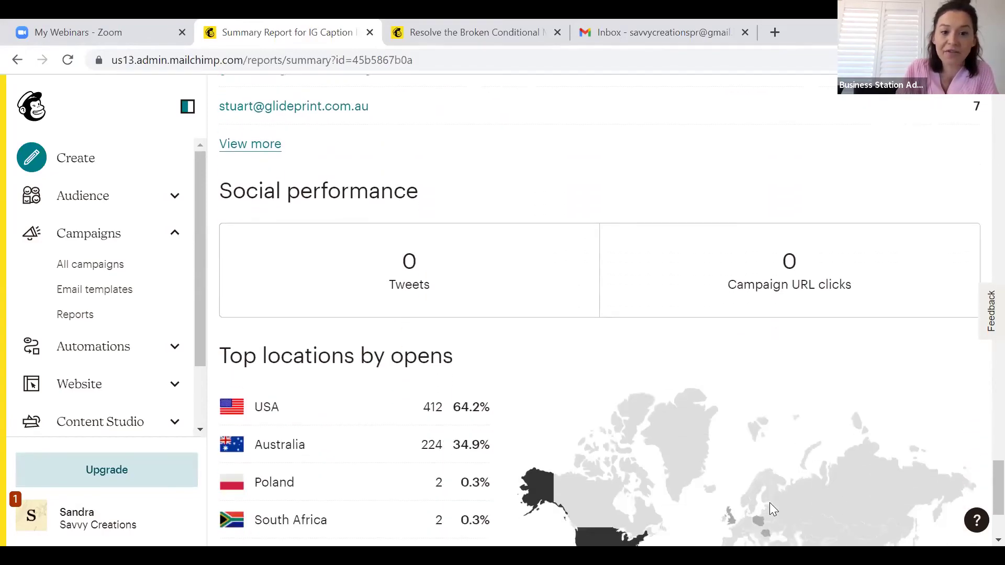
scroll(773, 540, "up", 20)
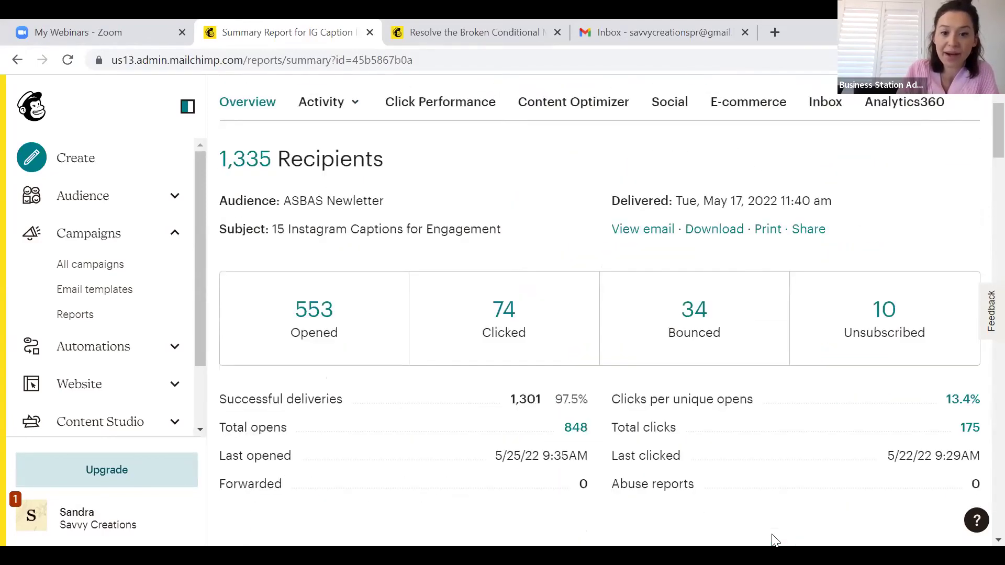
Open the Dashboard, review the activity feed and audience totals, then reload it
left_click(44, 114)
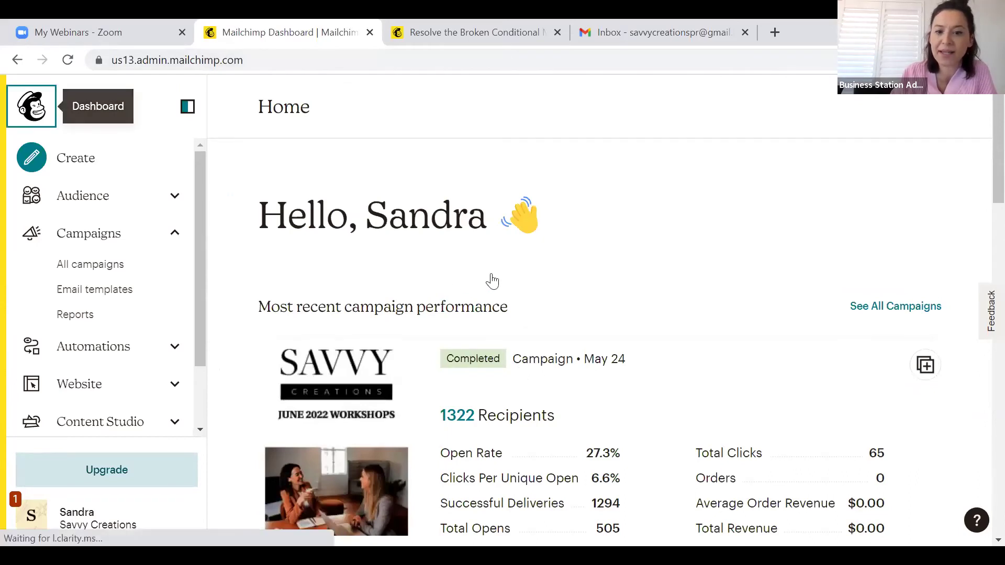
scroll(489, 281, "down", 3)
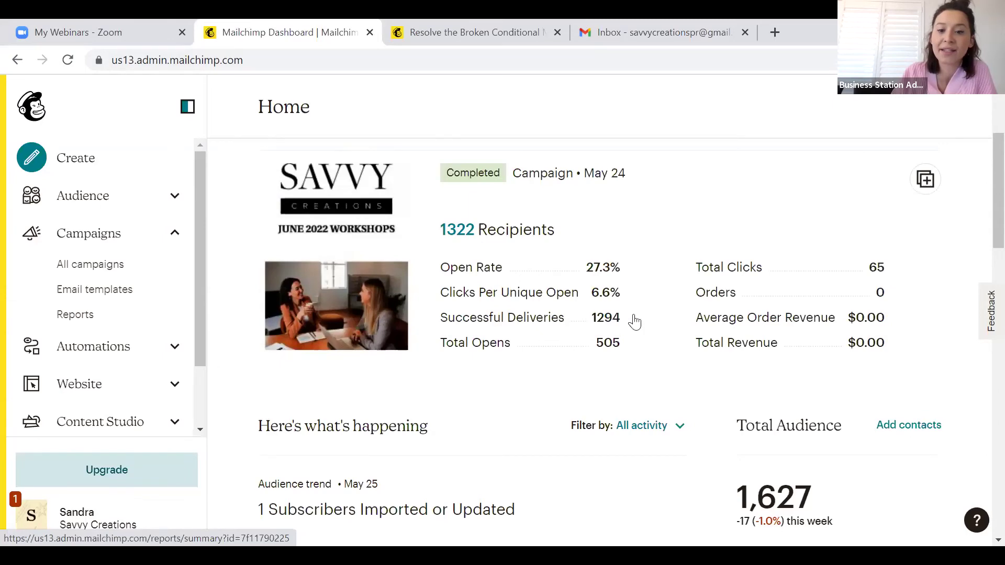
scroll(630, 359, "down", 1)
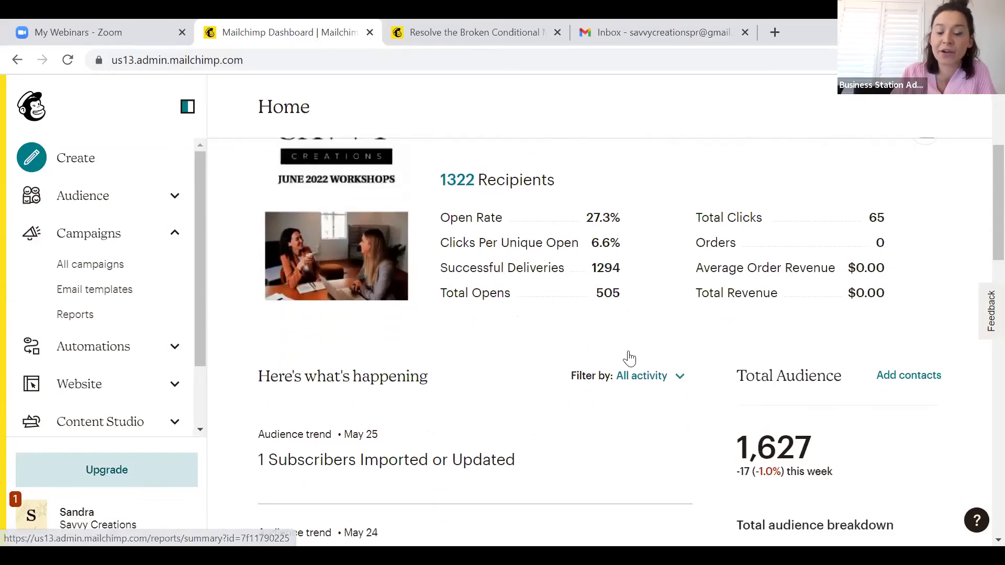
scroll(871, 247, "down", 5)
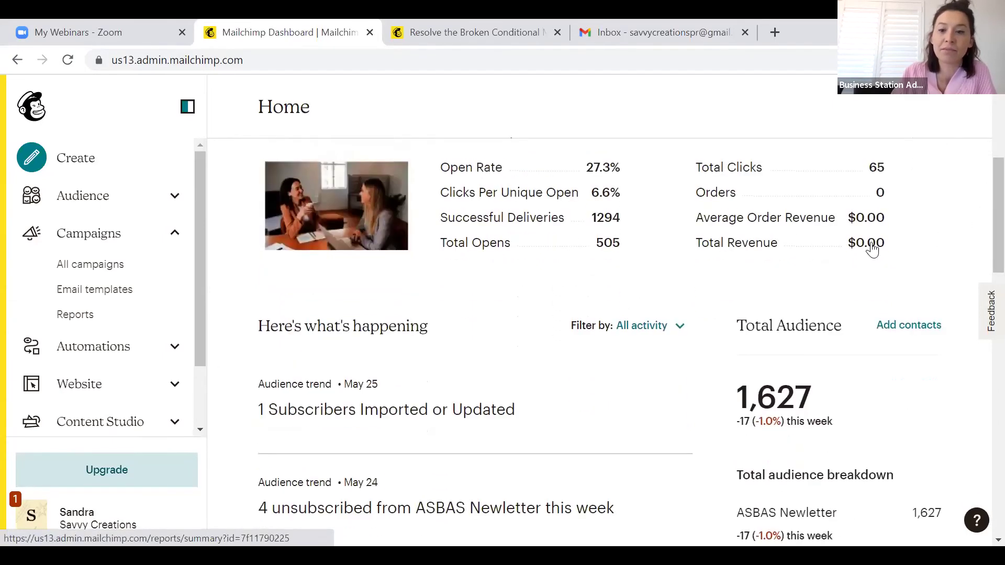
scroll(872, 247, "down", 2)
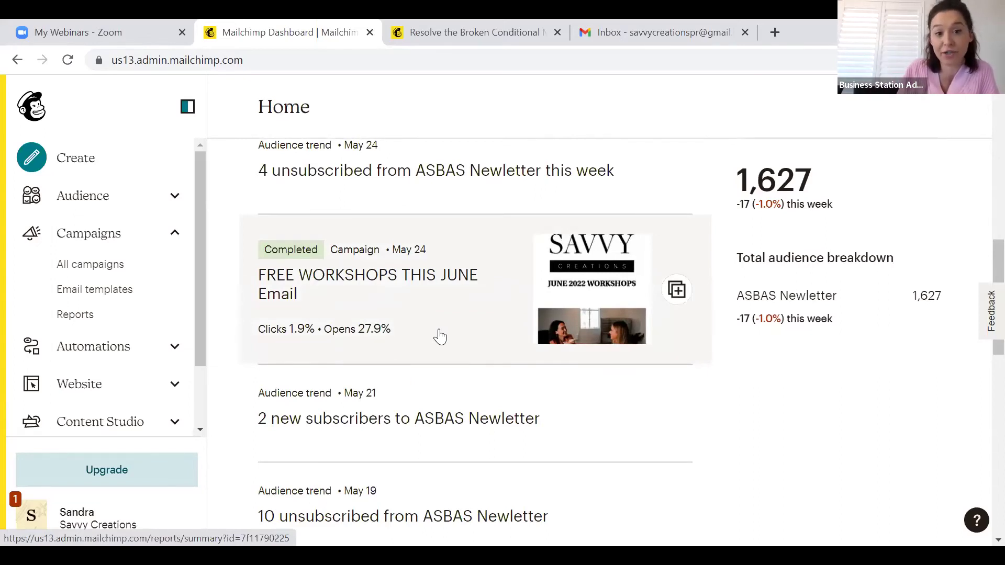
scroll(439, 336, "down", 1)
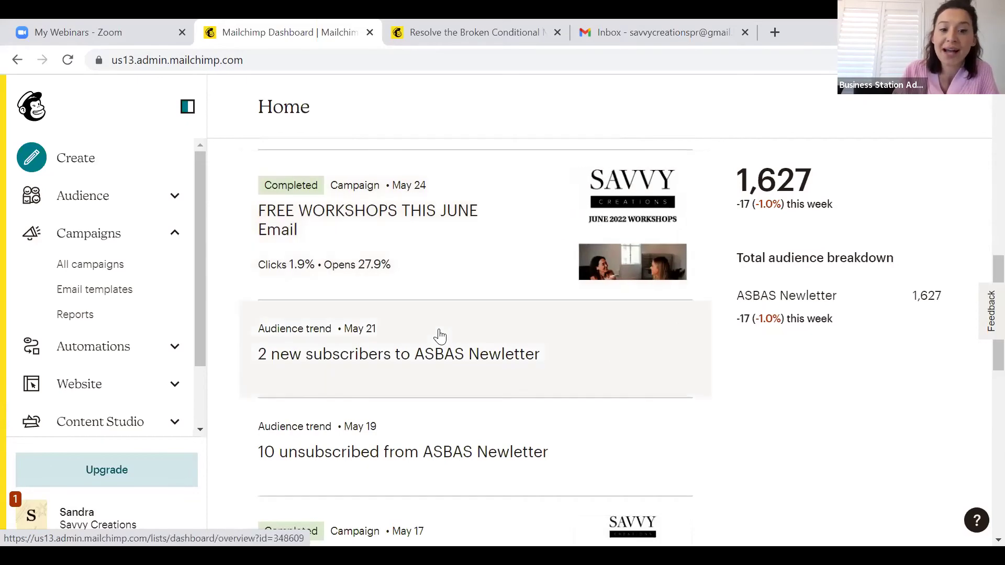
scroll(440, 336, "up", 5)
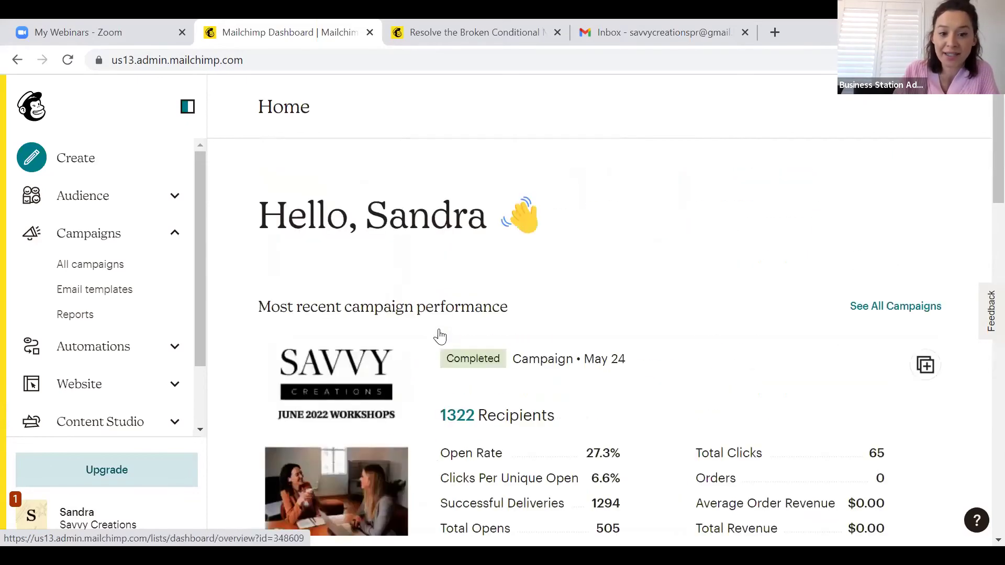
left_click(43, 120)
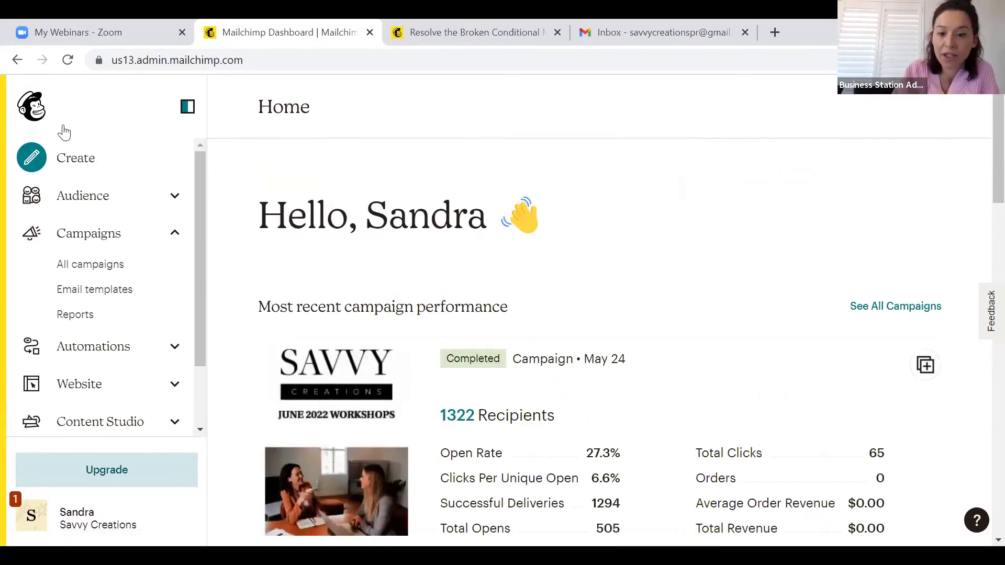